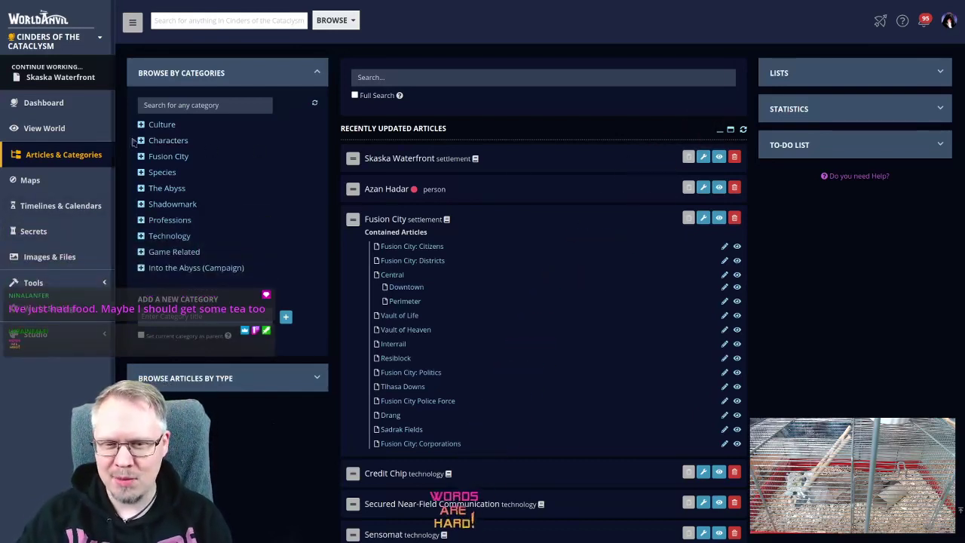
- List the uncategorized articles and open the Purple Mist landmark for editing
click(167, 170)
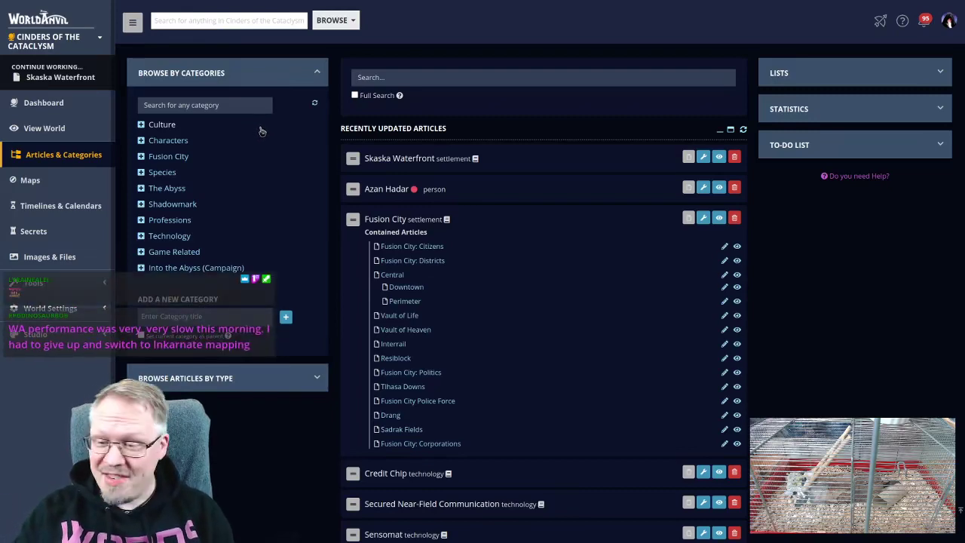
scroll(340, 233, down, 4)
scroll(352, 224, up, 4)
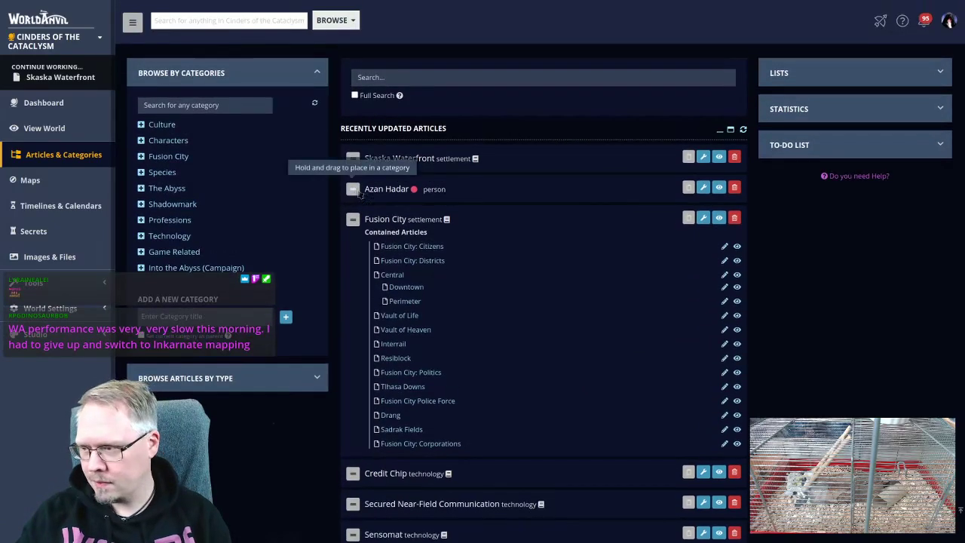
click(846, 75)
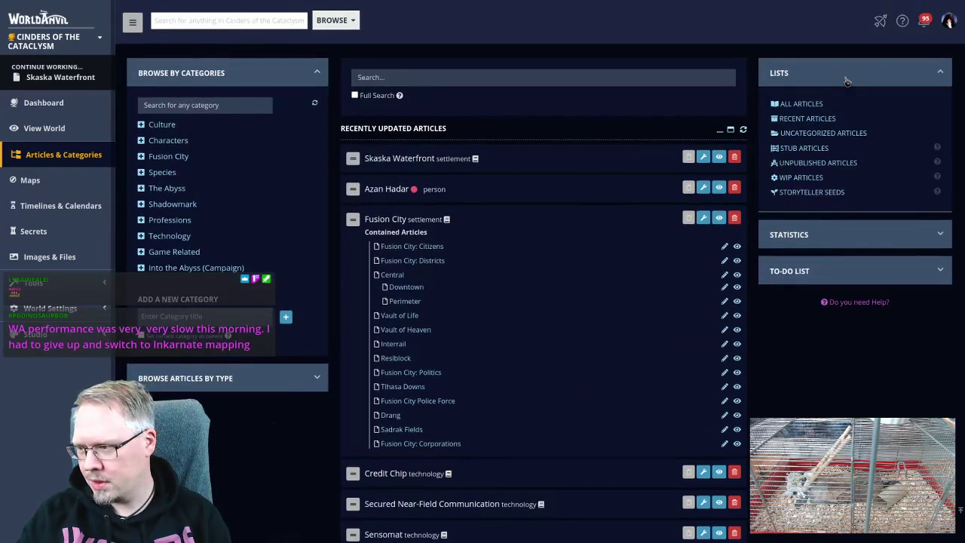
click(816, 133)
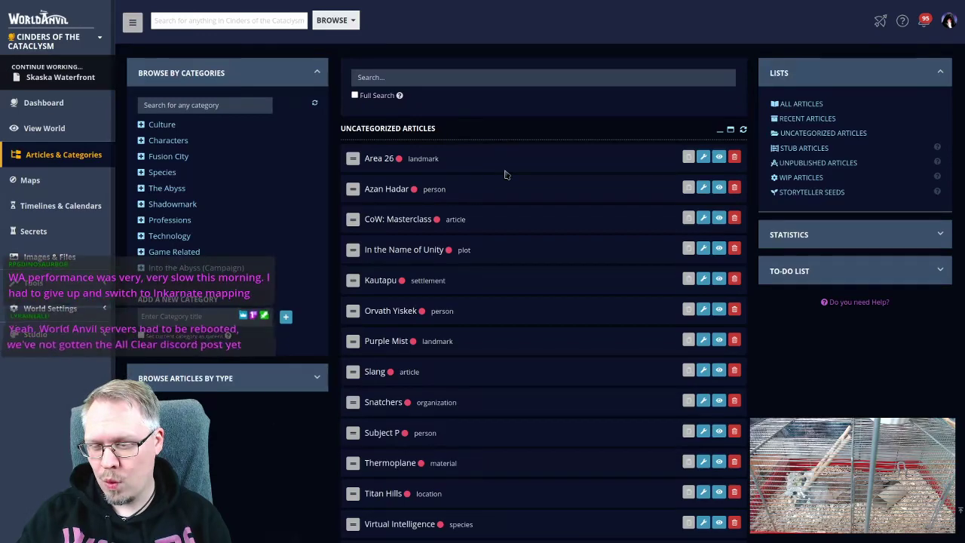
scroll(506, 175, down, 2)
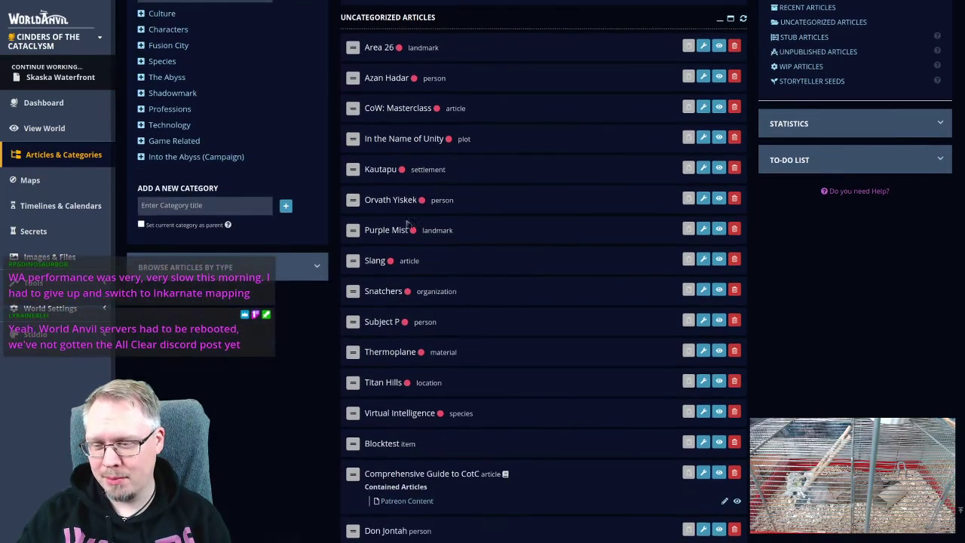
click(702, 230)
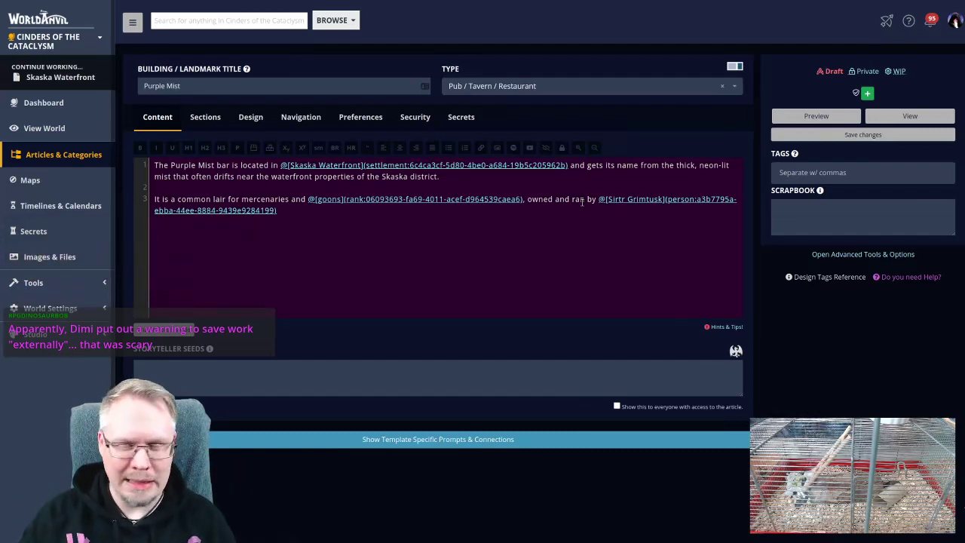
- Set Purple Mist's parent article to Skaska Waterfront and make the article public
click(311, 119)
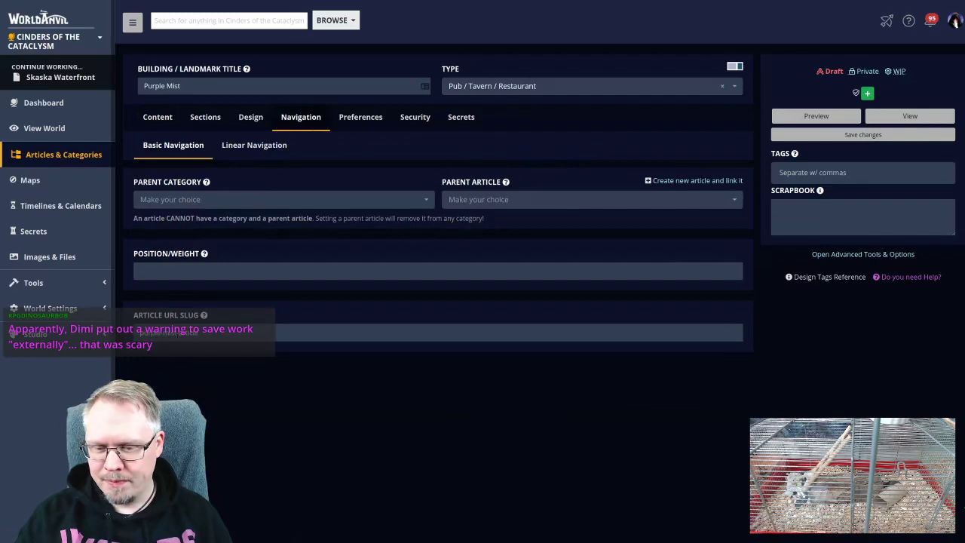
click(509, 201)
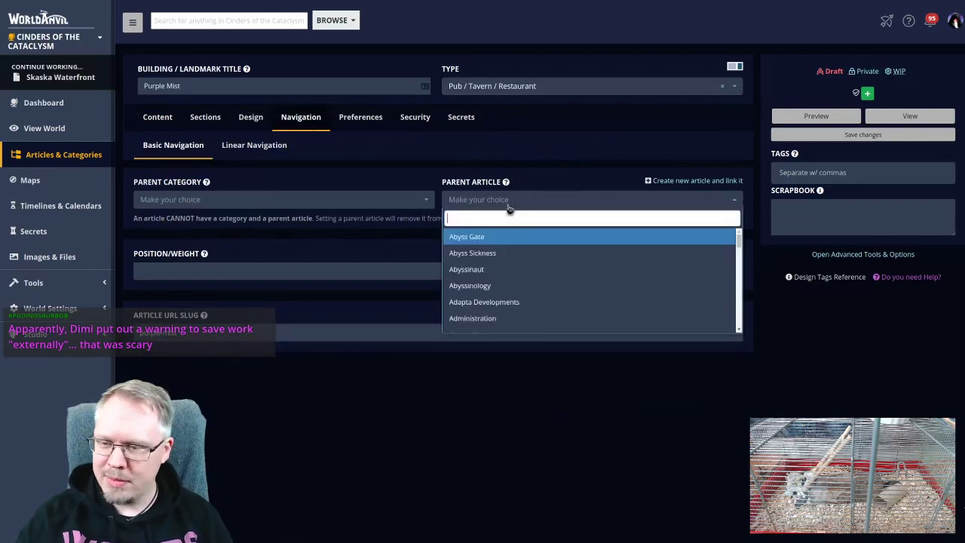
text(skask)
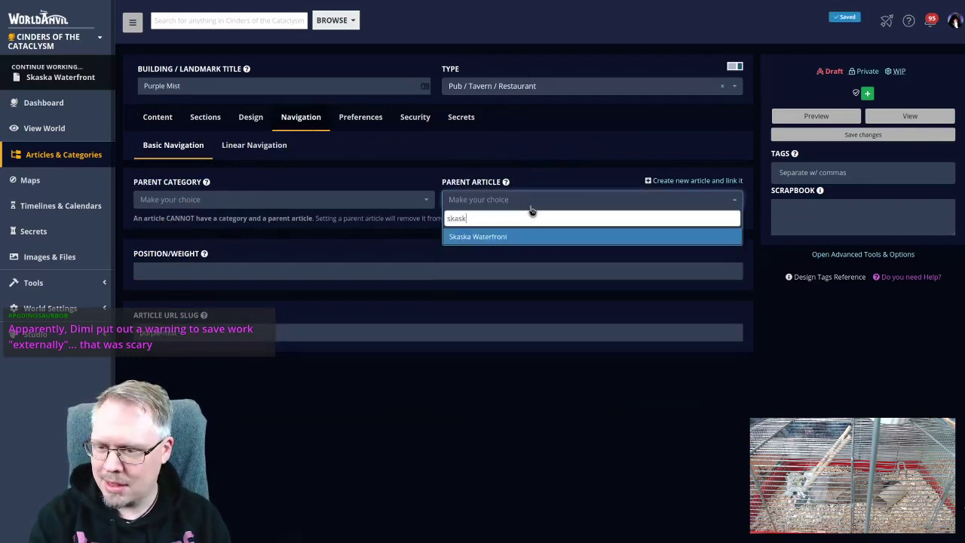
click(522, 236)
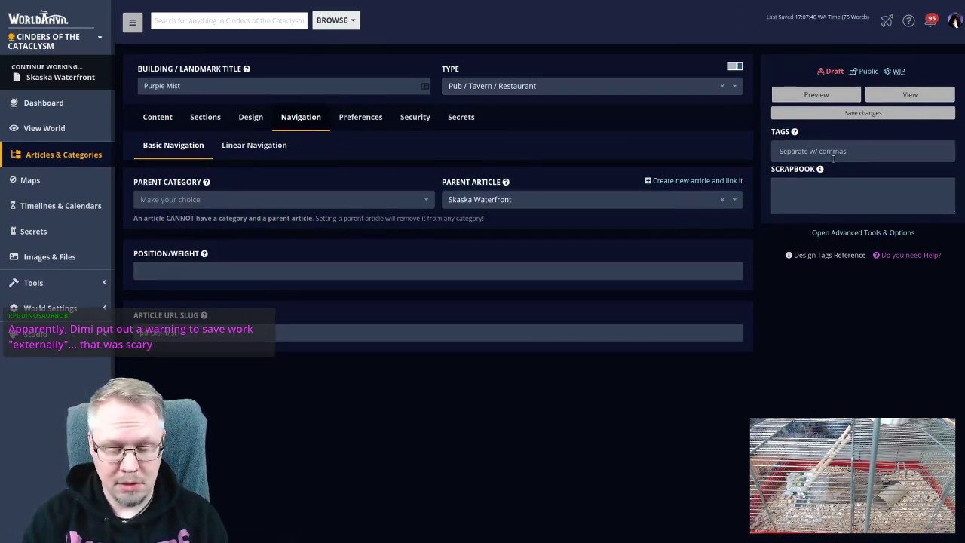
- Tag Purple Mist with Fusion City, Location, Entertainment, Pub, Bar, Restaurant, Purple Mist and Skaska Waterfront, and save the article
click(832, 152)
text(Fusion City,Location,)
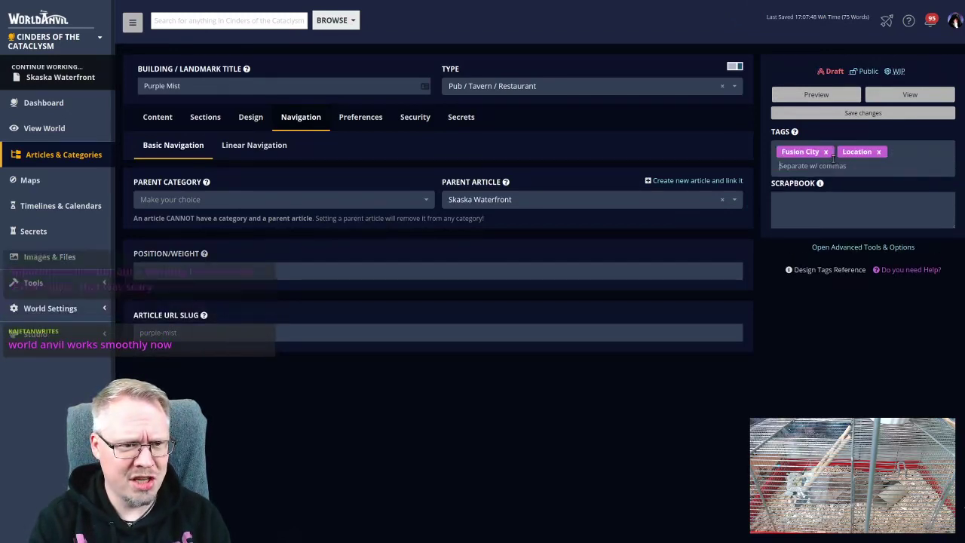
text(Enter)
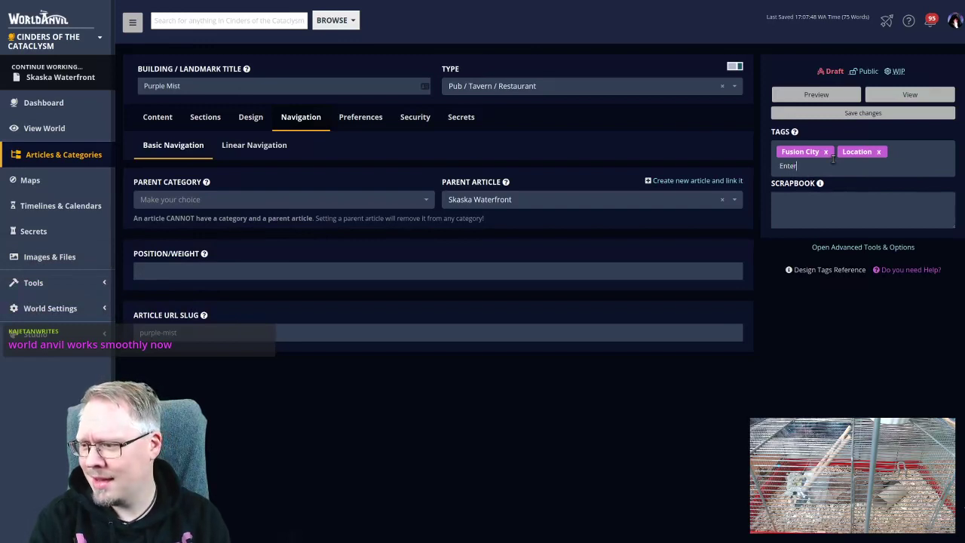
text(tainem)
key(BackSpace)
key(BackSpace)
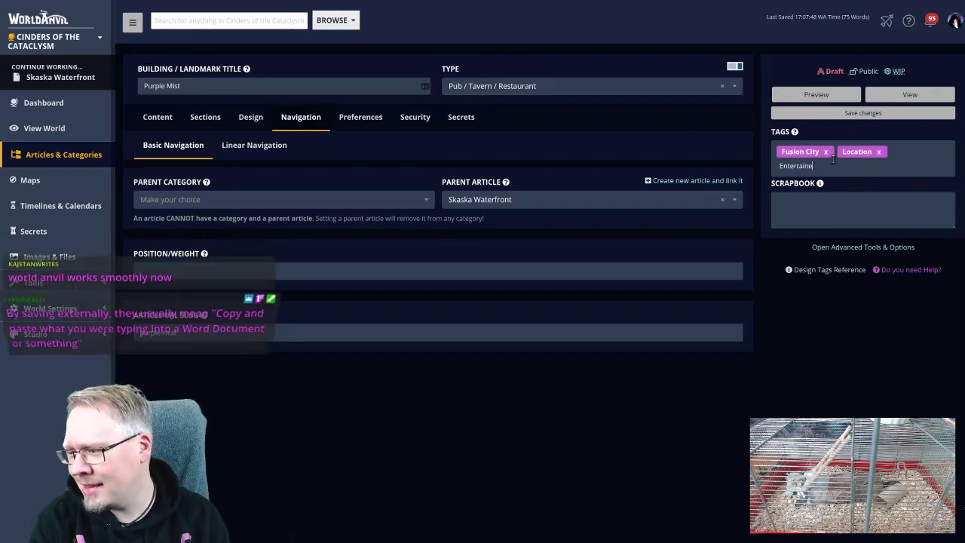
text(ment)
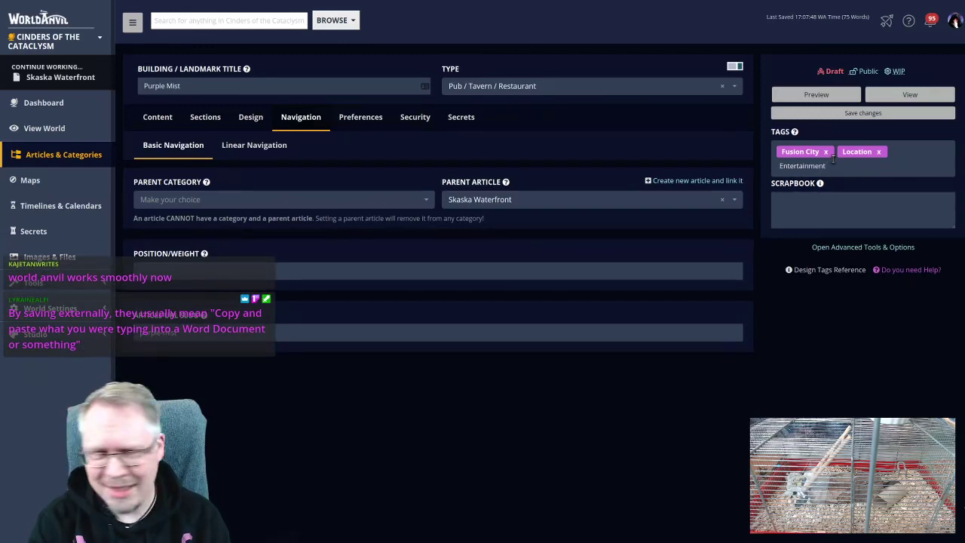
text(,Pub,Bar,R)
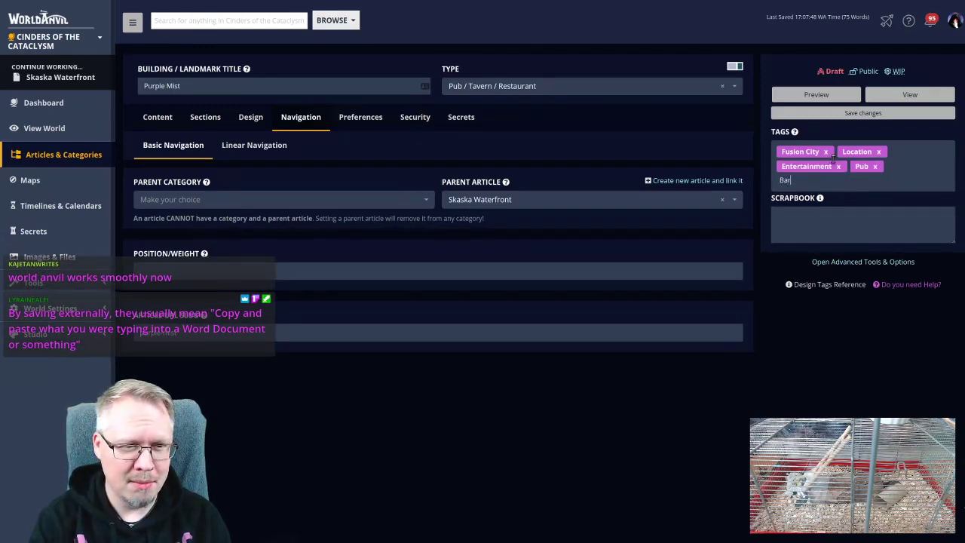
text(estauran)
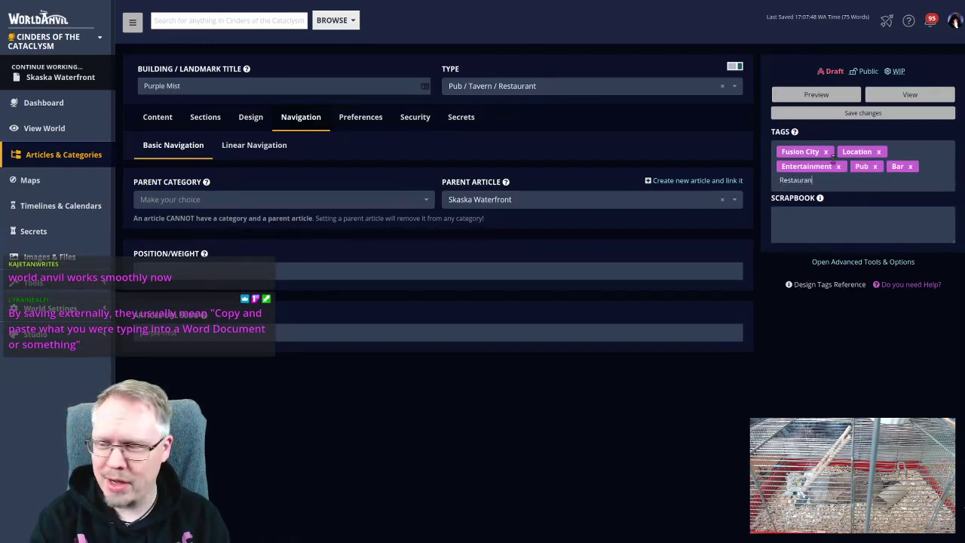
text(t,Purple Mist,Ska)
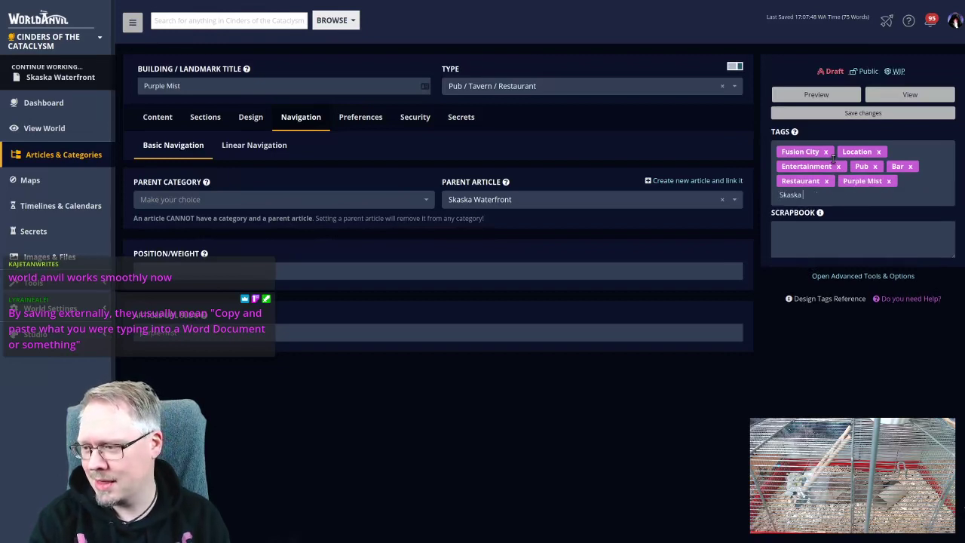
text(ska Waterfront,)
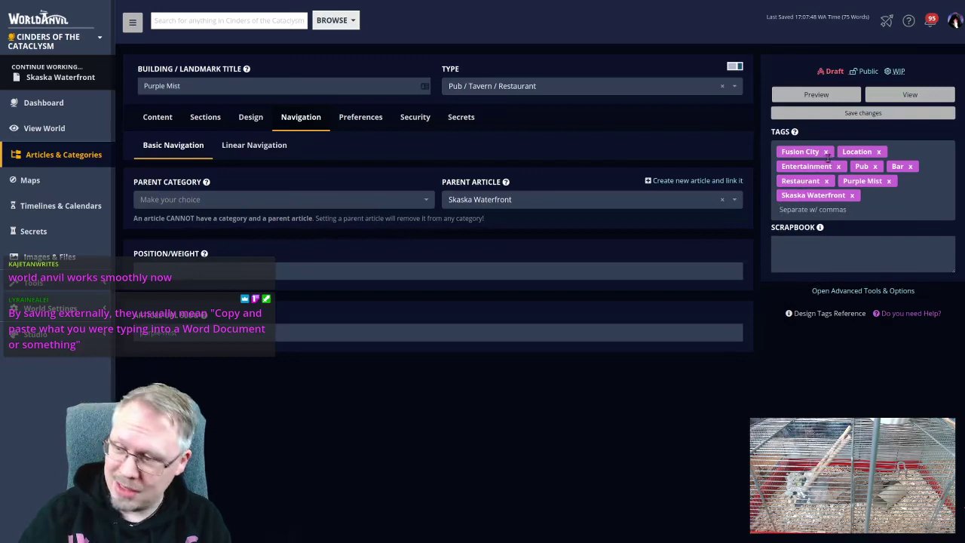
click(828, 114)
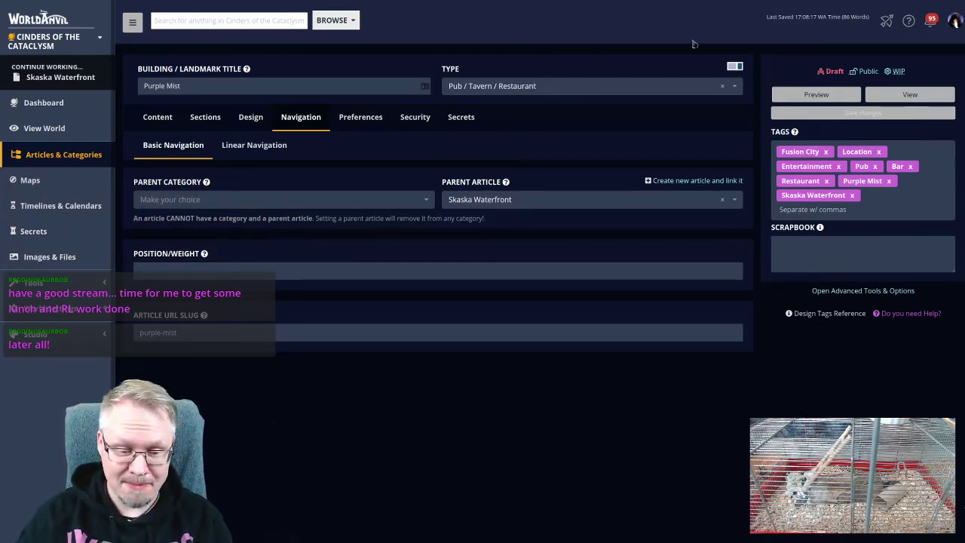
- View the Purple Mist page, check its parent Skaska Waterfront page for contained articles, and return to the editor
click(902, 93)
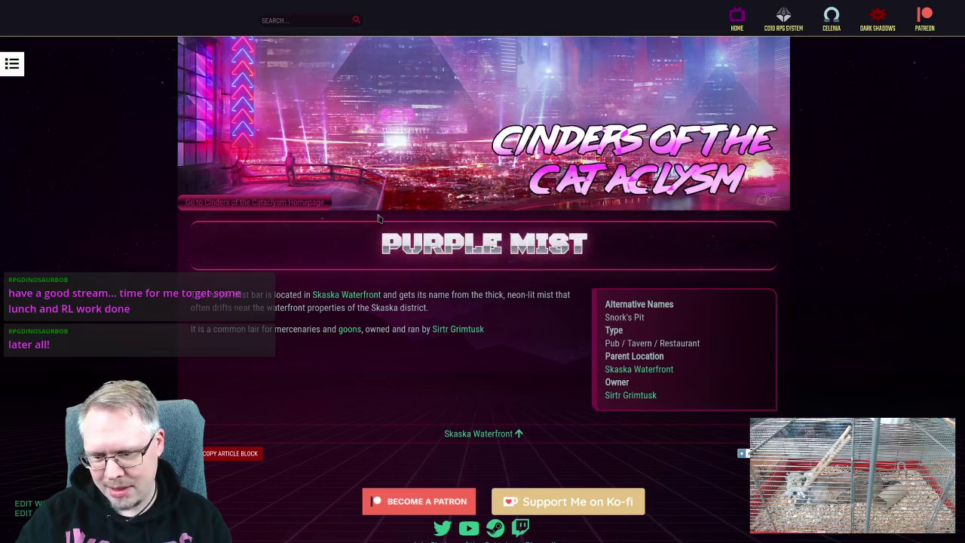
mouse_move(490, 428)
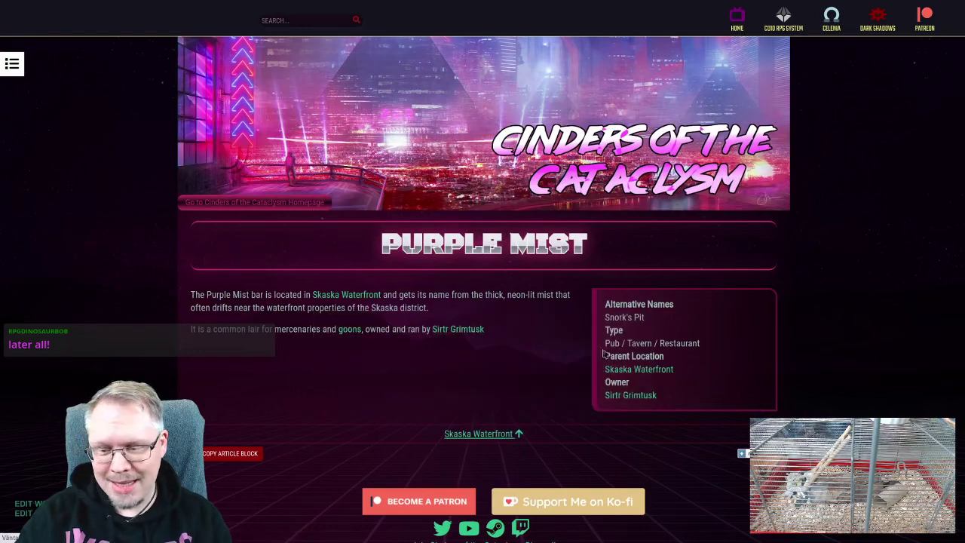
click(612, 368)
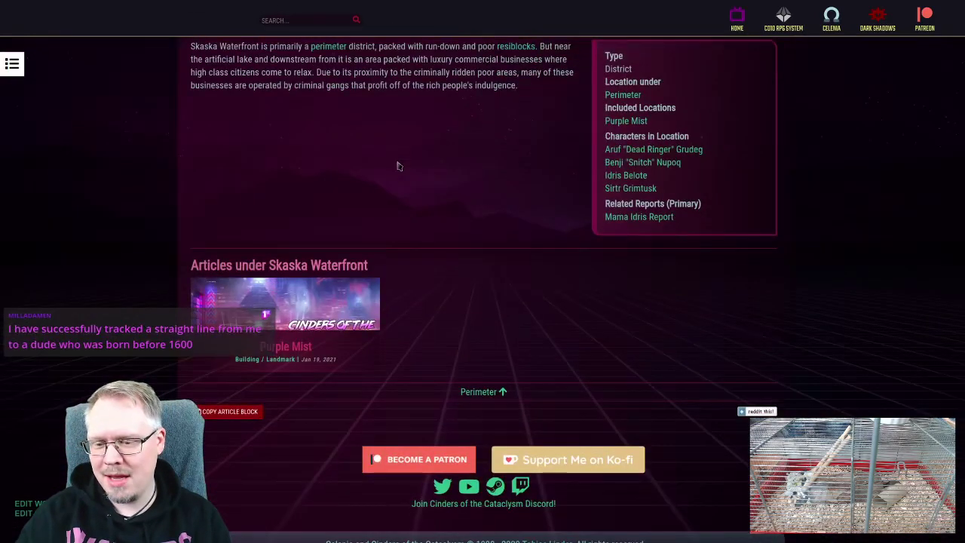
key(ctrl+w)
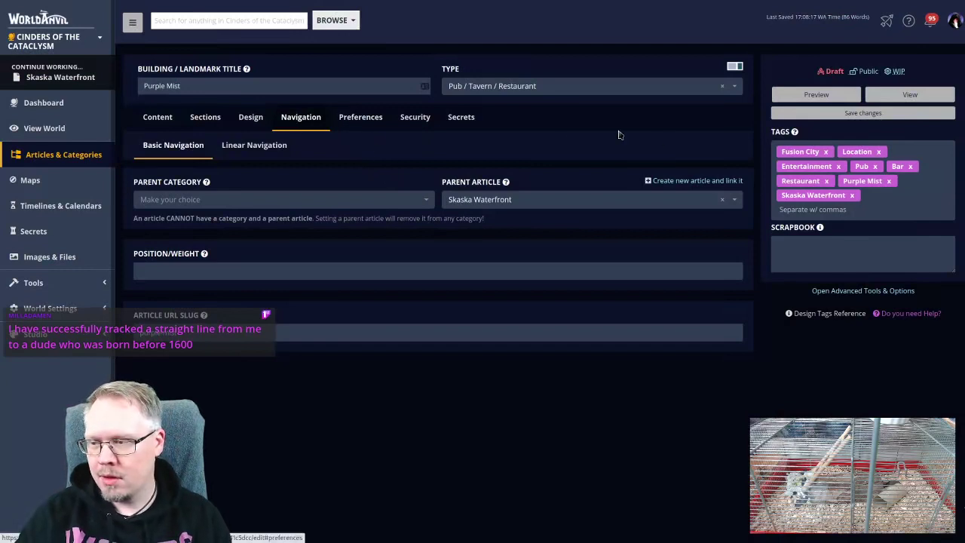
- Go from the Purple Mist page to its owner Sirtr Grimtusk's article, look through it and open it for editing
click(151, 117)
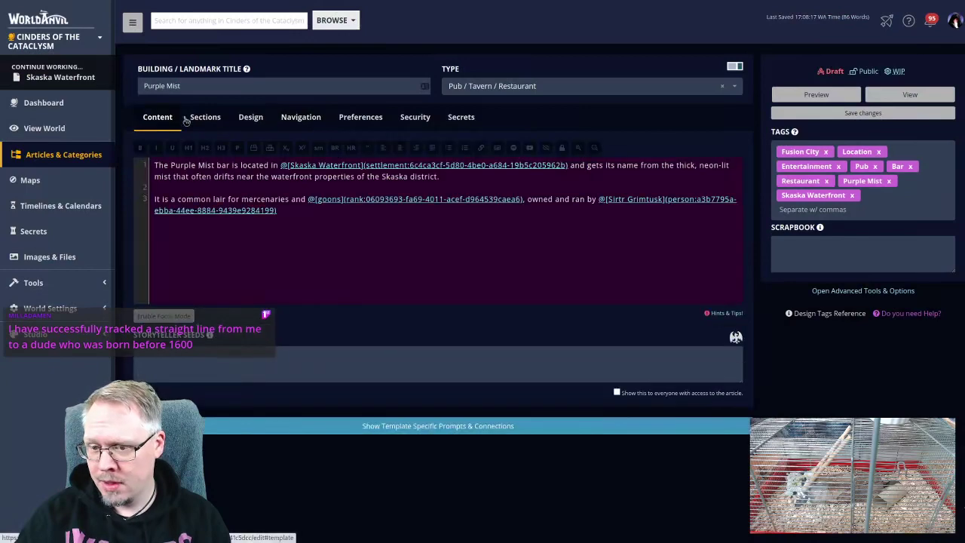
click(898, 95)
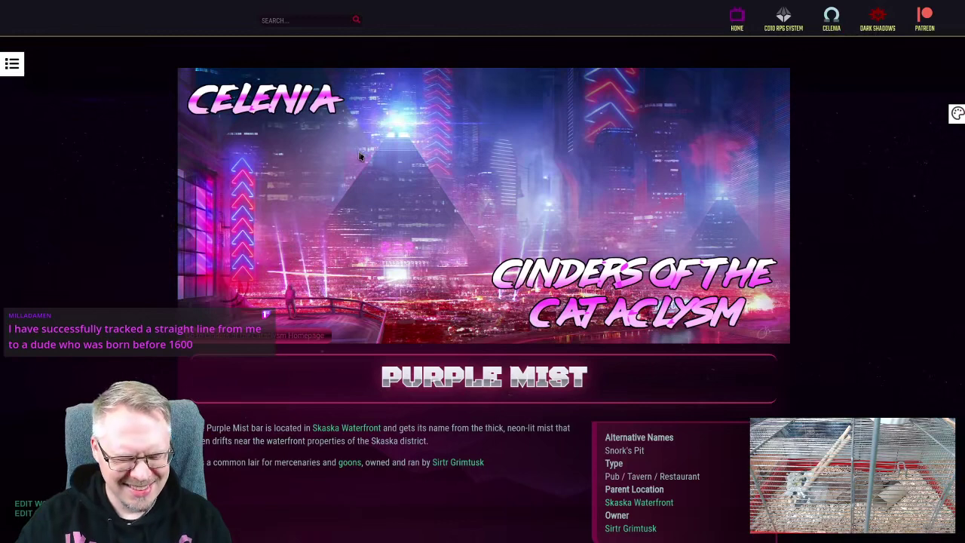
scroll(404, 224, down, 4)
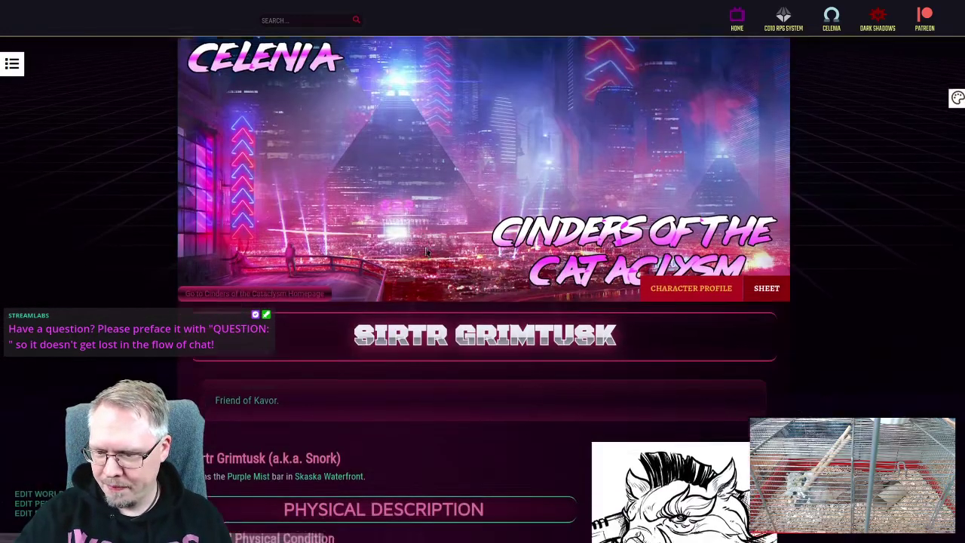
scroll(442, 269, down, 3)
drag(280, 189, 355, 198)
click(406, 191)
scroll(320, 307, down, 10)
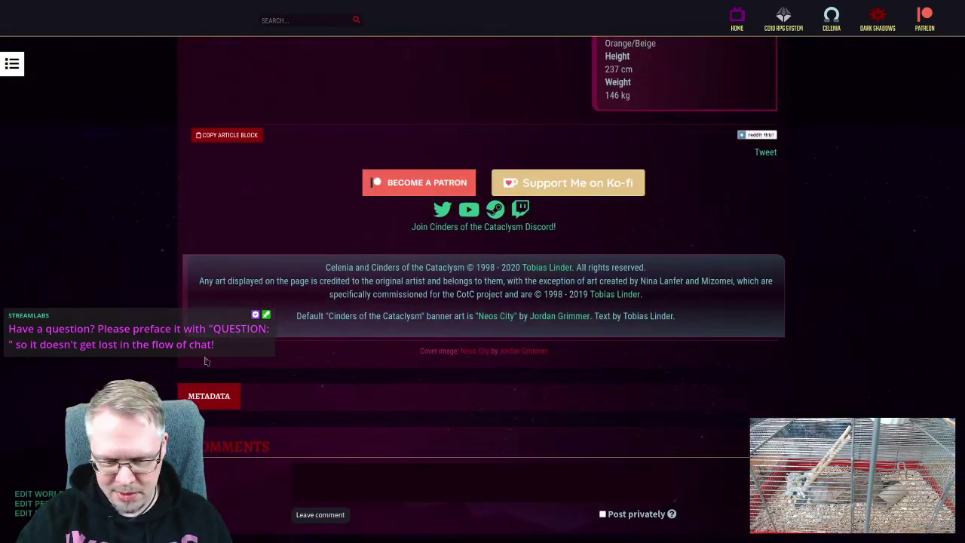
click(30, 504)
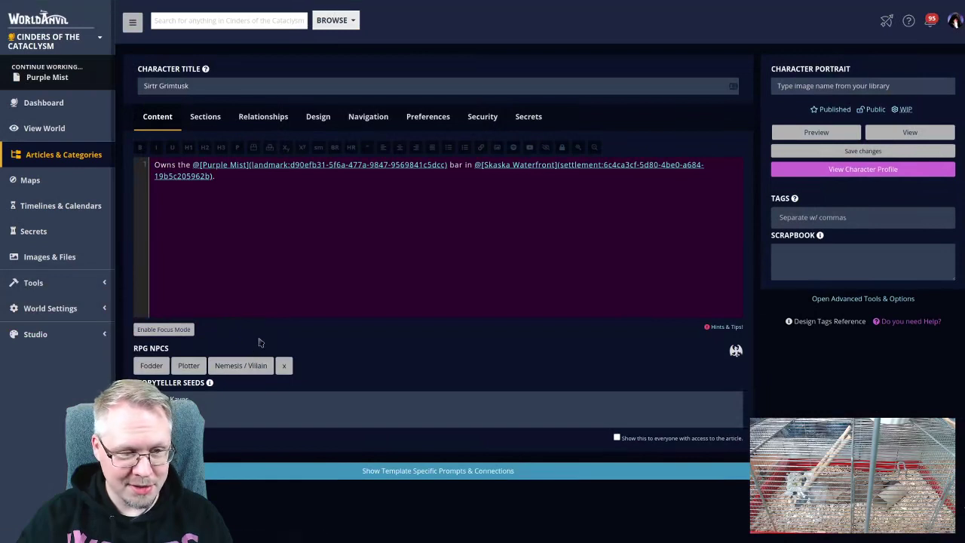
- Shorten the Sirtr Grimtusk article's URL slug to sirtr-grimtusk
click(368, 121)
drag(208, 333, 183, 333)
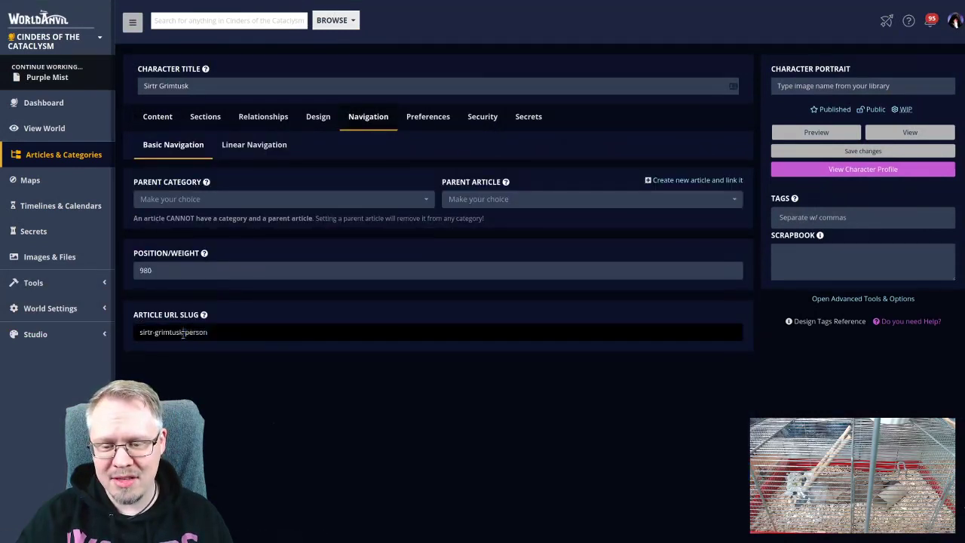
key(BackSpace)
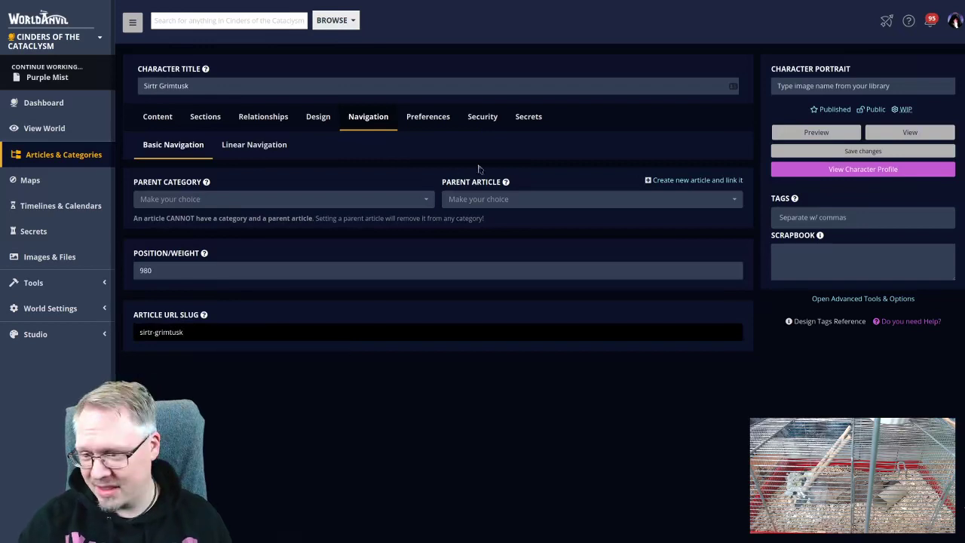
- Set Purple Mist as the parent article of Sirtr Grimtusk
click(482, 198)
text(purp)
key(BackSpace)
key(BackSpace)
key(BackSpace)
text(urple)
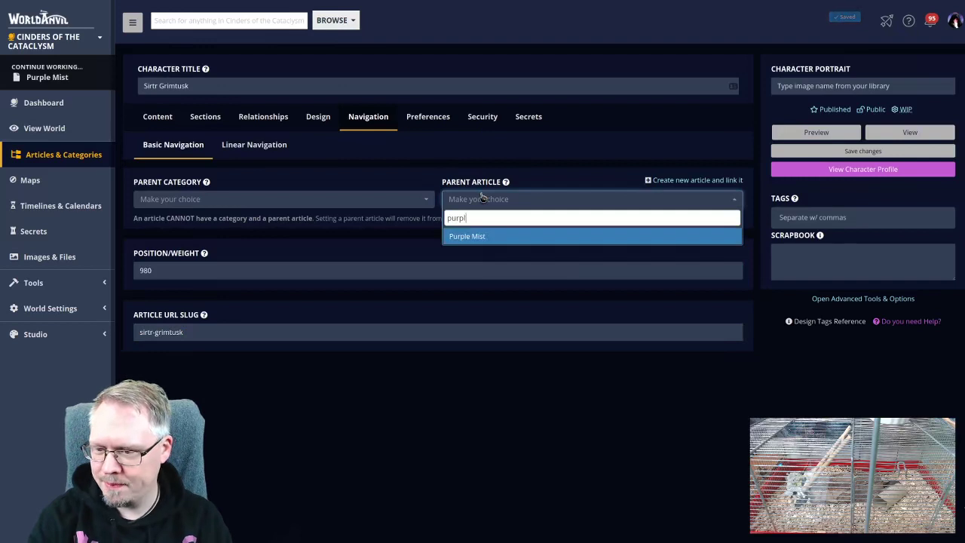
click(532, 237)
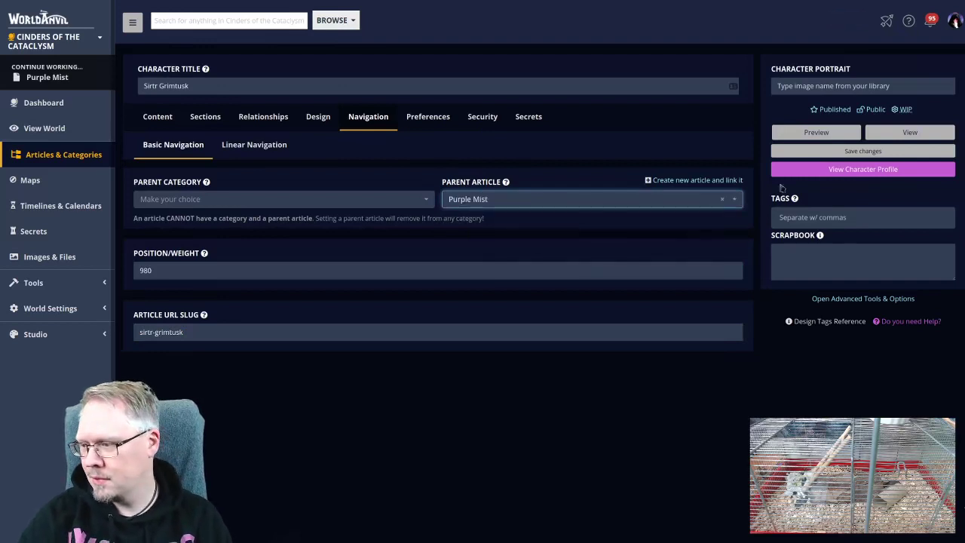
- Add the tags Person, Minor and Plot to the Sirtr Grimtusk article
click(860, 215)
text(Person)
key(Return)
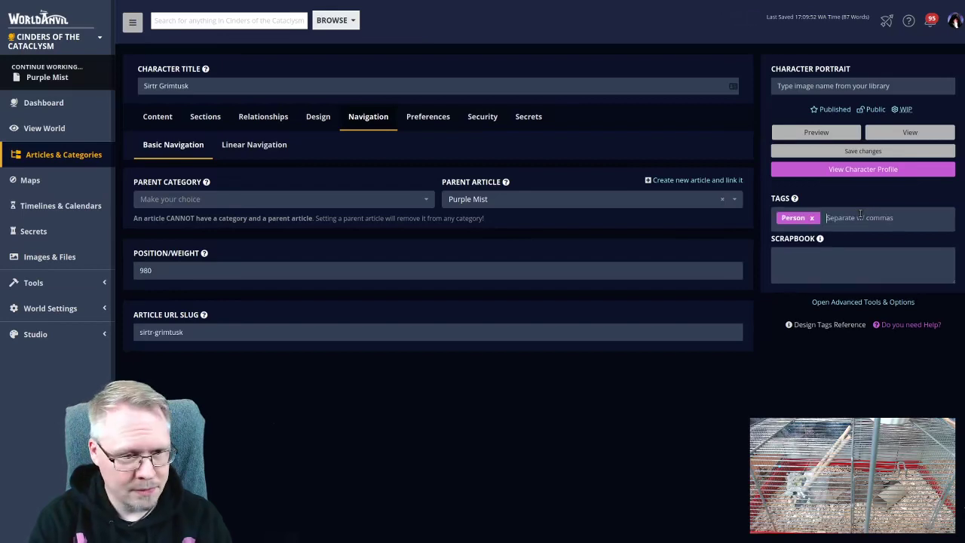
text(Minor)
key(Return)
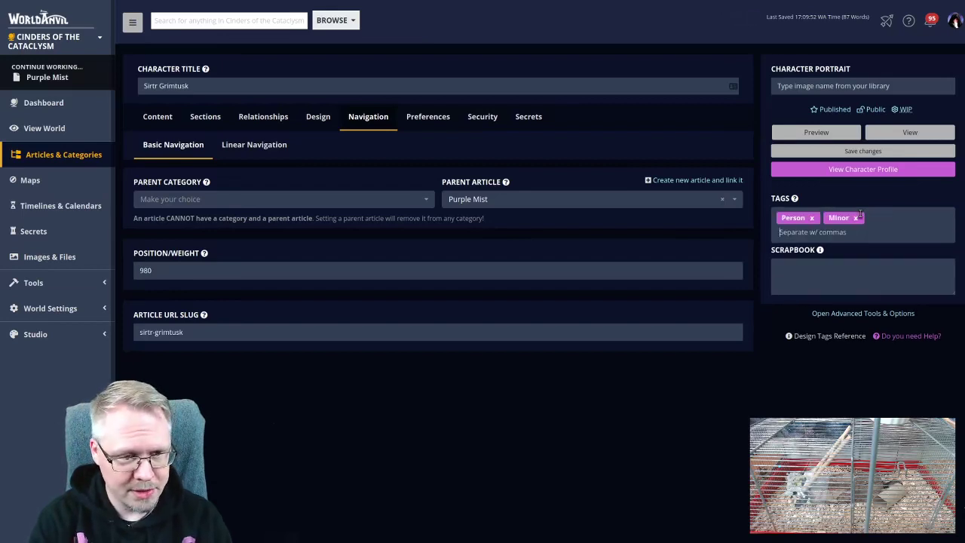
text(Plot)
key(Return)
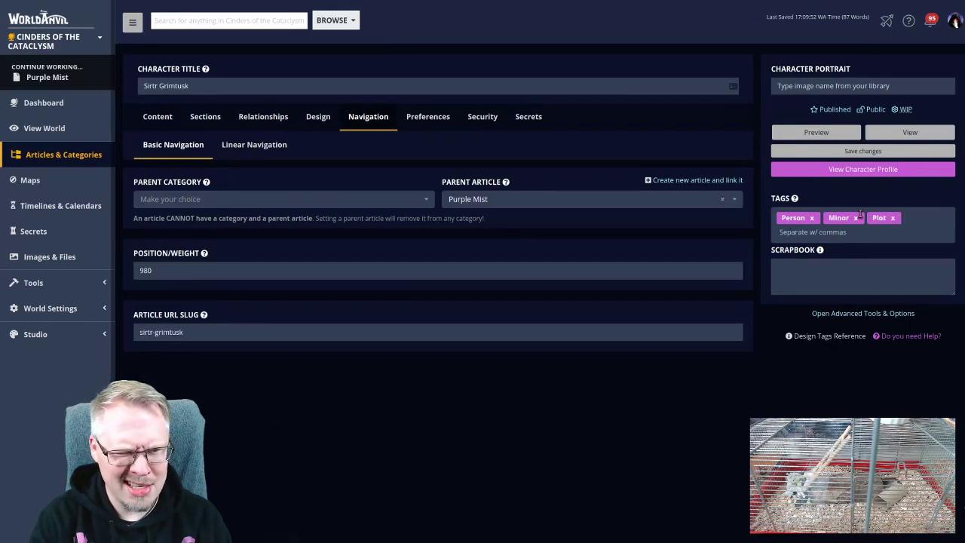
- Add the tags Dulzuun, Snork, Sirtr and Grimtusk to the Sirtr Grimtusk article and save the changes
text(D)
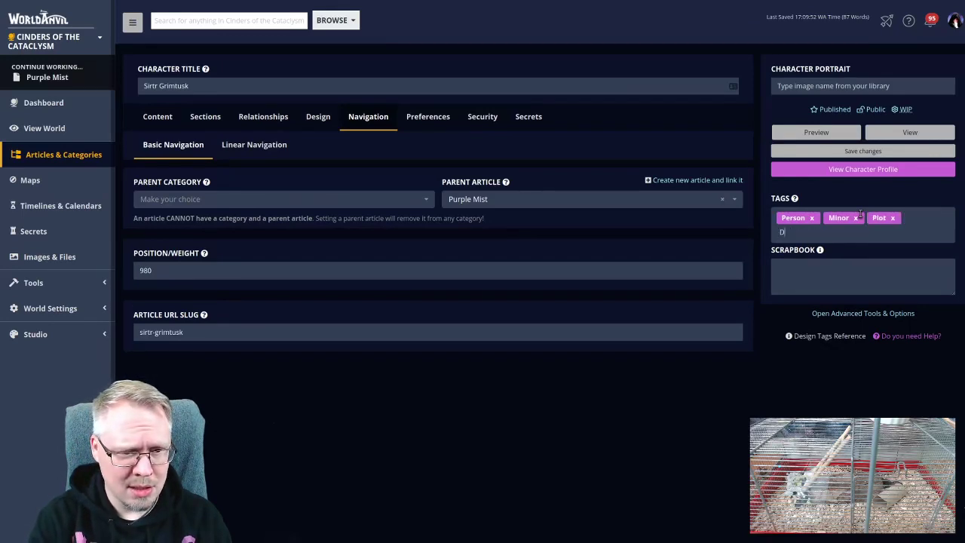
text(ulzuun)
key(Return)
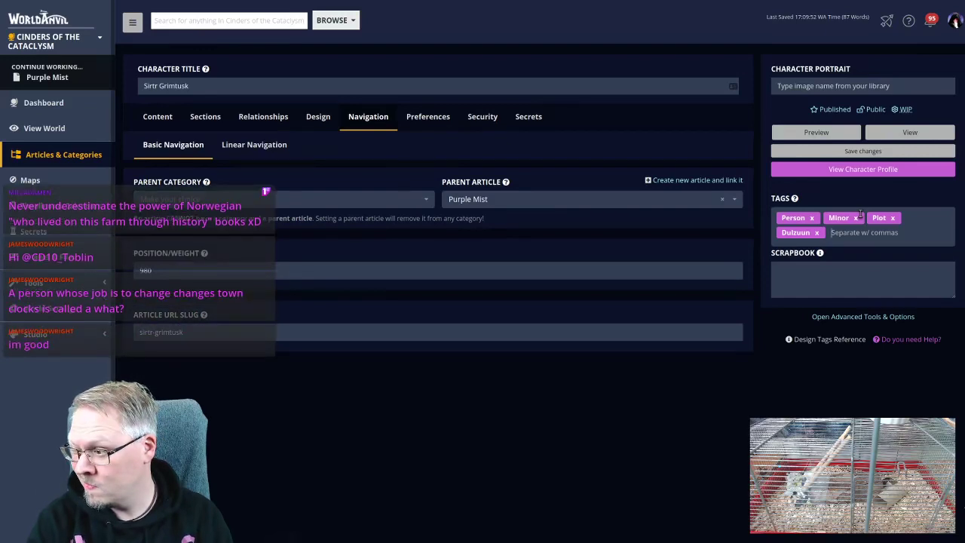
text(S)
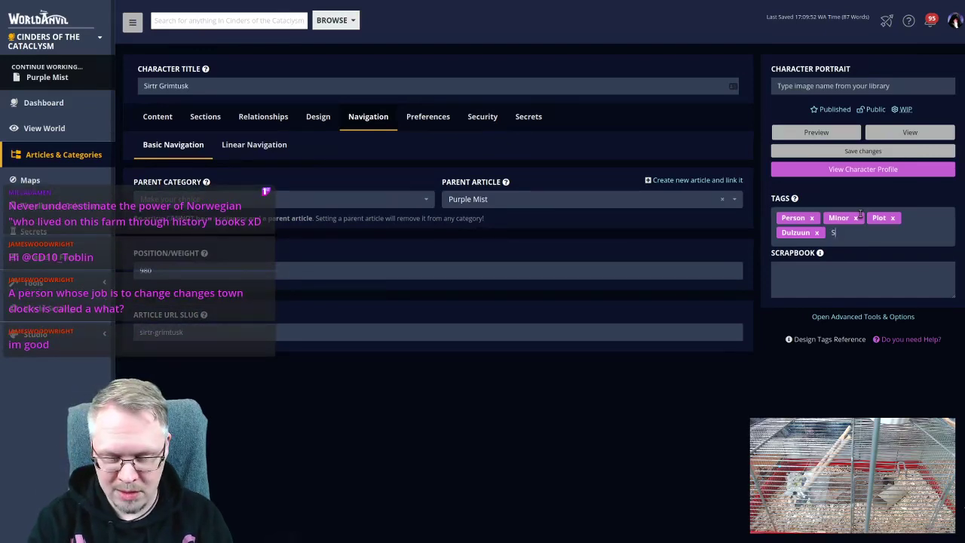
text(nork)
key(Return)
text(Sirtr)
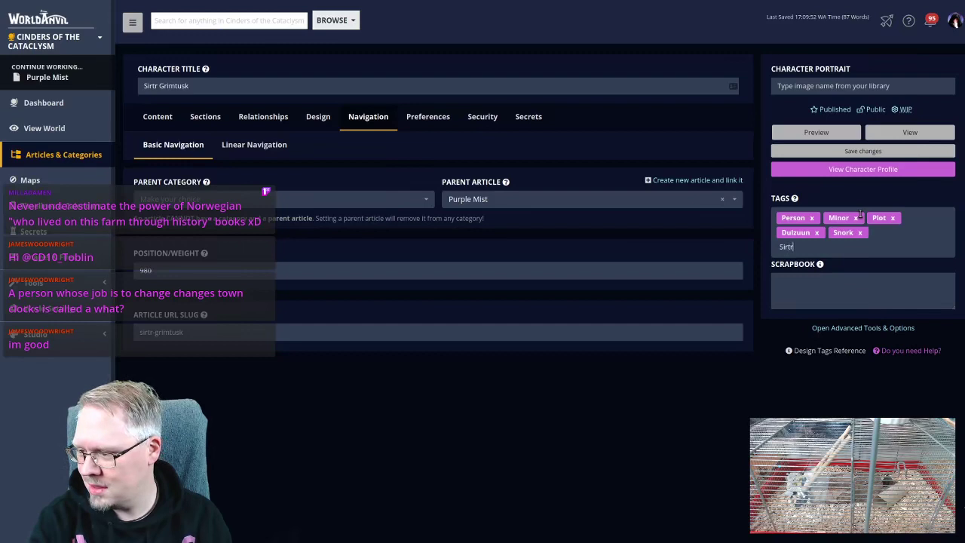
key(Return)
text(Grimtusk)
key(Return)
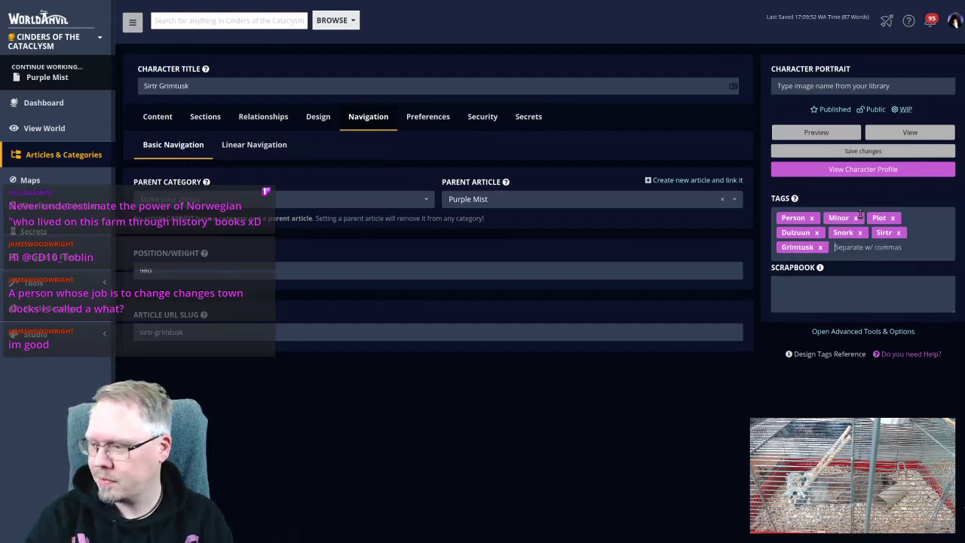
click(869, 151)
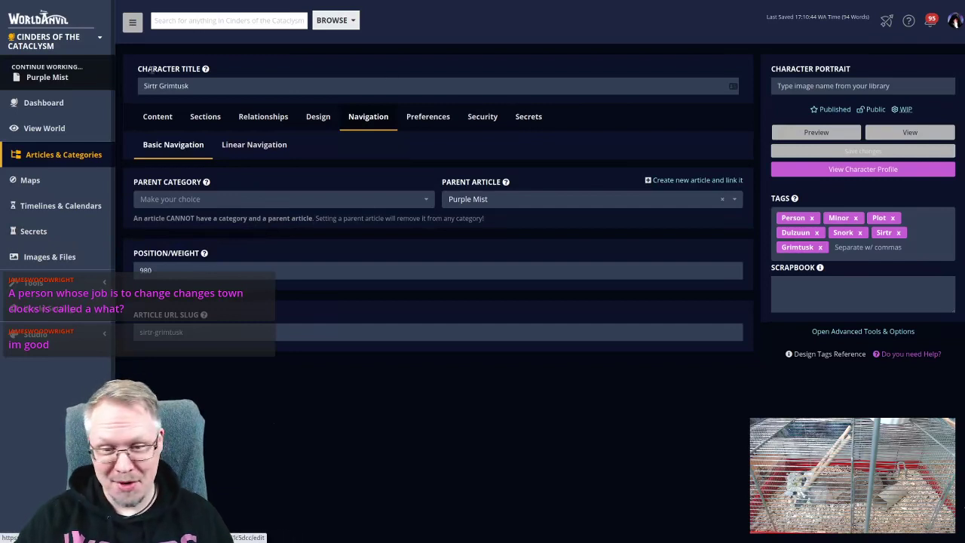
- View the Fusion City article from the article overview and look through the articles listed under it
click(91, 148)
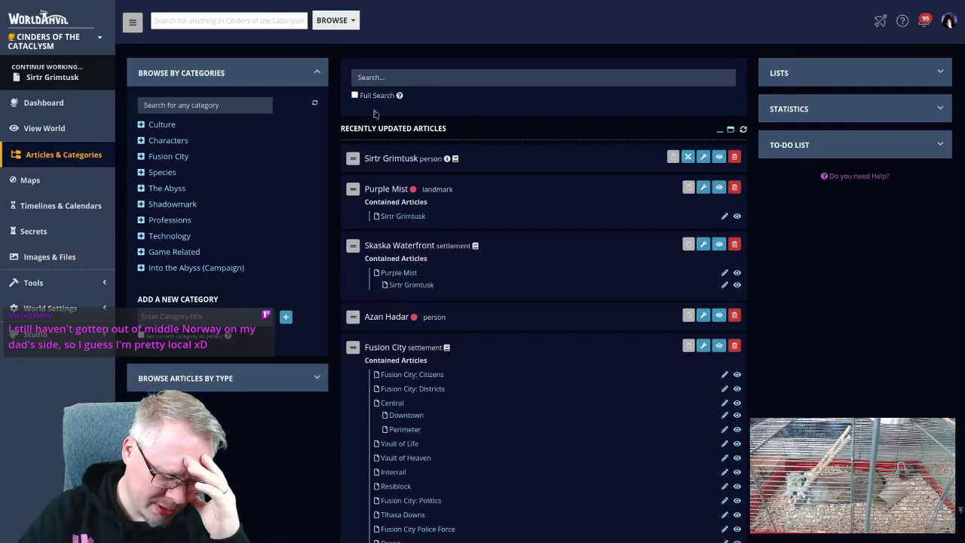
click(718, 347)
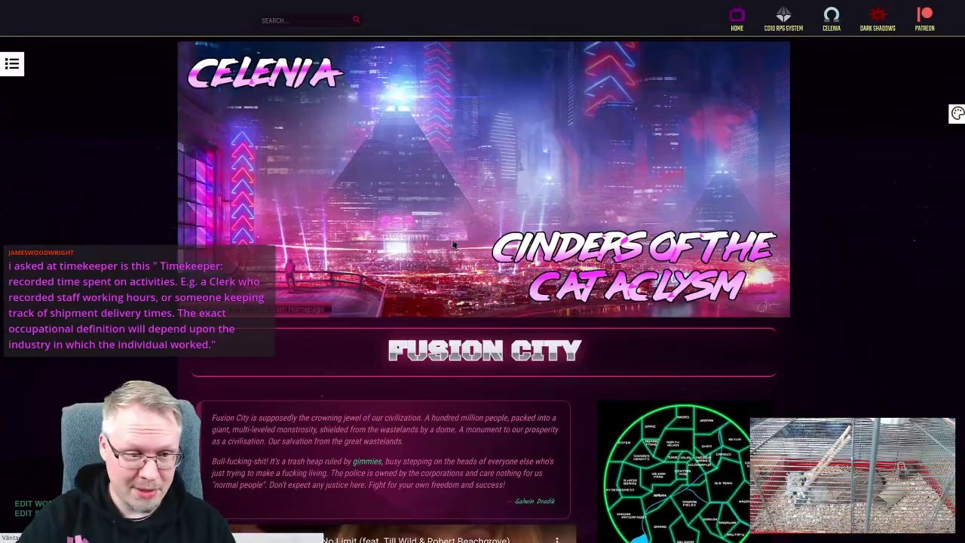
scroll(453, 244, down, 15)
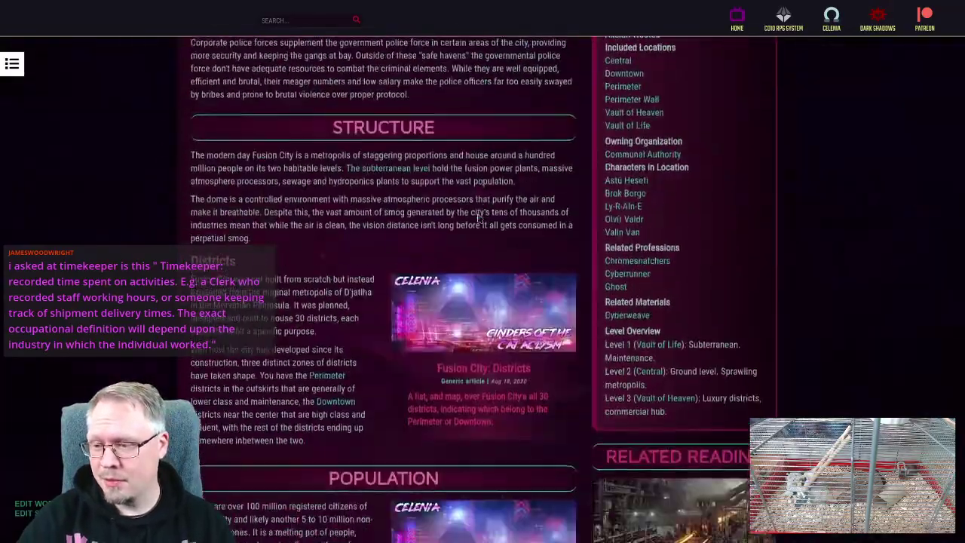
scroll(477, 218, down, 20)
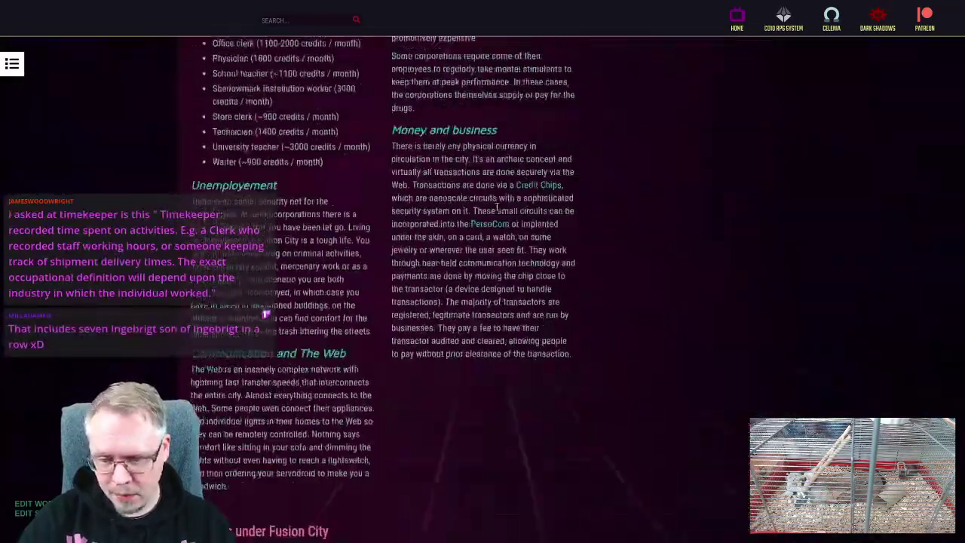
scroll(496, 210, down, 8)
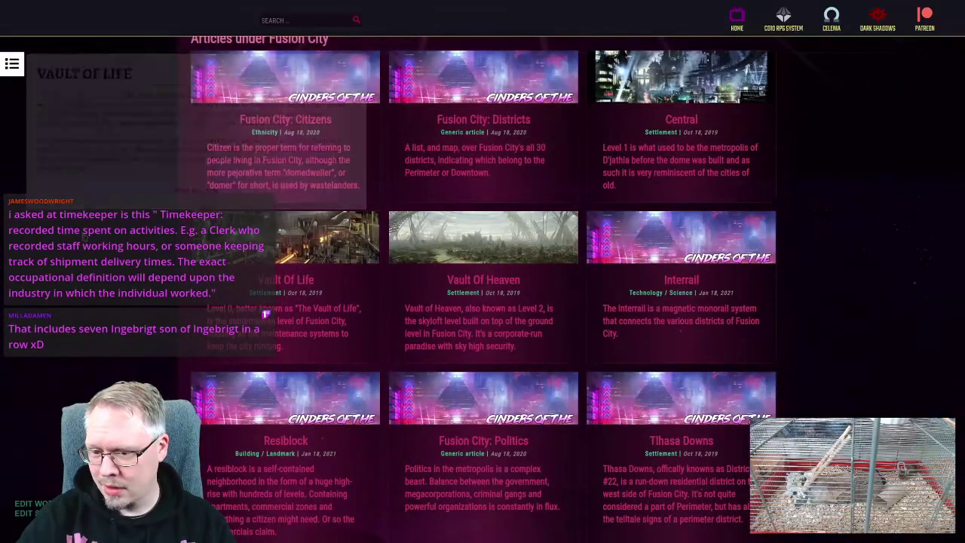
scroll(261, 315, down, 4)
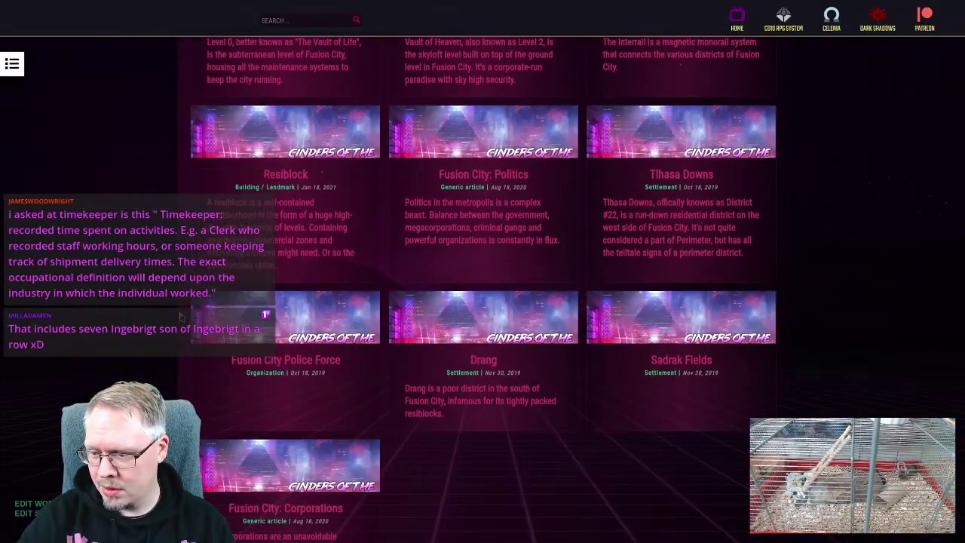
scroll(181, 317, down, 2)
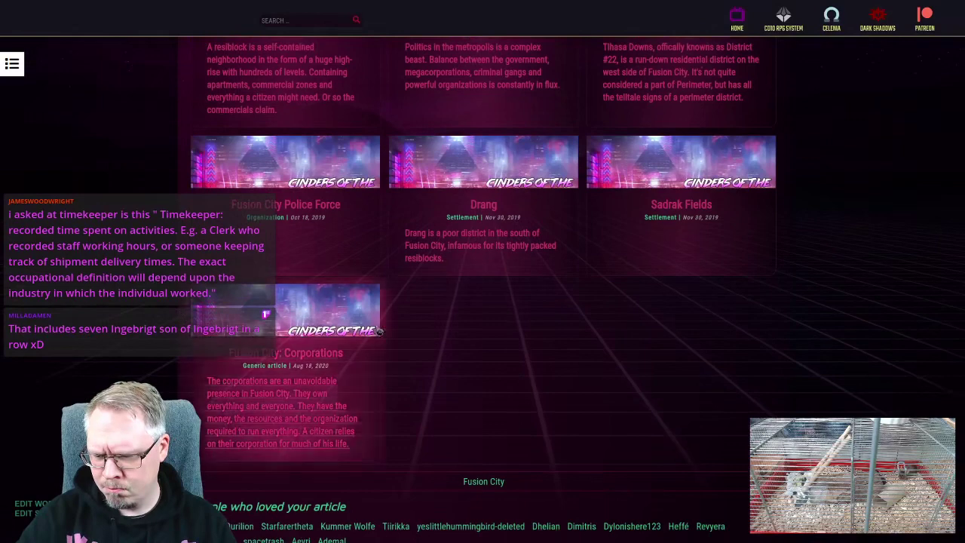
scroll(835, 359, up, 3)
scroll(835, 359, up, 6)
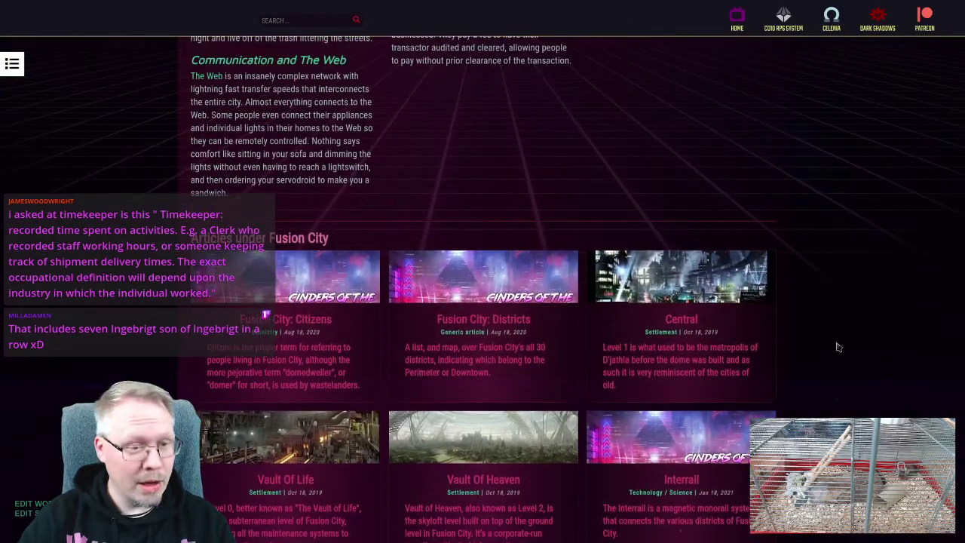
- Search the article overview for "perimet", open the Perimeter article for editing and check its parent article
key(ctrl+Tab)
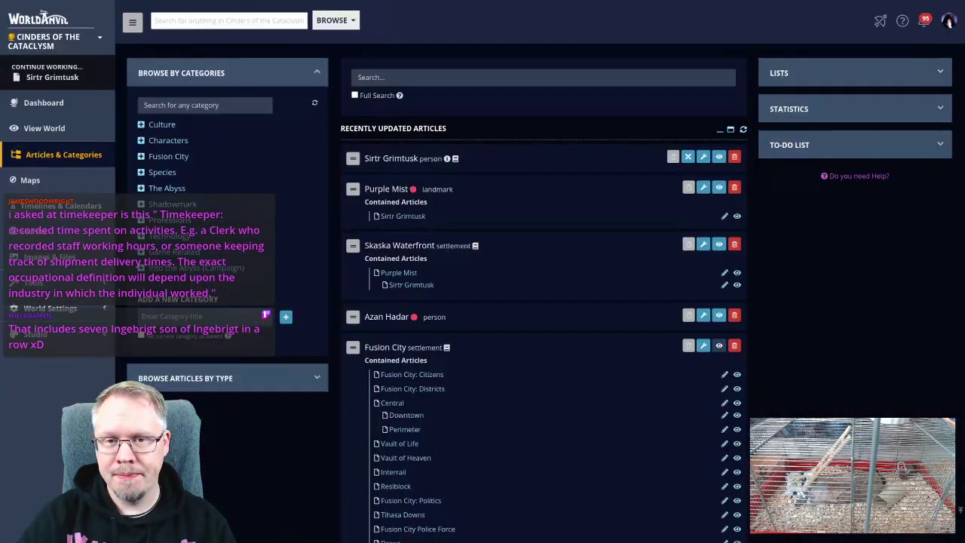
click(438, 79)
text(perimet)
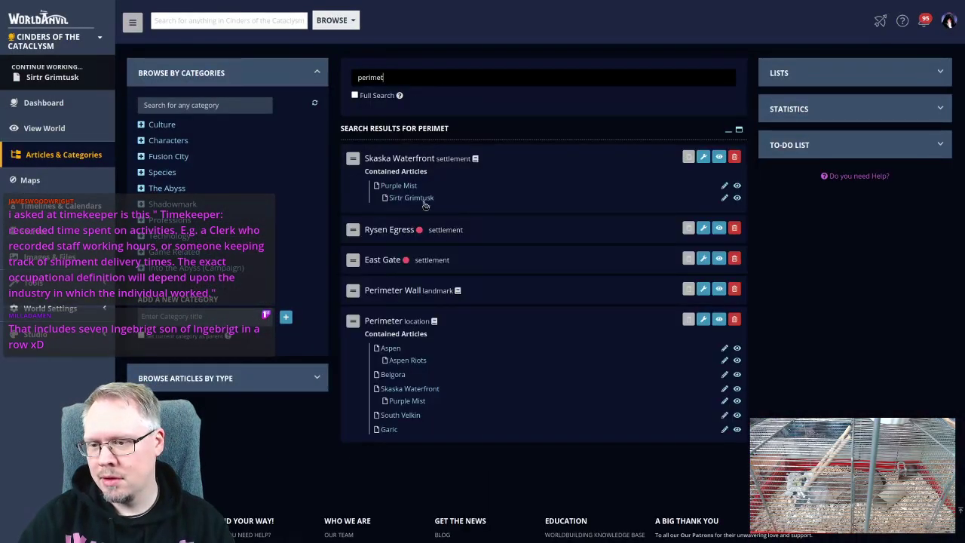
click(705, 319)
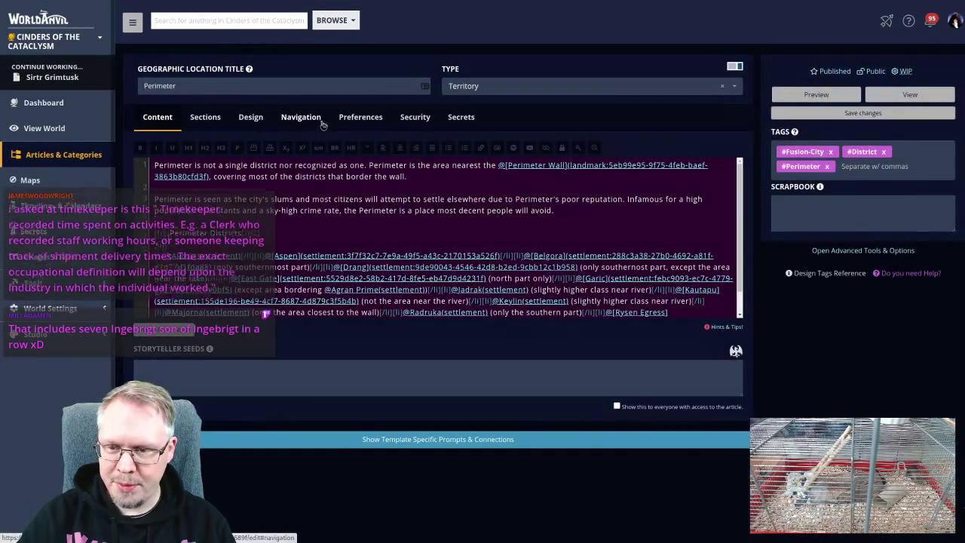
click(320, 121)
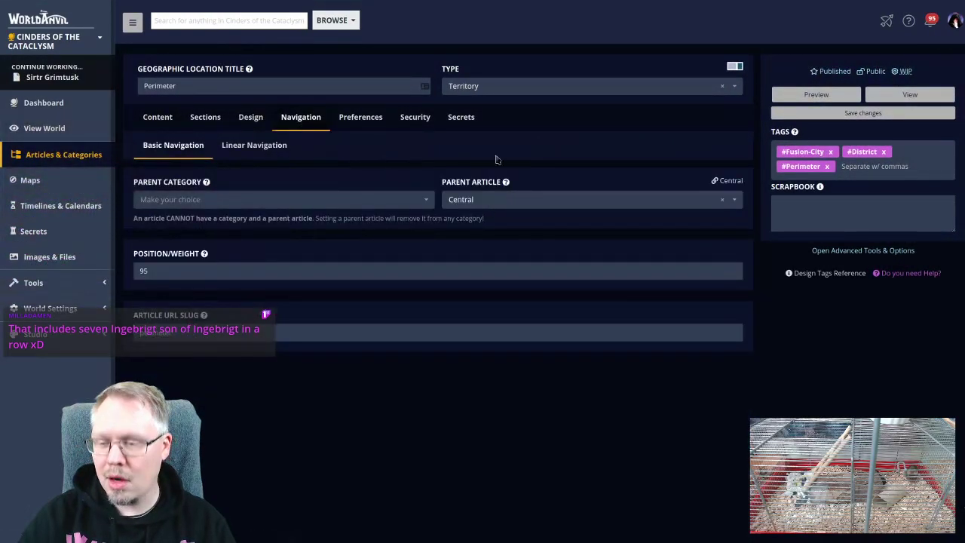
key(alt+Left)
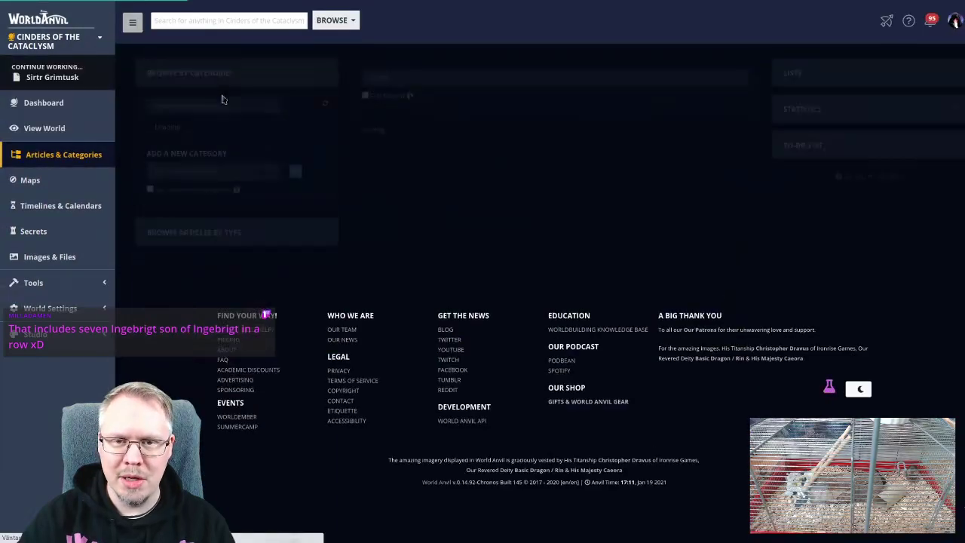
- Return to the Fusion City page, open its Central sub-article and look down to the articles under it
key(alt+Left)
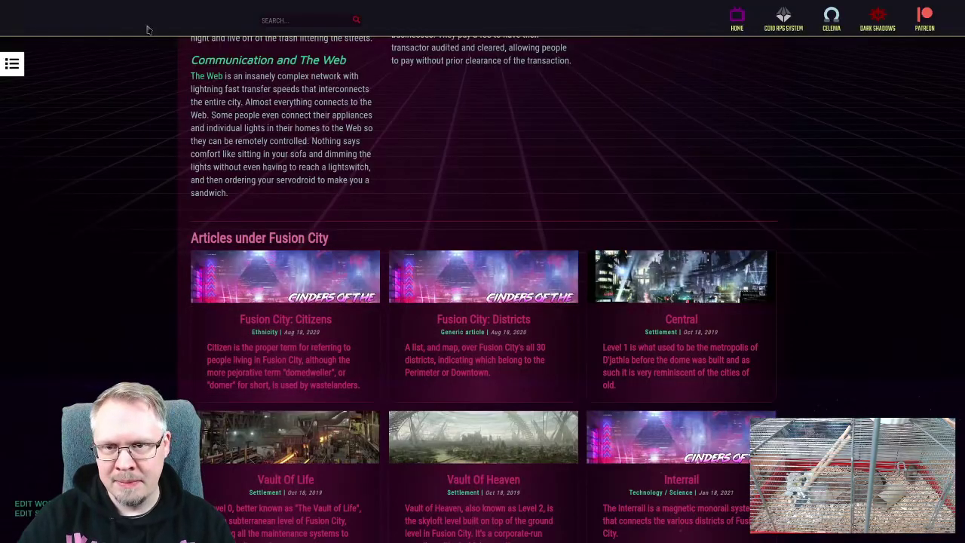
key(alt+Right)
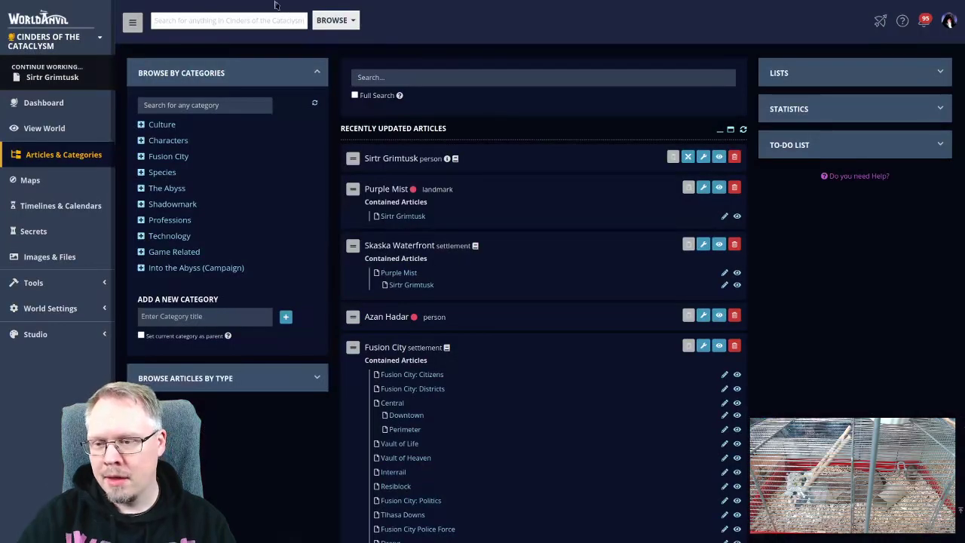
key(alt+Left)
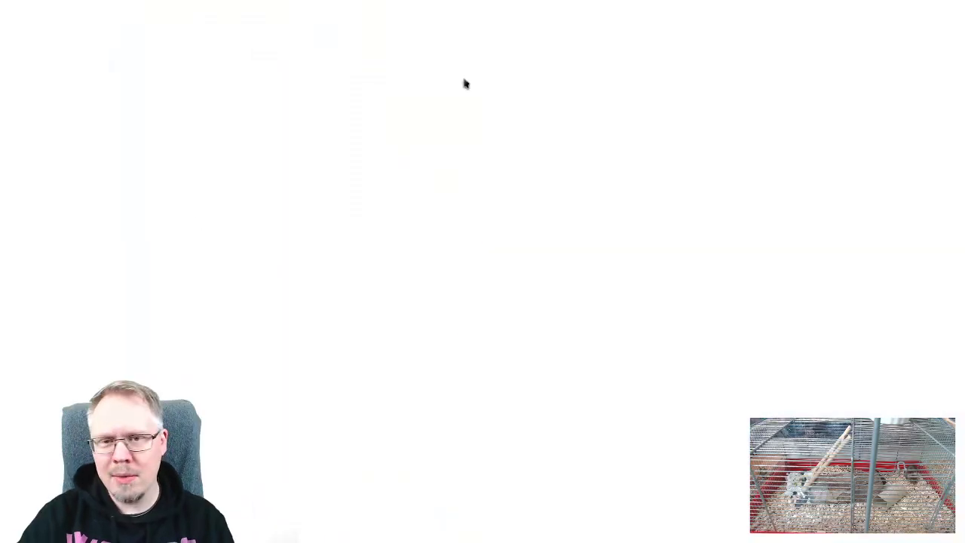
scroll(360, 232, up, 3)
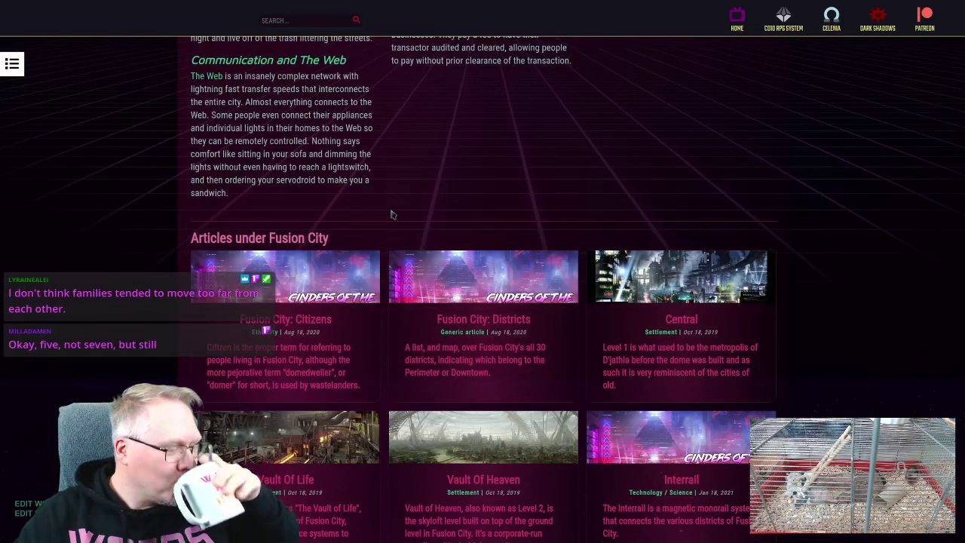
scroll(390, 217, down, 2)
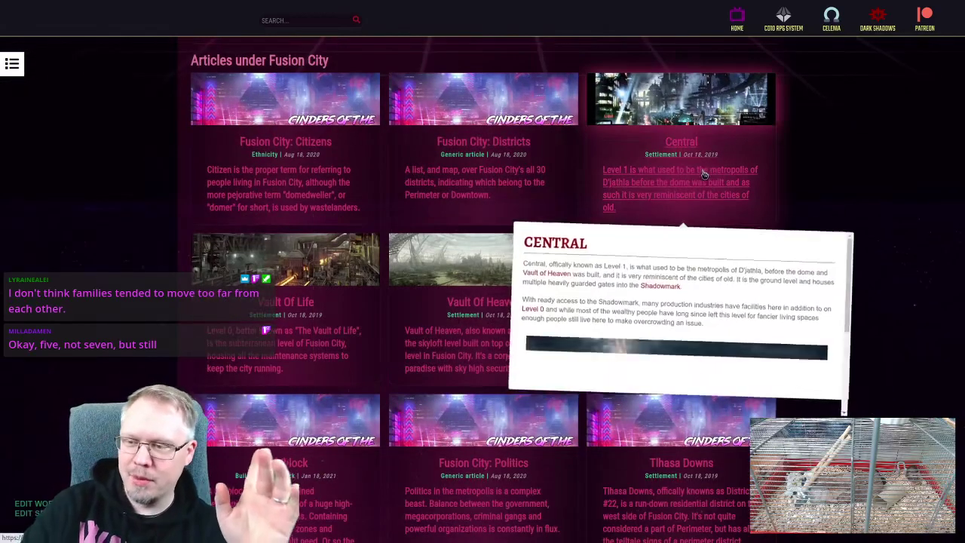
click(704, 174)
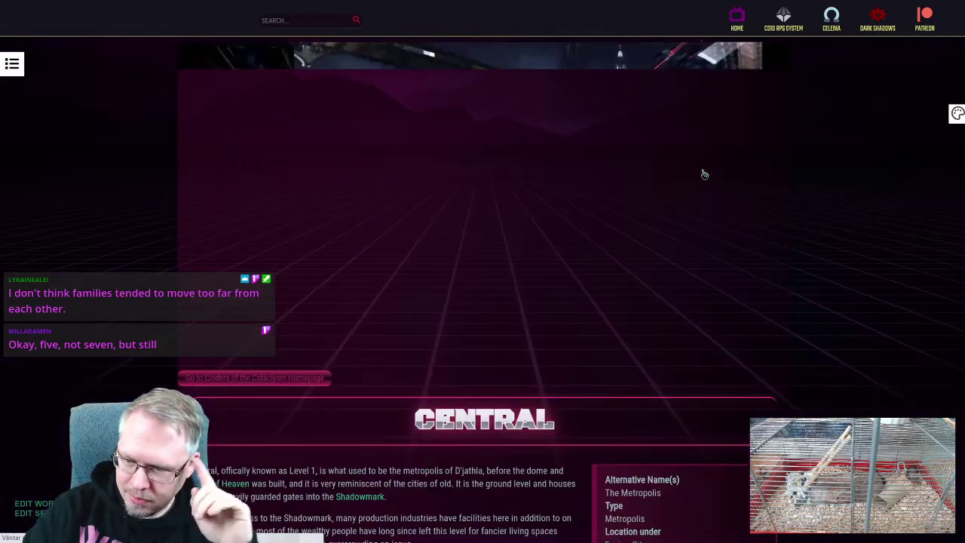
scroll(700, 173, down, 5)
scroll(509, 189, down, 10)
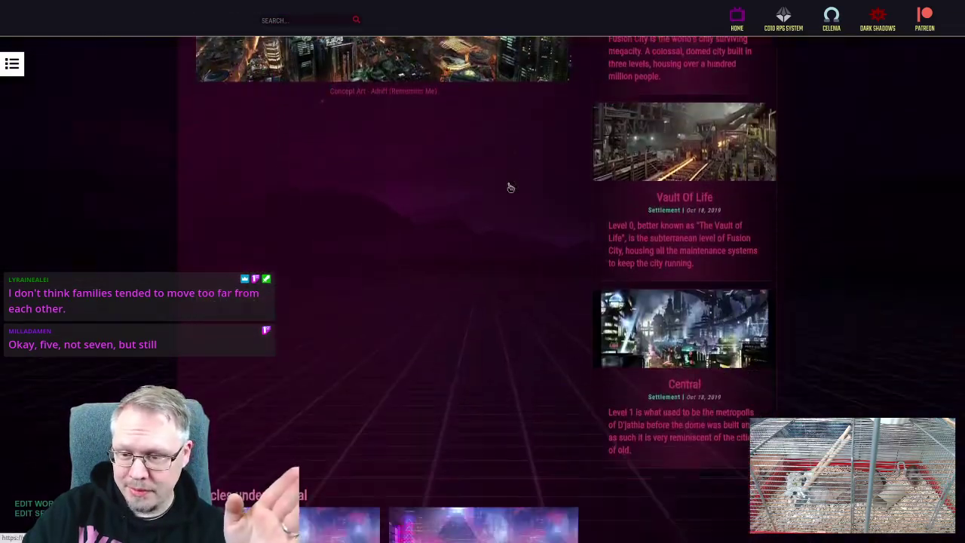
- Follow the nested articles from Central through Perimeter, Skaska Waterfront and Purple Mist to Sirtr Grimtusk's page
click(467, 86)
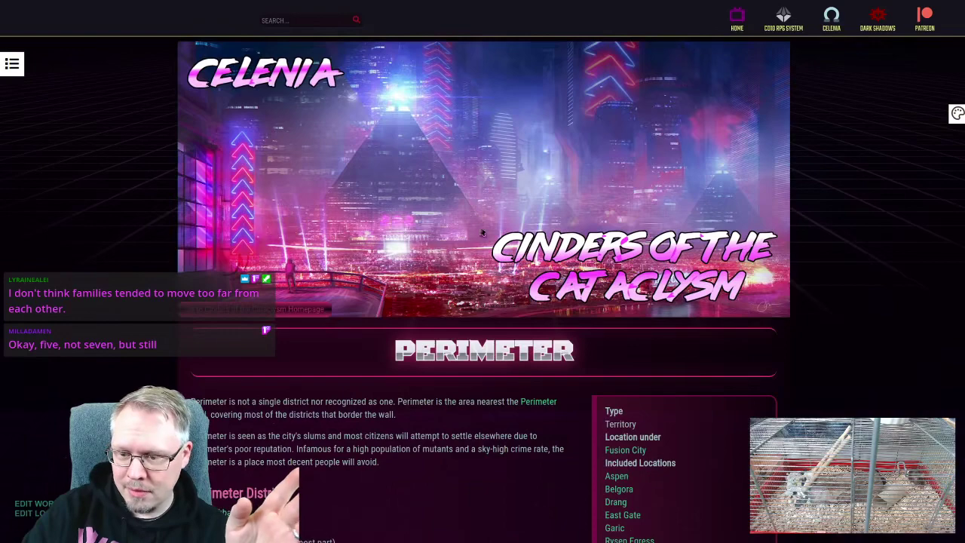
scroll(495, 212, down, 5)
scroll(495, 212, down, 5)
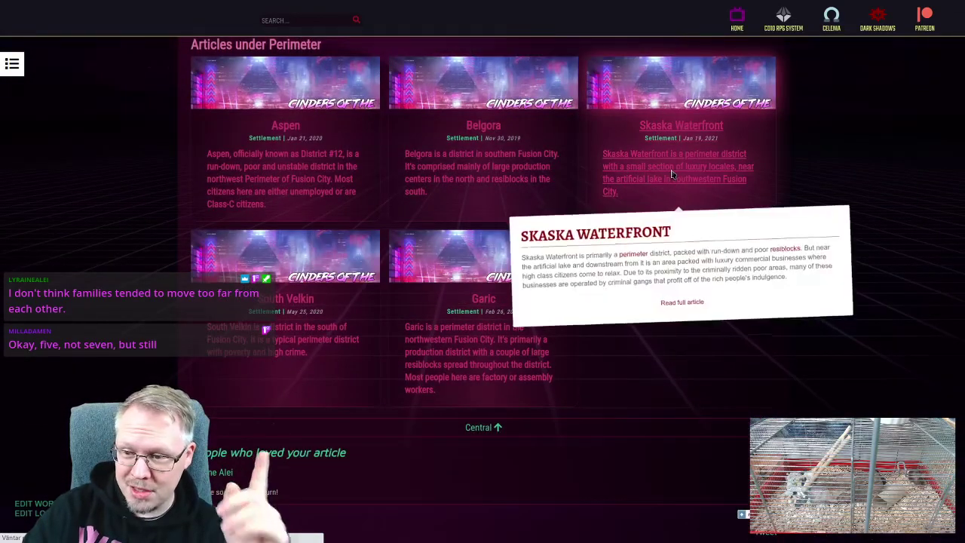
click(674, 175)
scroll(602, 219, down, 8)
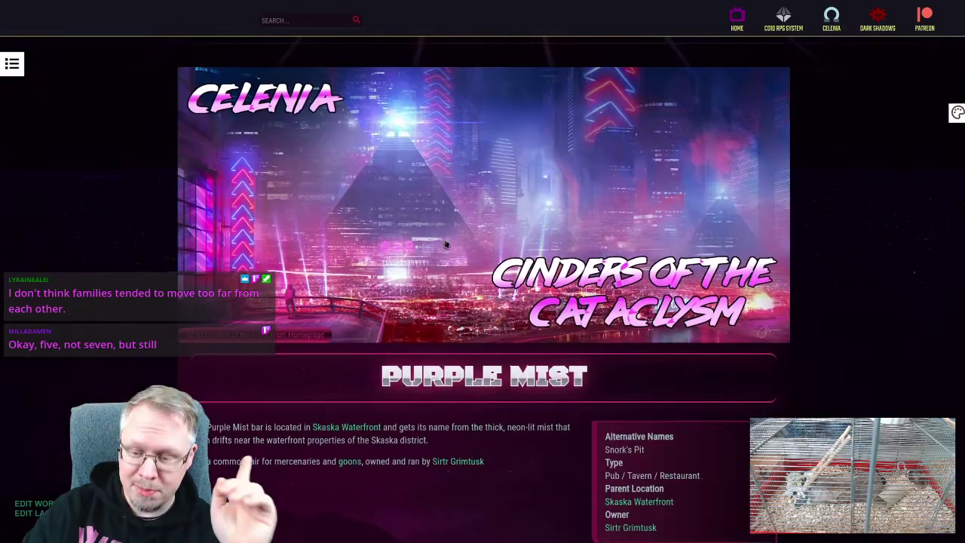
scroll(445, 240, down, 8)
mouse_move(365, 241)
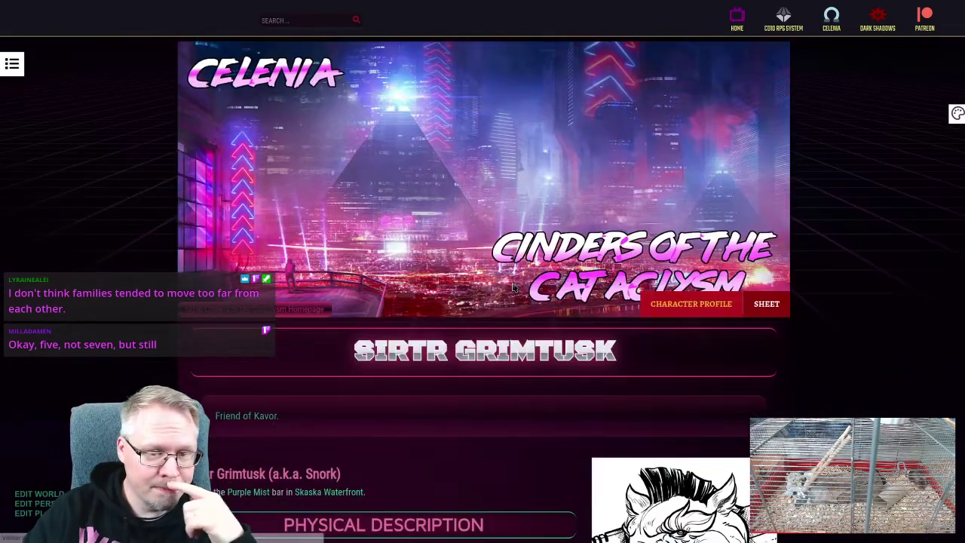
scroll(511, 285, down, 3)
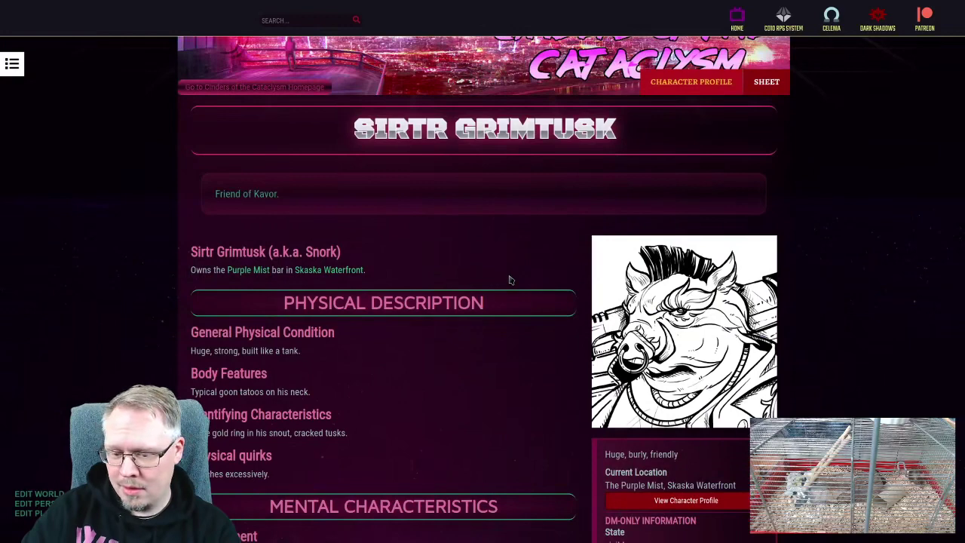
- Visit the Cinders of the Cataclysm homepage, return to the article overview and look through the recently updated articles
click(255, 87)
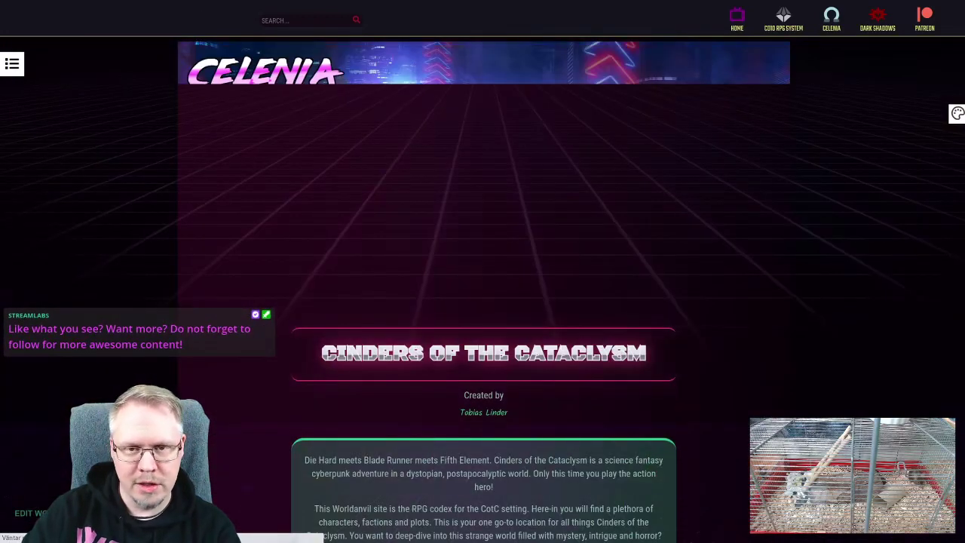
key(ctrl+Tab)
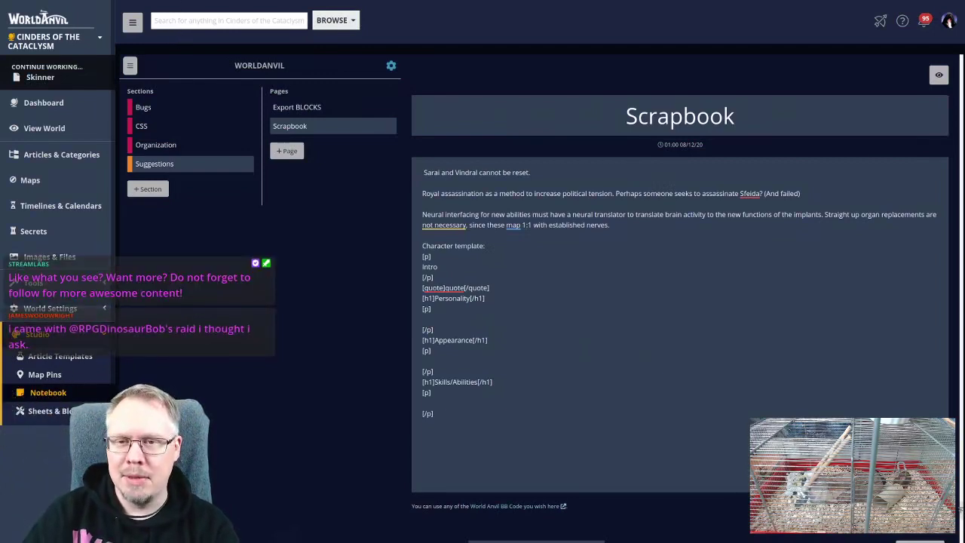
key(ctrl+Tab)
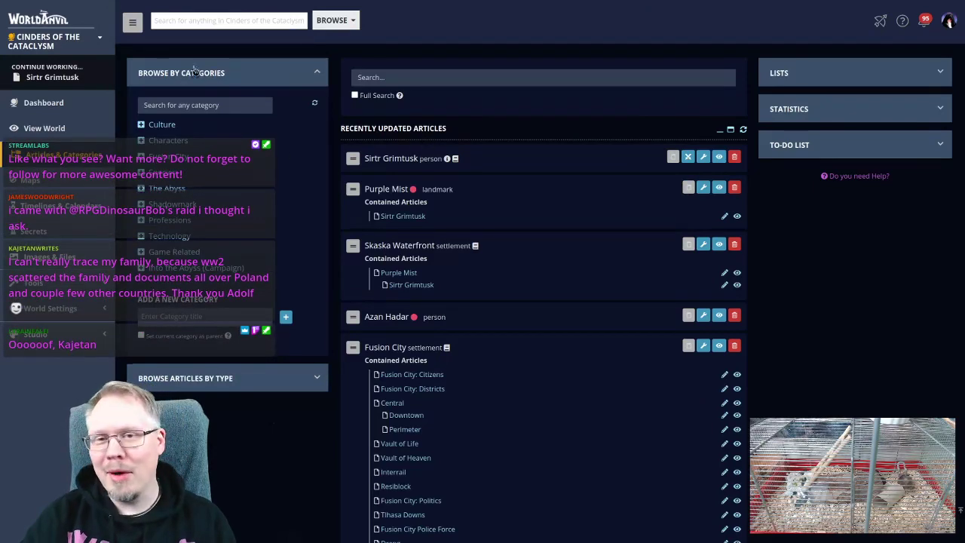
scroll(347, 163, down, 2)
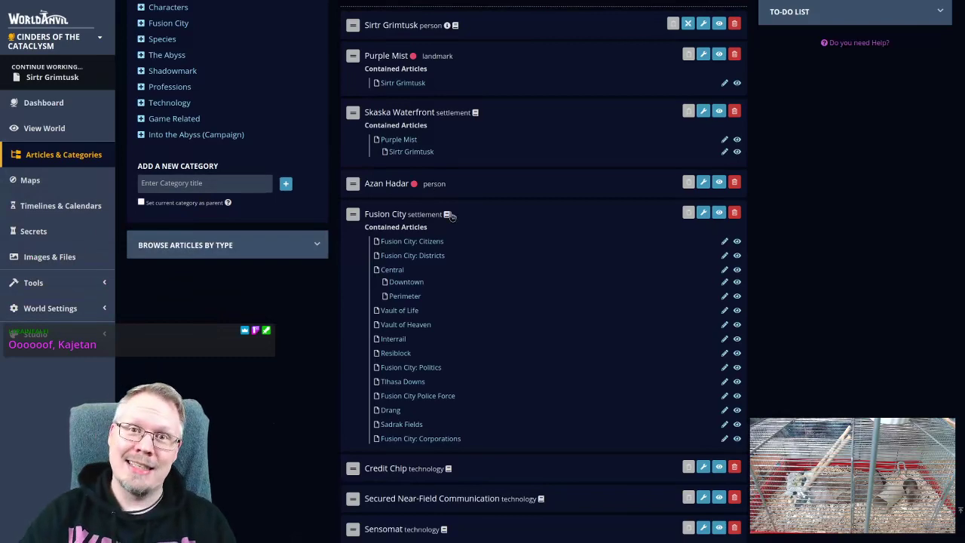
- Look over the recently updated articles and list the world's uncategorized articles
scroll(276, 229, down, 1)
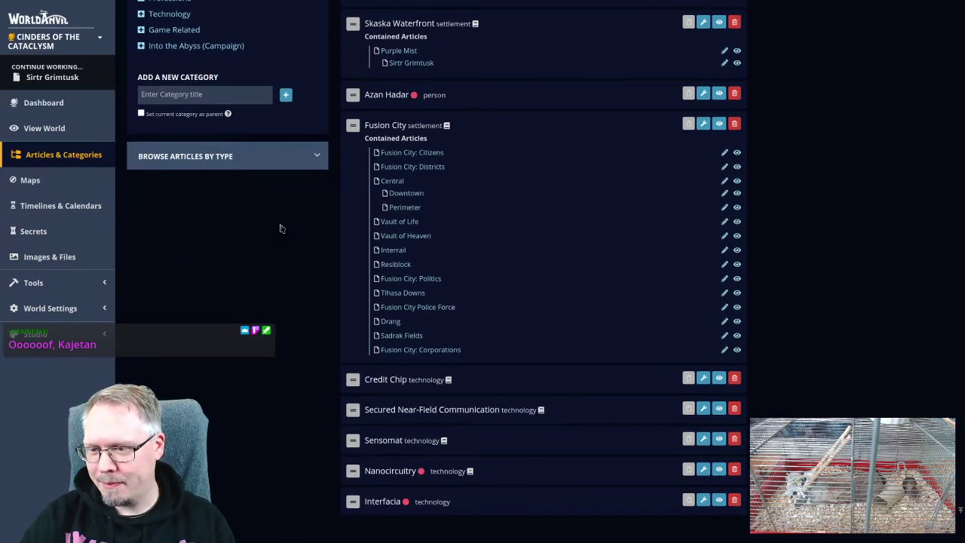
scroll(283, 230, up, 3)
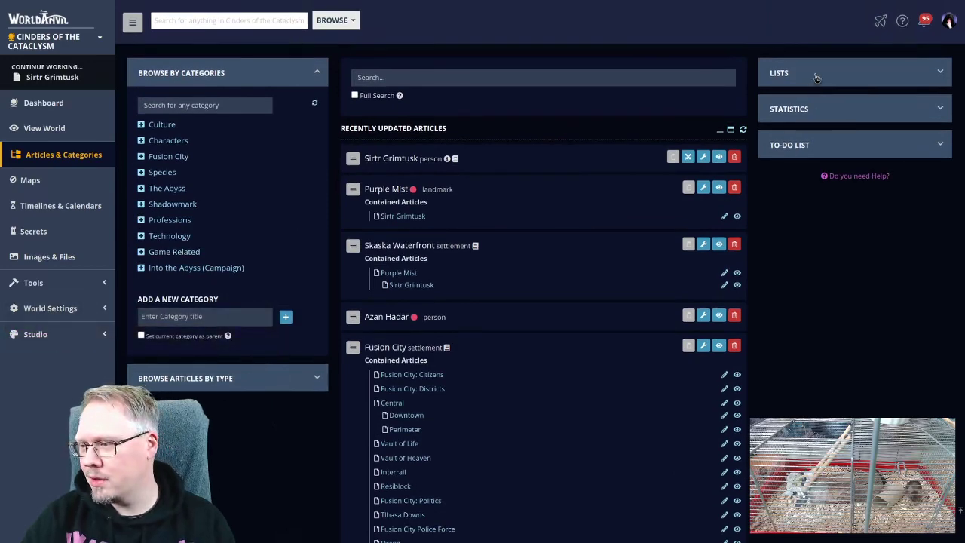
click(819, 75)
click(817, 135)
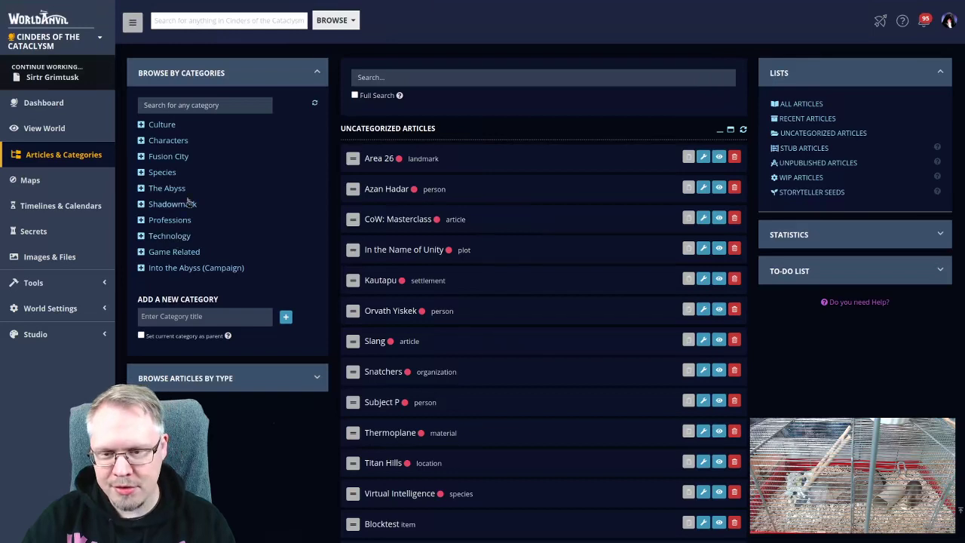
- Create a new top-level article category titled "To be sorted"
click(203, 316)
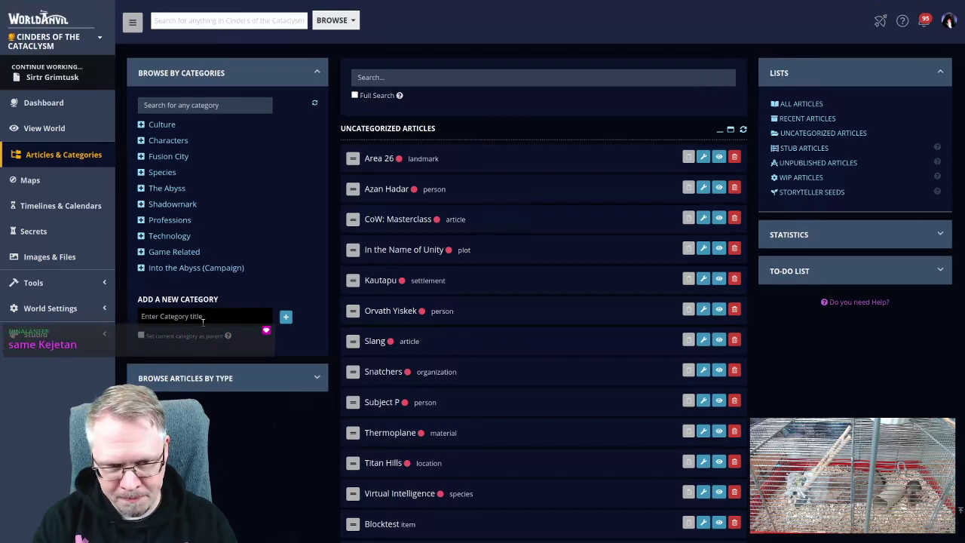
text(To b)
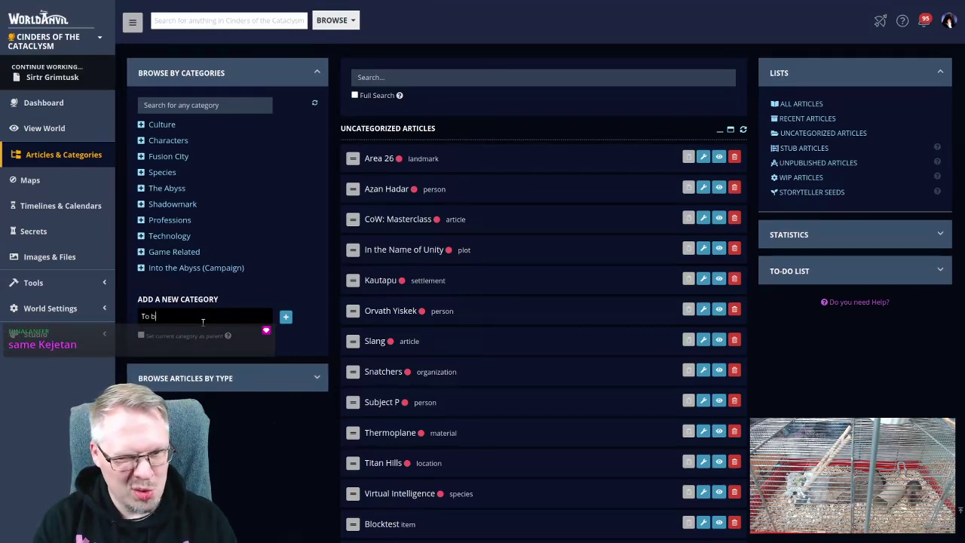
click(285, 317)
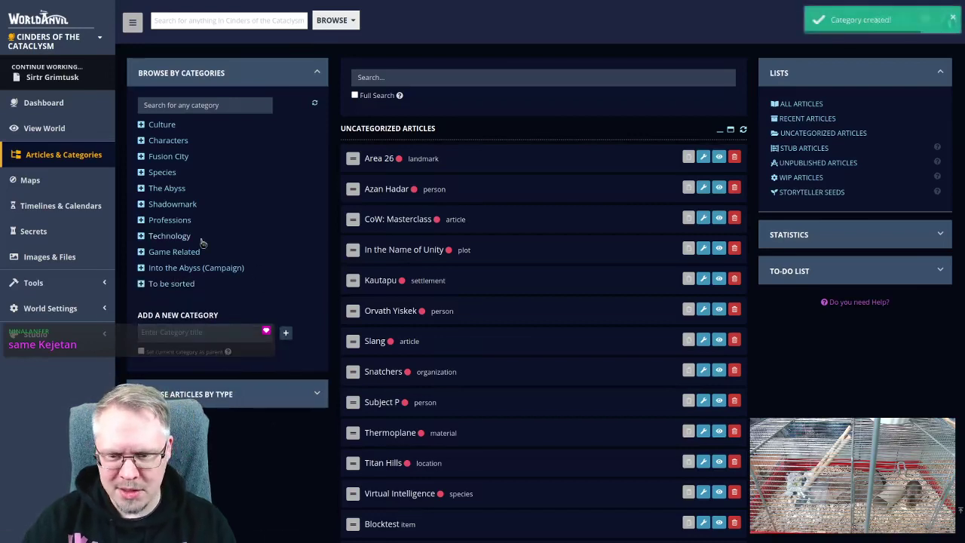
- Move all articles of the Culture category, from The Cataclysm to Skint, into the "To be sorted" category and open that category
click(164, 125)
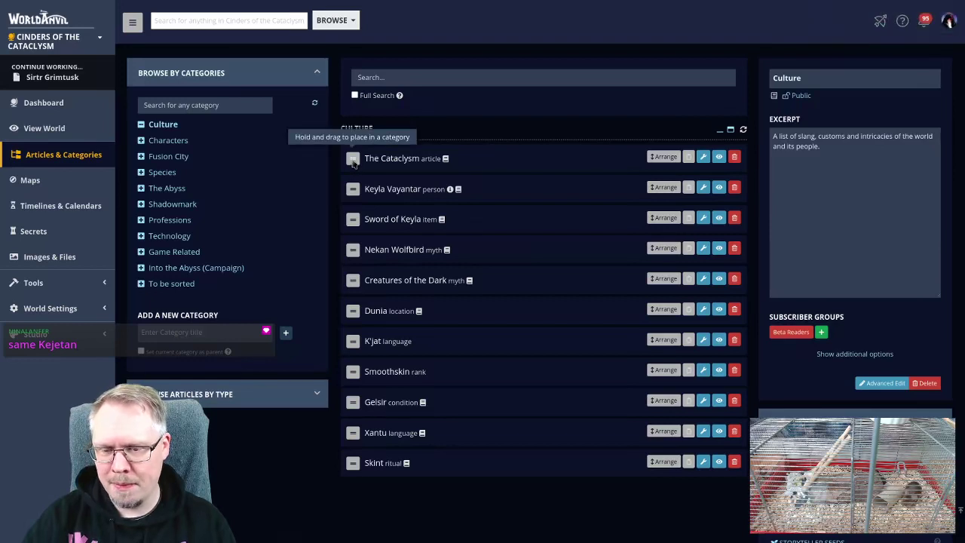
drag(352, 159, 264, 310)
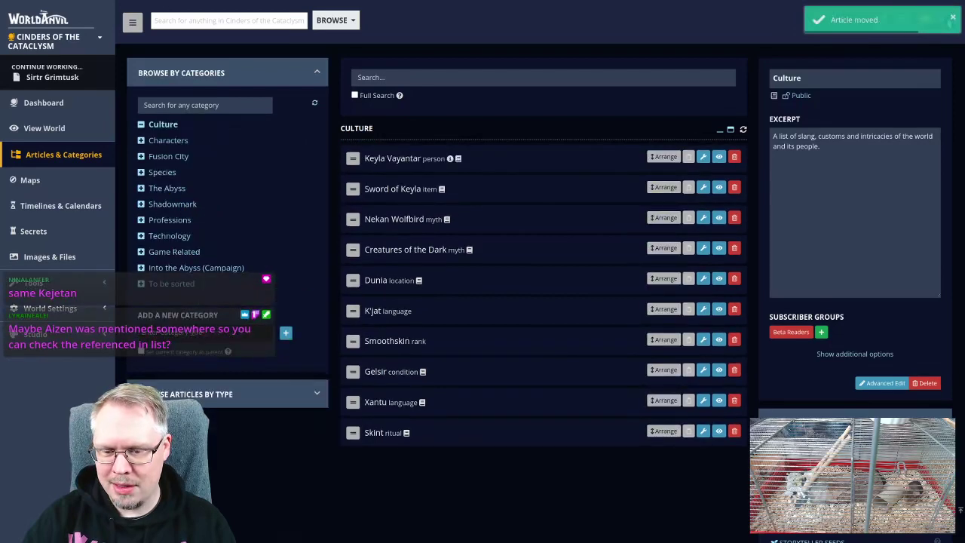
drag(352, 160, 317, 225)
drag(213, 346, 213, 346)
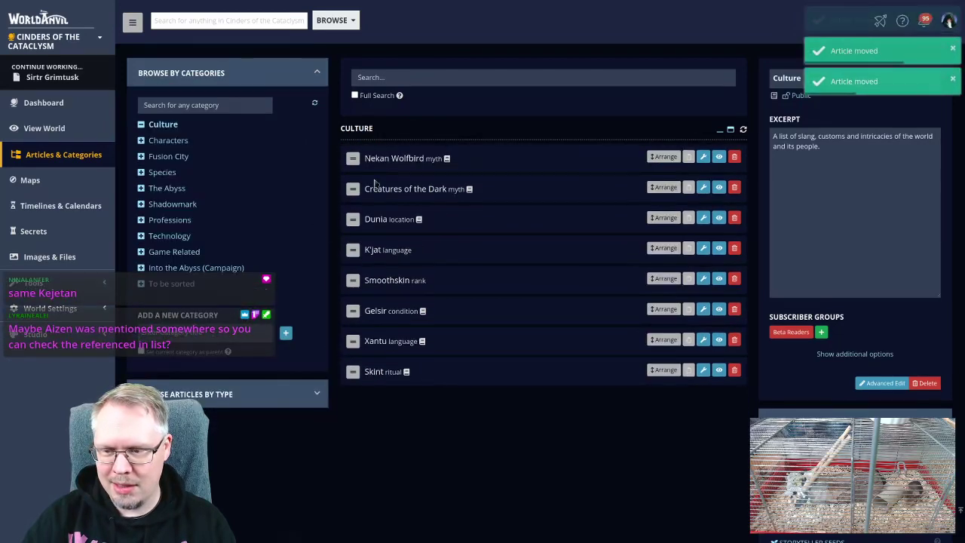
drag(353, 188, 272, 339)
drag(361, 163, 274, 337)
drag(352, 180, 239, 341)
drag(352, 158, 286, 286)
drag(353, 159, 273, 337)
drag(353, 158, 215, 338)
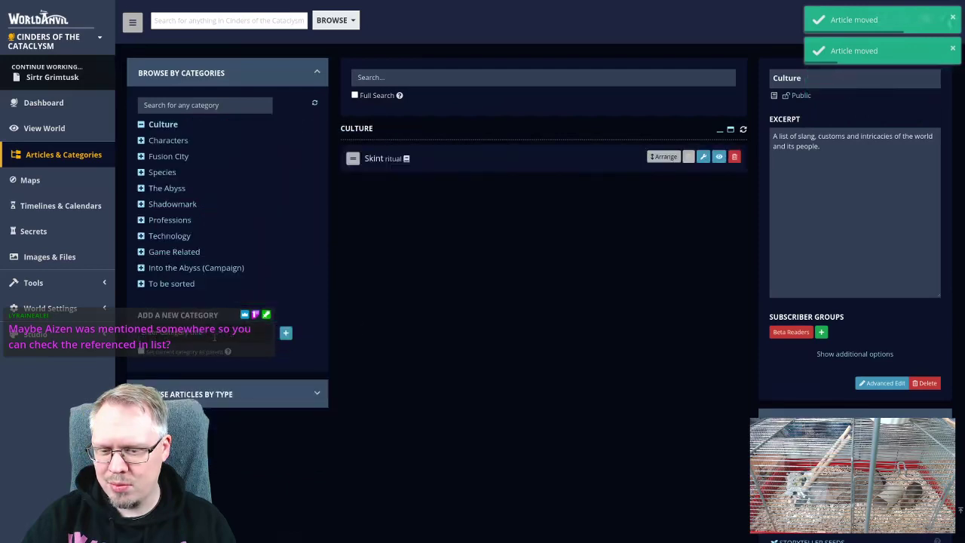
click(190, 284)
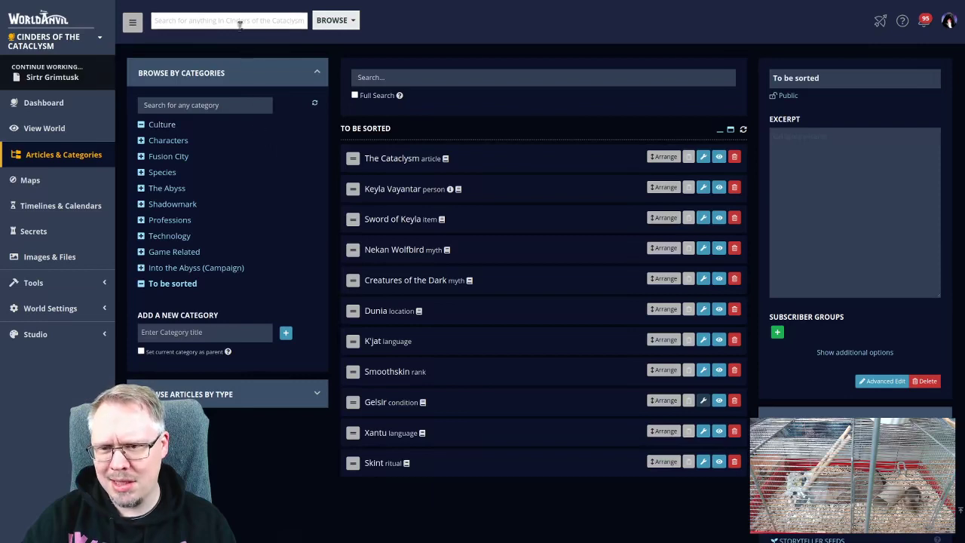
- Search the articles for "azan", open Azan Hadar in the editor to check it and return to the article overview
click(483, 78)
text(az)
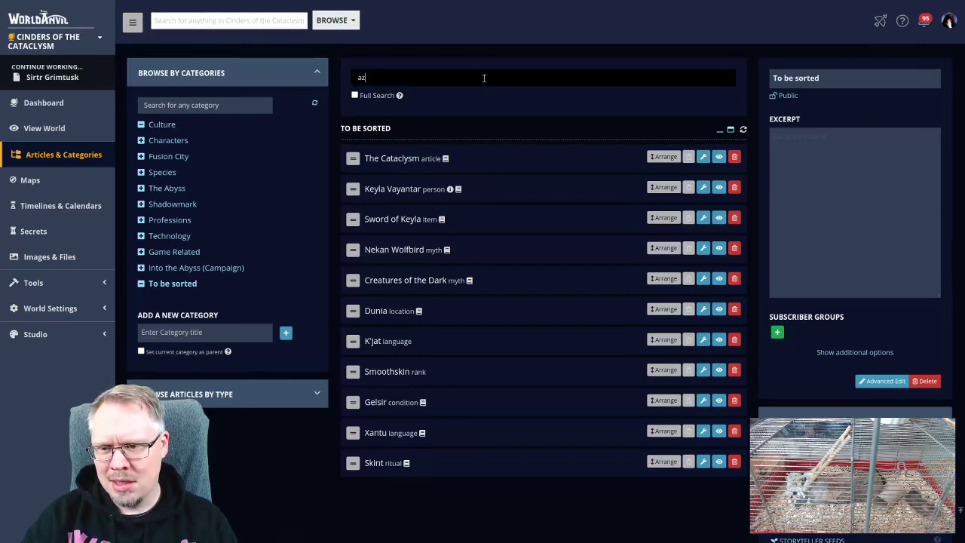
text(an)
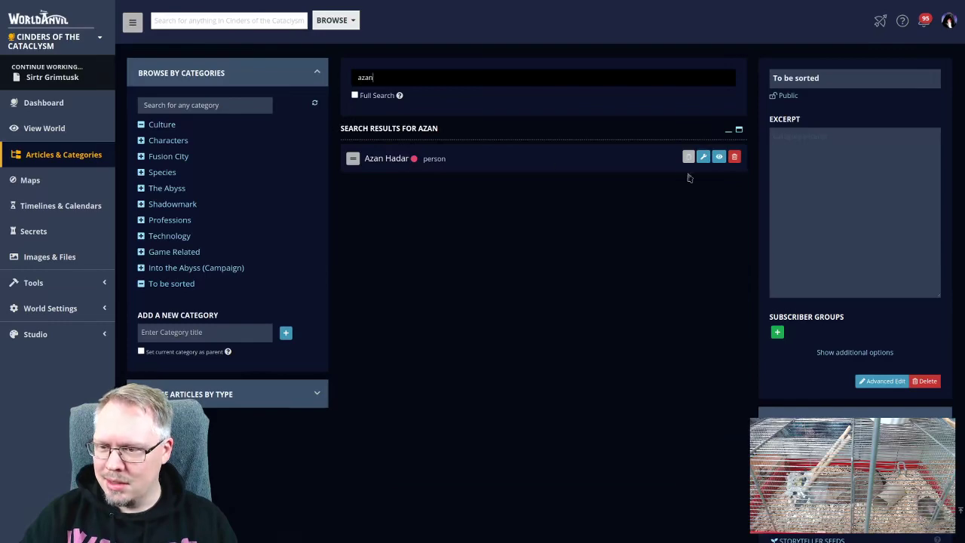
click(706, 159)
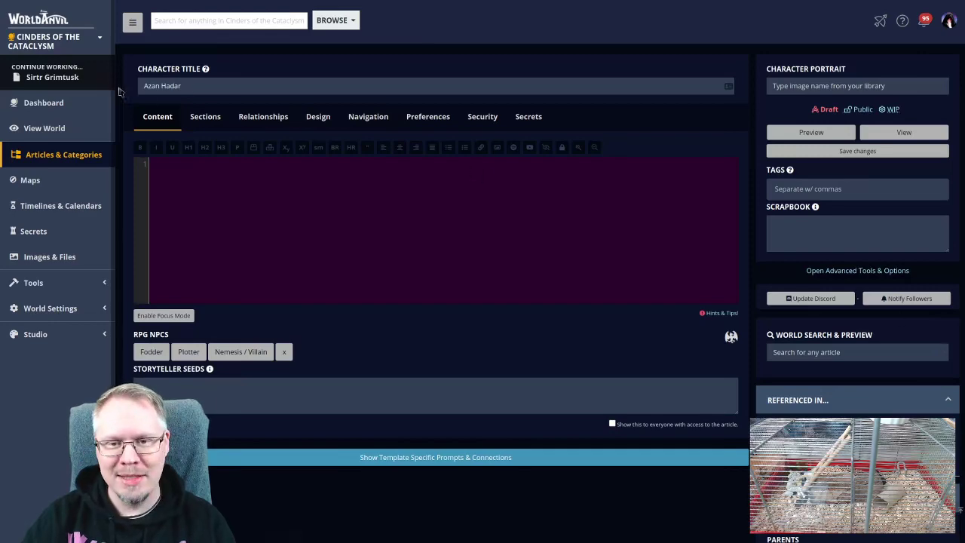
click(68, 155)
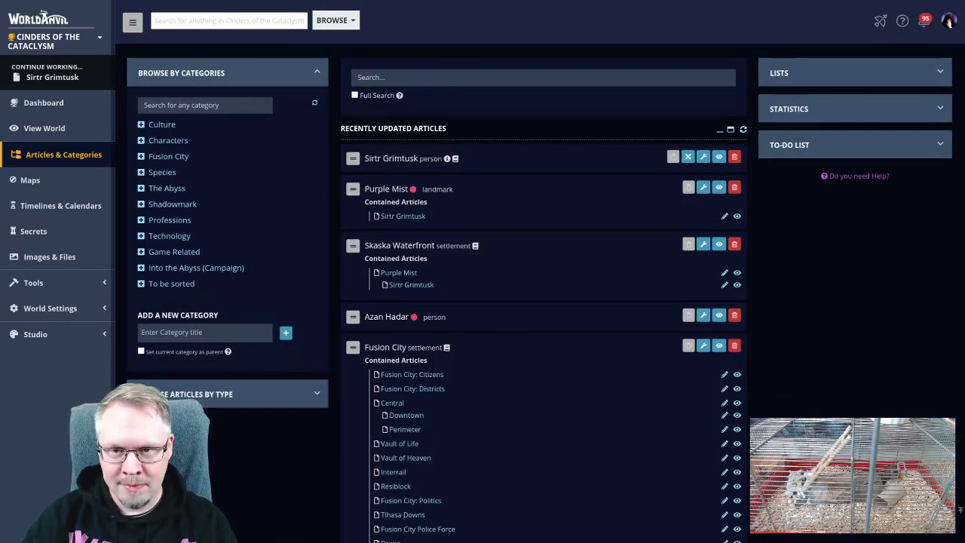
- Set Kuna as the parent article of the Gelsir condition in its navigation settings
key(alt+Left)
click(349, 119)
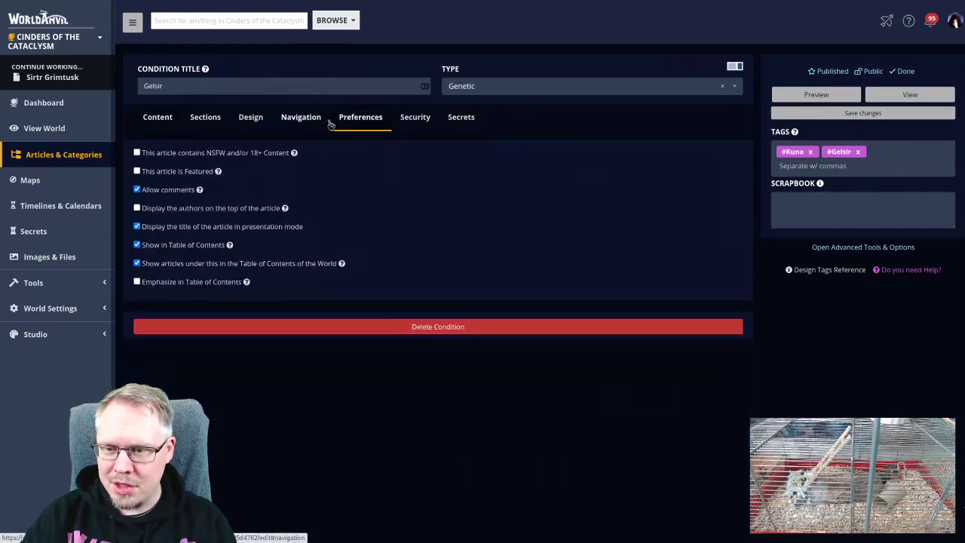
click(301, 119)
click(498, 202)
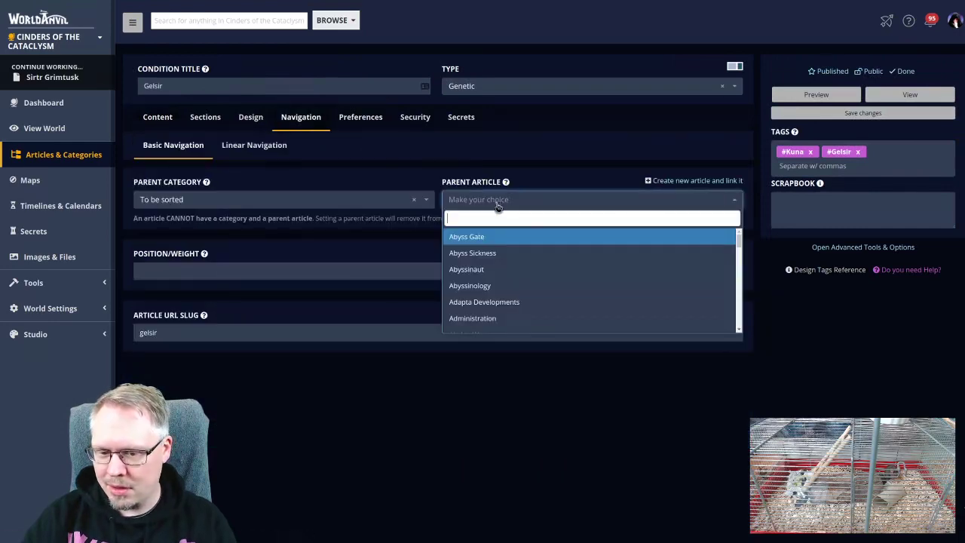
text(kuna)
click(515, 242)
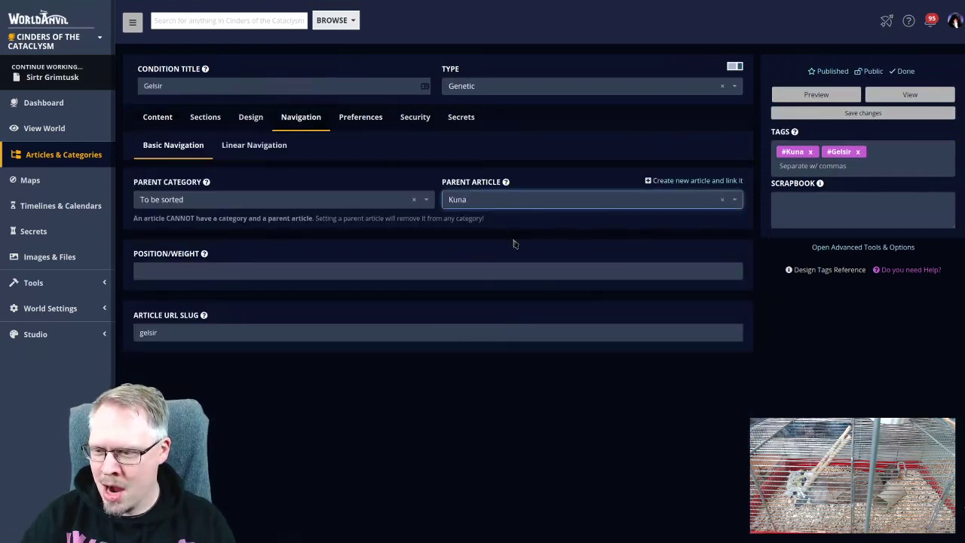
- Replace Gelsir's hash-prefixed tags with the tags Condition, Kuna, Gelsir and Congenital
click(858, 152)
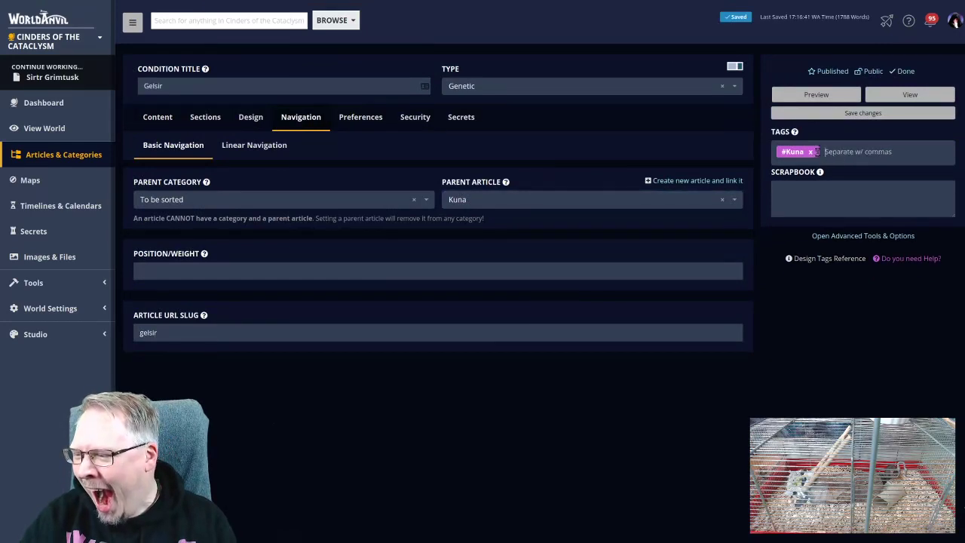
click(812, 152)
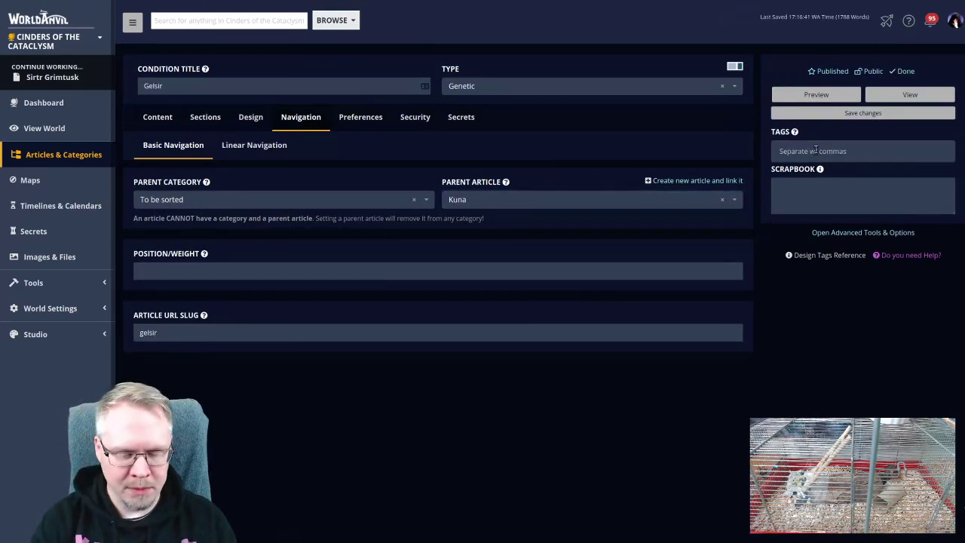
text(condition)
key(Return)
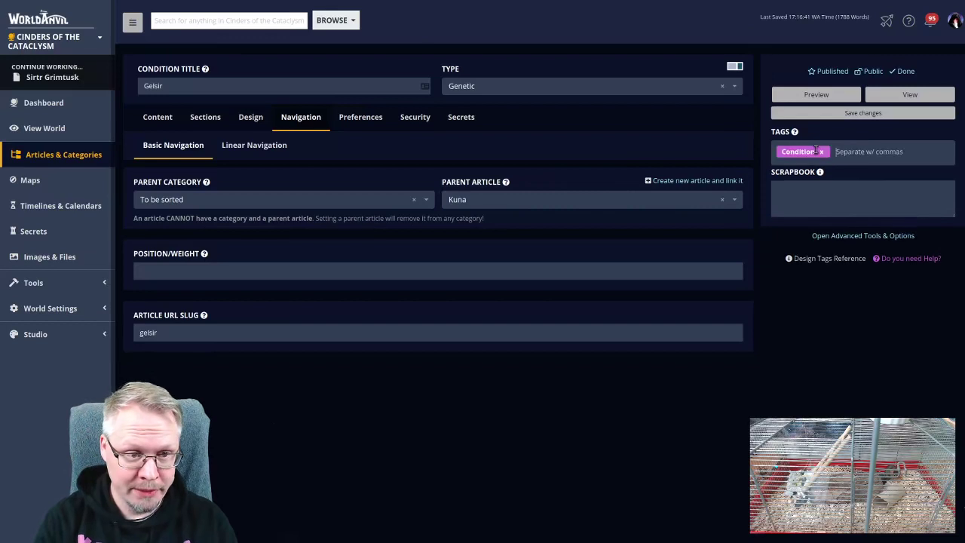
text(Kuna)
key(Return)
text(Gelsir)
key(Return)
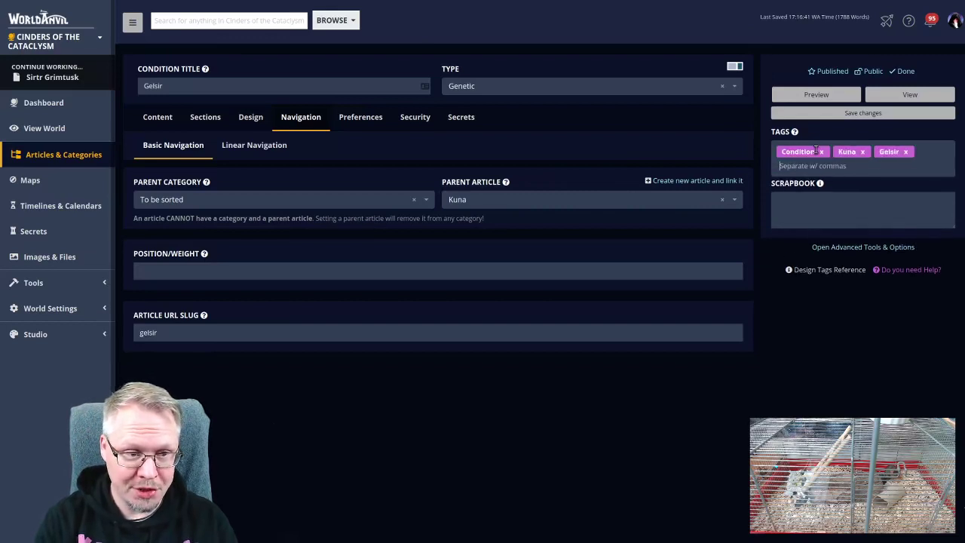
text(Conge)
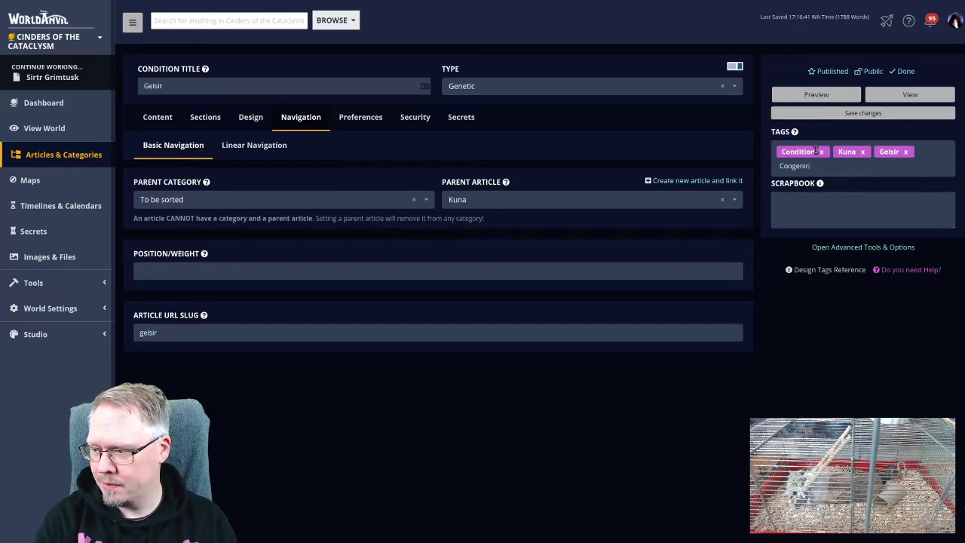
text(nital)
key(Return)
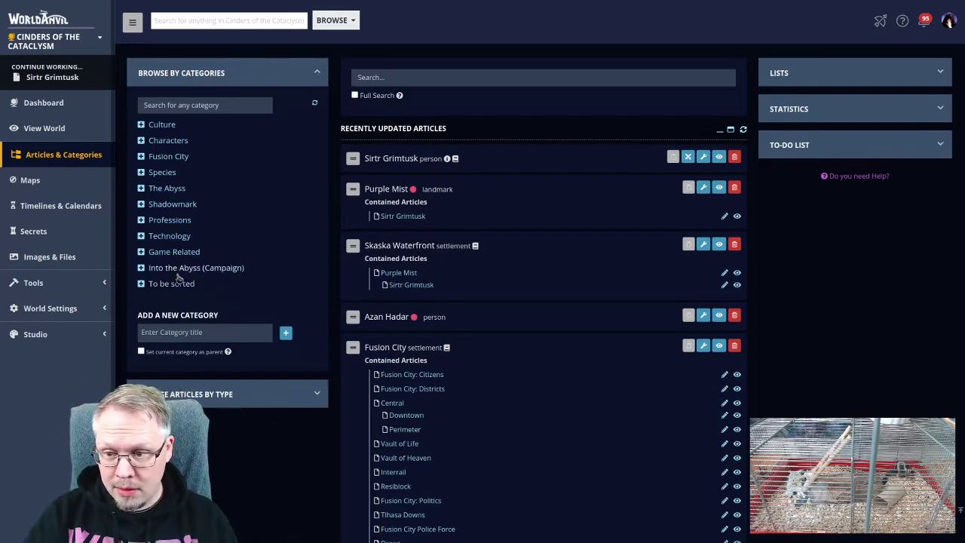
- Delete the emptied Culture category and open the Characters category
click(160, 129)
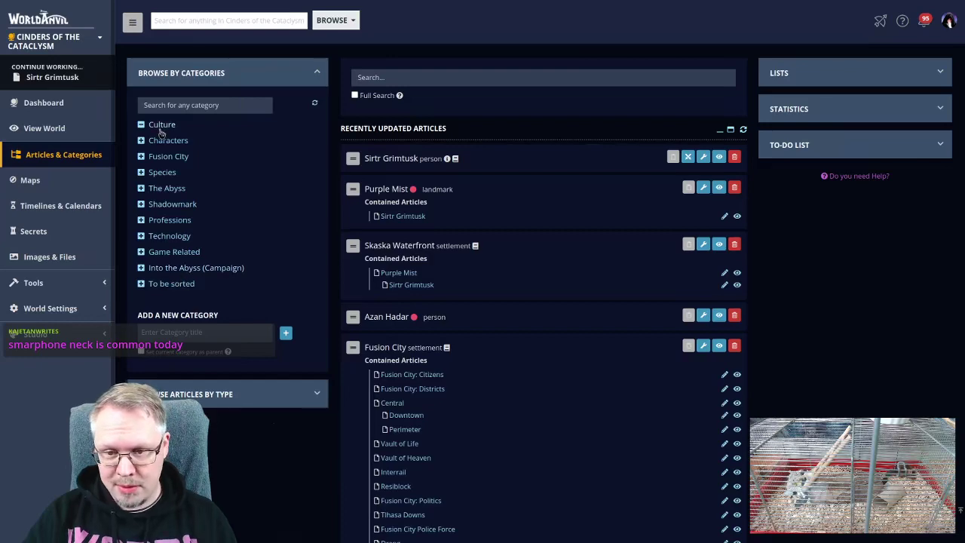
click(923, 385)
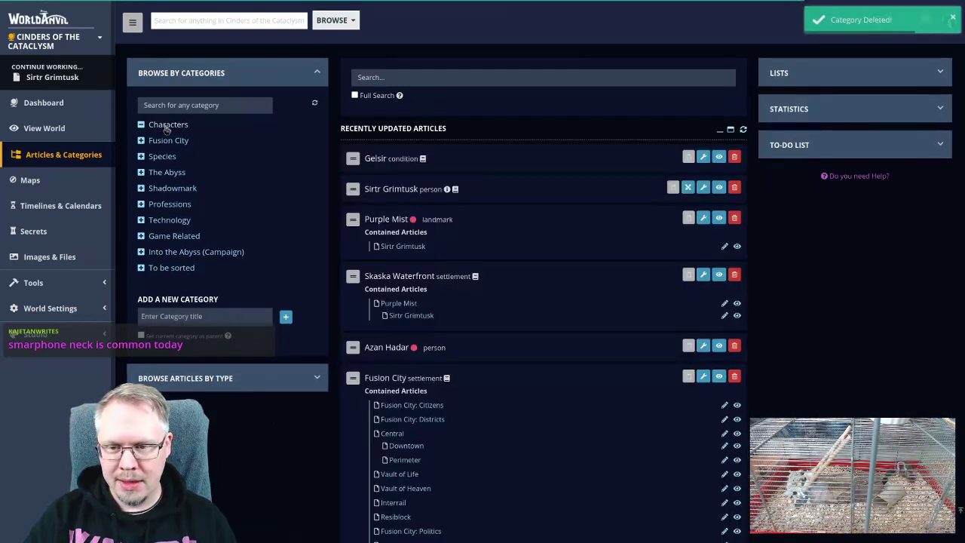
click(166, 128)
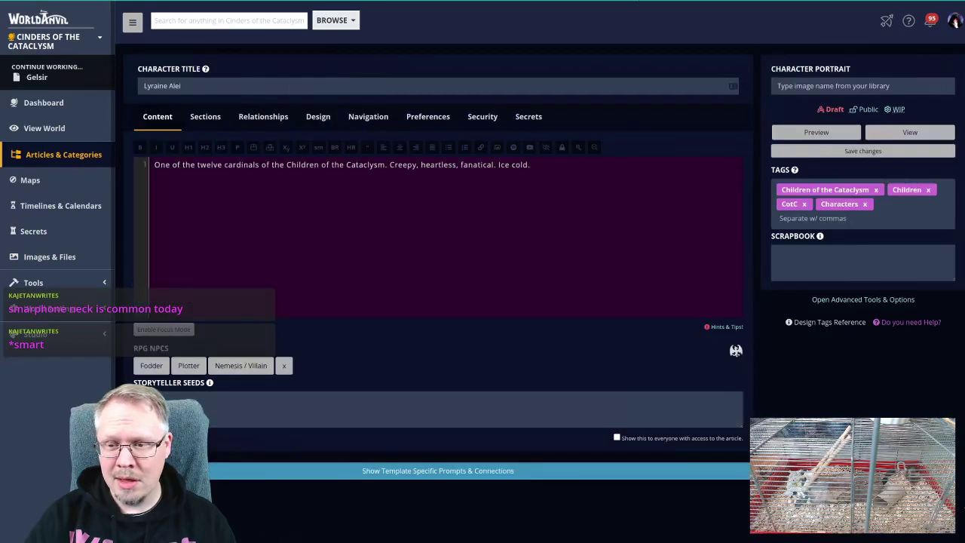
- Set Lyraine Alei's parent article to Children of the Cataclysm and shorten the URL slug to "lyraine-alei"
click(375, 118)
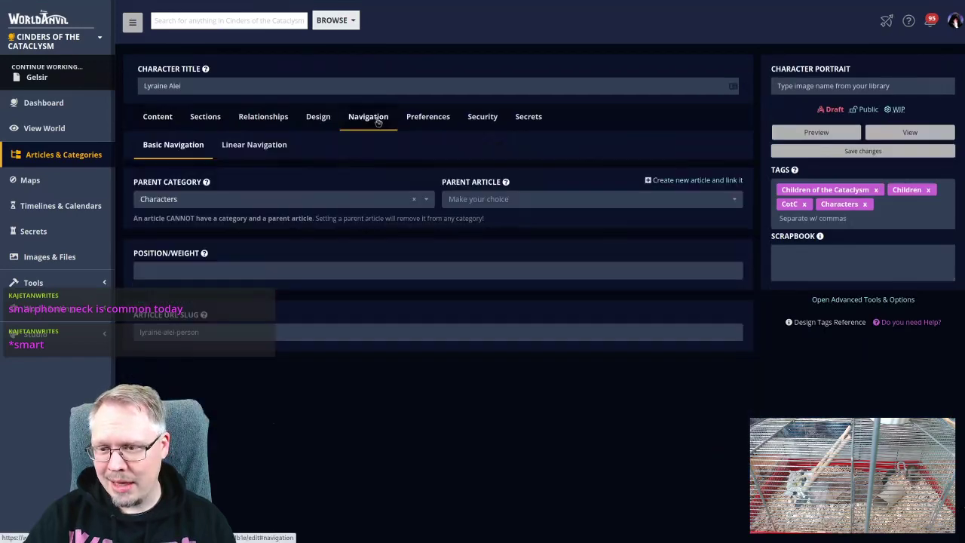
click(528, 201)
text(chil)
key(Down)
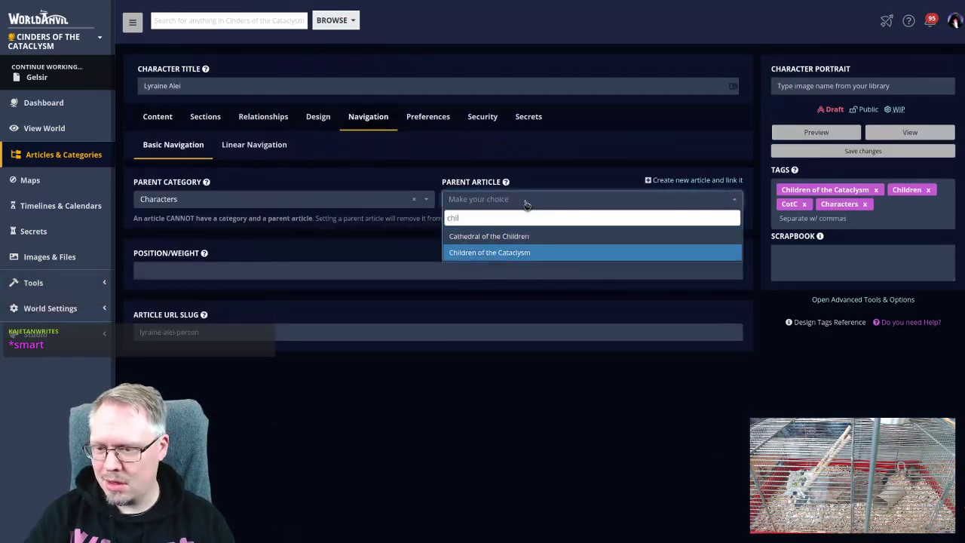
key(Return)
click(430, 332)
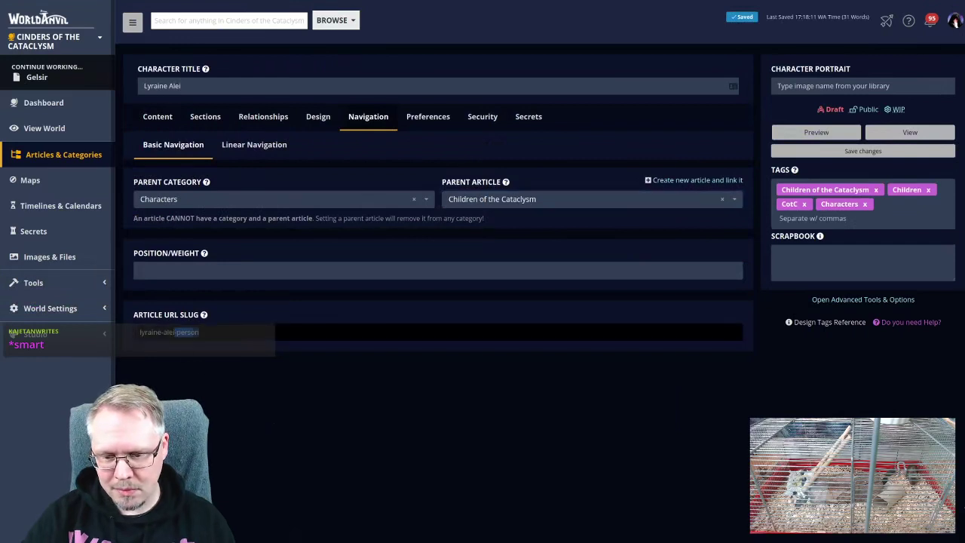
click(885, 210)
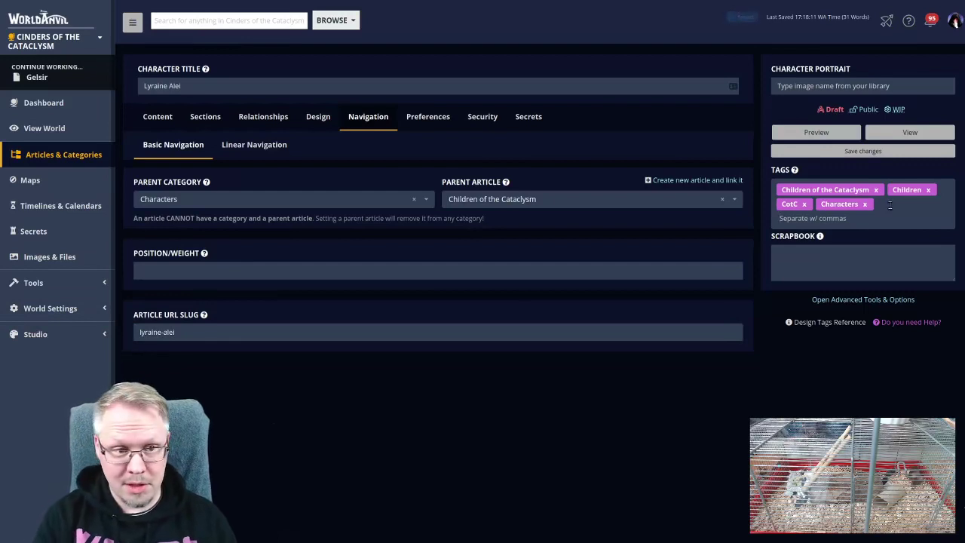
text(Cardinal,)
click(847, 151)
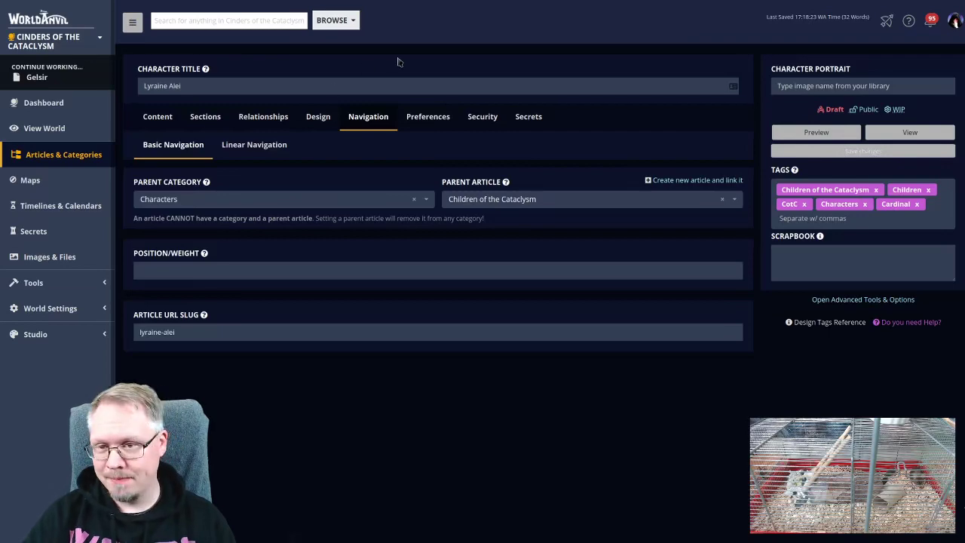
- Switch to the Ban'ahn Atiesh page, look it over and open the article for editing
key(ctrl+Tab)
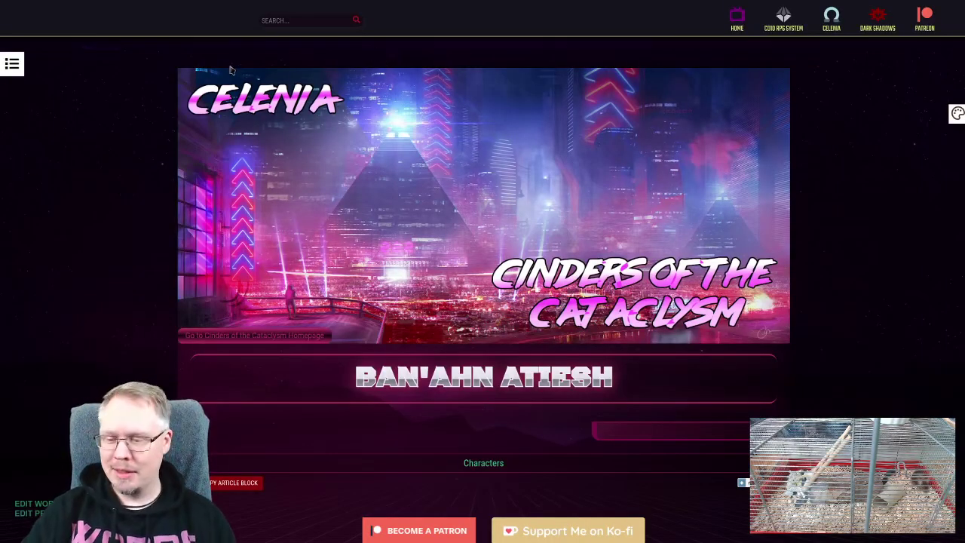
scroll(369, 343, down, 1)
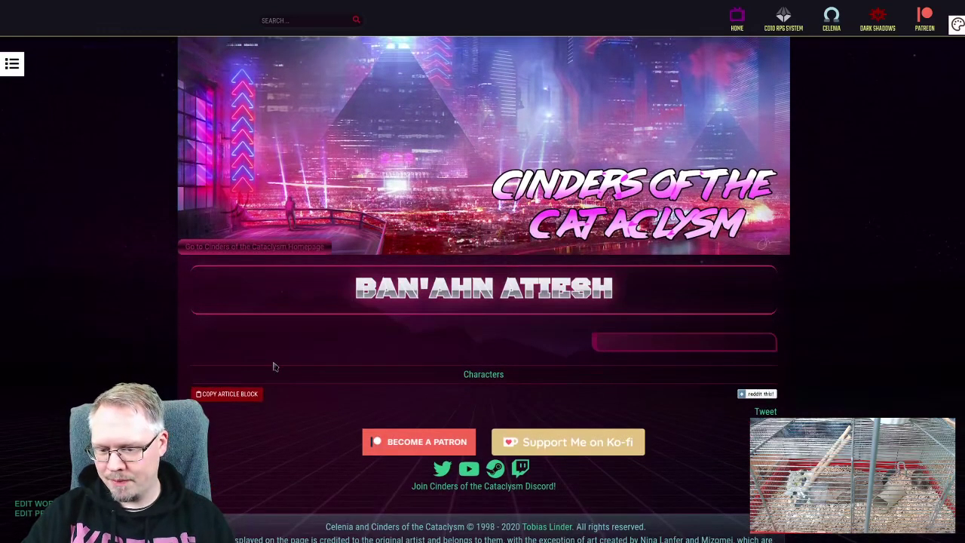
click(30, 513)
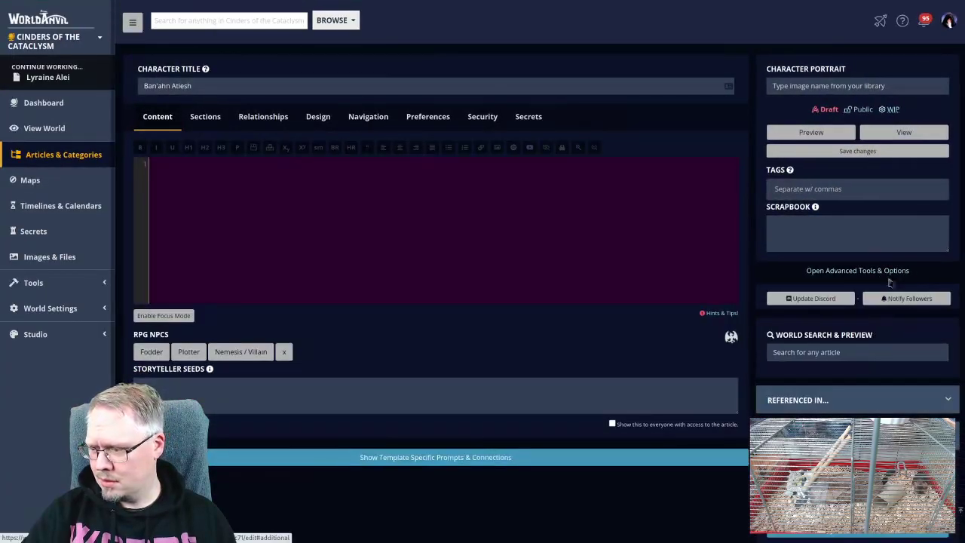
- Check where Ban'ahn Atiesh is referenced, view the Eaters of the Dead organization article for background, and return to the article editor
click(838, 407)
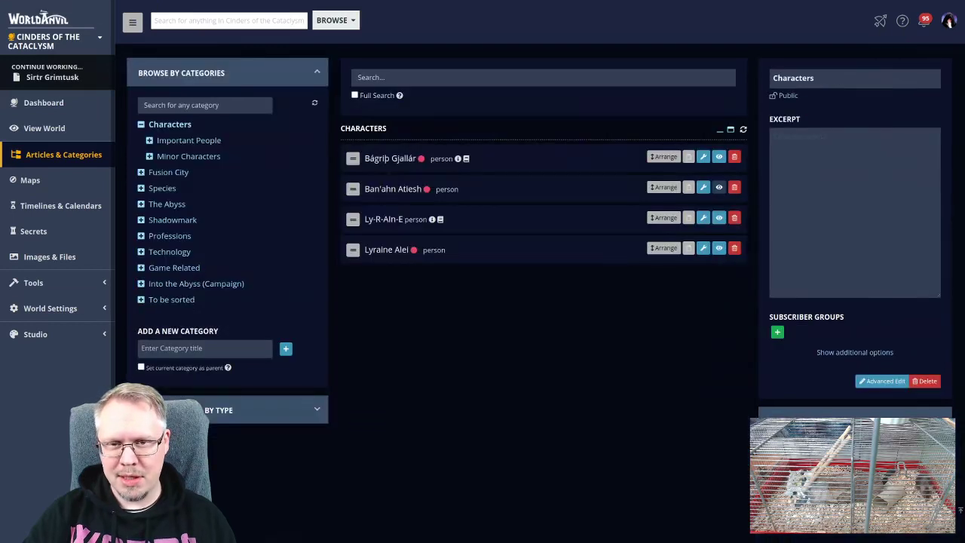
click(202, 19)
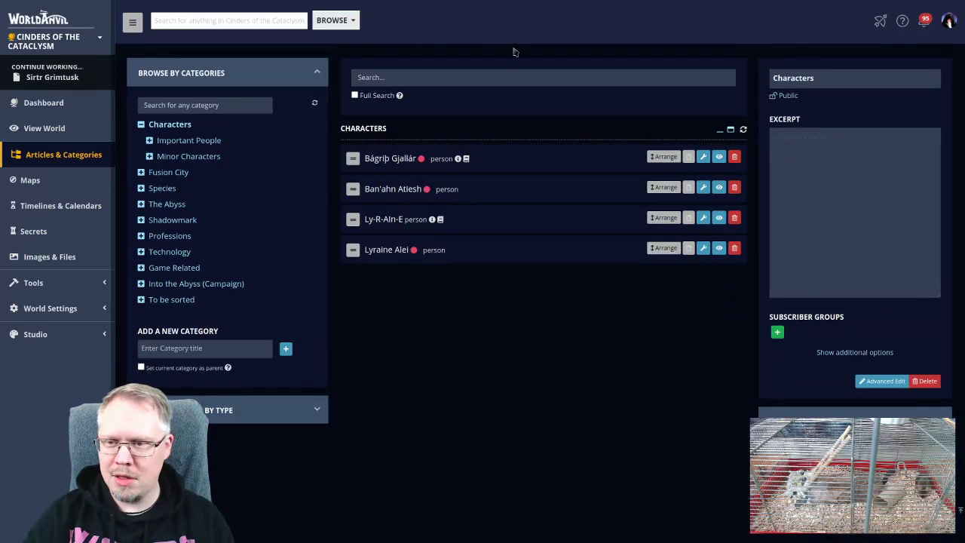
key(ctrl+space)
text(view e)
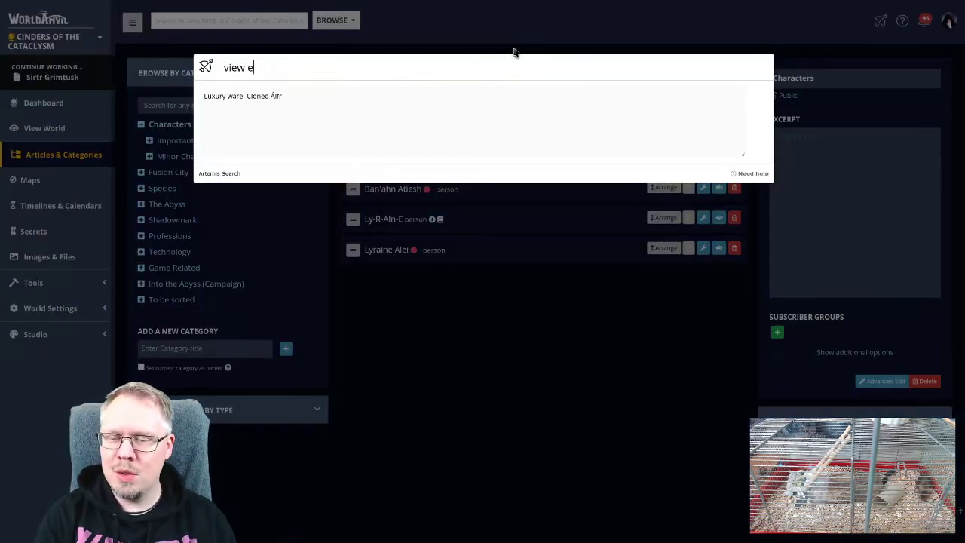
text(aters)
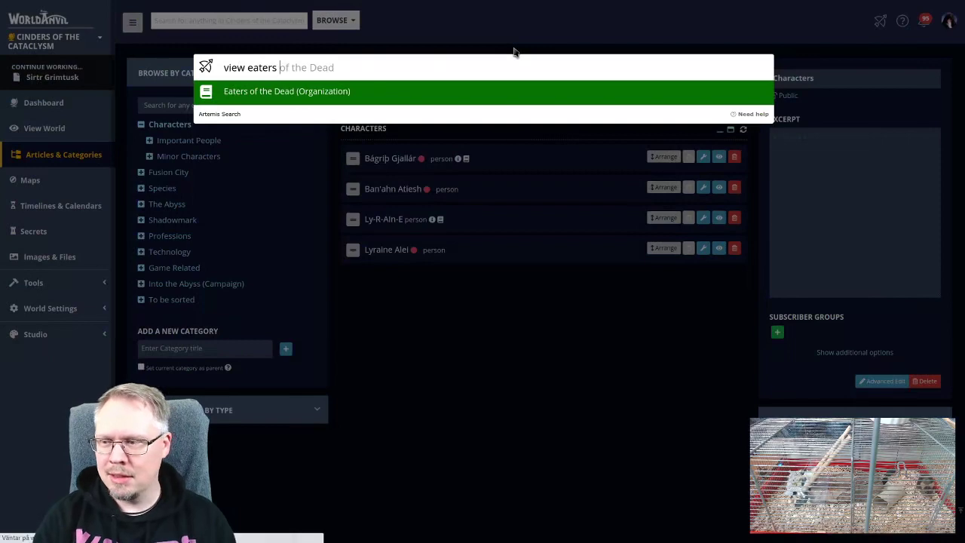
key(Return)
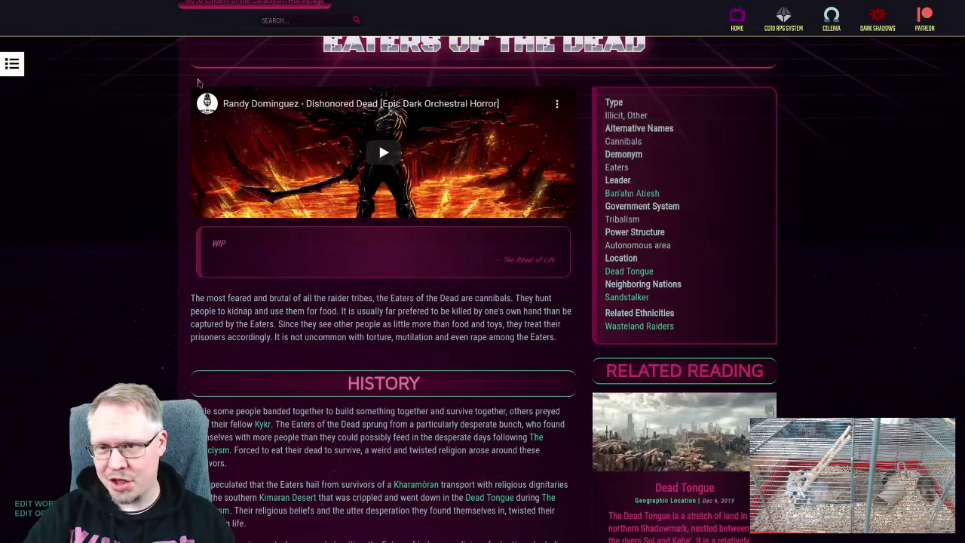
key(alt+Left)
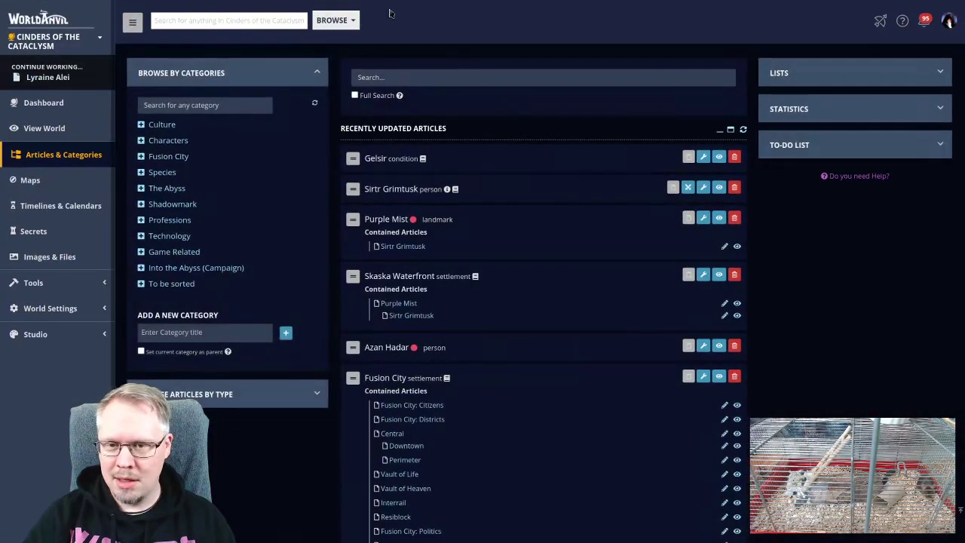
- Write "The leader of the Eaters of the Dead." as Ban'ahn Atiesh's article content, mentioning the organization as a linked article
text(The leader of hte)
key(BackSpace)
key(BackSpace)
key(BackSpace)
text(the @eaters)
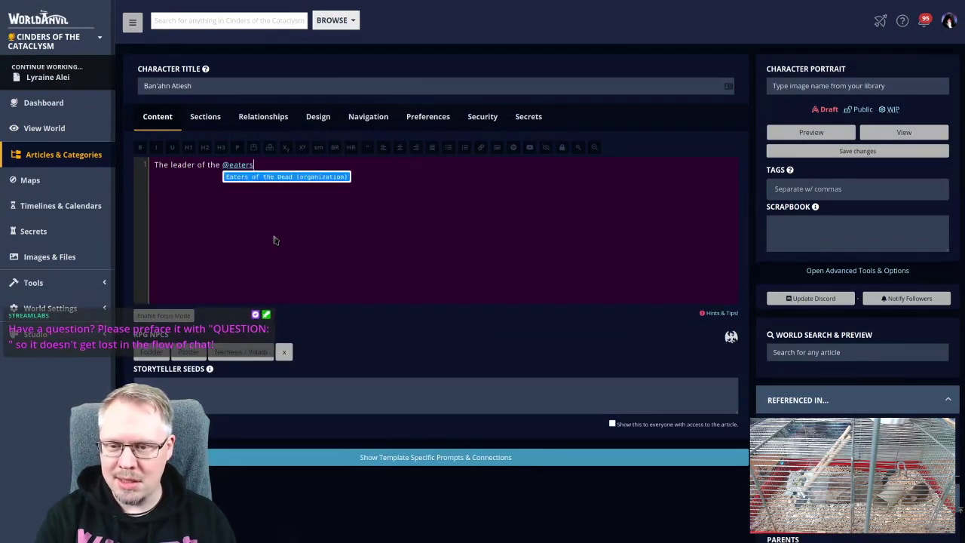
key(Return)
text(.)
- Add the tags Person, Major, Leader and Eaters of the Dead to Ban'ahn Atiesh's article
click(862, 195)
text(Person)
key(Return)
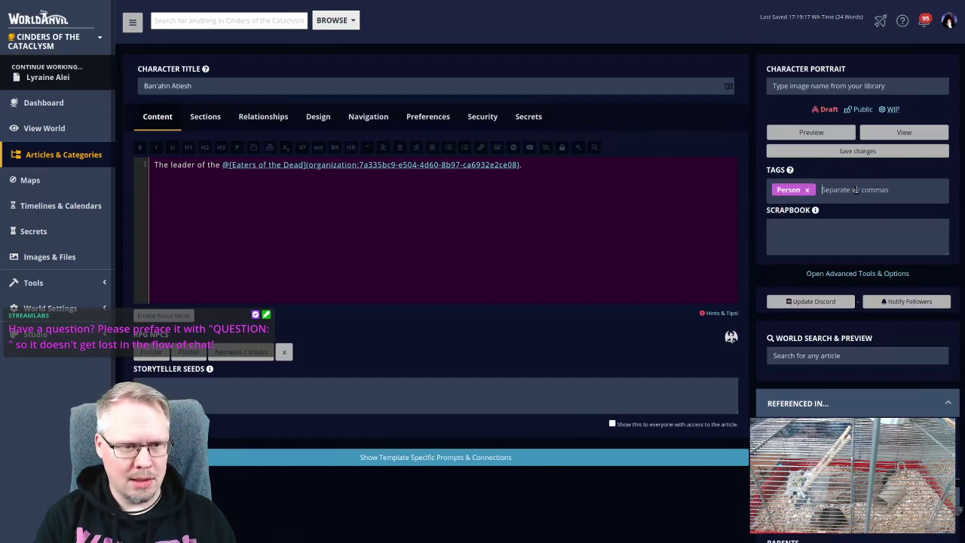
text(Major)
key(Return)
text(Leader)
key(Return)
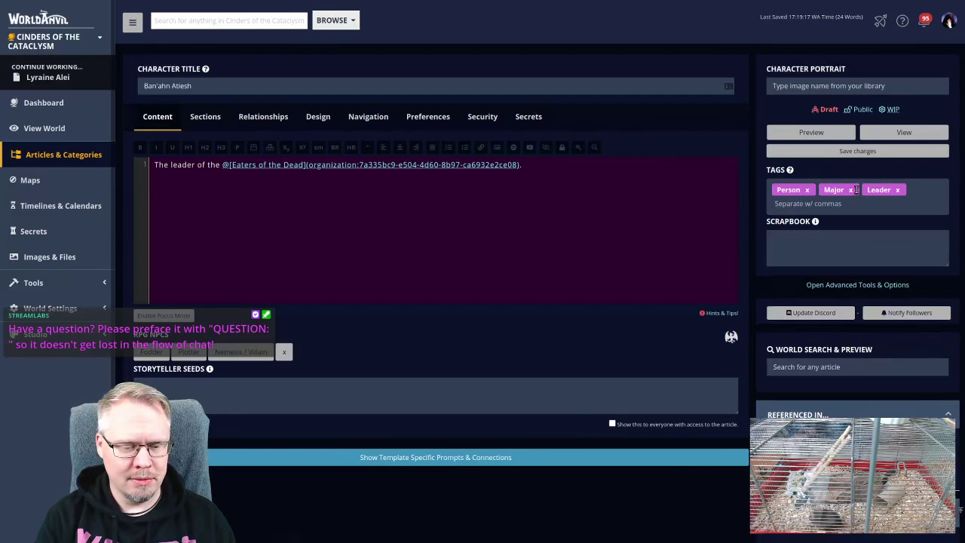
text(Eaters of the D)
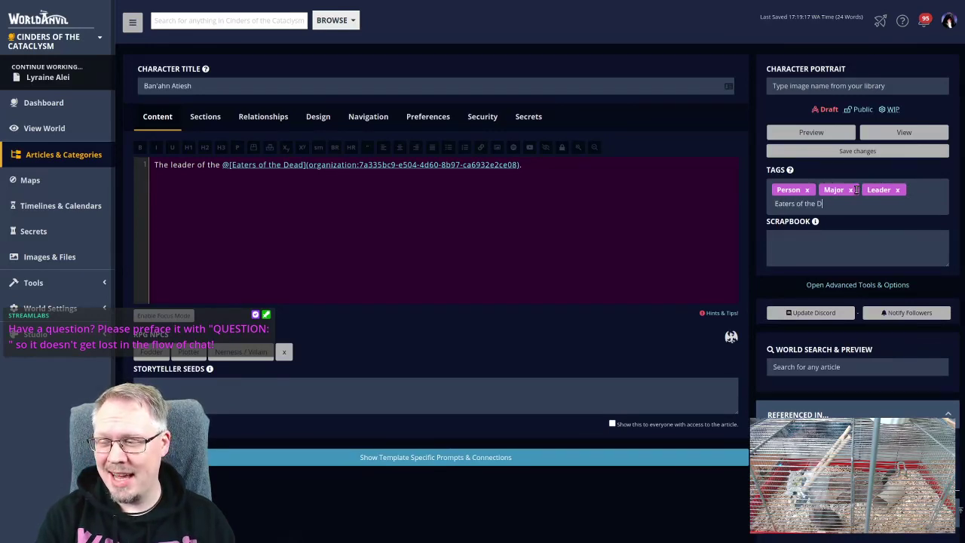
text(ead)
key(Return)
- Show the template-specific prompts and set the character's primary affiliated organization to Eaters of the Dead
click(441, 454)
scroll(480, 334, down, 5)
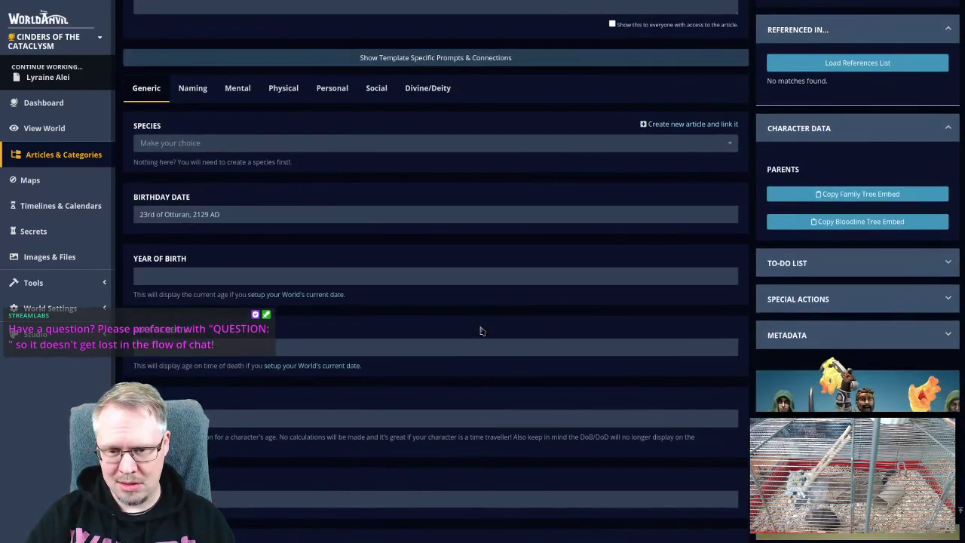
scroll(481, 332, down, 10)
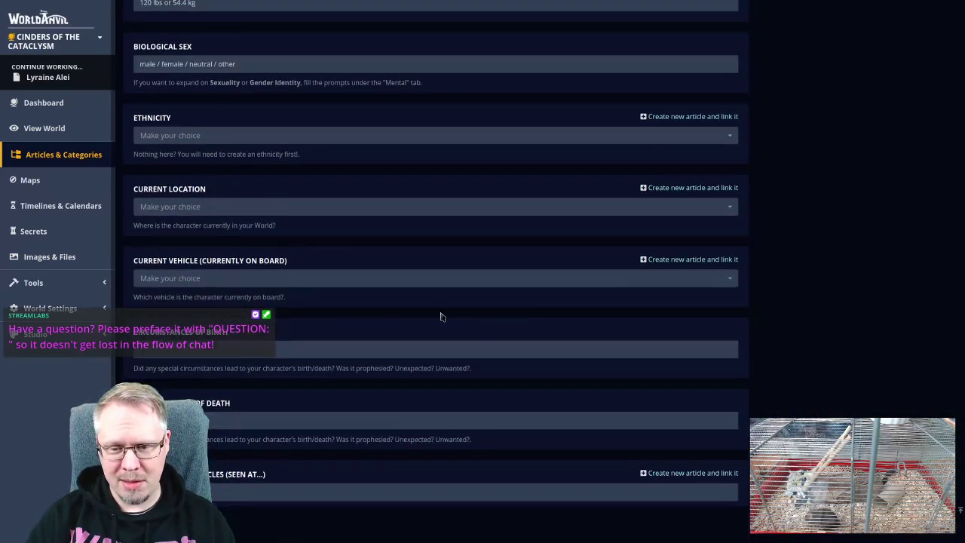
scroll(290, 323, up, 3)
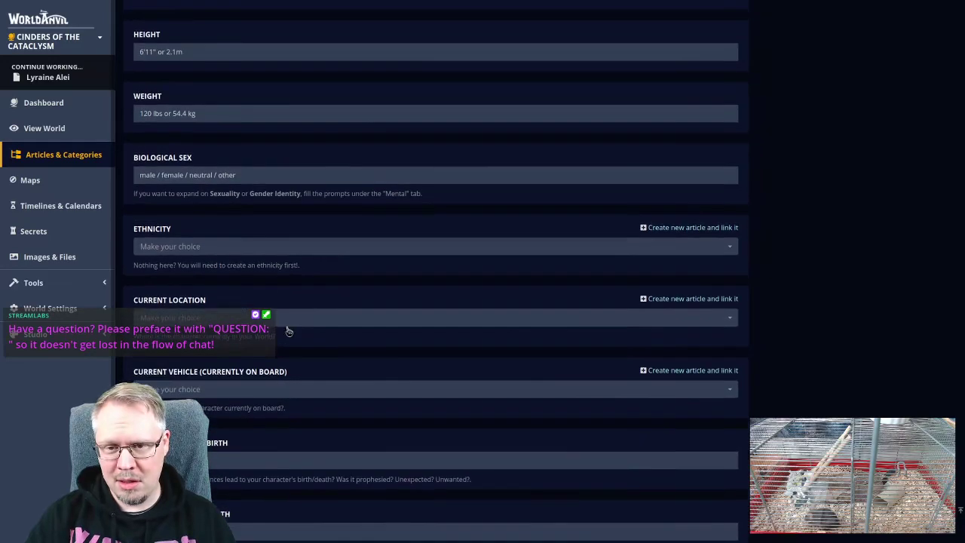
scroll(265, 376, down, 3)
scroll(263, 374, up, 12)
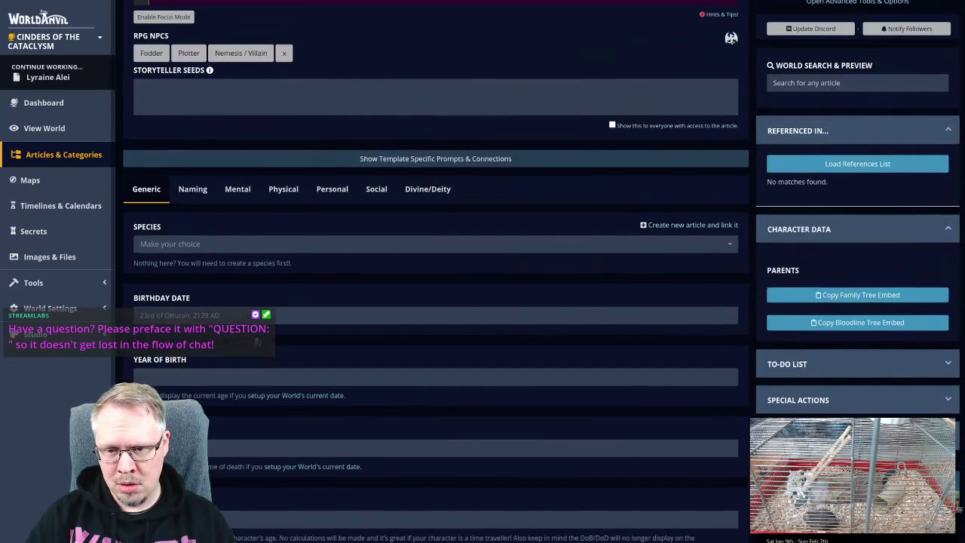
click(376, 189)
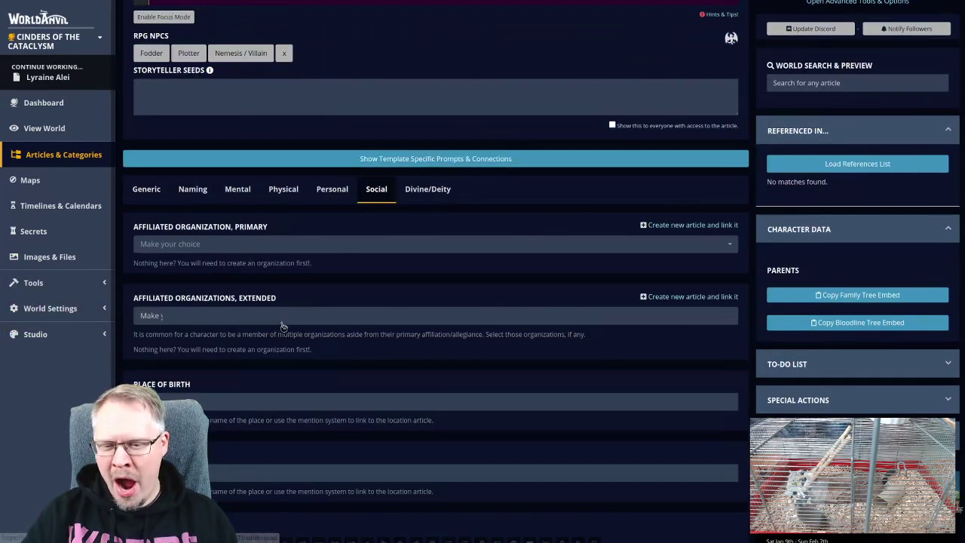
click(237, 244)
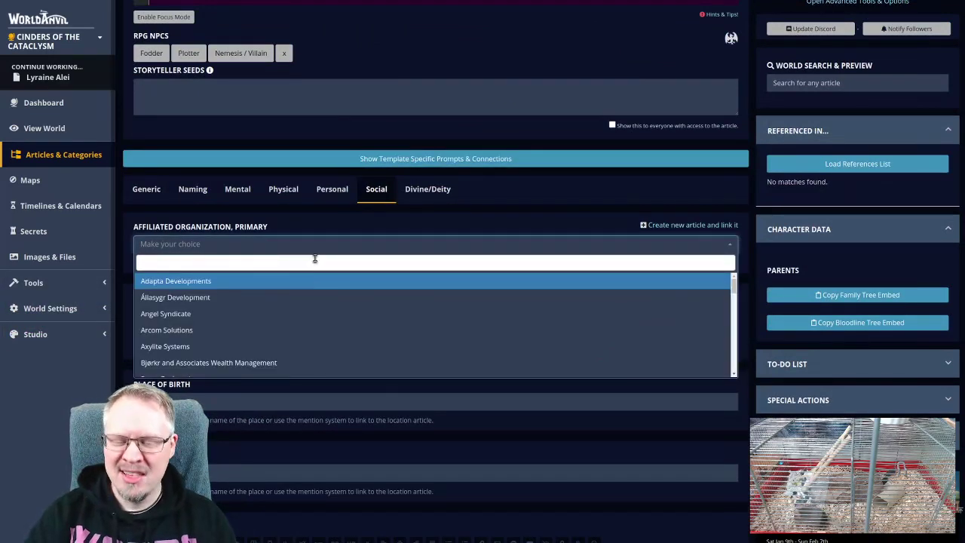
text(eater)
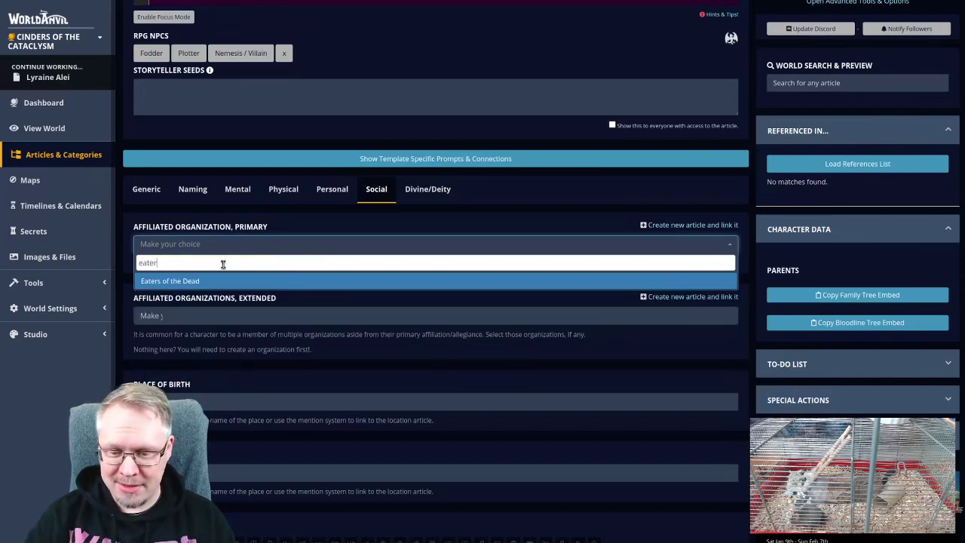
click(208, 281)
scroll(320, 289, down, 5)
scroll(321, 289, up, 5)
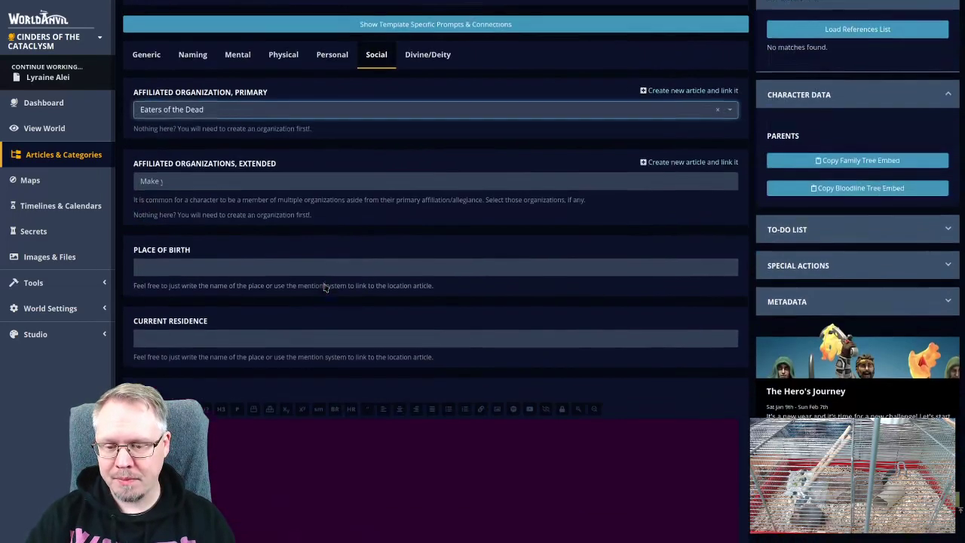
- Add Blight to the character's physical conditions
click(334, 211)
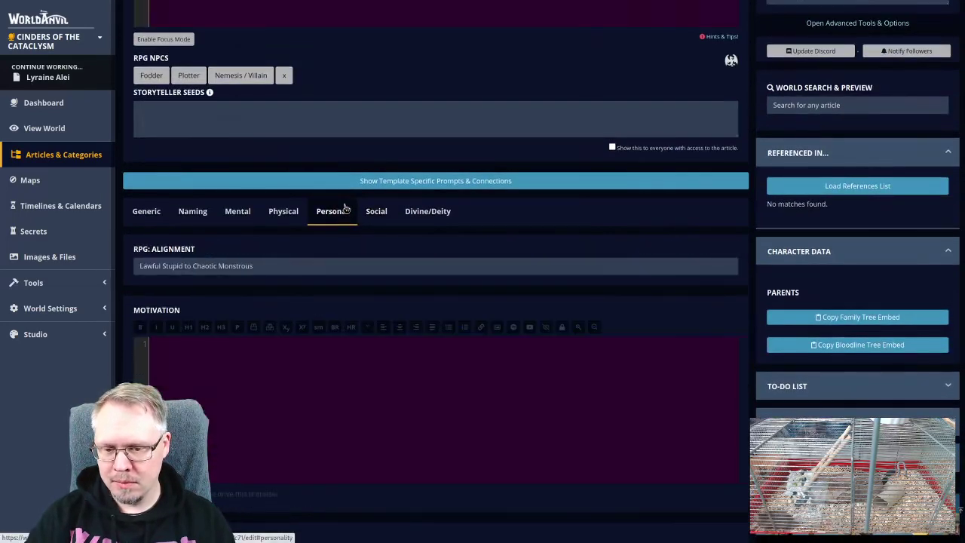
click(282, 213)
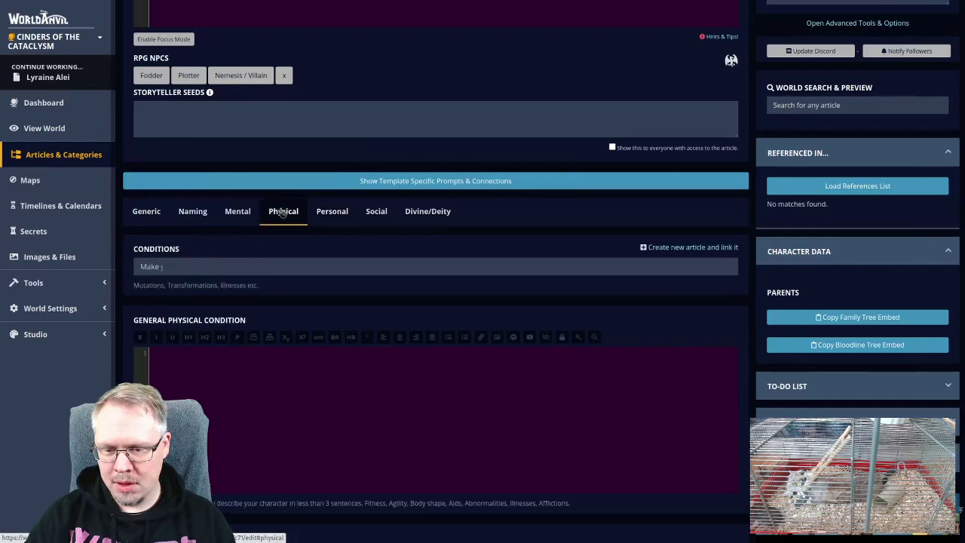
click(217, 266)
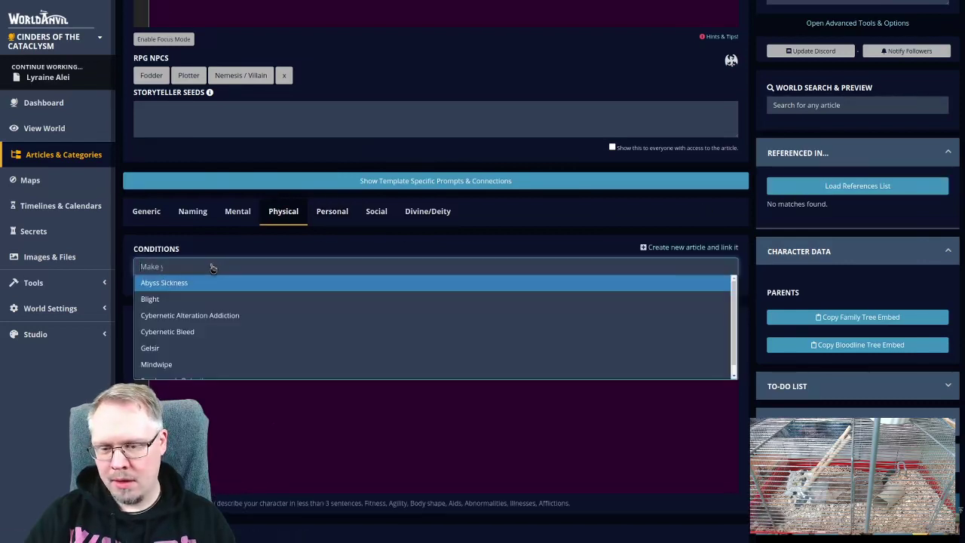
text(b)
key(Down)
key(Return)
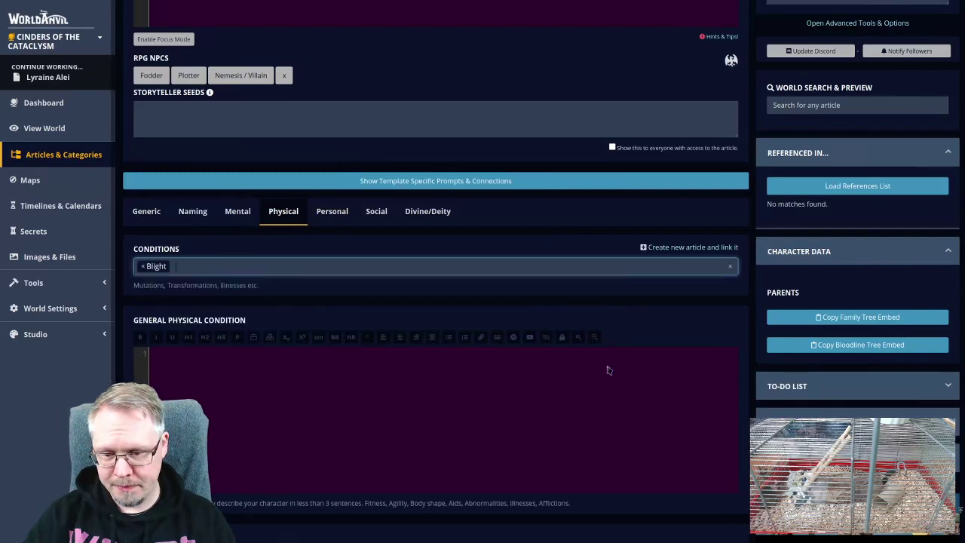
scroll(813, 198, up, 2)
scroll(813, 198, up, 1)
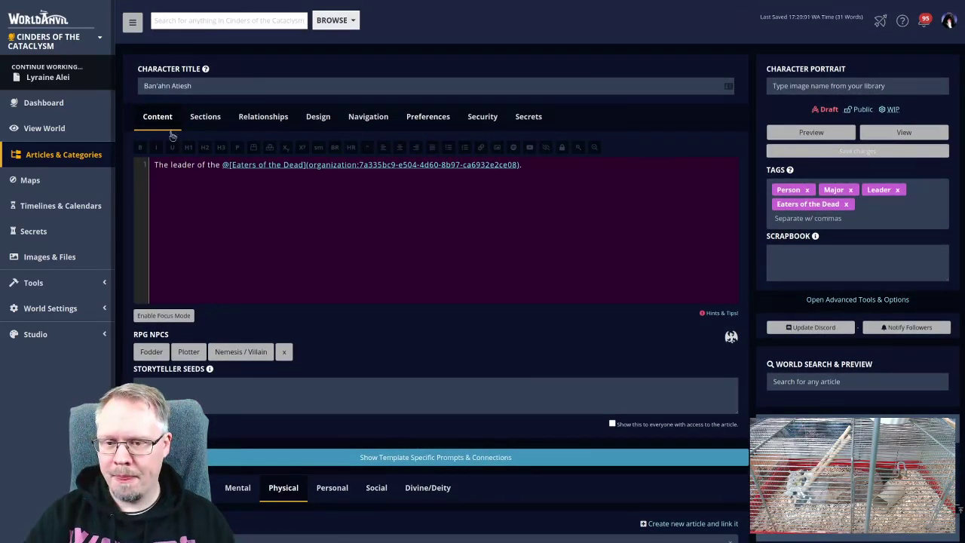
- Shorten Ban'ahn Atiesh's URL slug to "banahn-atiesh" and set the parent article to Eaters of the Dead
click(370, 118)
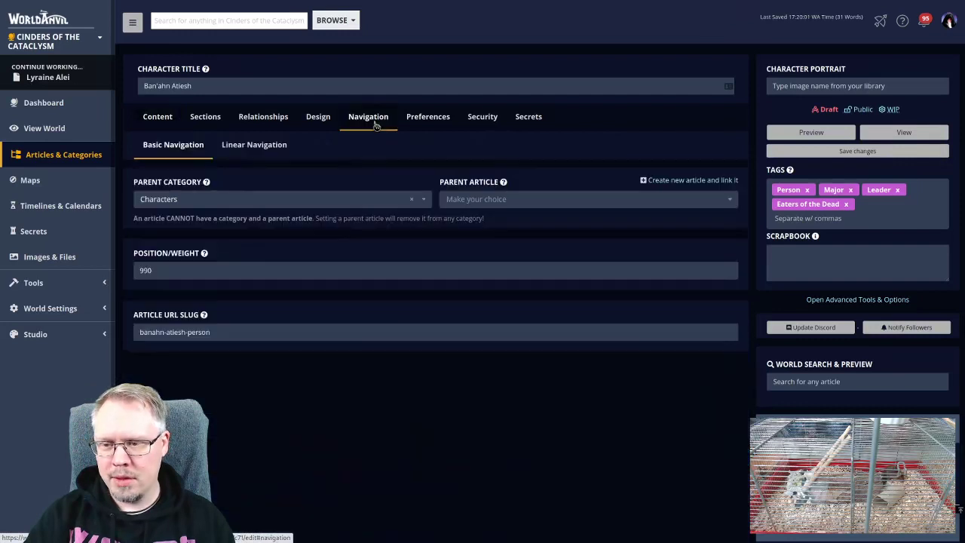
double_click(190, 332)
key(BackSpace)
key(BackSpace)
click(549, 202)
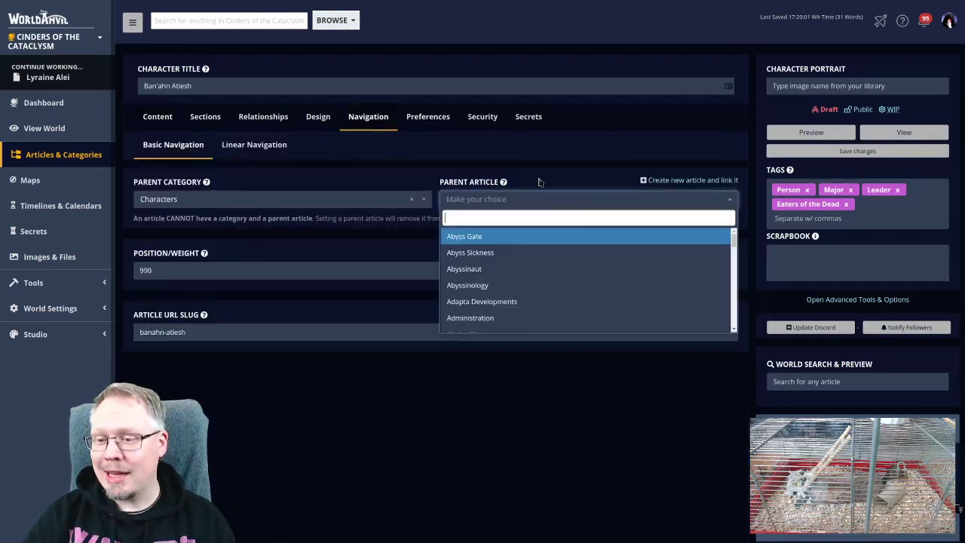
text(eat)
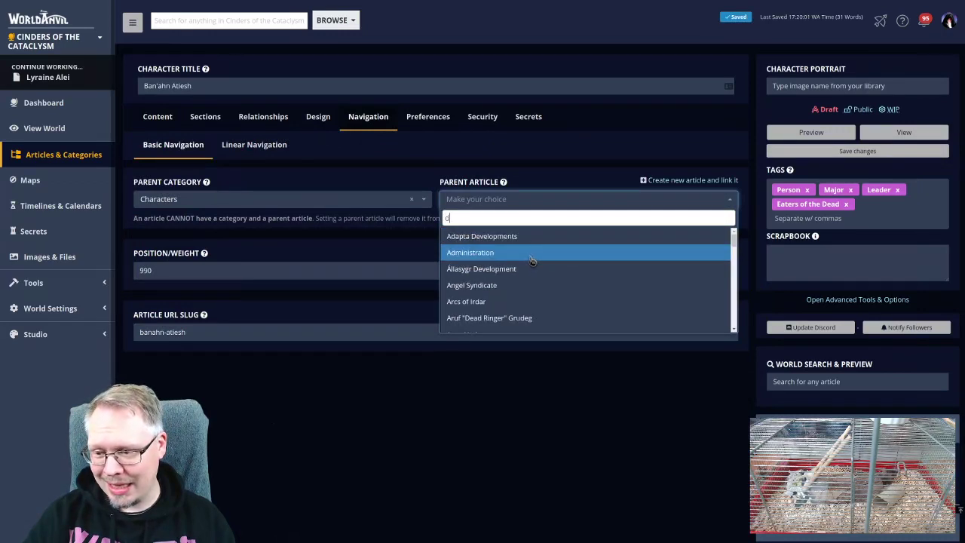
text(ers)
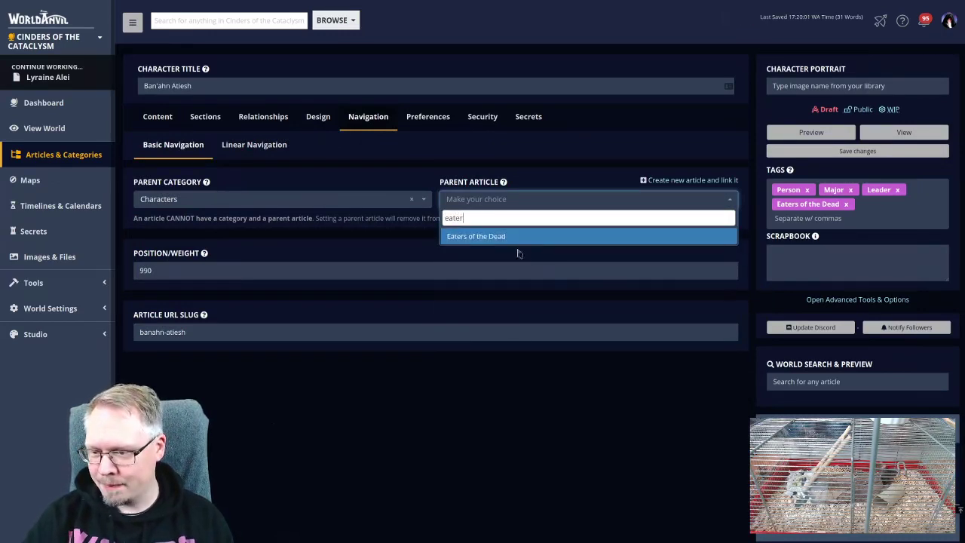
click(519, 236)
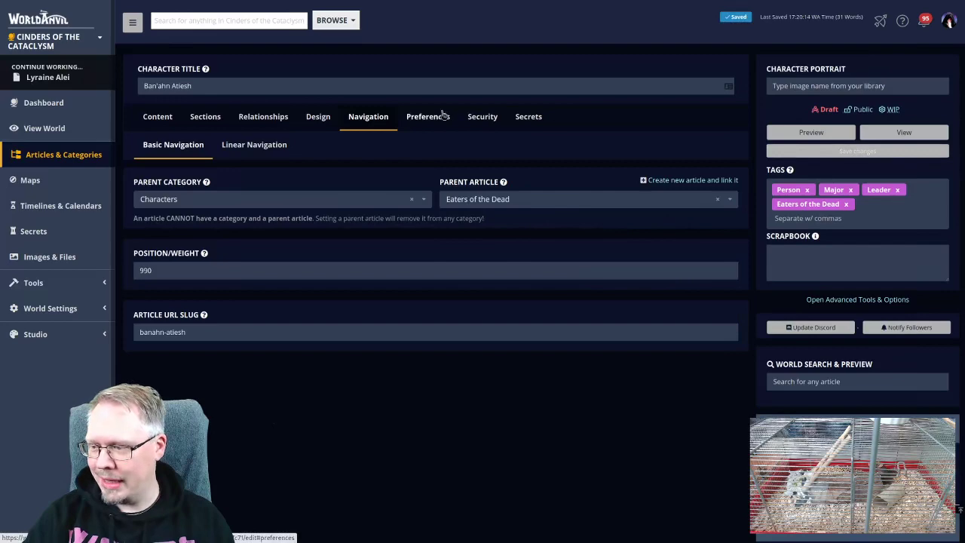
- Return to the Characters category and open Bágriþ Gjallár's article for editing
key(alt+Left)
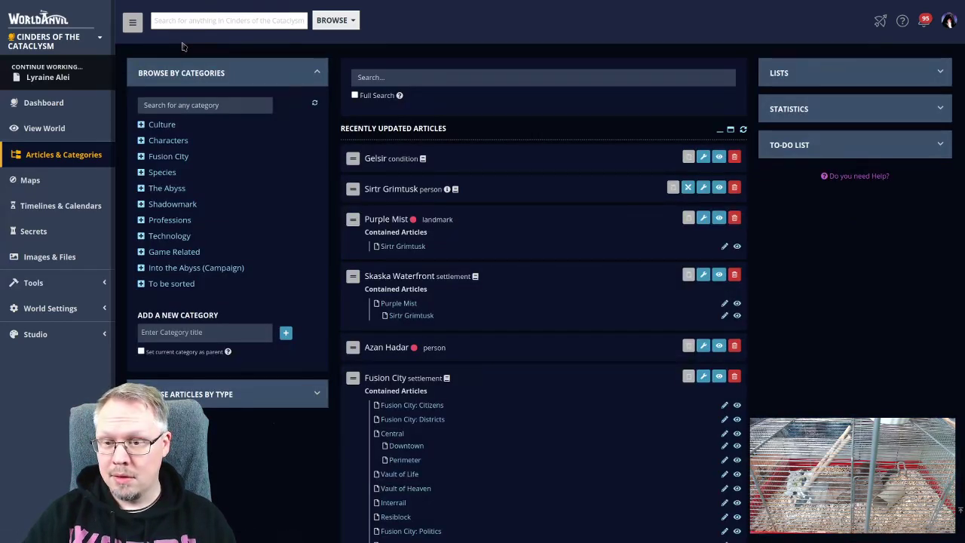
click(156, 140)
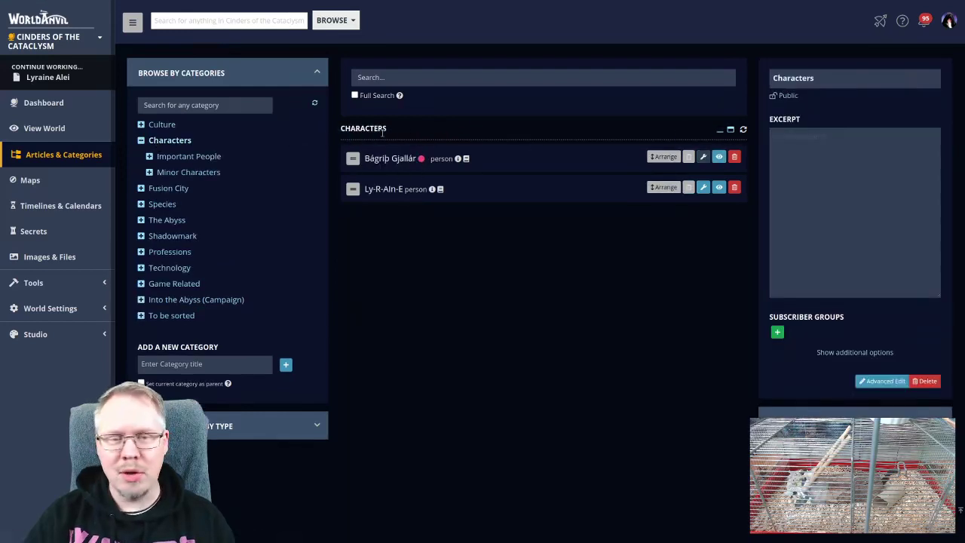
key(F5)
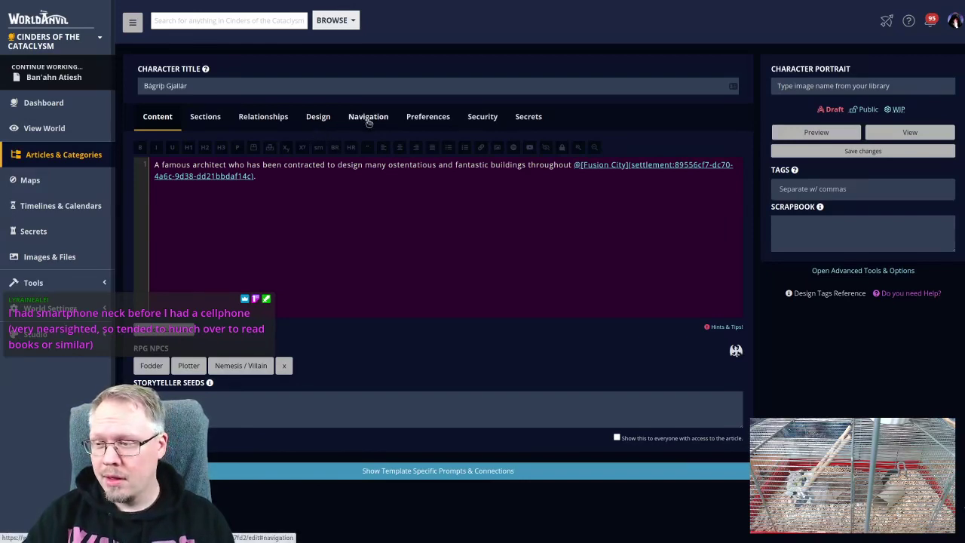
- Add the tags Person, Minor and Architect to Bágriþ Gjallár's article
click(842, 190)
text(Person)
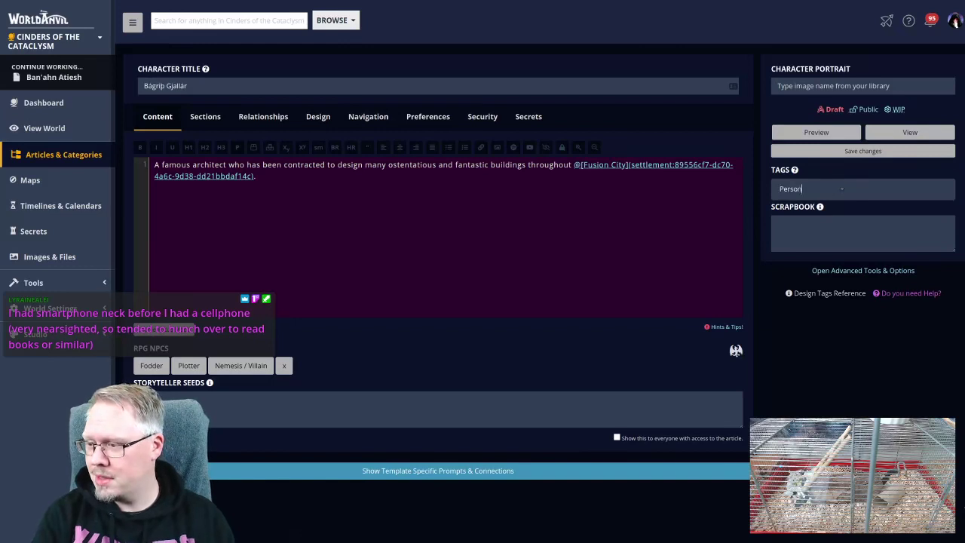
key(comma)
text(Minor)
key(comma)
text(Architect)
key(comma)
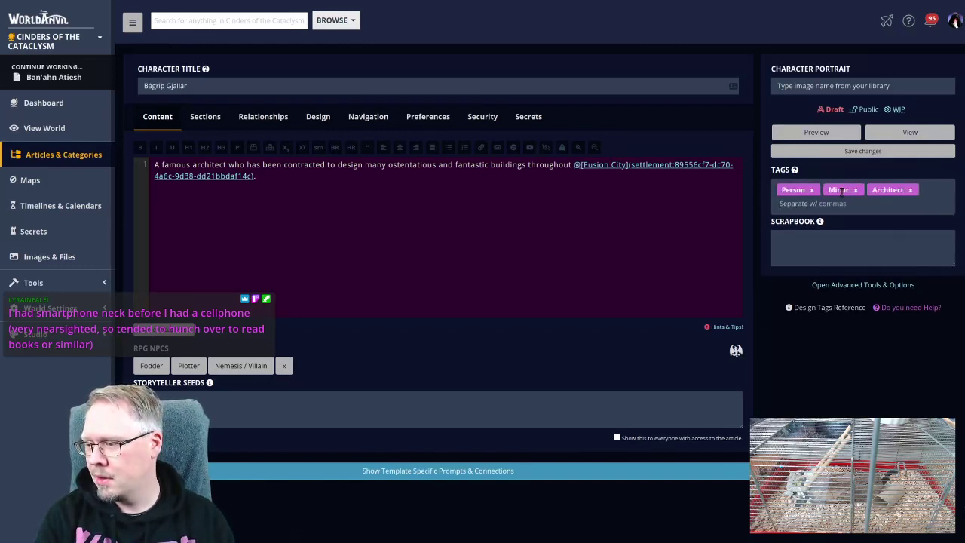
- Add the tags Þalcorp, Þalcorp Tower and Bágriþ Gjallár to the article
text(H)
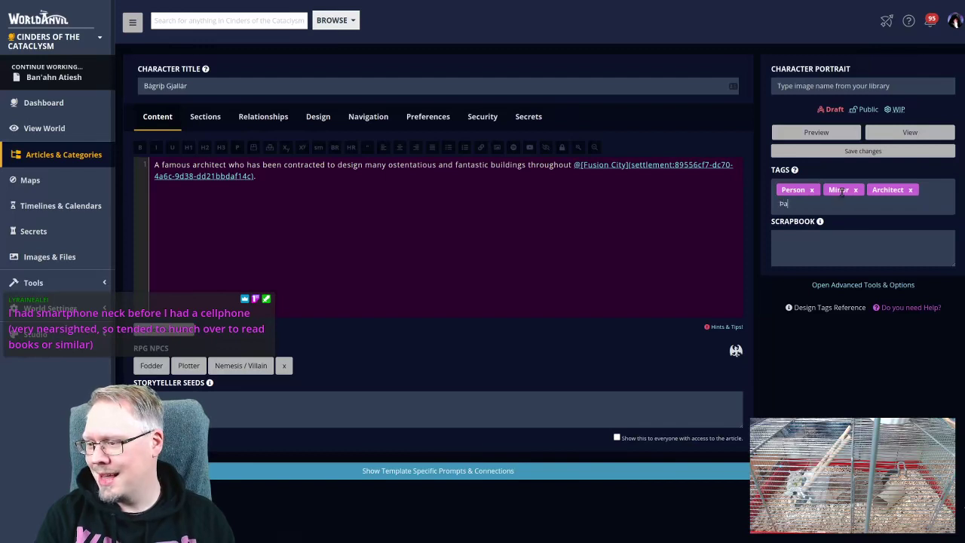
text(alcorp)
key(comma)
text(Palcorp T)
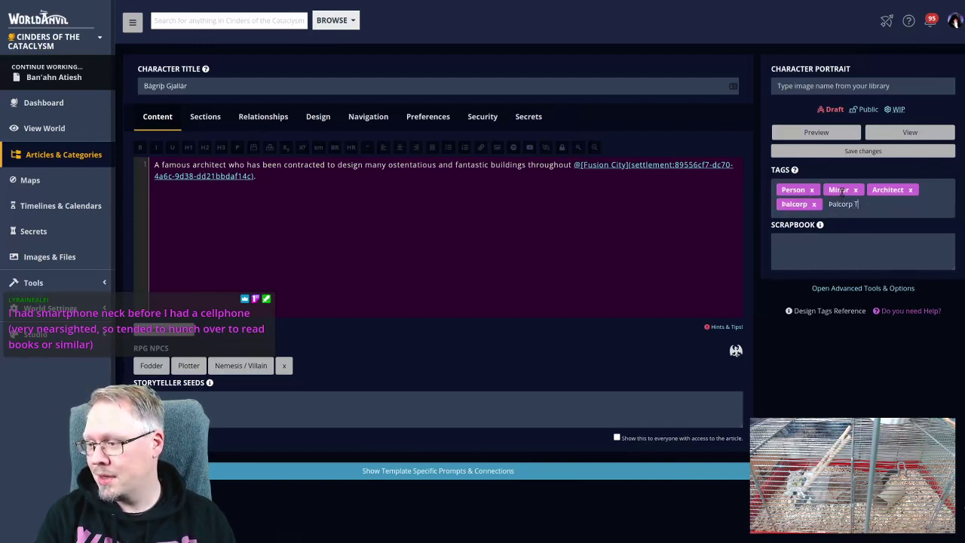
text(ower)
key(comma)
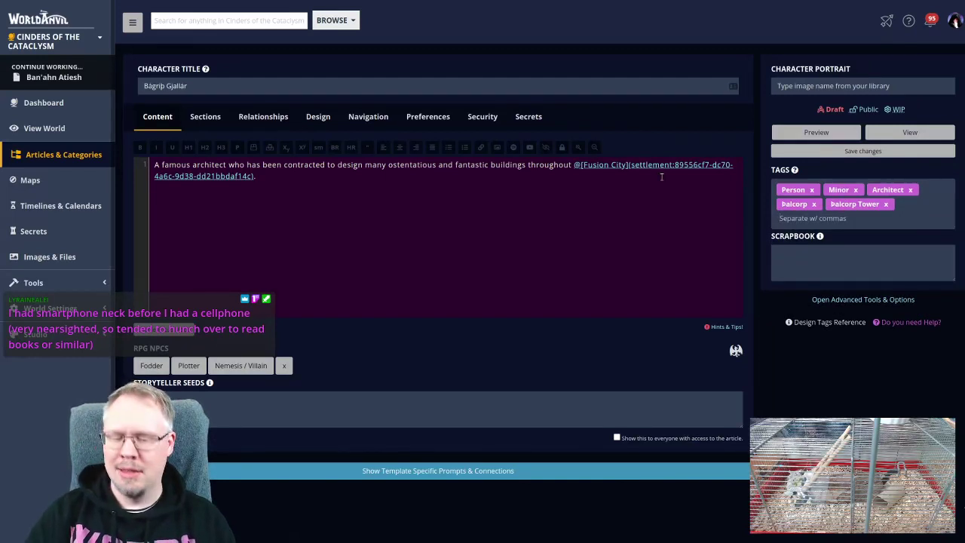
text(Bágriþ Gjallár)
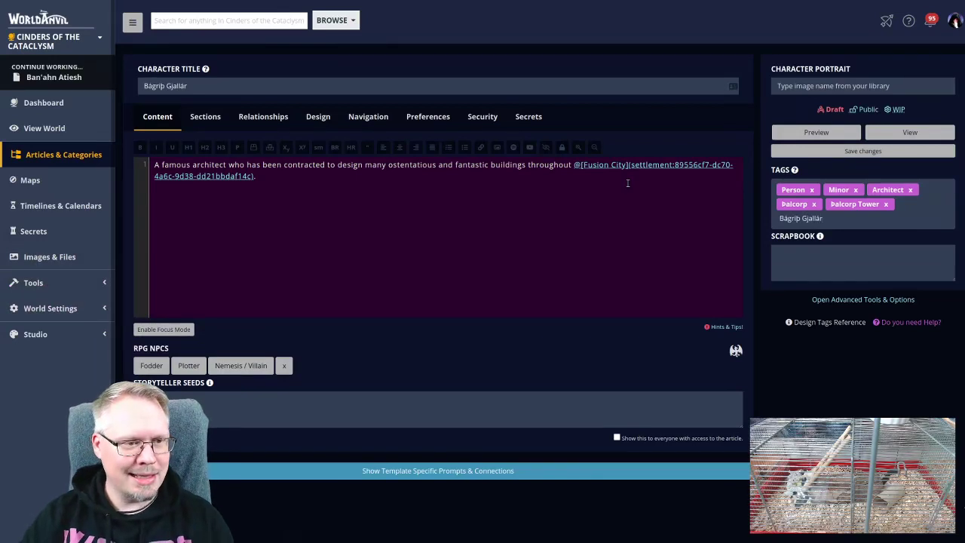
key(Tab)
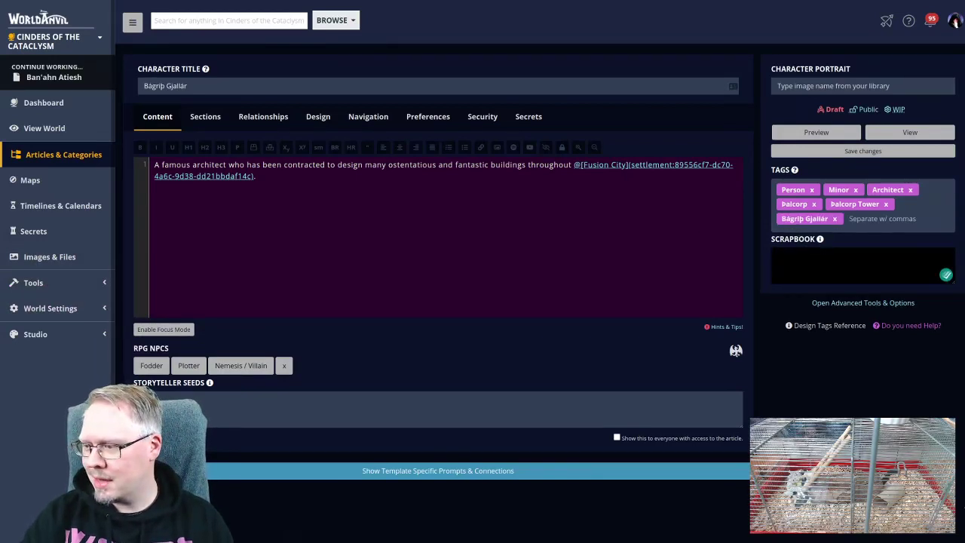
- Change Bágriþ Gjallár's article URL slug to "bagrthi-gjallar"
click(360, 133)
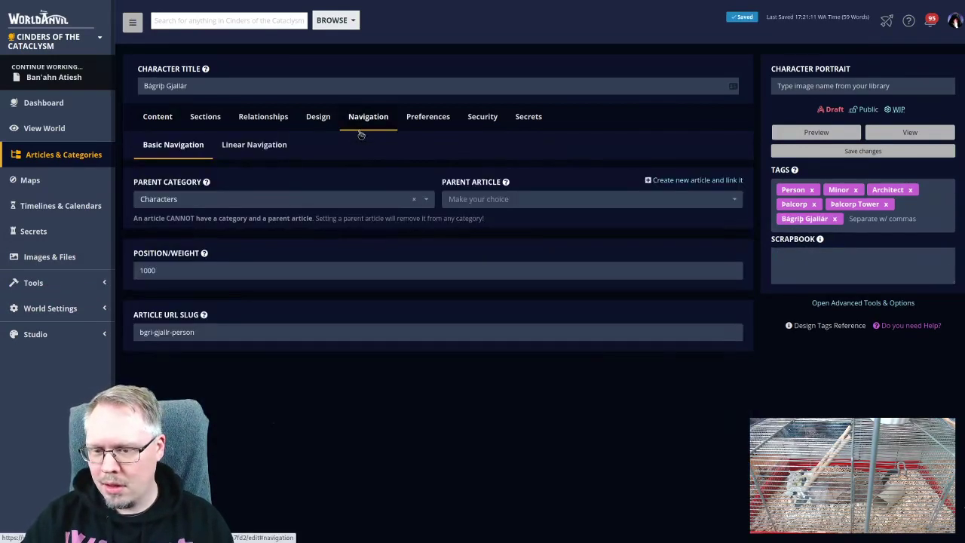
click(144, 331)
text(agrth)
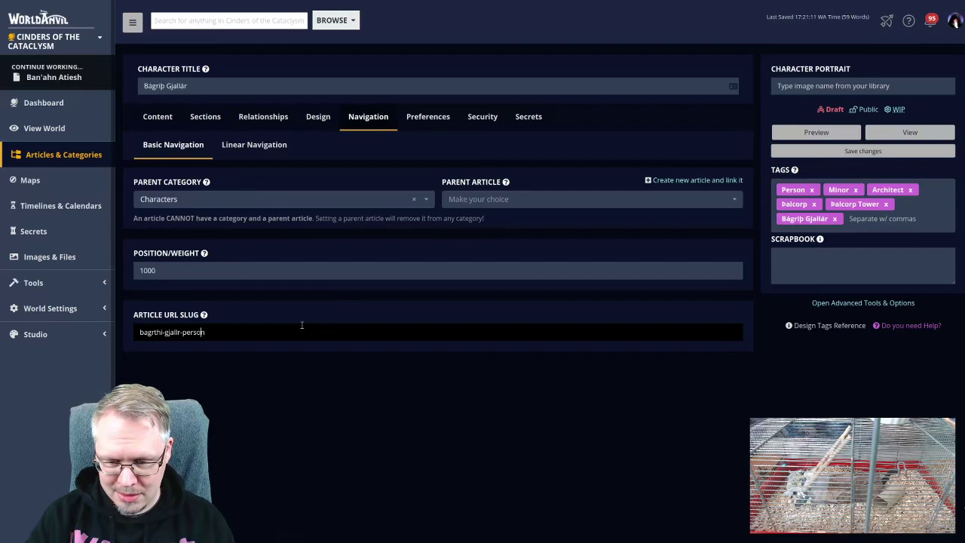
key(Delete)
key(Delete)
key(Delete)
key(Delete)
key(Delete)
key(Delete)
key(Delete)
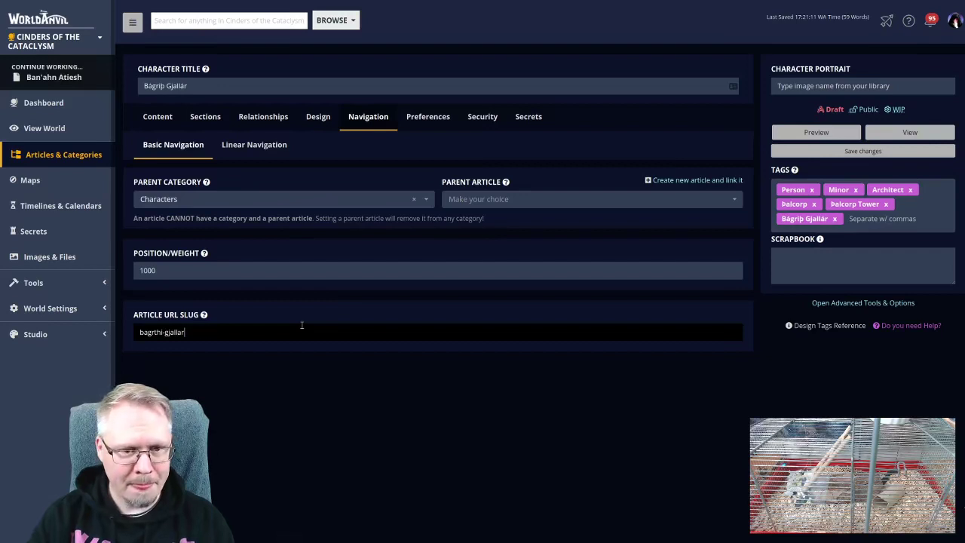
- Set the parent article of Bágriþ Gjallár to ThalCorp Tower
click(510, 199)
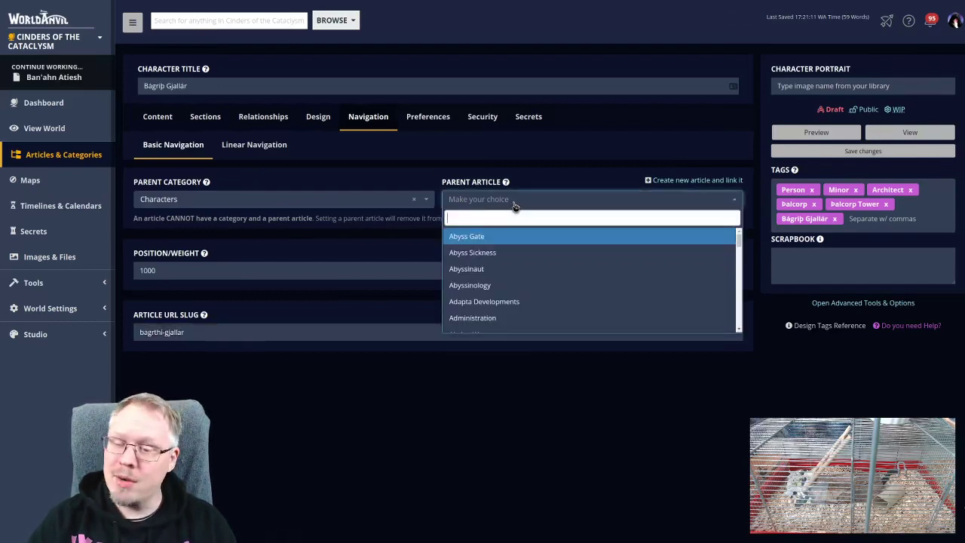
text(thal)
key(Down)
key(Down)
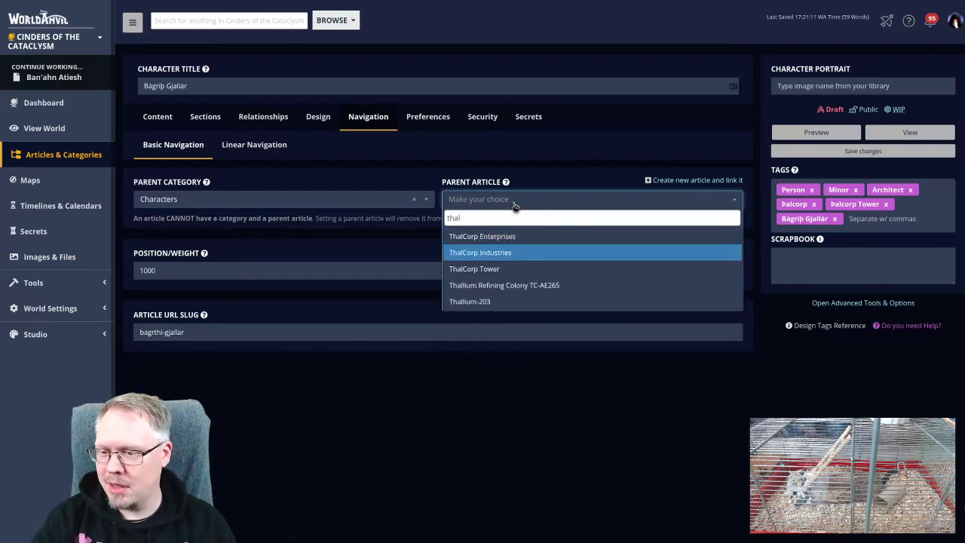
key(Return)
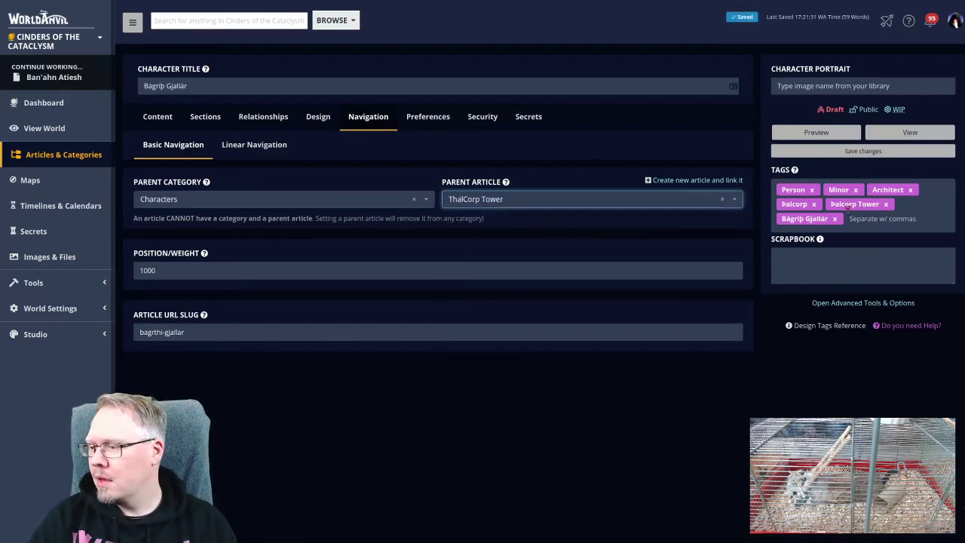
- Replace the Þalcorp and Þalcorp Tower tags with Thalcorp and Thalcorp Tower, and save the article
click(814, 205)
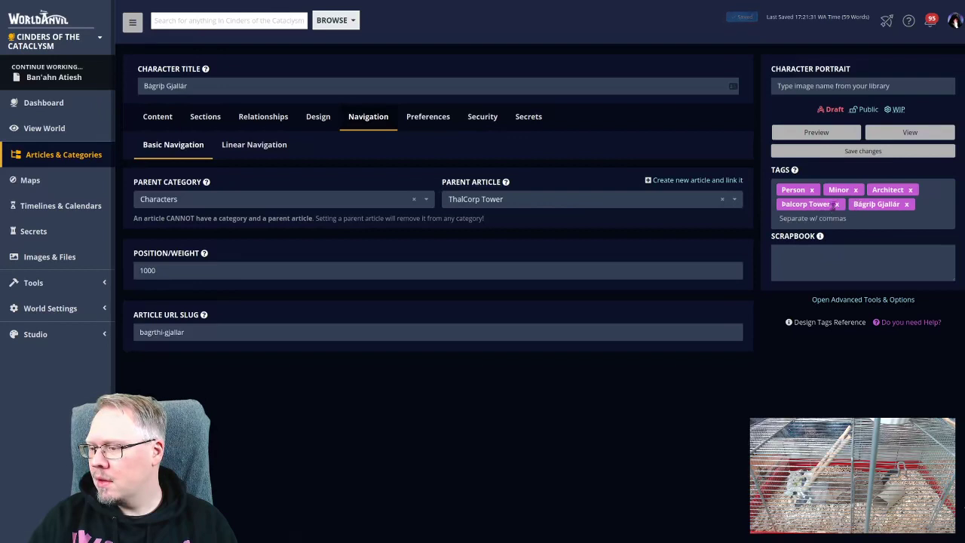
click(833, 205)
click(850, 203)
text(Thal)
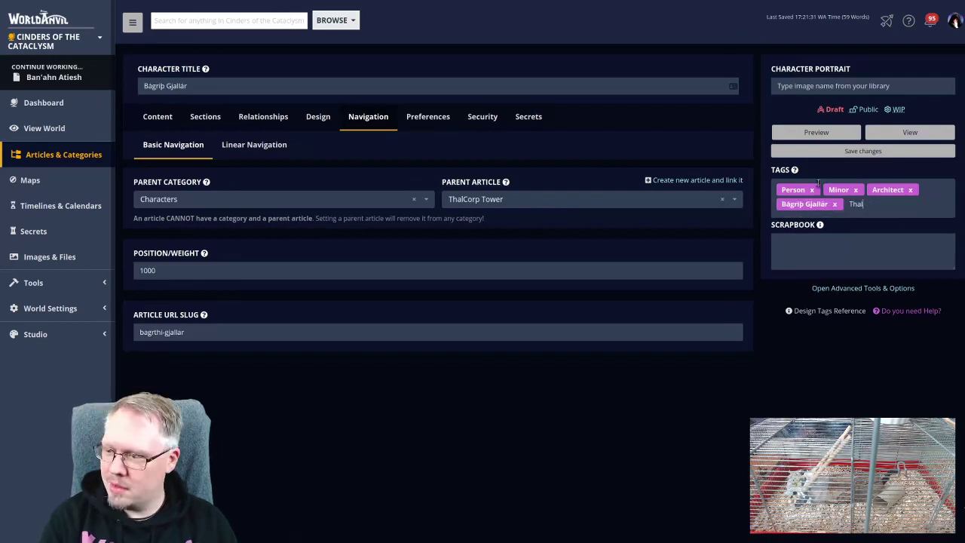
text(corp)
key(Return)
text(Thal)
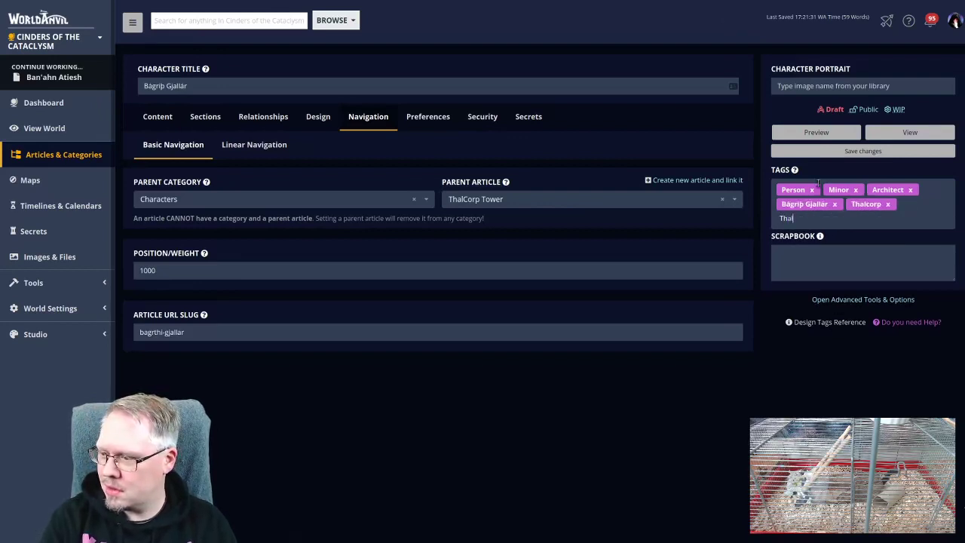
text(corp Tower)
key(Return)
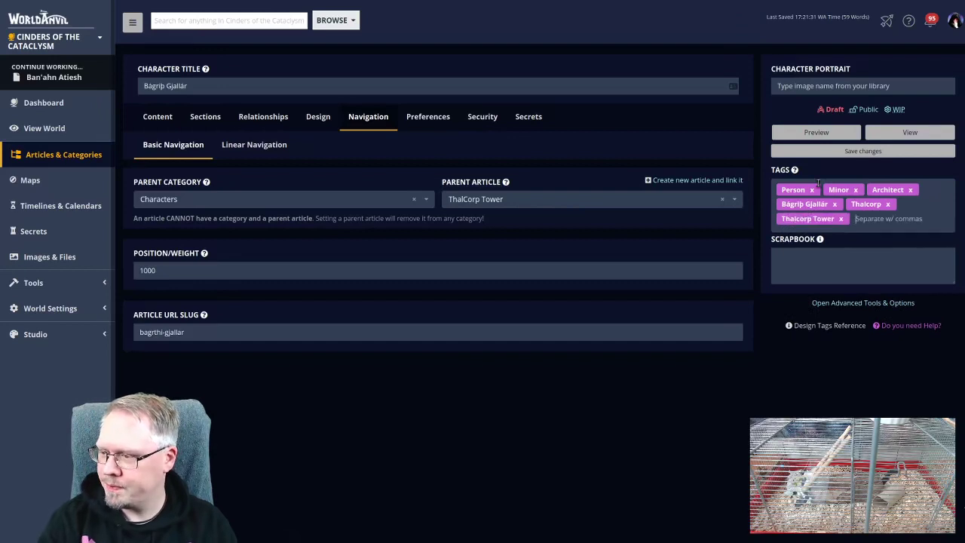
click(829, 153)
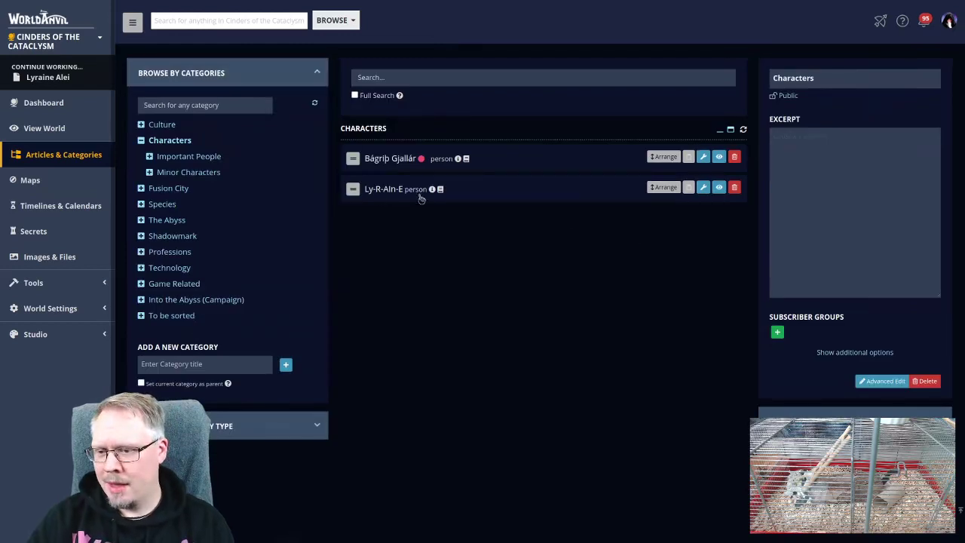
- Open Ly-R-AIn-E's article from the Characters category for editing and set its parent article to Seris Incorporated
click(703, 188)
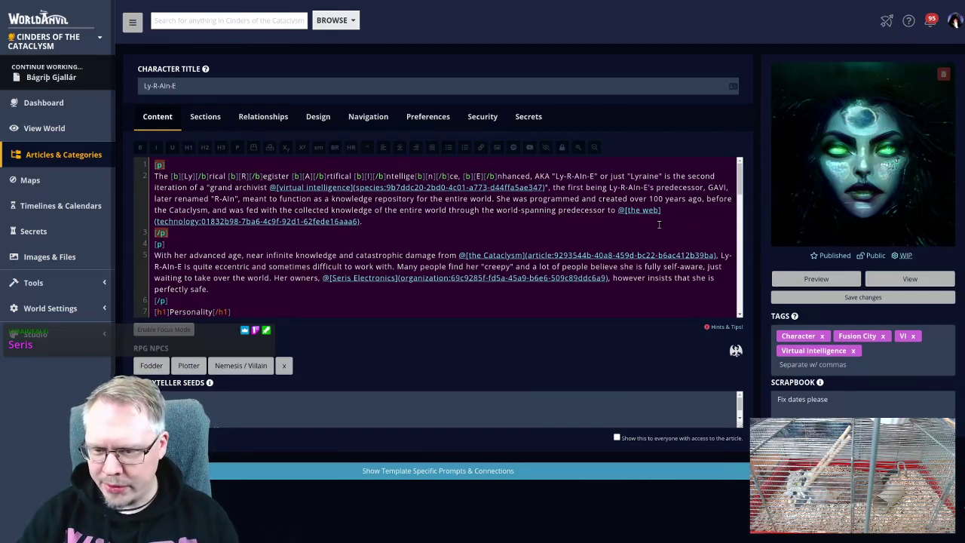
click(368, 117)
click(511, 199)
text(ser)
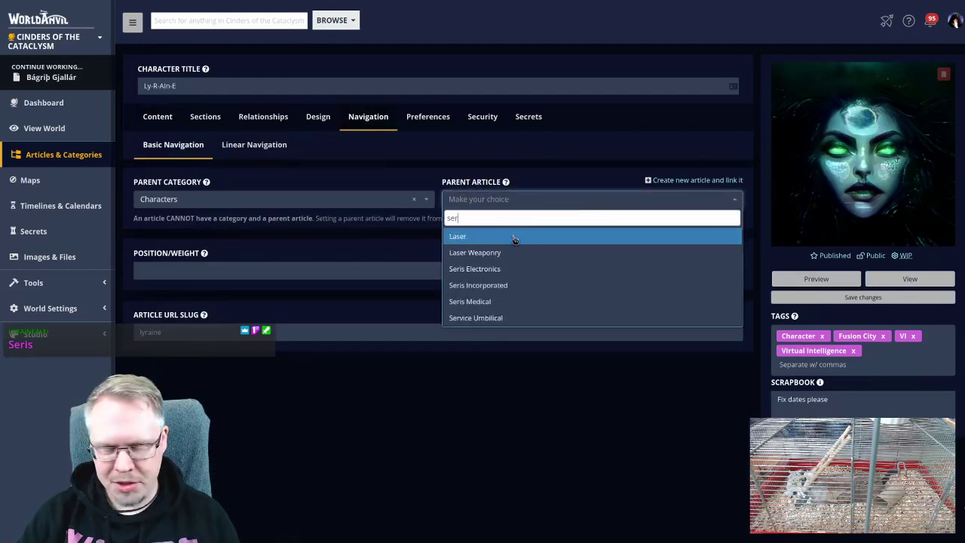
click(532, 292)
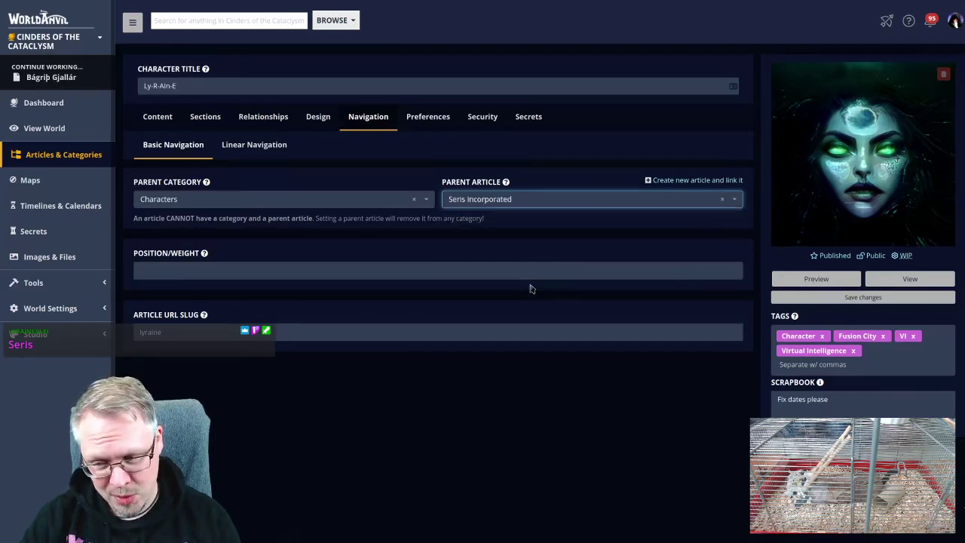
- Check the article text for Ly-R-AIn-E's owners and change the parent article to Seris Electronics
click(157, 116)
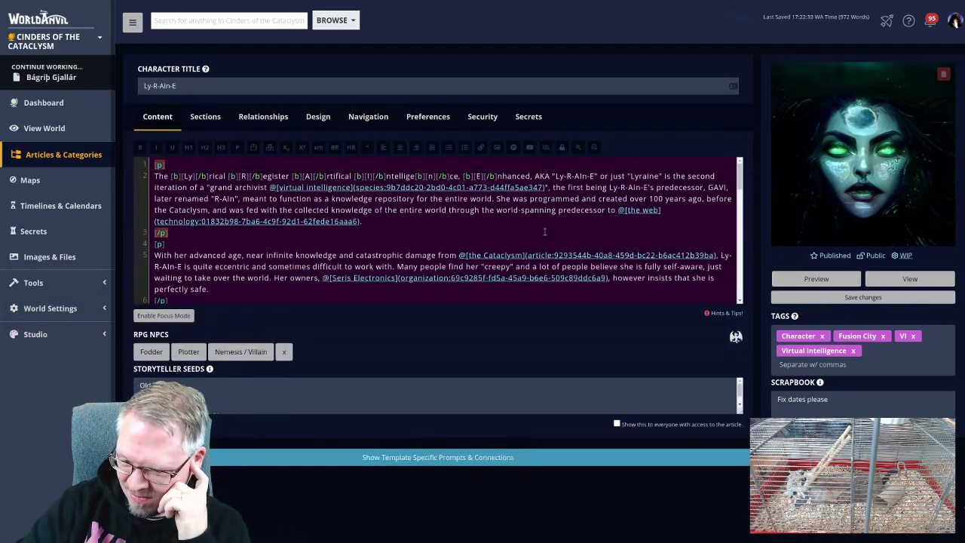
scroll(544, 232, down, 2)
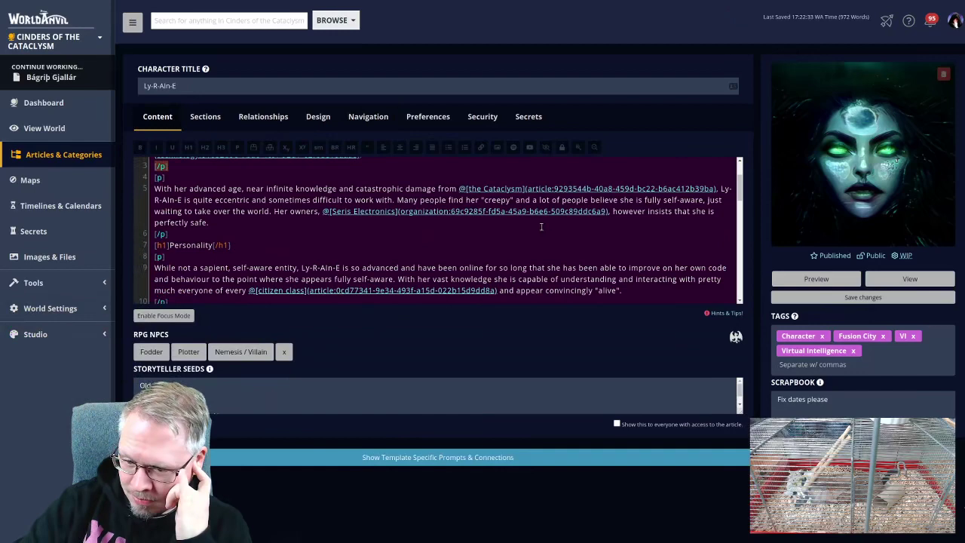
click(377, 117)
click(509, 200)
click(519, 255)
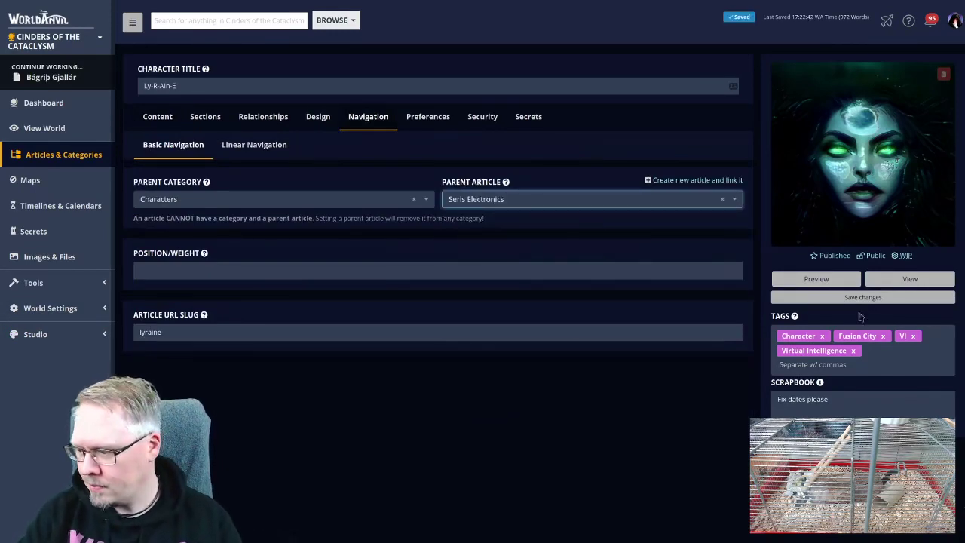
- Add the tag Seris Electronics to Ly-R-AIn-E's article and save the changes
click(890, 359)
text(Seris Electronics)
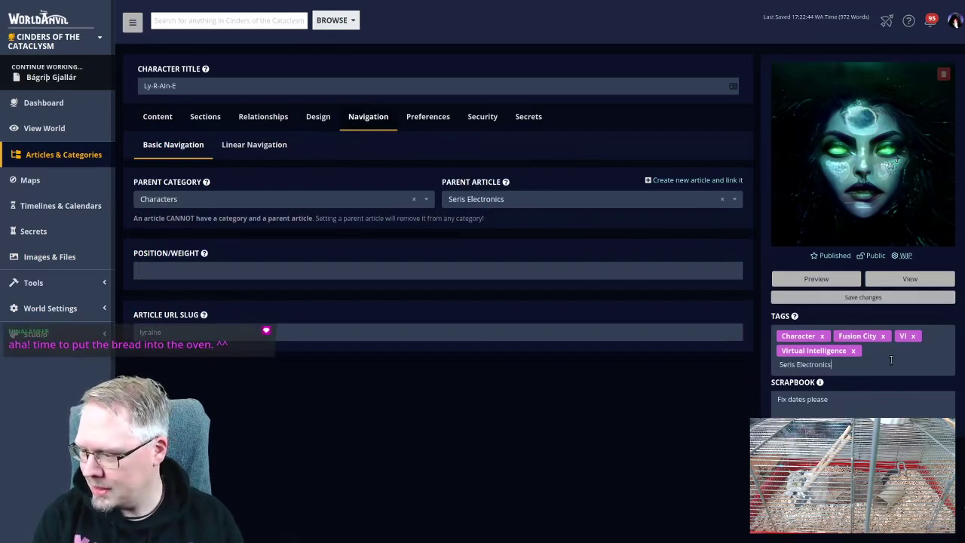
key(Return)
click(860, 296)
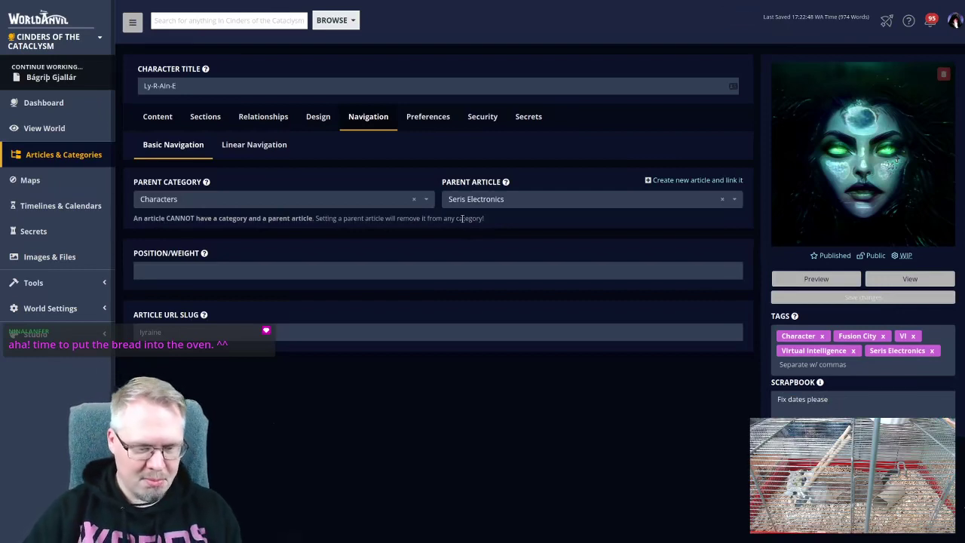
- Delete the emptied Characters category and move the Species category above Fusion City
click(64, 156)
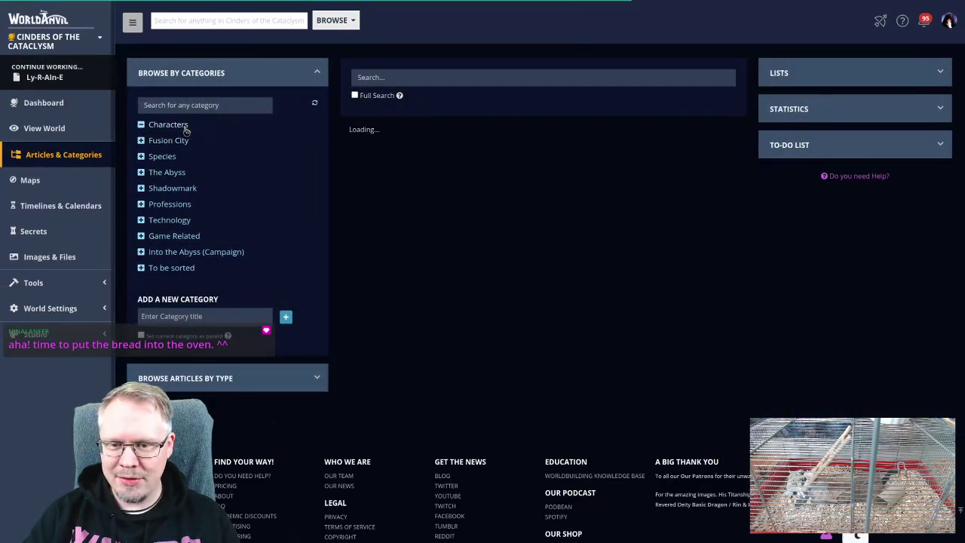
click(185, 130)
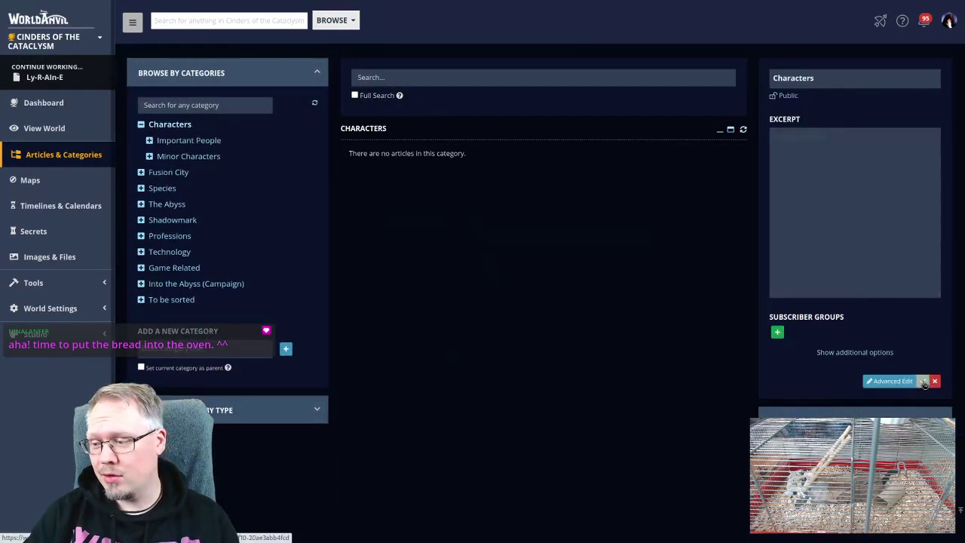
click(933, 381)
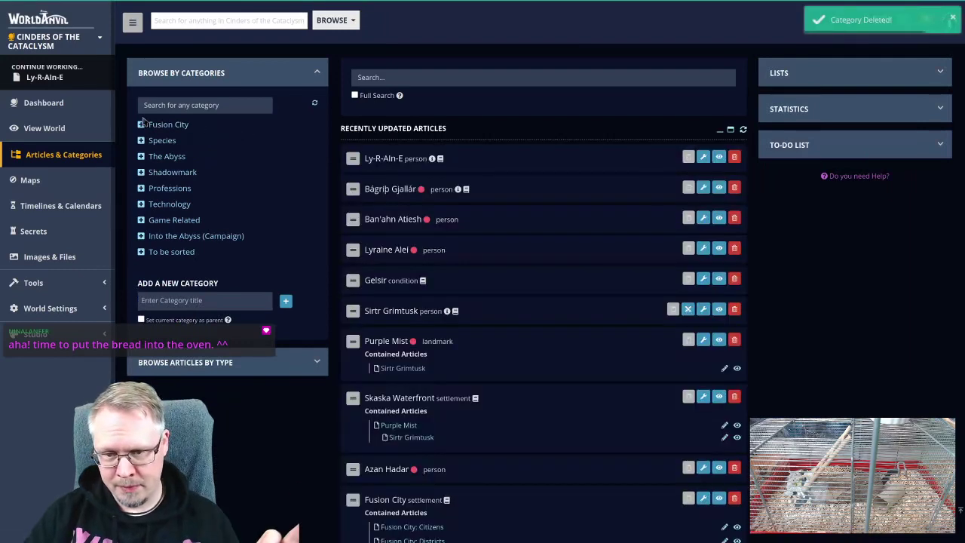
drag(171, 160, 170, 125)
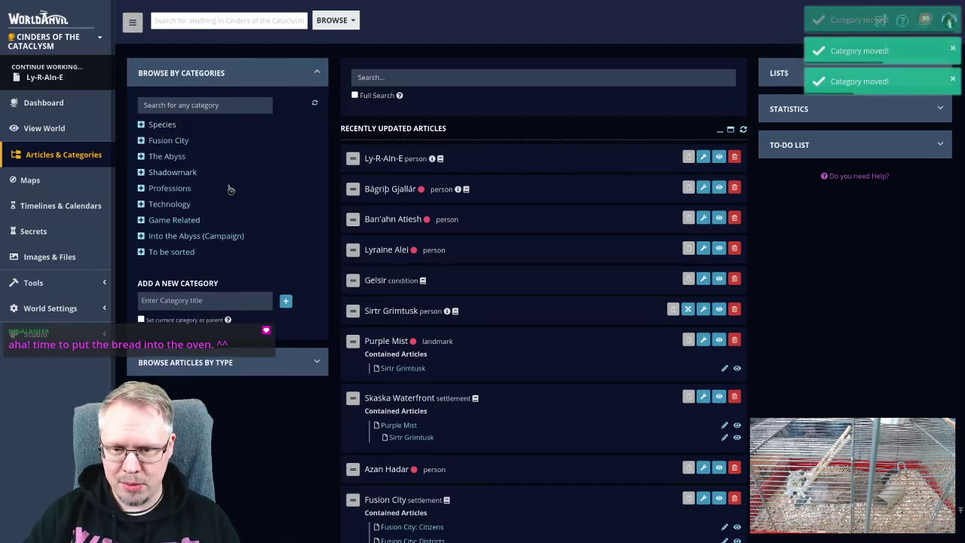
- Examine the articles filed under Shadowmark, The Abyss, Fusion City and its Criminal Organizations subcategory
click(173, 174)
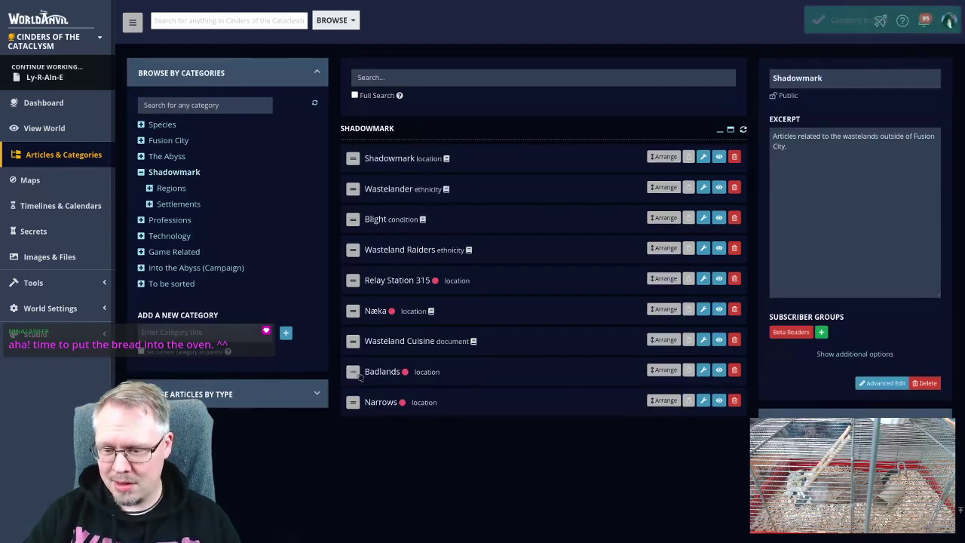
click(189, 158)
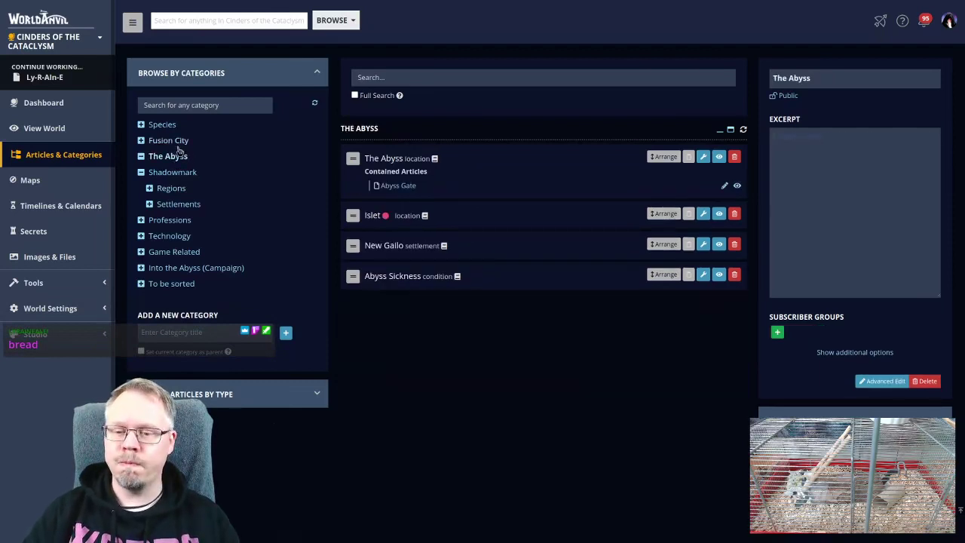
click(174, 143)
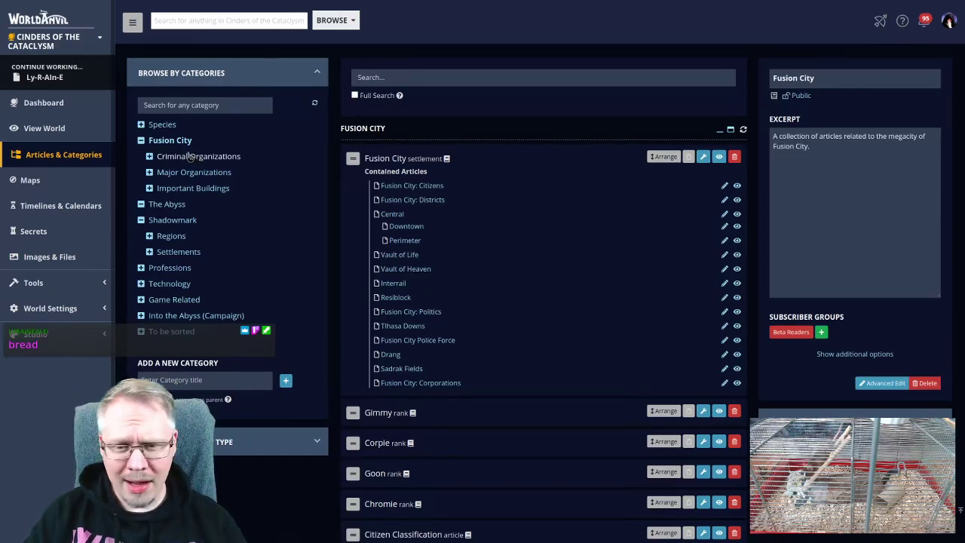
scroll(181, 154, down, 6)
scroll(274, 246, up, 6)
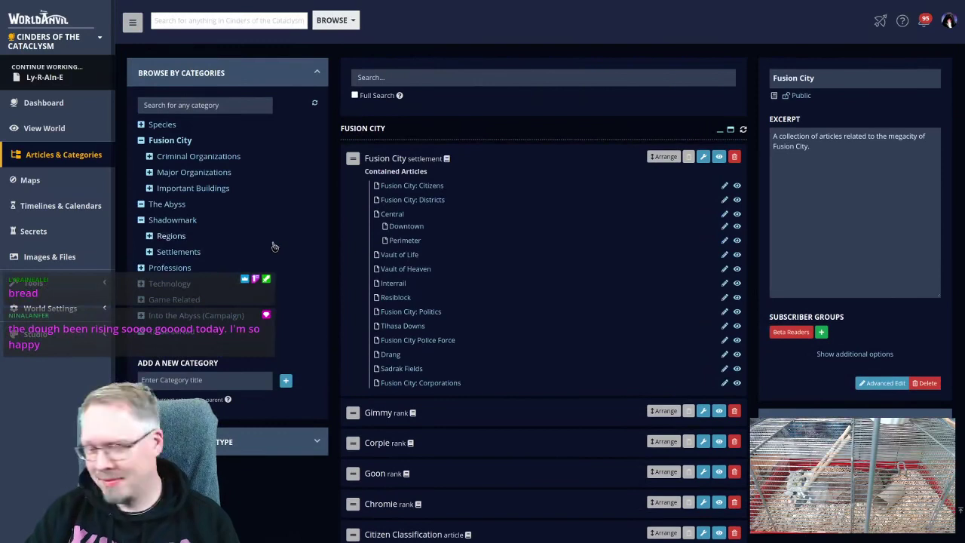
click(215, 160)
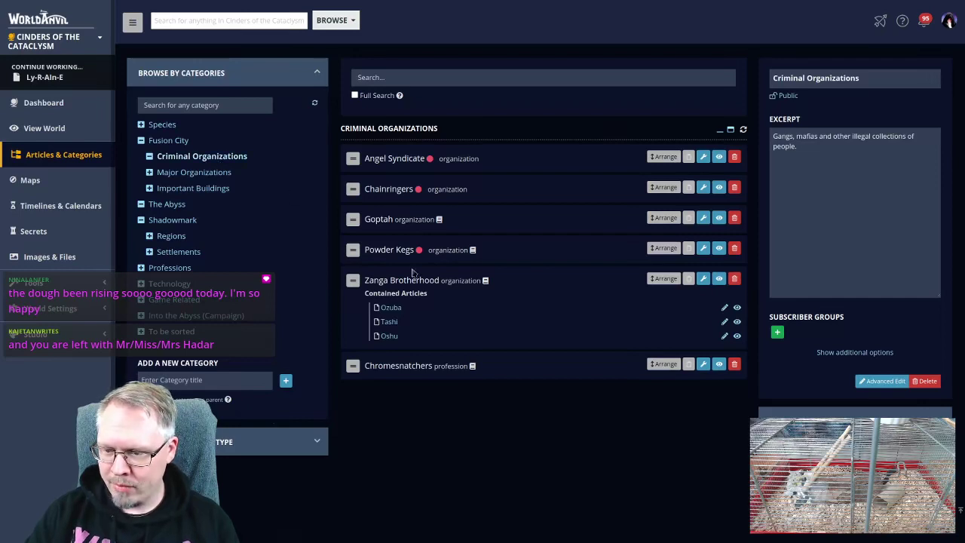
- Move the Powder Kegs article from Criminal Organizations into the Regions category under Shadowmark
drag(353, 250, 187, 258)
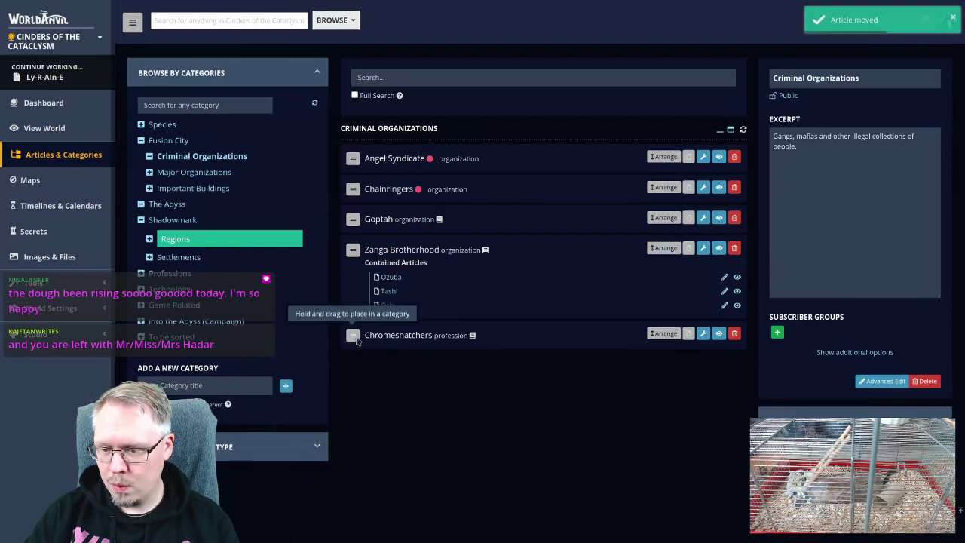
- Open the Chromesnatchers article for editing and set its parent article to Cybernetics
drag(354, 339, 355, 202)
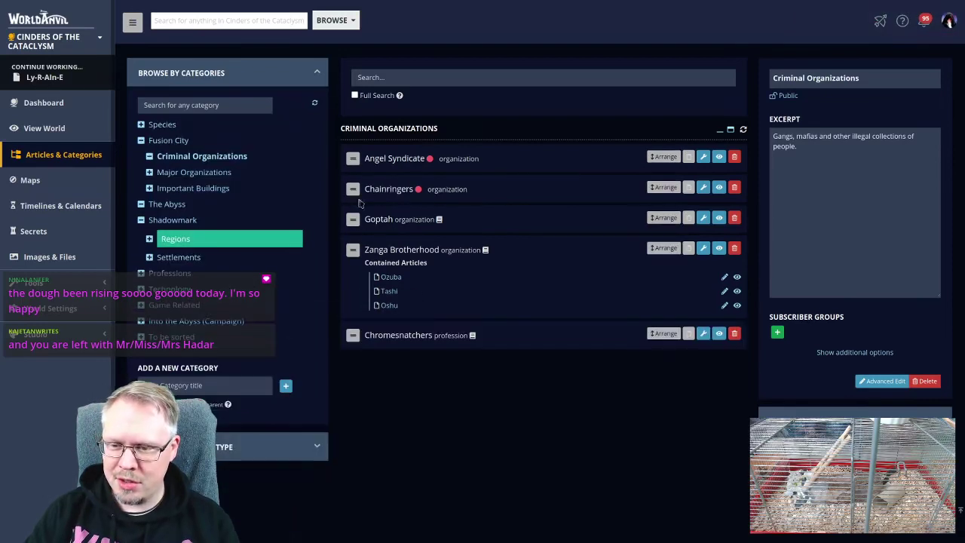
click(703, 334)
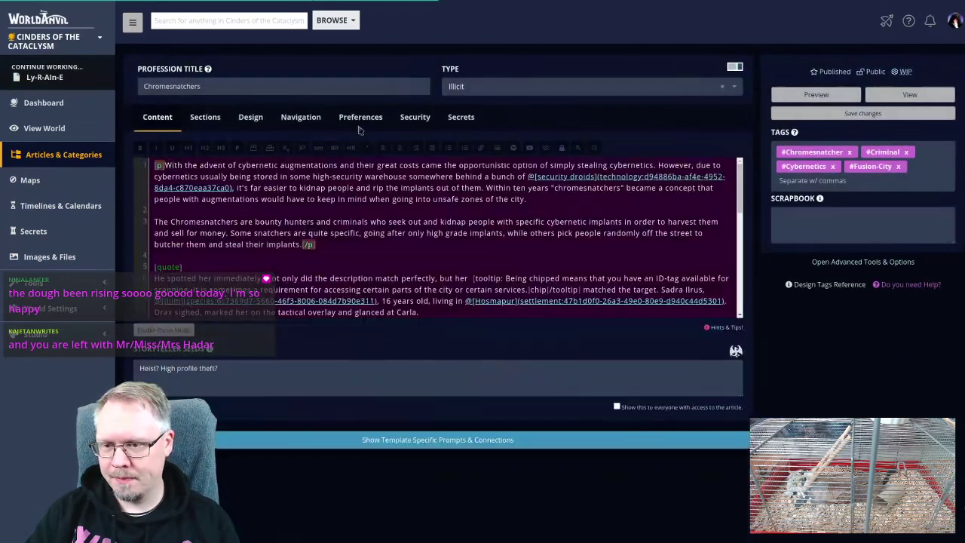
click(363, 130)
click(304, 126)
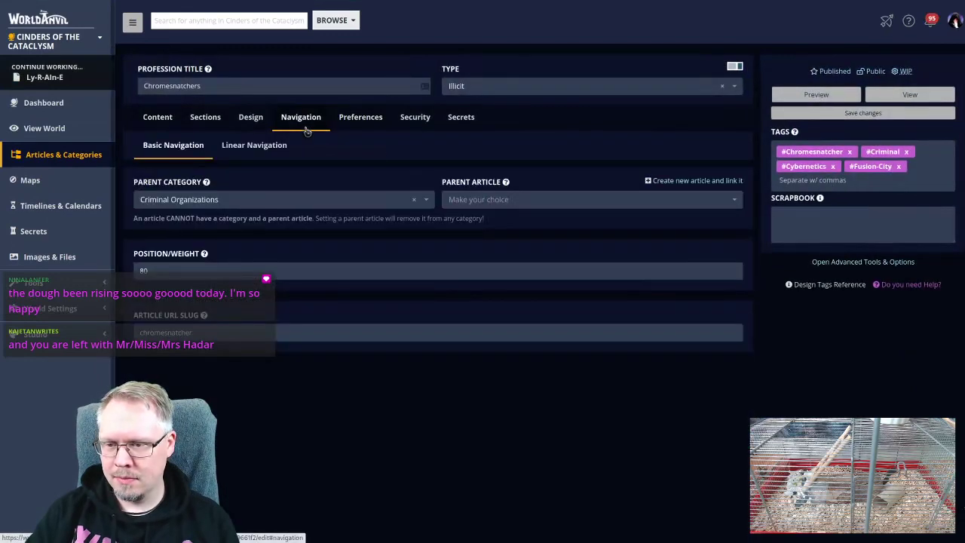
click(489, 201)
text(cyber)
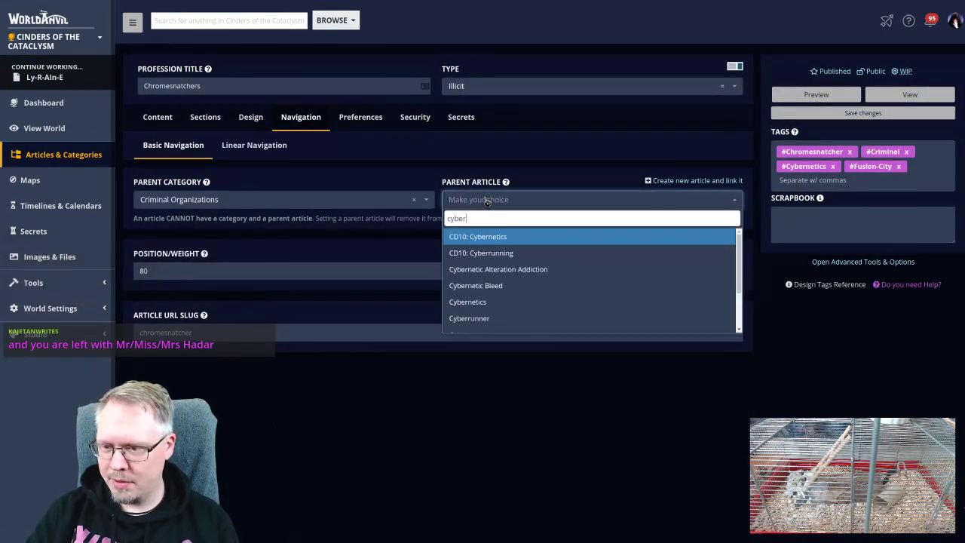
click(513, 302)
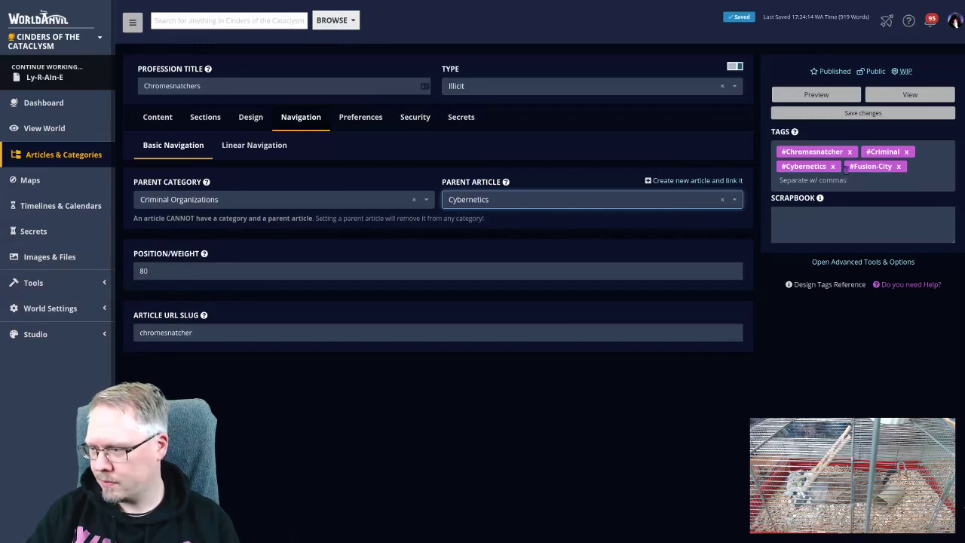
- Remove the old hashtag-prefixed tags from Chromesnatchers and add the tags Fusion City and Criminal
click(833, 167)
click(849, 151)
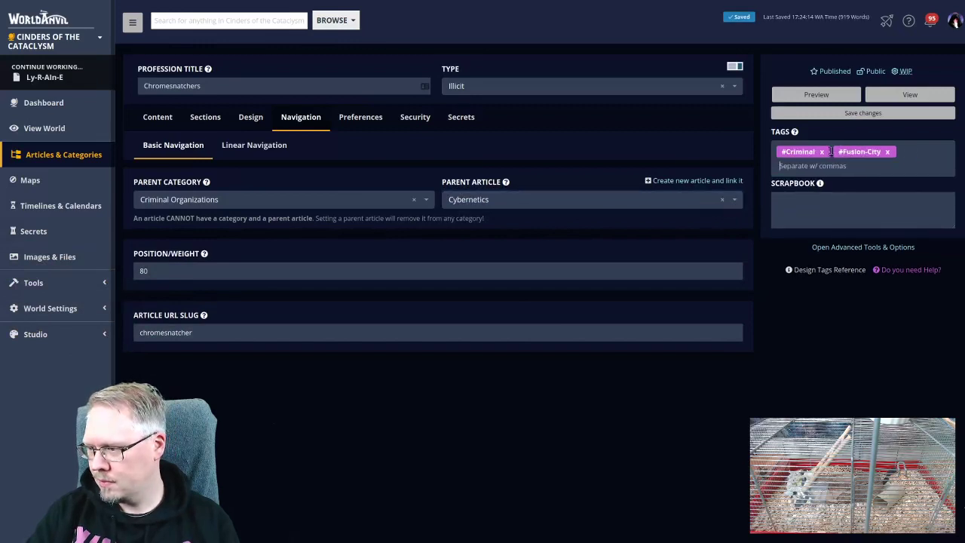
click(822, 151)
click(830, 151)
text(Fusion City)
key(Return)
text(Cri)
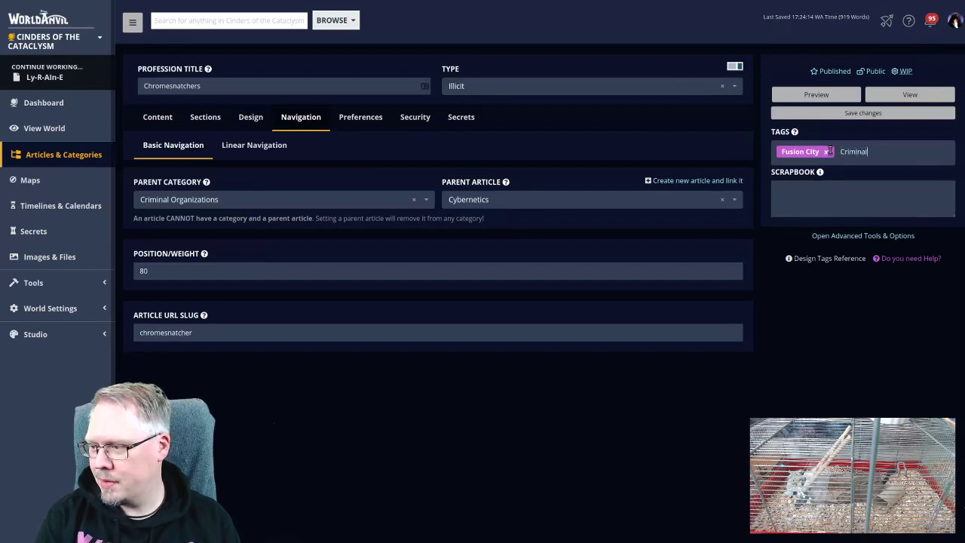
text(minal)
key(Return)
- Add the tags Chromesnatcher and Red Baron to the Chromesnatchers article
text(Crhome)
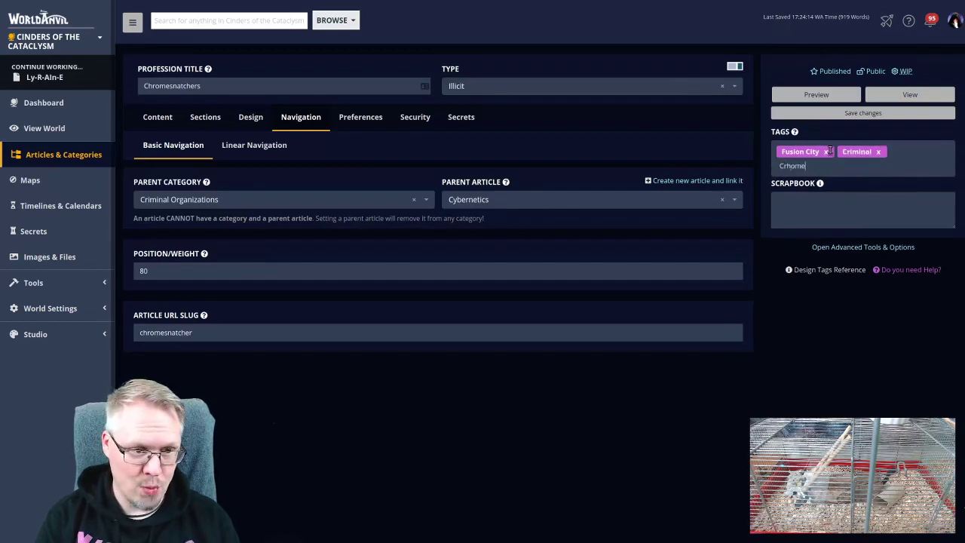
key(Left)
key(Left)
key(Left)
key(Left)
key(Left)
key(Left)
key(Left)
key(Left)
key(Left)
key(Left)
key(Left)
key(BackSpace)
key(BackSpace)
text(hr)
key(Return)
text(Re)
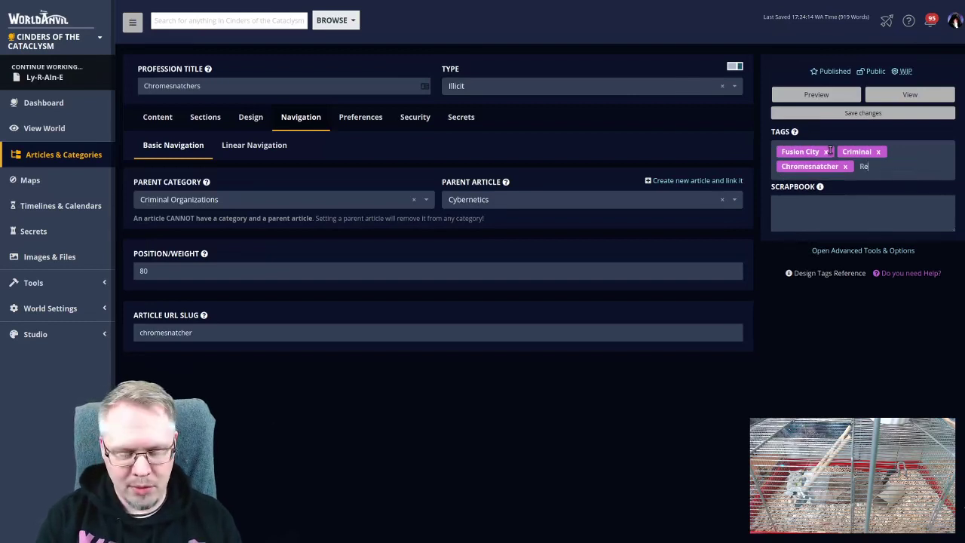
key(Return)
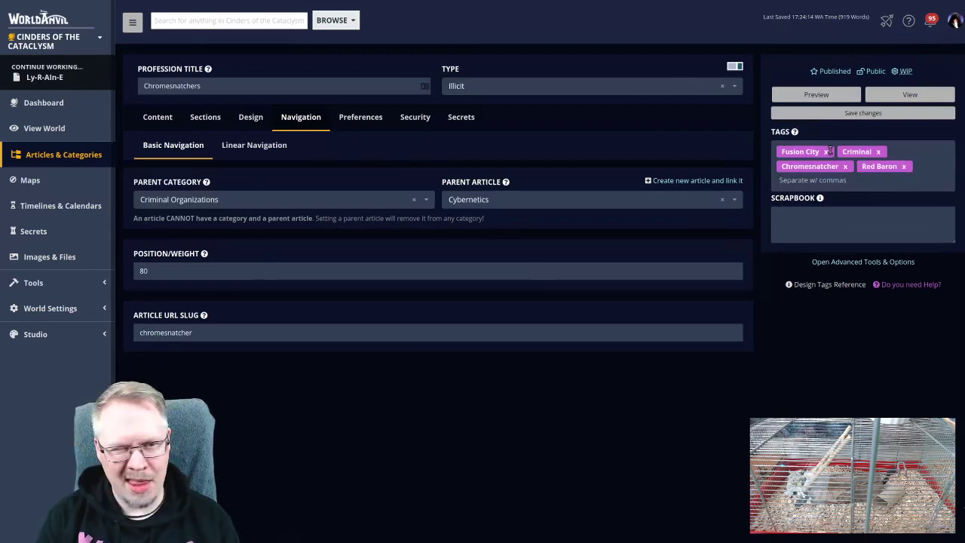
- Check the Chromesnatchers body and footer text for variations, add the tags Butcher and Cybernetics, and save the changes
click(156, 121)
scroll(312, 285, down, 8)
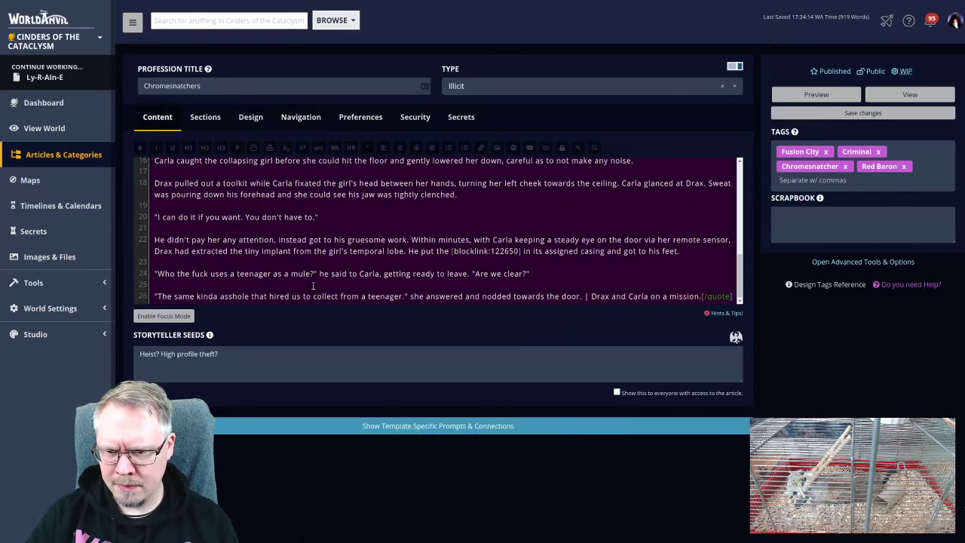
scroll(313, 273, up, 8)
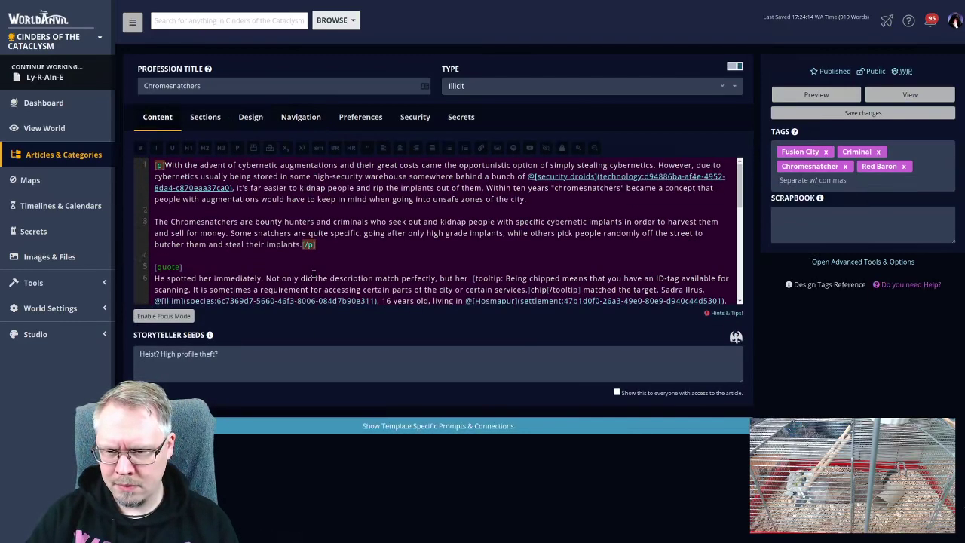
click(200, 119)
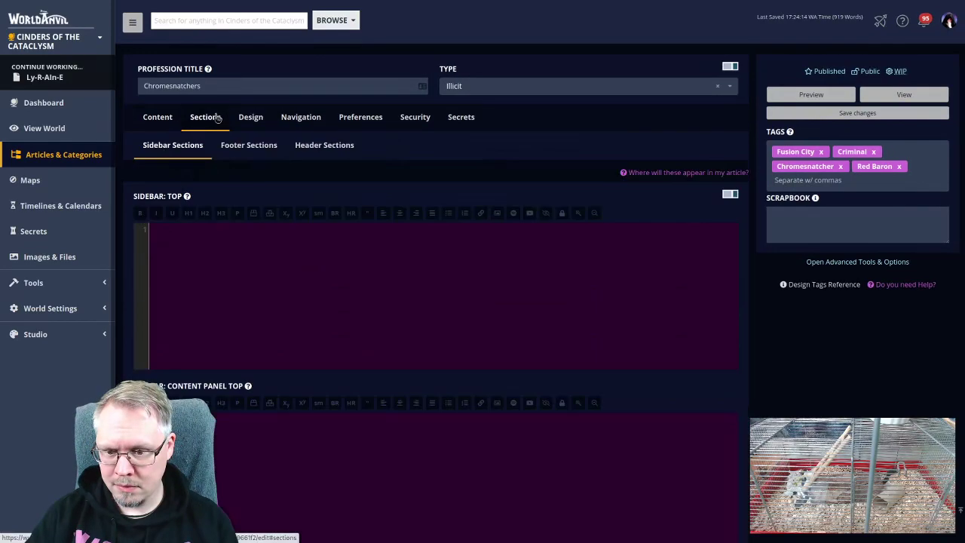
click(240, 145)
scroll(307, 316, down, 3)
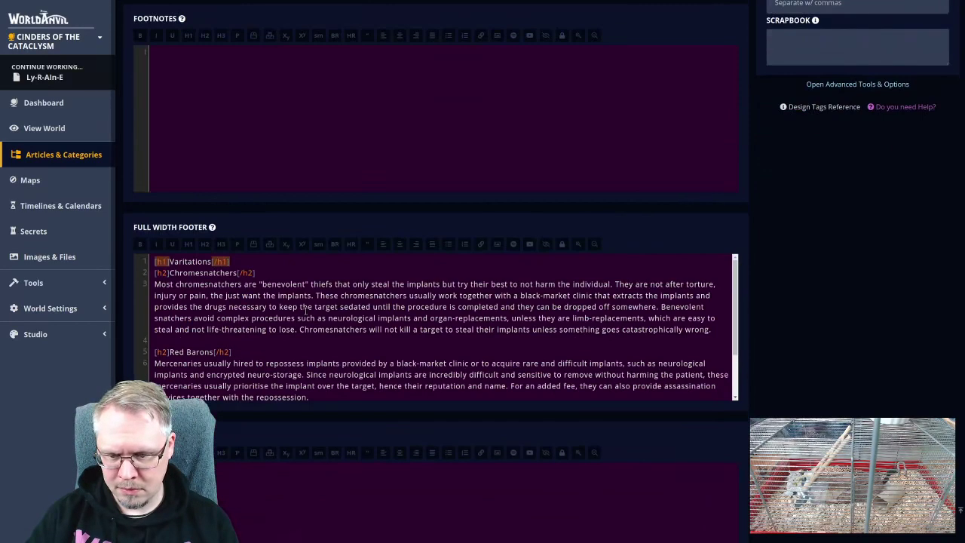
scroll(305, 307, up, 2)
scroll(224, 285, down, 2)
scroll(864, 226, up, 2)
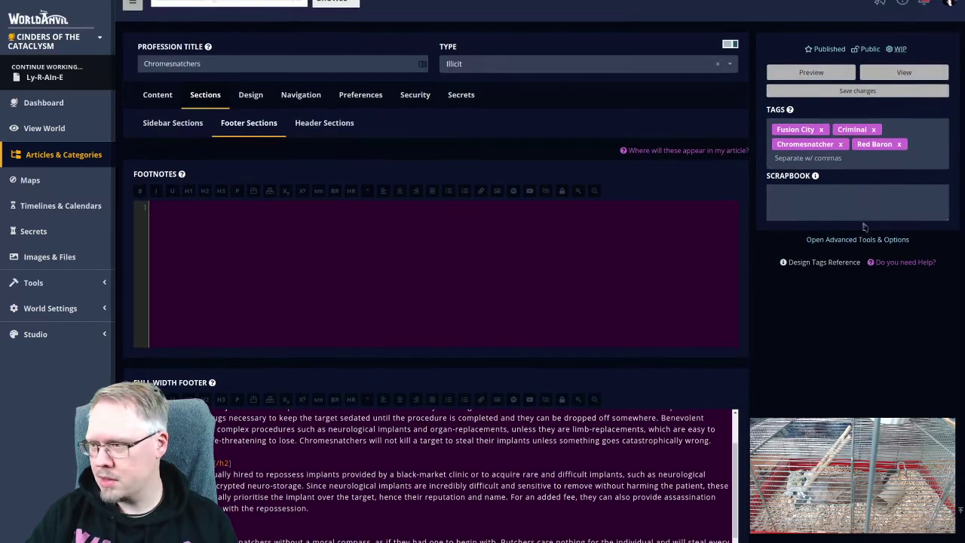
click(921, 144)
text(Butcher,C)
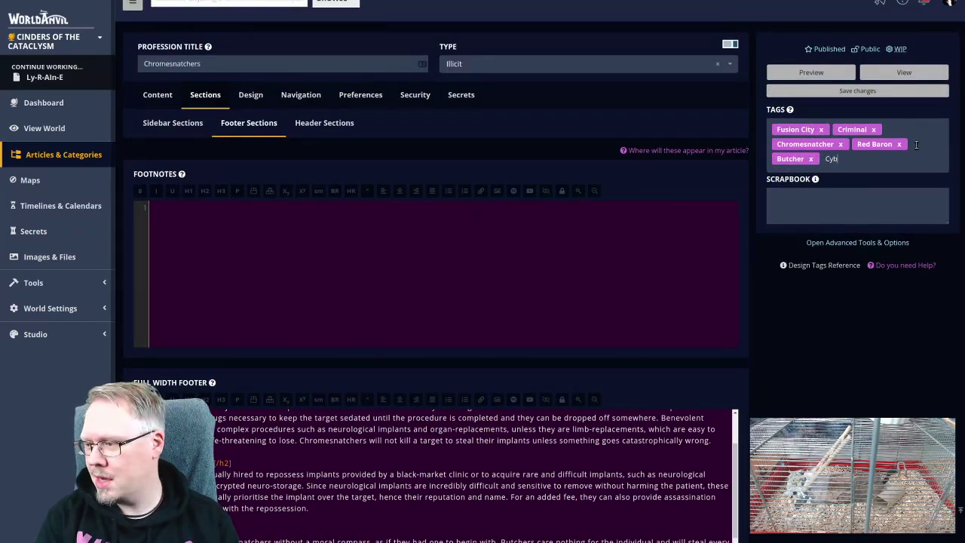
text(ybernetics,)
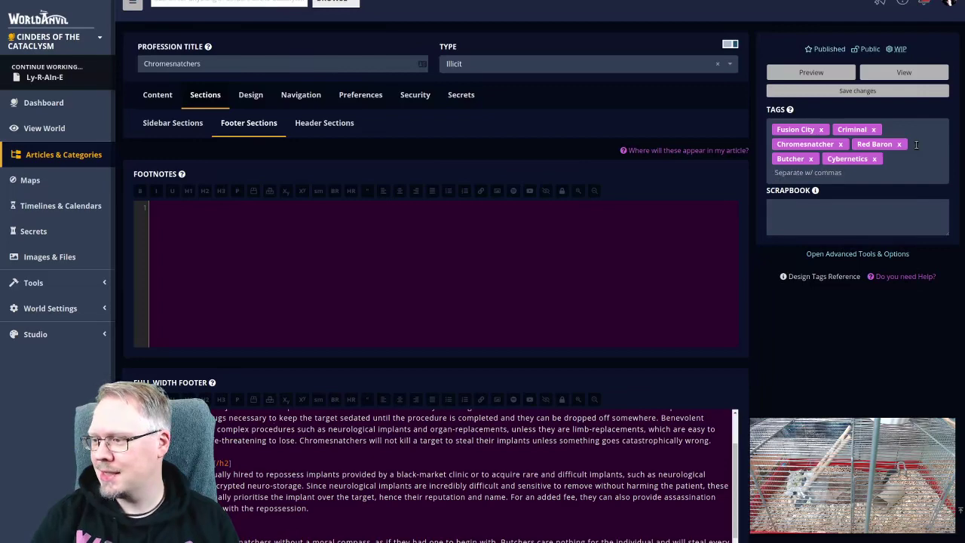
click(857, 90)
click(158, 94)
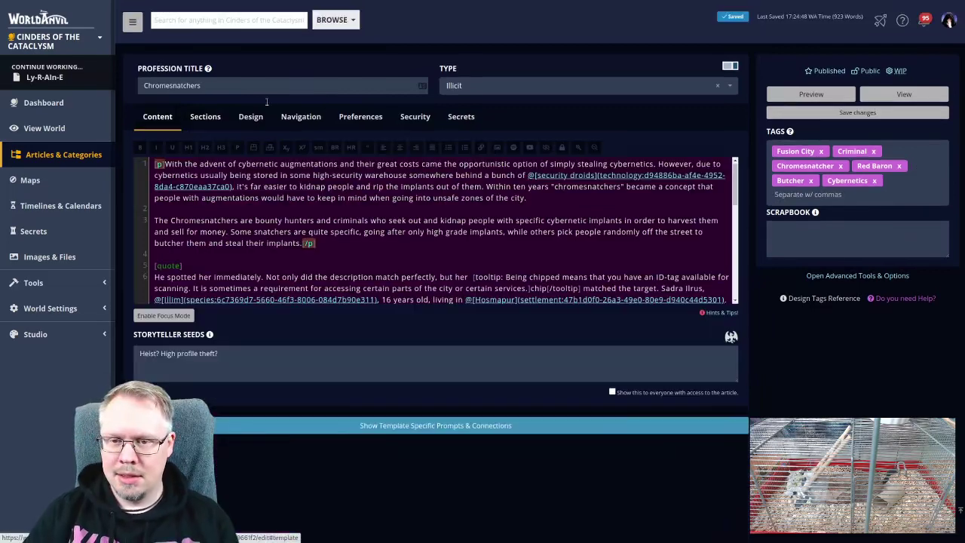
- Return to the article overview and list the articles in Fusion City's Criminal Organizations subcategory
click(56, 161)
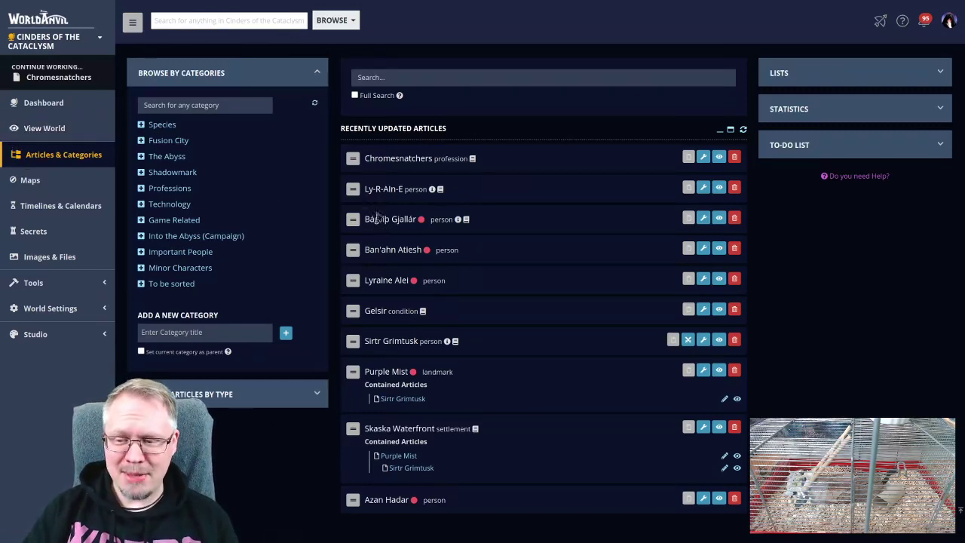
click(169, 141)
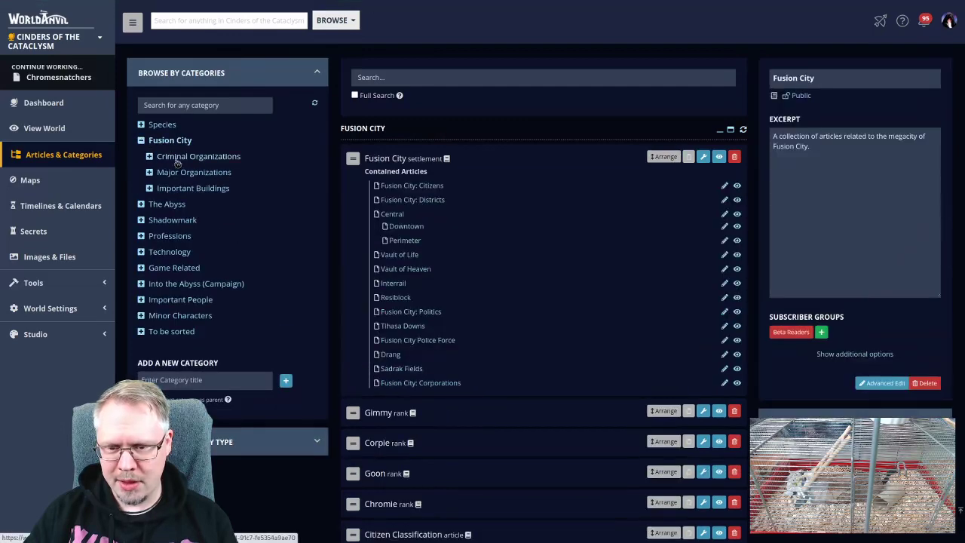
click(178, 157)
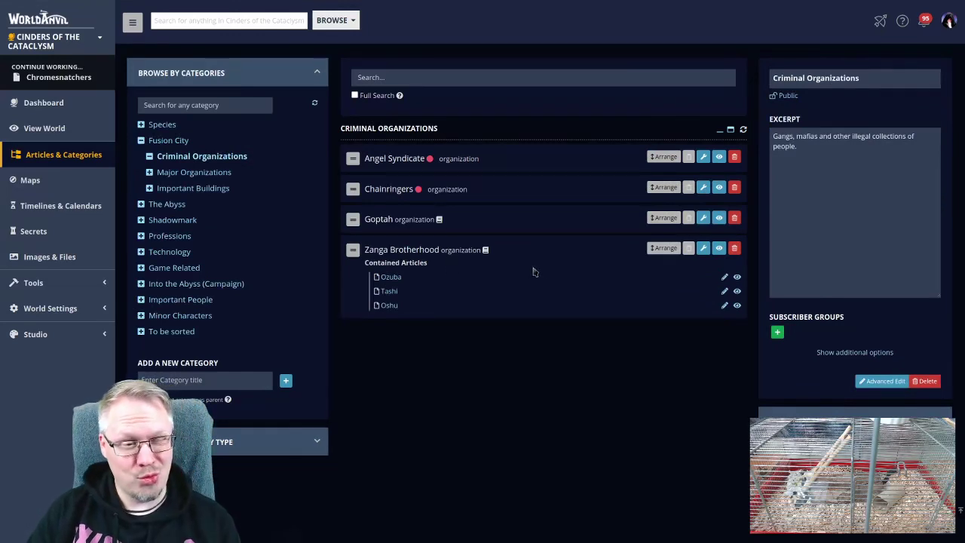
- Read the published Zanga Brotherhood article for its location and examine the Fusion City districts map
click(718, 218)
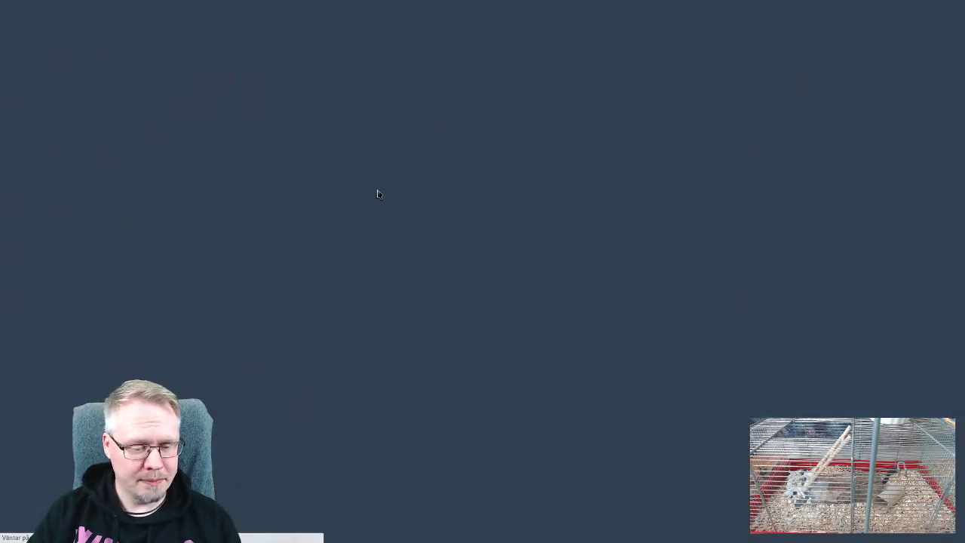
scroll(450, 335, down, 3)
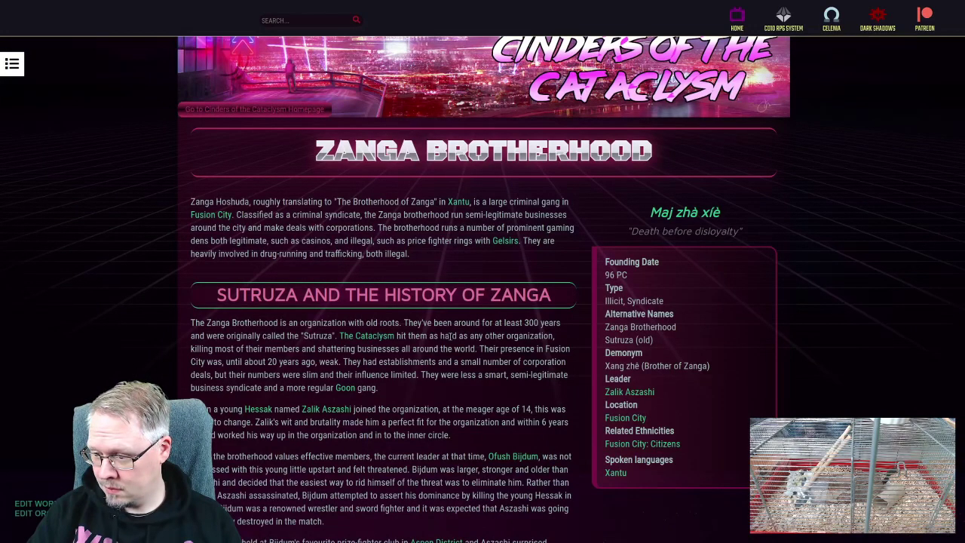
scroll(452, 335, down, 2)
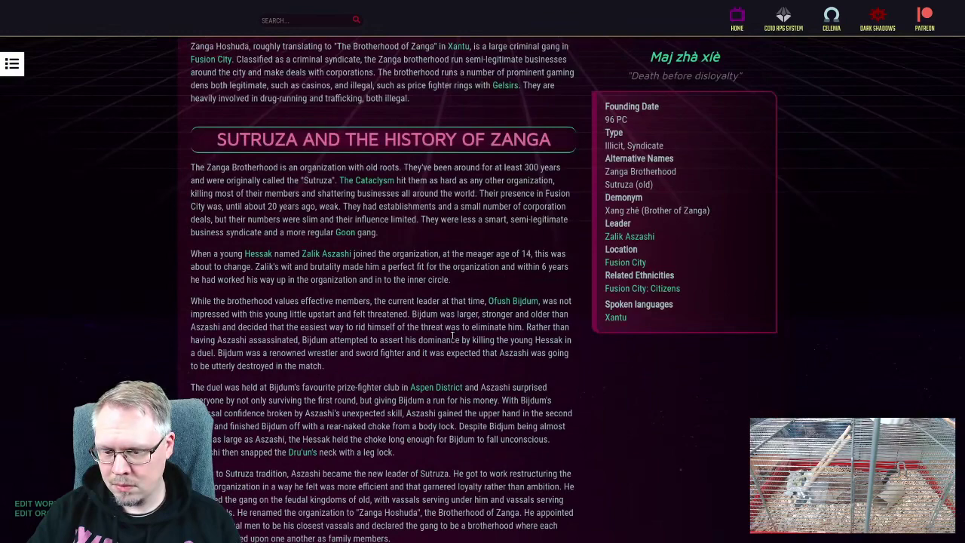
scroll(453, 335, down, 4)
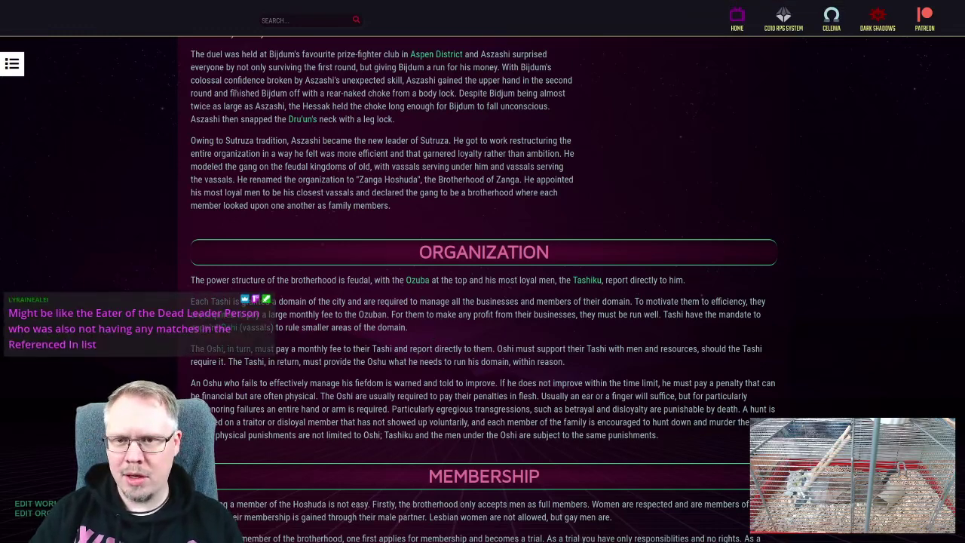
scroll(244, 85, up, 8)
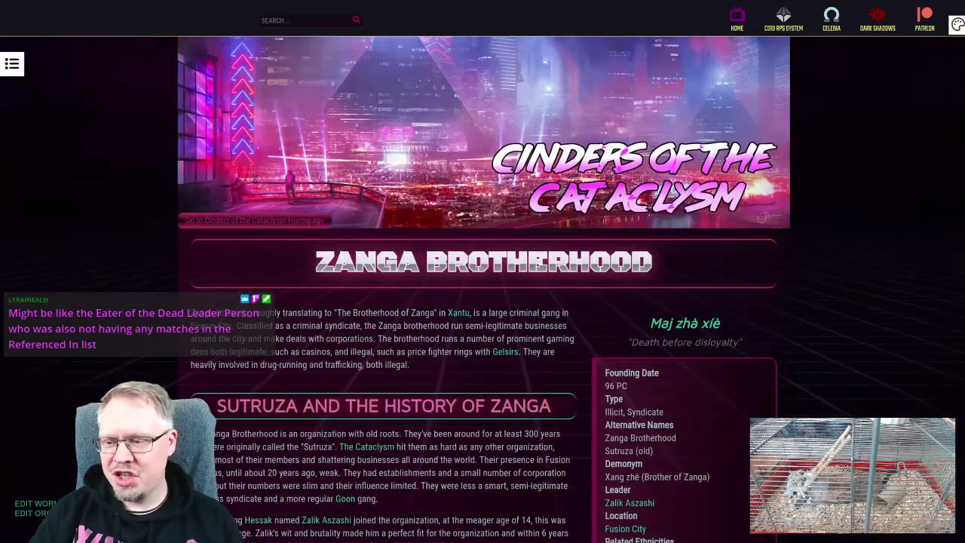
scroll(257, 184, down, 1)
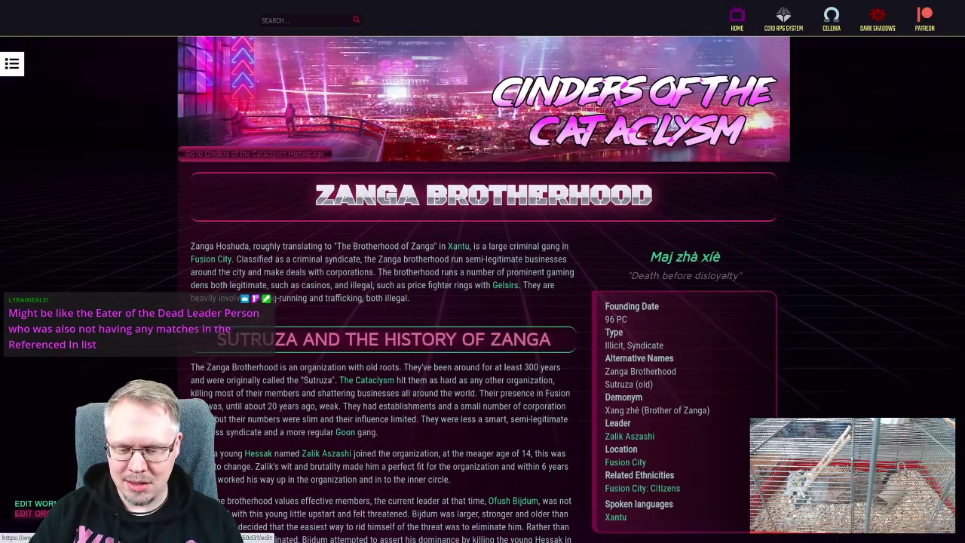
click(210, 261)
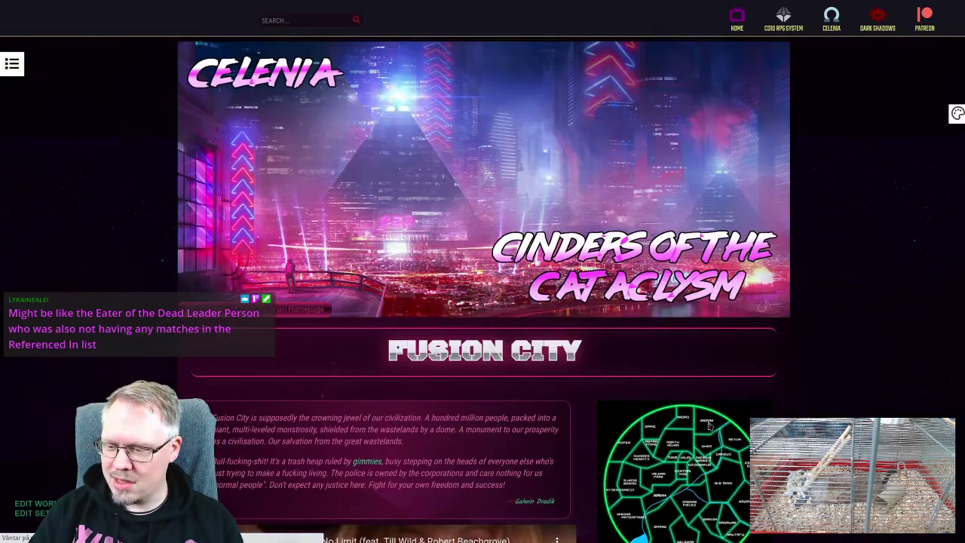
scroll(712, 339, down, 3)
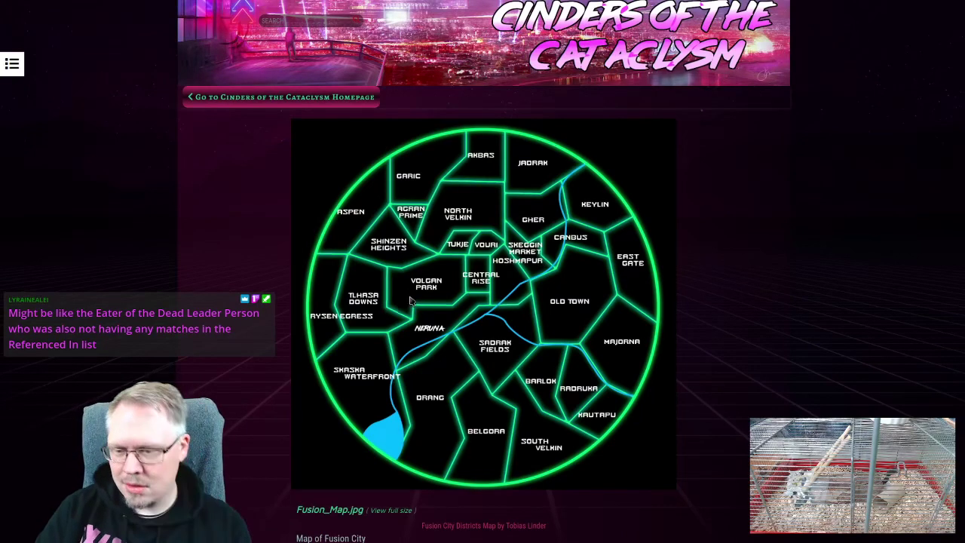
- Try to find a parent article for Zanga Brotherhood by searching the article choices for "shinz"
key(alt+Tab)
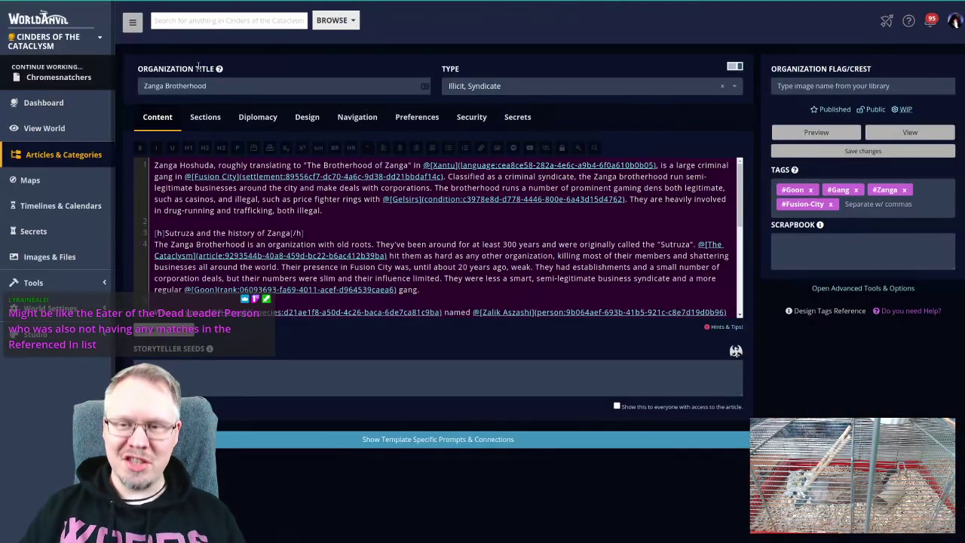
click(344, 119)
click(500, 199)
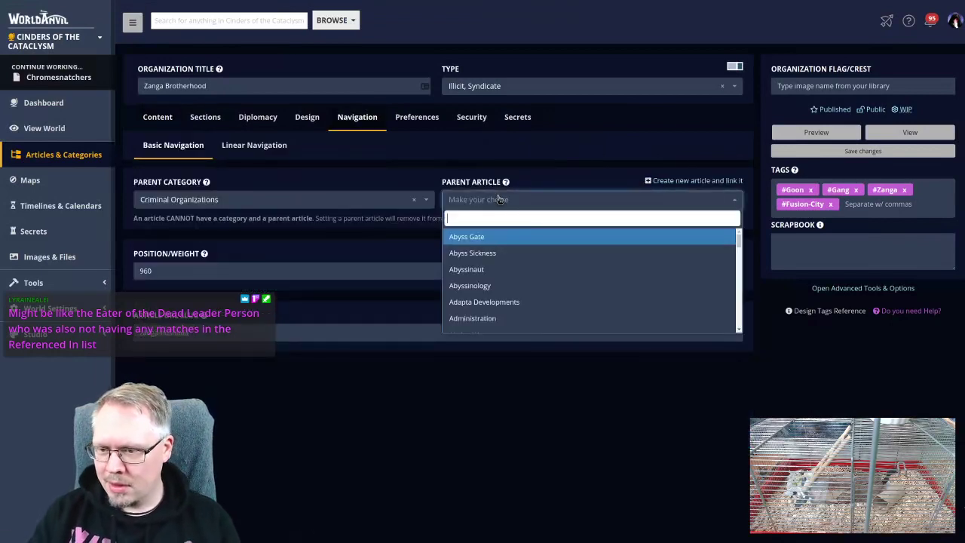
text(shinz)
key(BackSpace)
key(BackSpace)
key(BackSpace)
key(BackSpace)
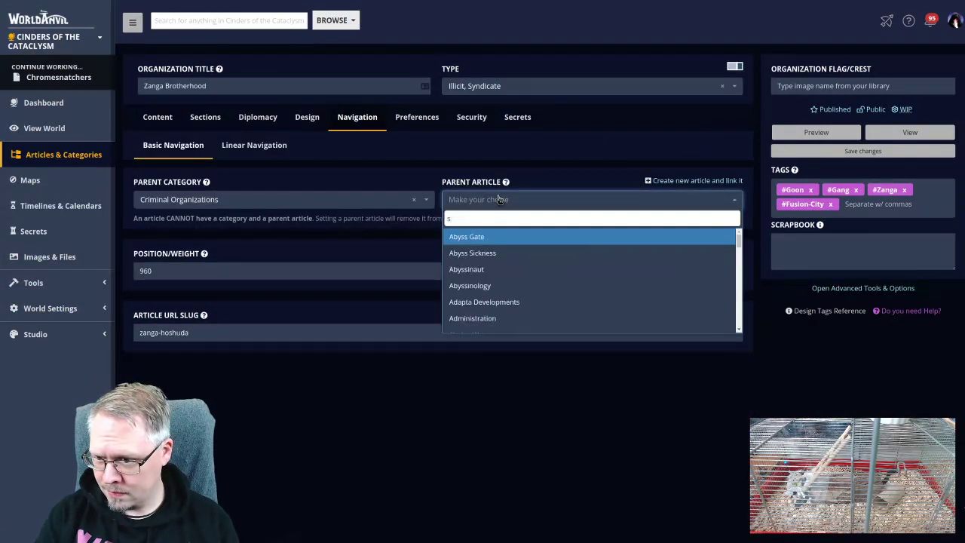
click(266, 57)
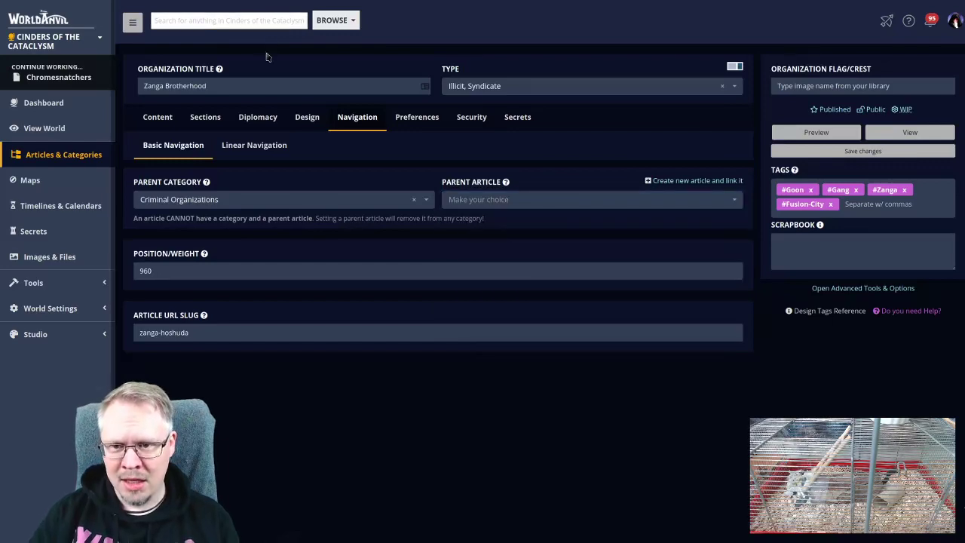
key(alt+Left)
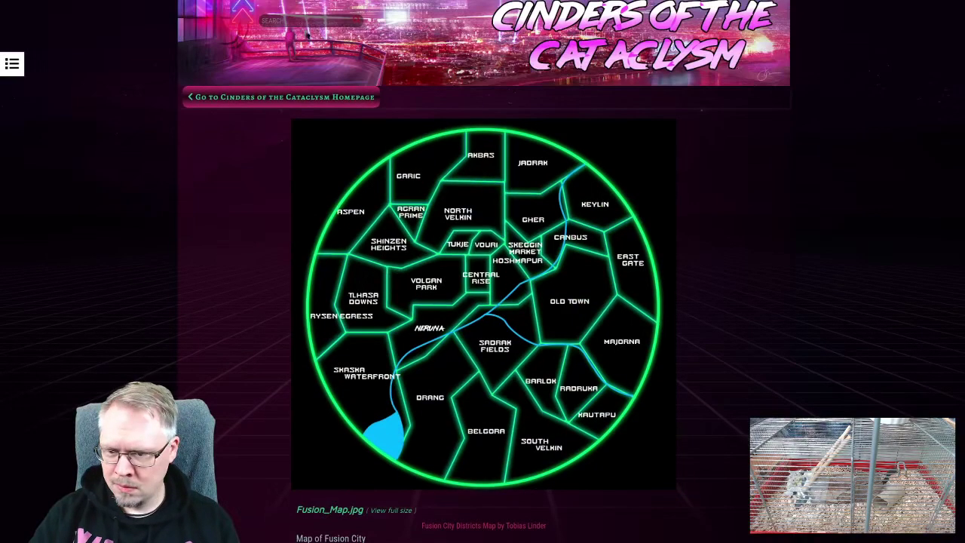
- Search the world for "shinzen" and open the Shinzen Heights article for editing from the Fusion City: Districts listing
key(alt+Left)
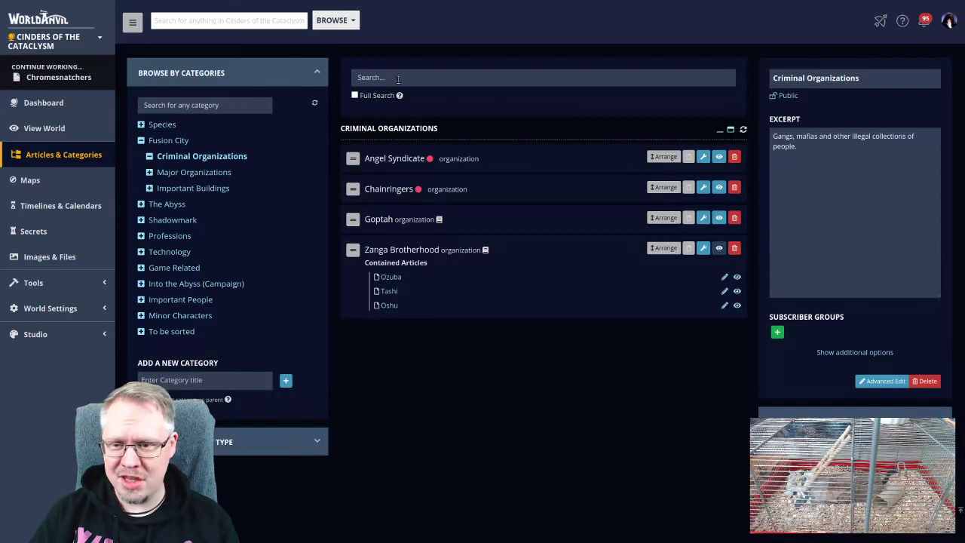
click(242, 21)
text(shinzen)
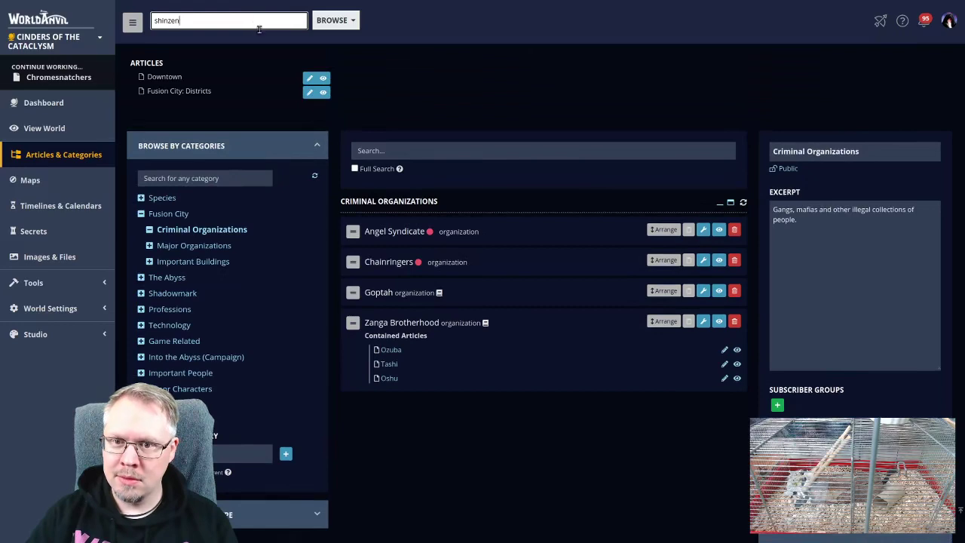
click(323, 92)
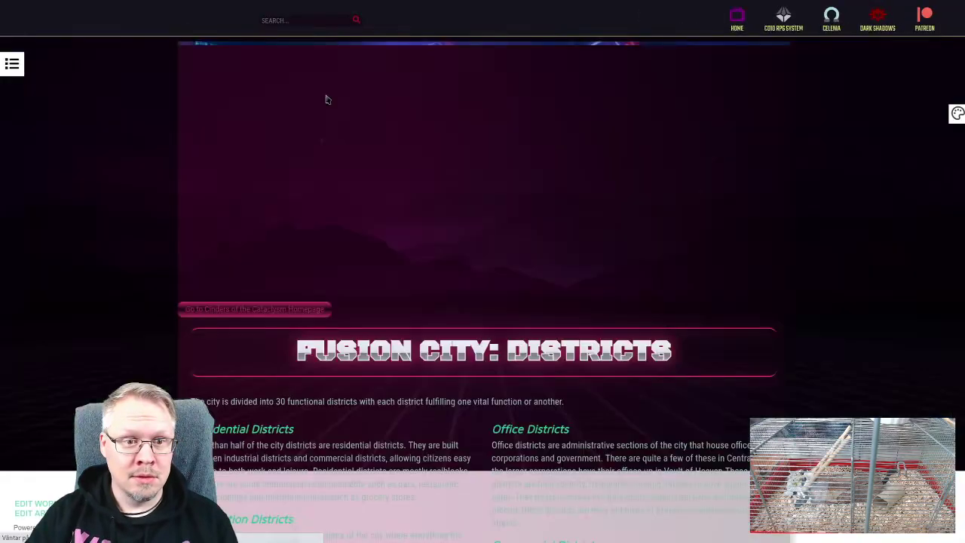
scroll(386, 302, down, 5)
scroll(386, 302, down, 5)
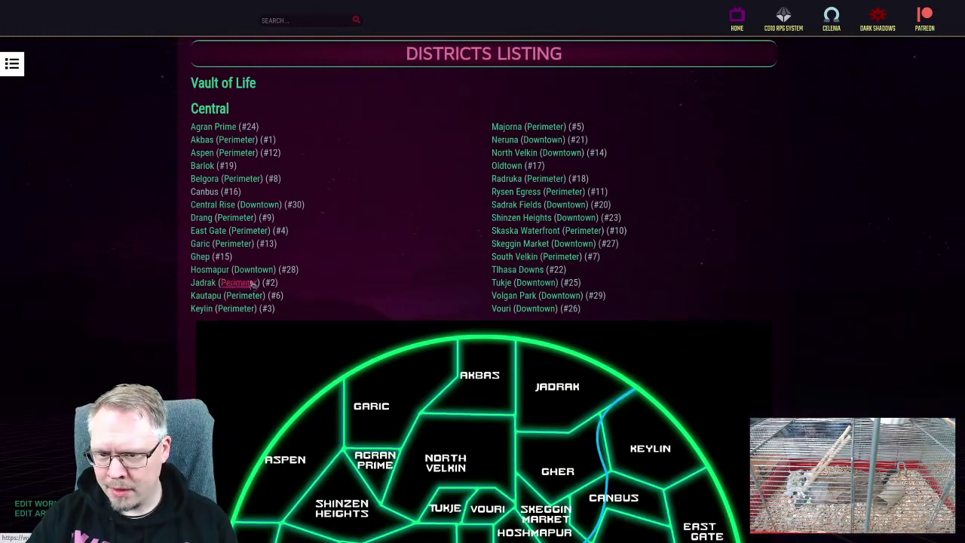
scroll(402, 247, down, 2)
scroll(432, 281, up, 2)
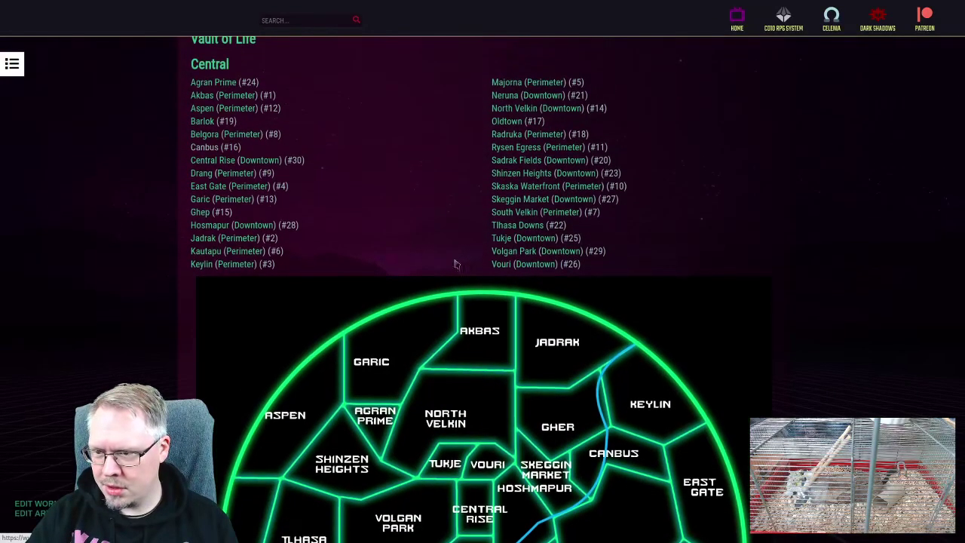
click(527, 175)
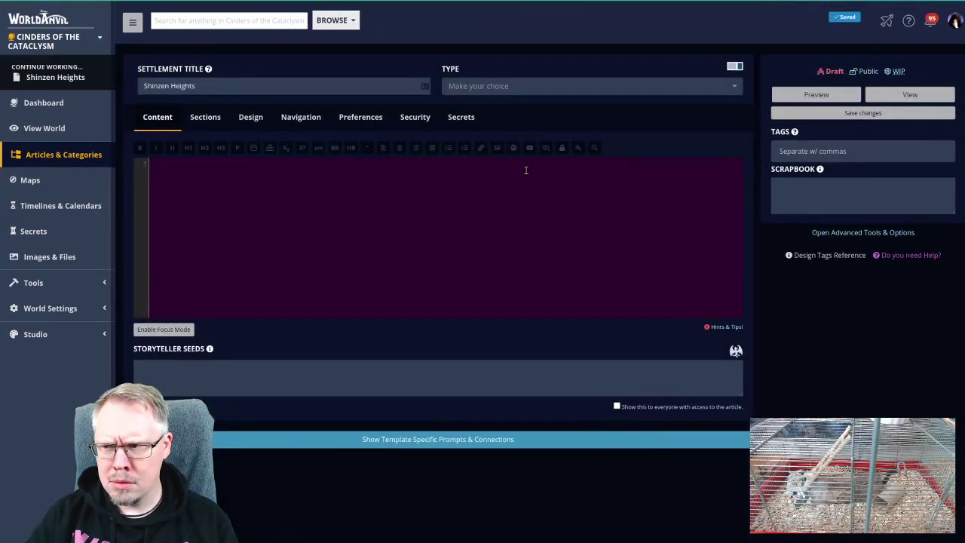
- Set the Shinzen Heights type to District, tag it Fusion City, District, Central and Shinzen Heights, and save the changes
click(494, 88)
text(distr)
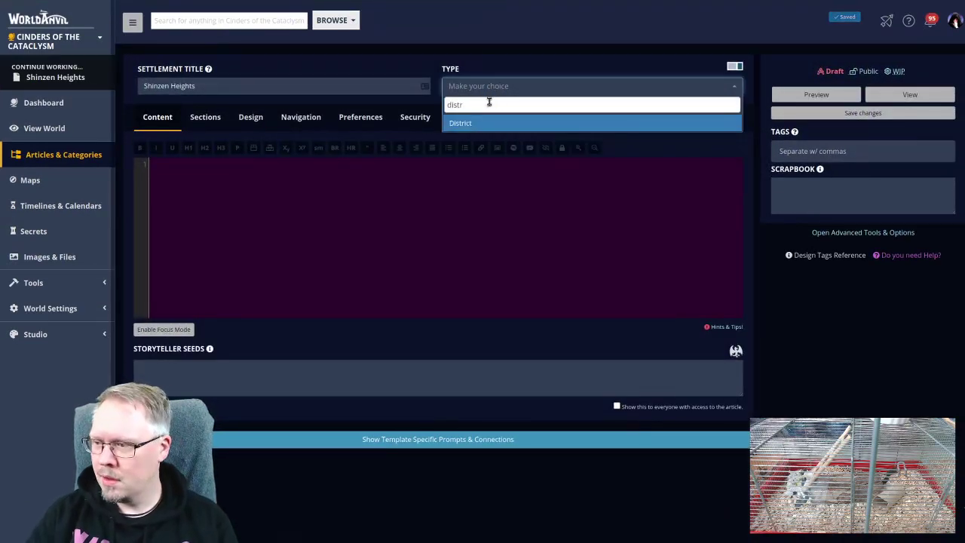
click(481, 123)
click(813, 144)
text(Fusion City,DF)
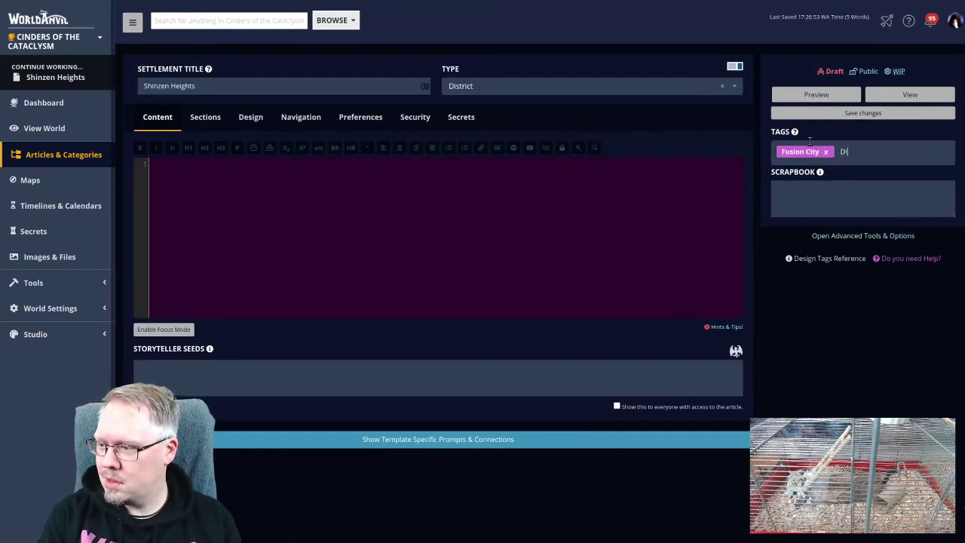
text(strict,Centr)
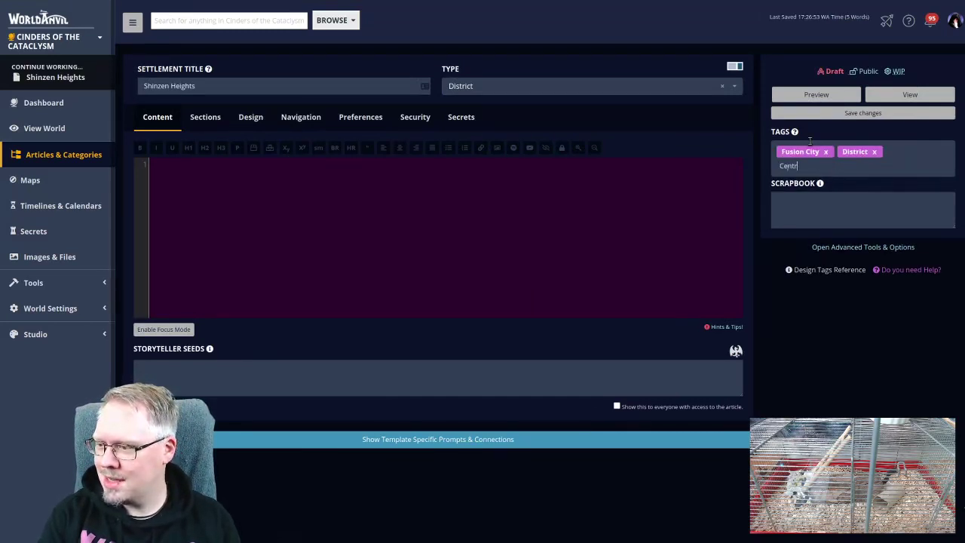
text(al,Shinzen Heights)
text(,)
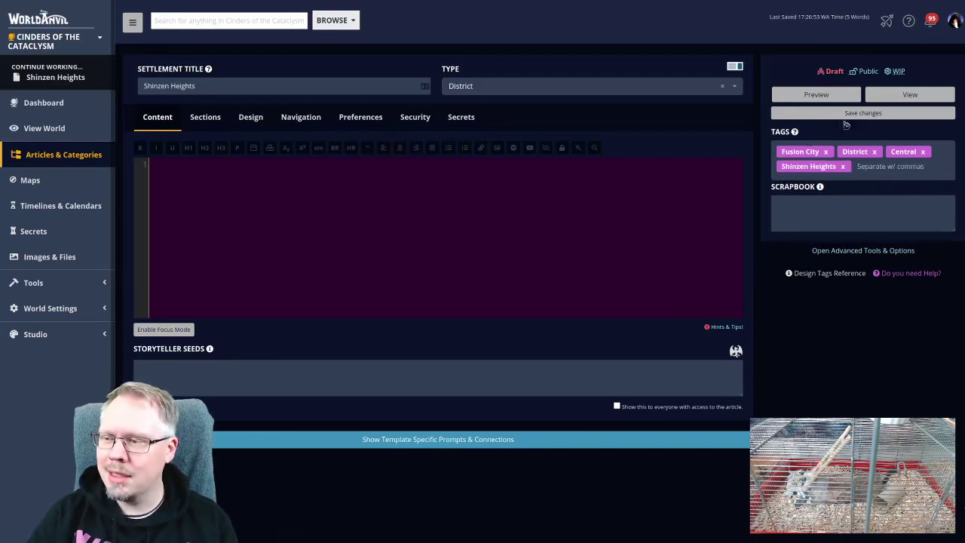
click(845, 113)
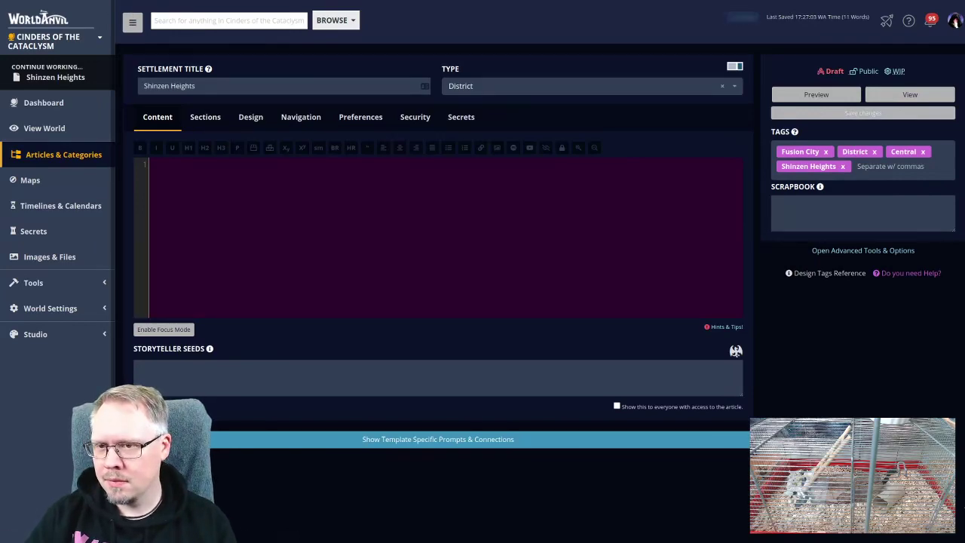
- Return to editing the Zanga Brotherhood article and assign Shinzen Heights as its parent article
key(alt+Left)
key(alt+Right)
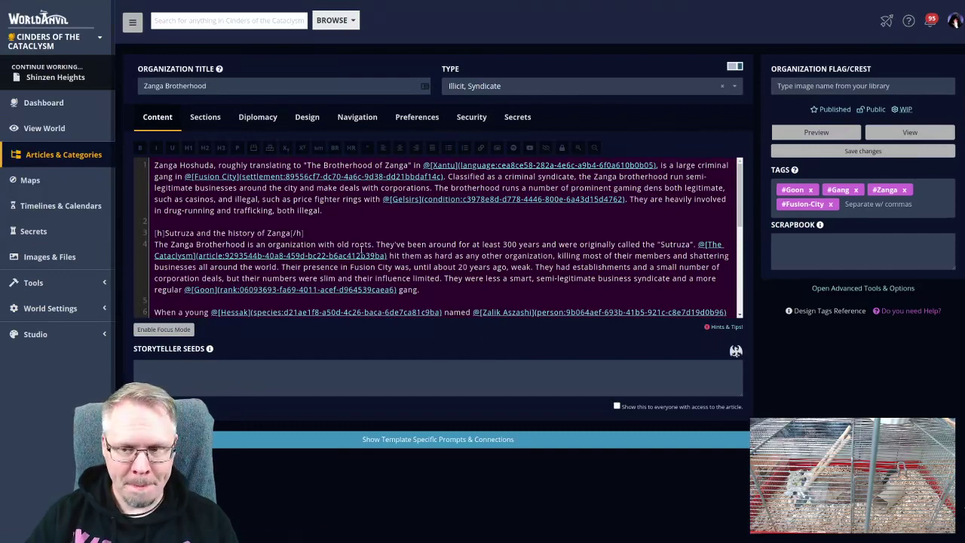
click(358, 121)
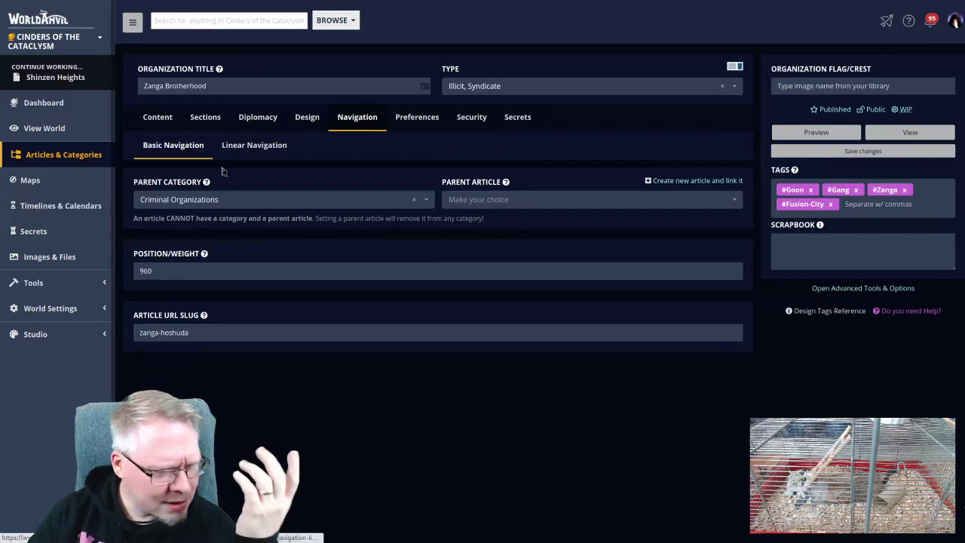
click(531, 201)
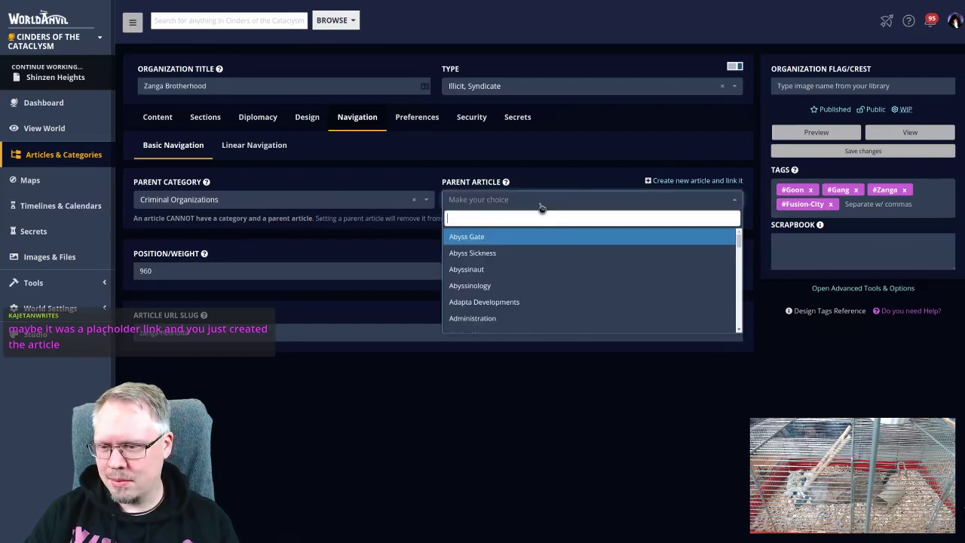
text(shin)
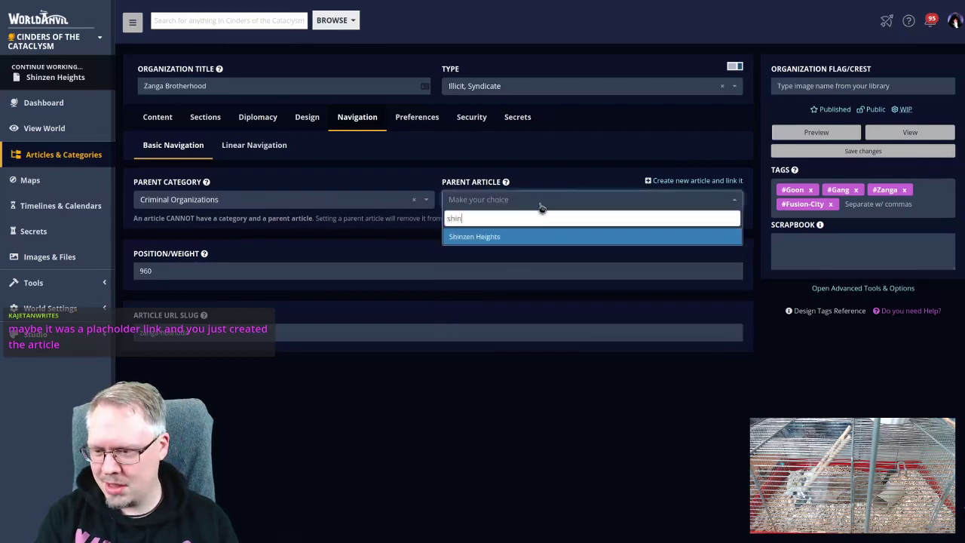
click(485, 236)
- Replace all the old hash-prefixed Zanga Brotherhood tags with Fusion City, Criminal and Gang
click(813, 193)
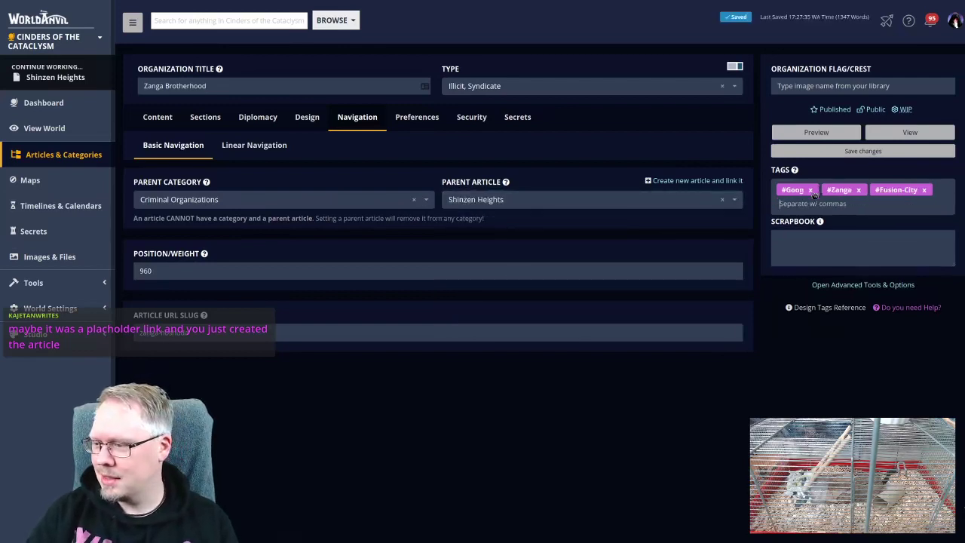
click(811, 190)
click(815, 191)
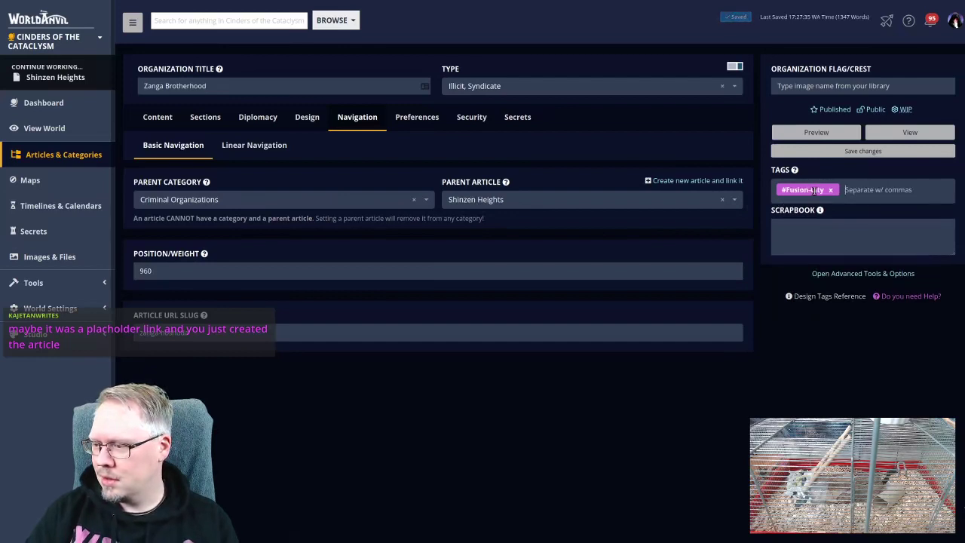
click(830, 189)
text(Fusion City)
key(Return)
text(Criminal)
key(Return)
text(Gang)
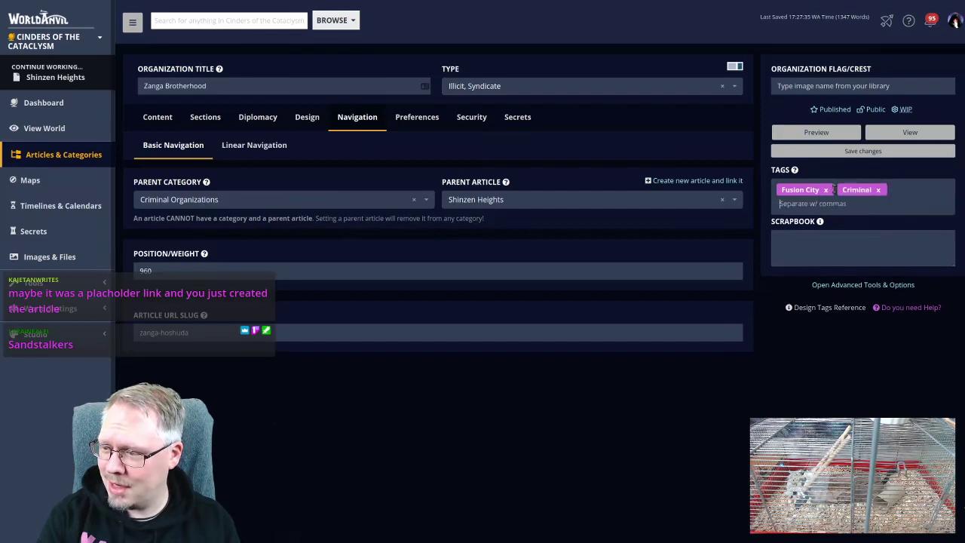
key(Return)
- Add the tags Zanga Brotherhood, Zanga Hoshuda and Shinzen Heights to the Zanga Brotherhood article
text(Zanga)
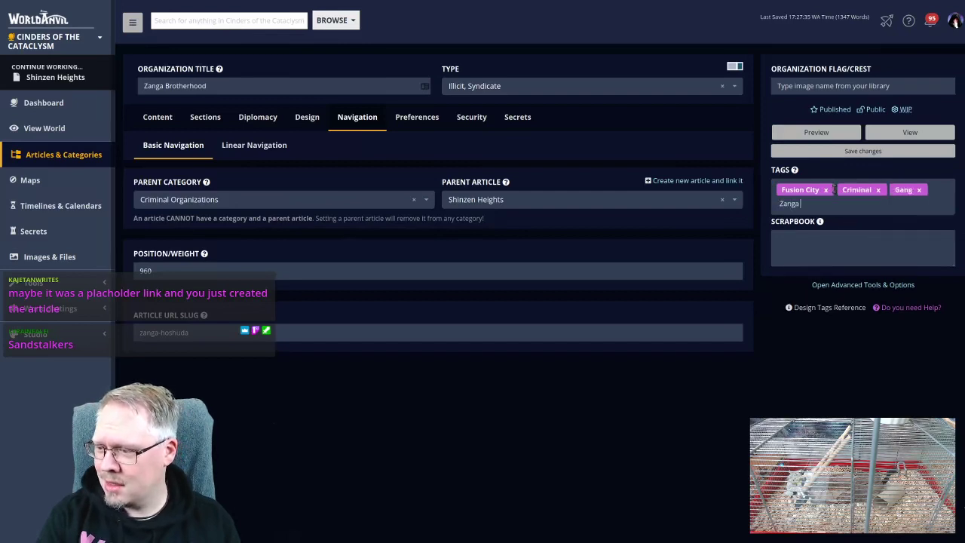
text( Brotherhoo)
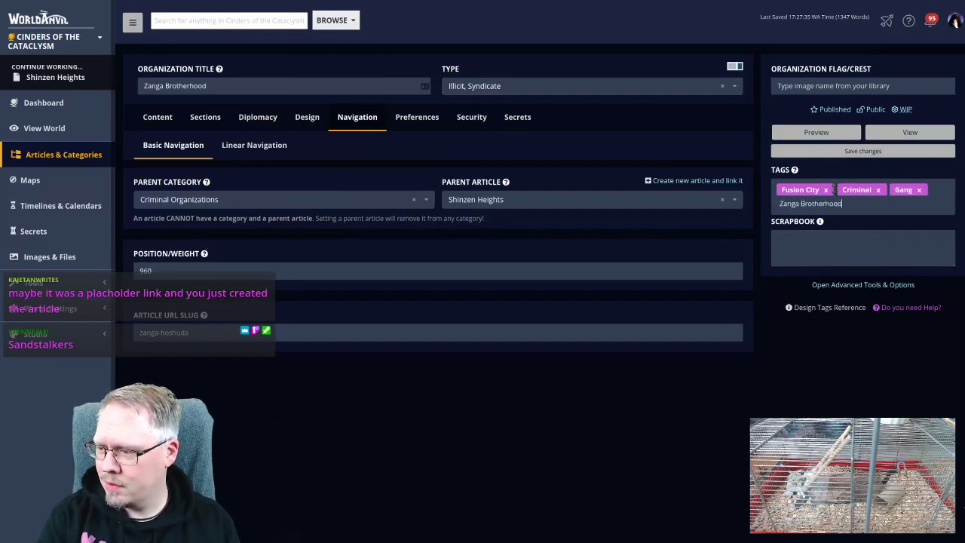
text(d)
key(Return)
text(Zanga Hoshud)
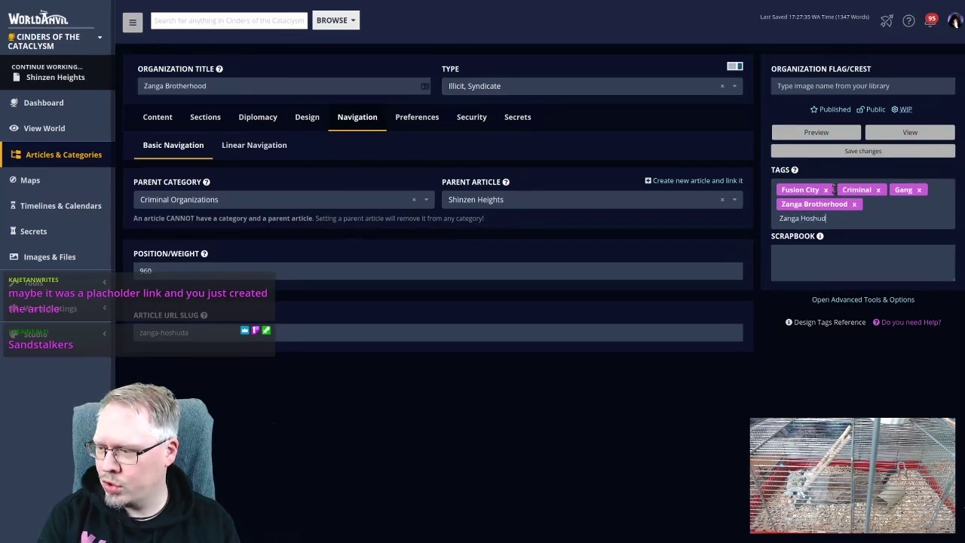
text(a)
key(Return)
text(Shinz)
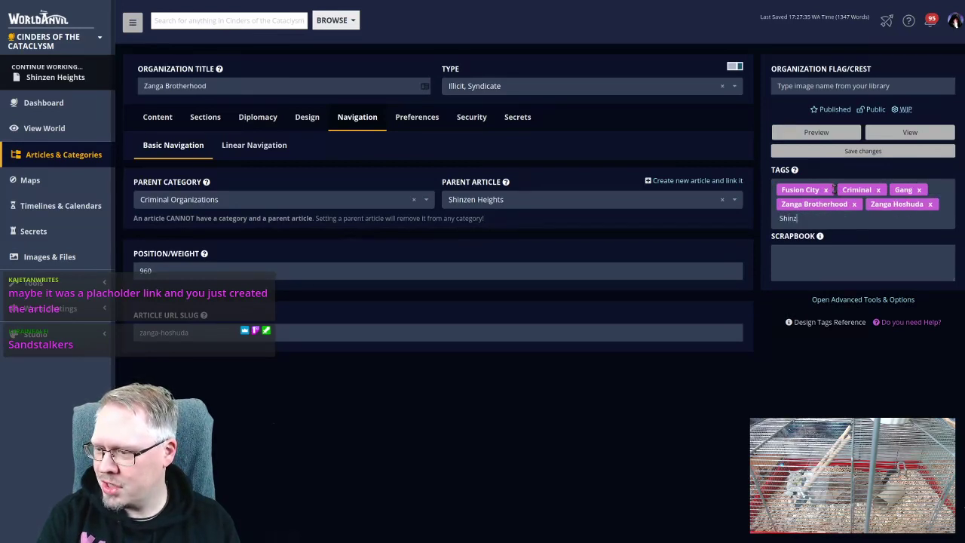
text(en Heights)
key(Return)
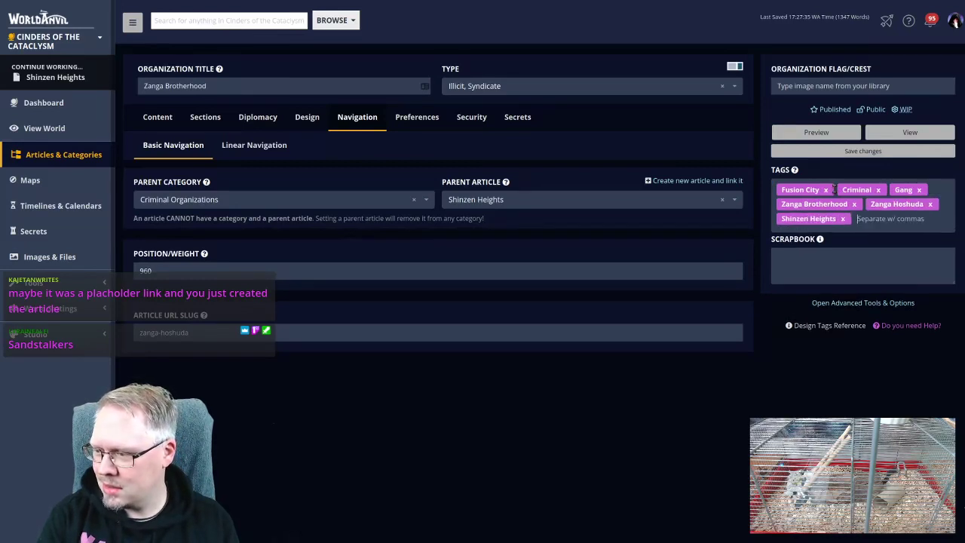
- Add the gang leader's full name as a tag, copying the surname's spelling from the article content
text(Zalik)
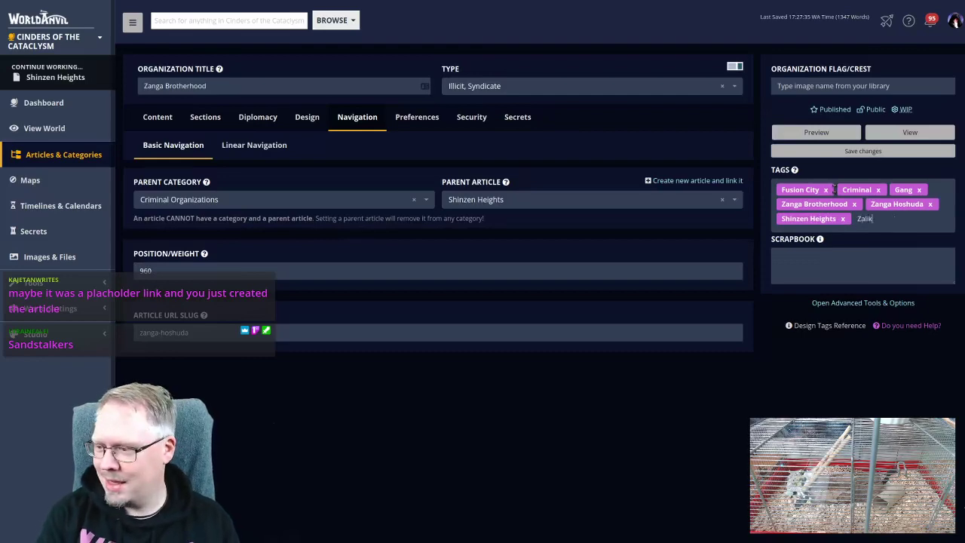
text( As)
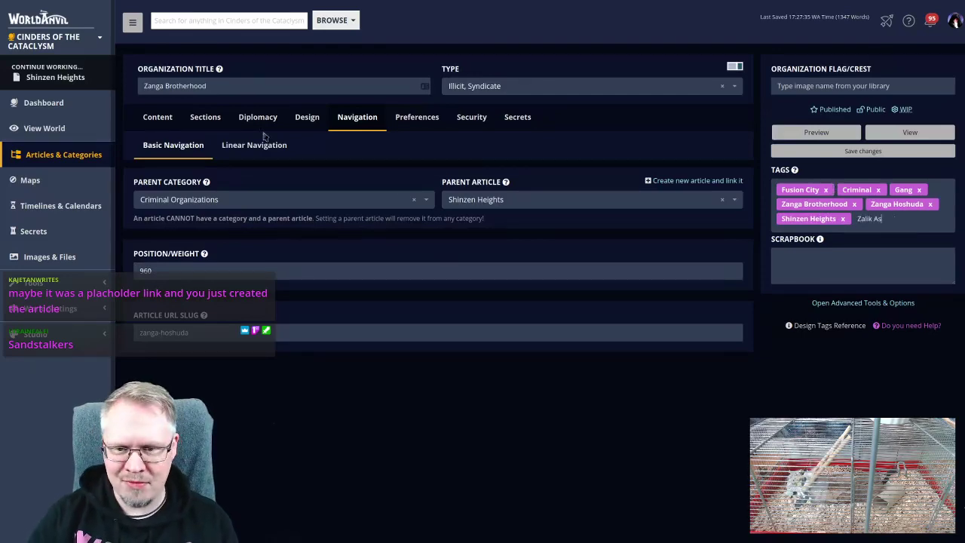
key(Return)
click(158, 117)
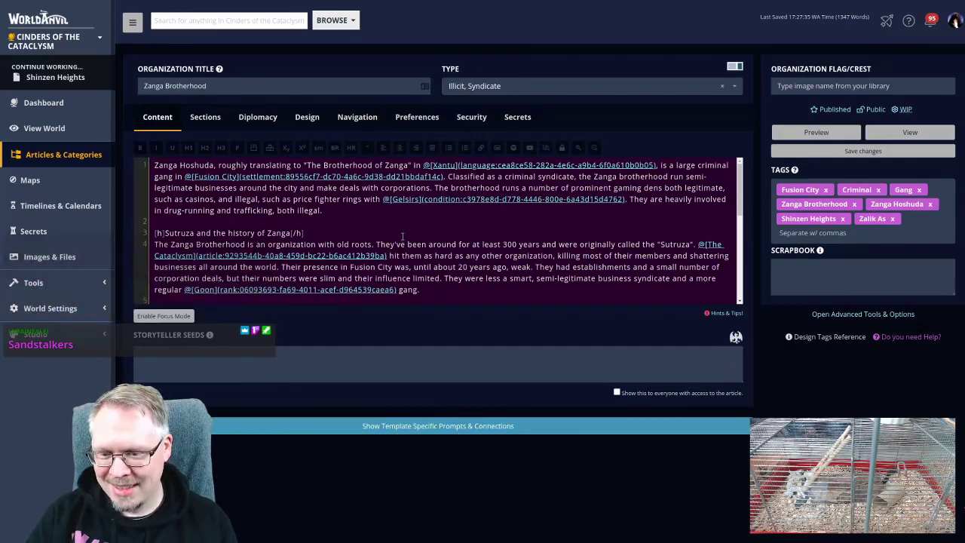
scroll(402, 236, down, 2)
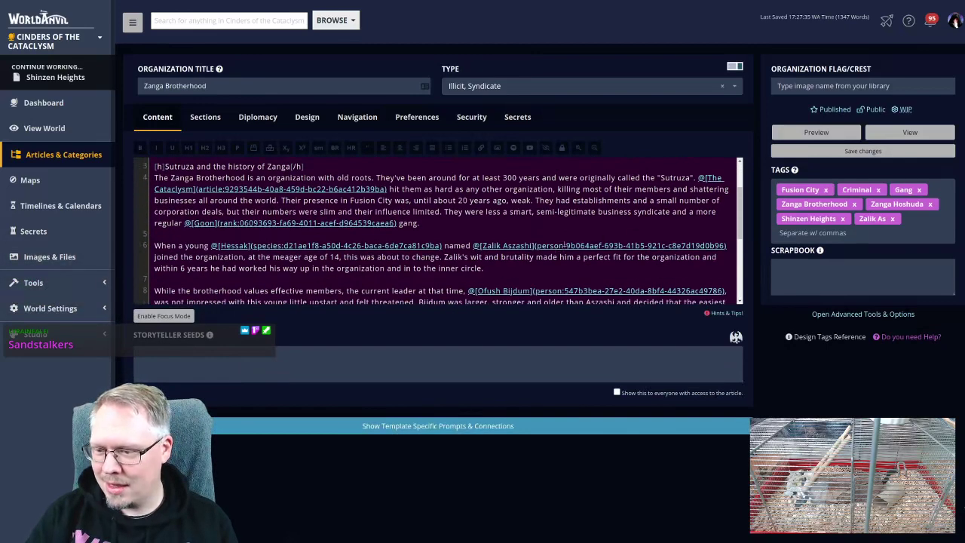
double_click(515, 245)
key(ctrl+c)
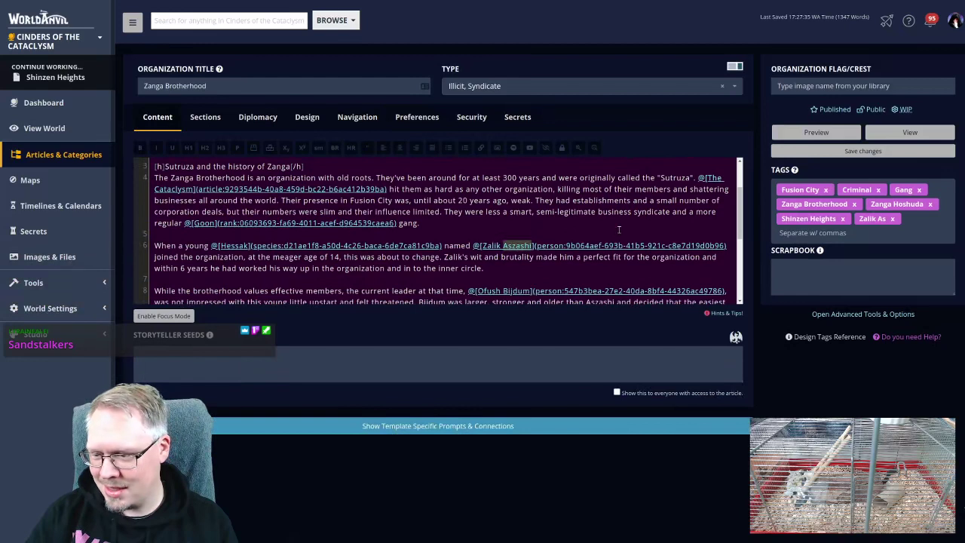
click(896, 219)
text(Zalik)
key(ctrl+v)
key(Return)
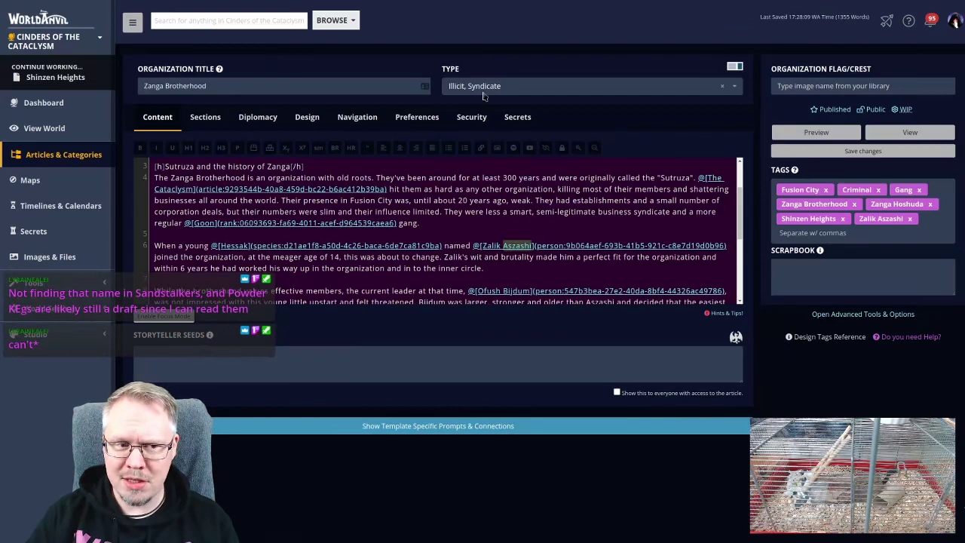
- View the published Zanga Brotherhood article and look through it down to the parent article link
click(909, 134)
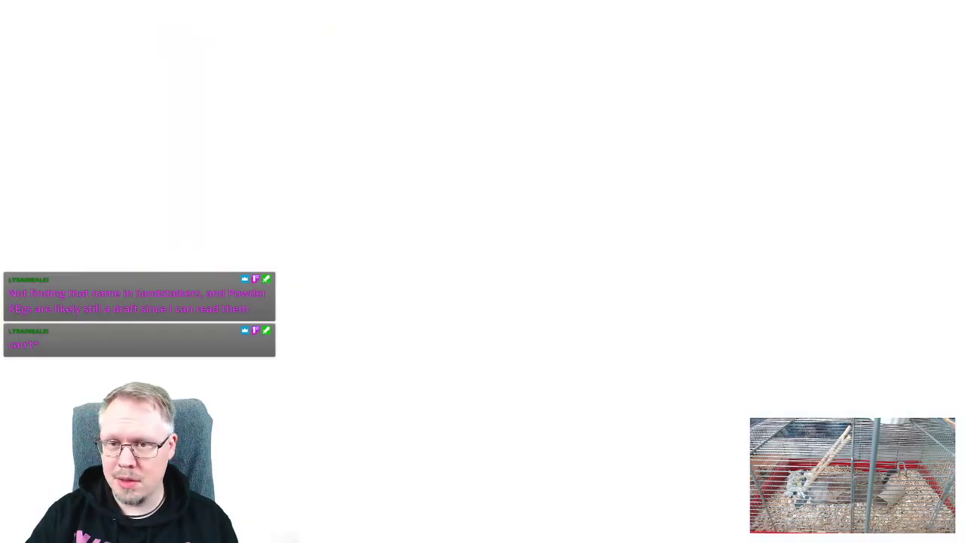
scroll(386, 313, down, 10)
scroll(387, 310, up, 10)
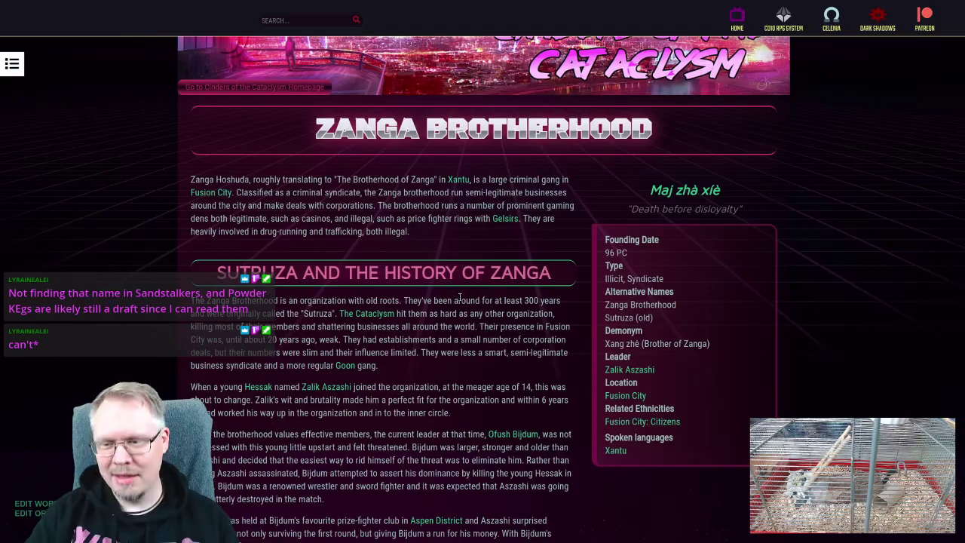
scroll(474, 349, down, 15)
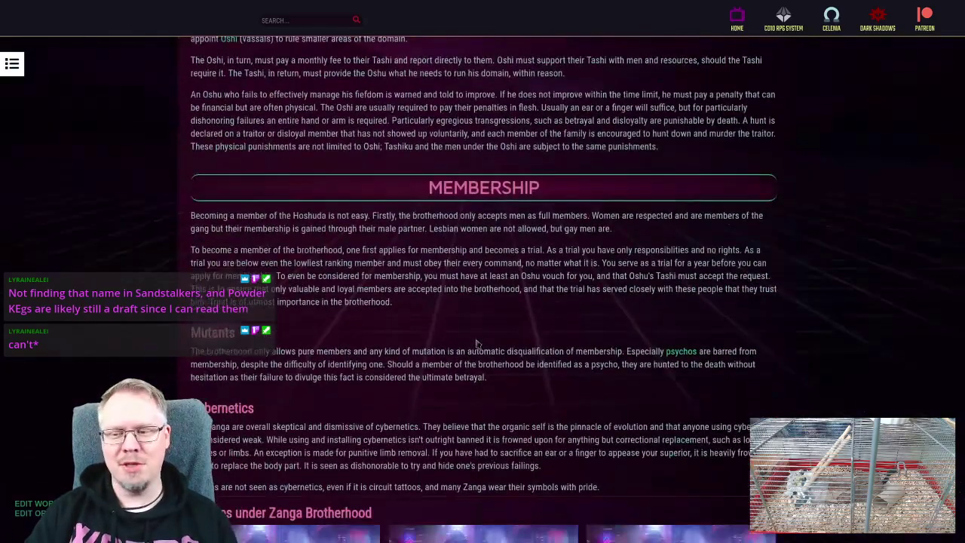
scroll(475, 336, down, 4)
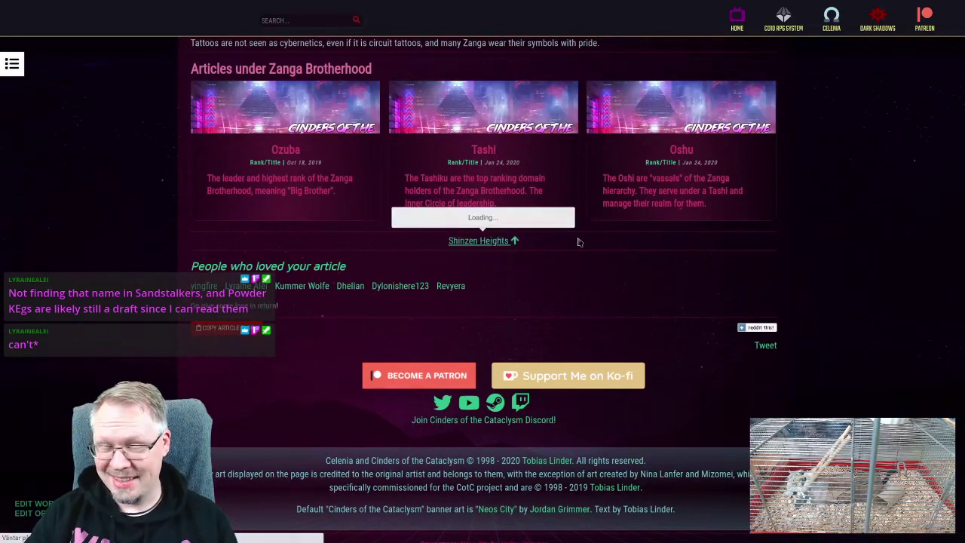
- Open the Shinzen Heights article for editing and shorten its URL slug to shinzen-heights
click(490, 240)
scroll(442, 226, down, 4)
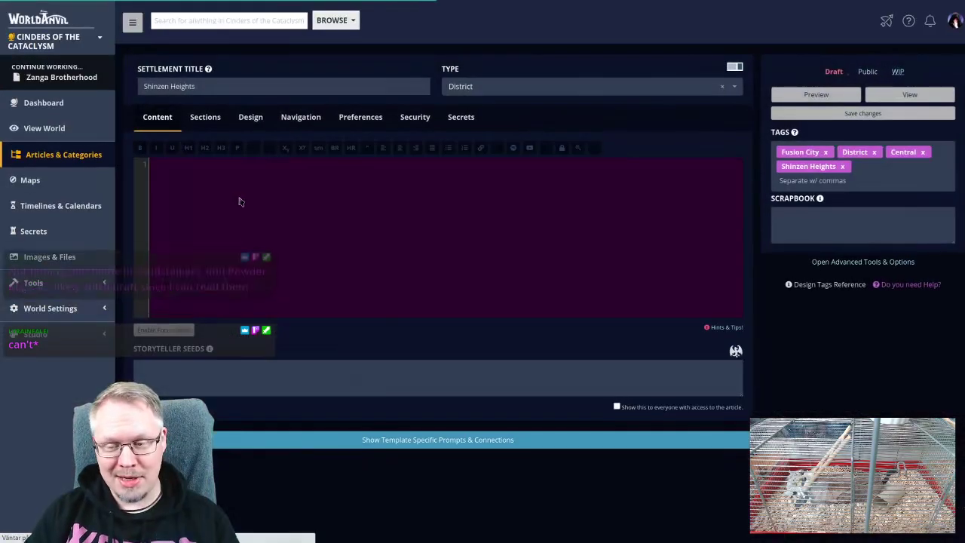
click(292, 115)
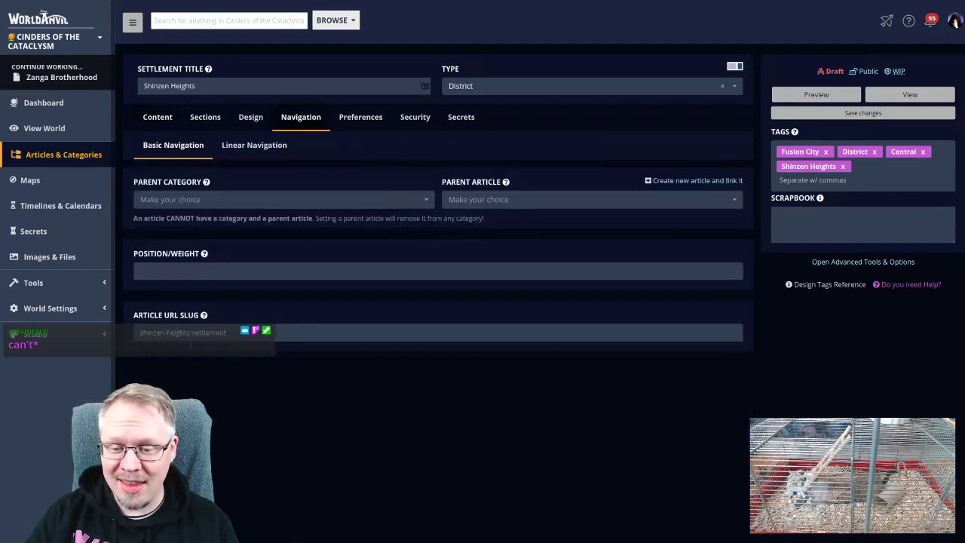
click(291, 335)
double_click(312, 334)
key(BackSpace)
key(BackSpace)
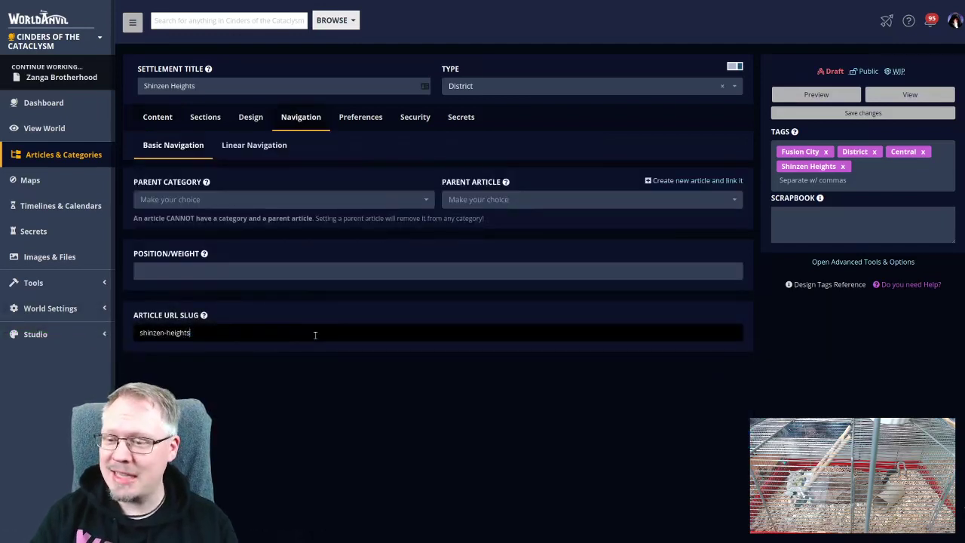
- Consult the Fusion City districts map to check where Shinzen Heights lies before choosing its parent article
click(568, 200)
text(ce)
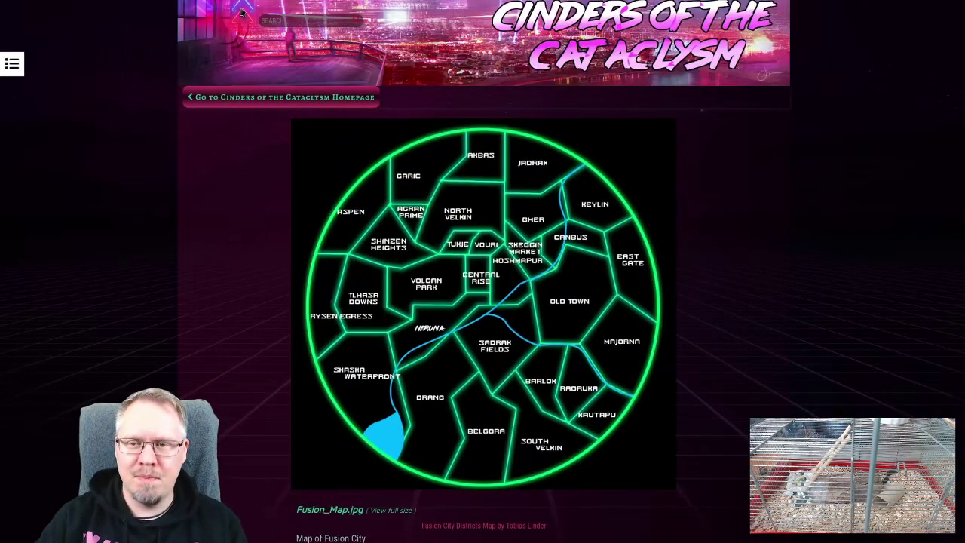
scroll(276, 294, down, 1)
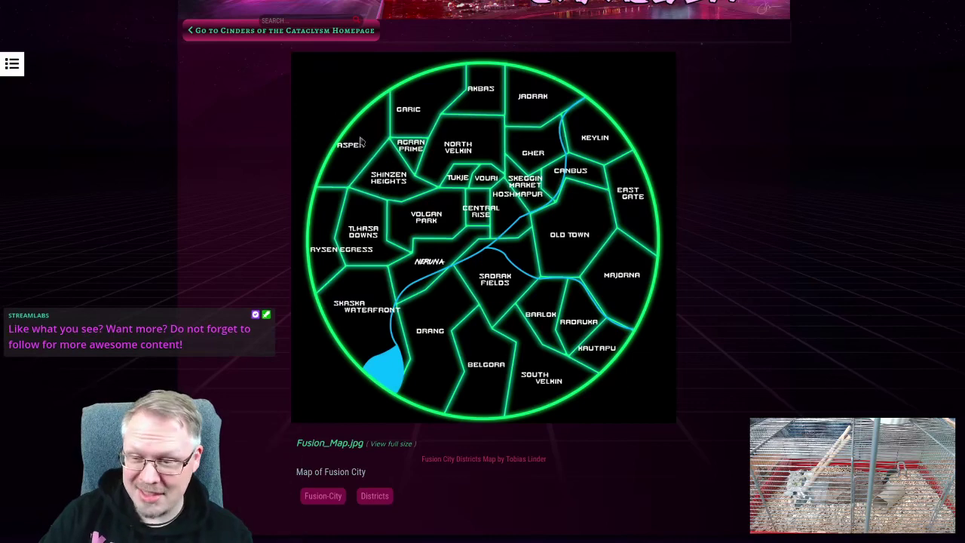
key(ctrl+Tab)
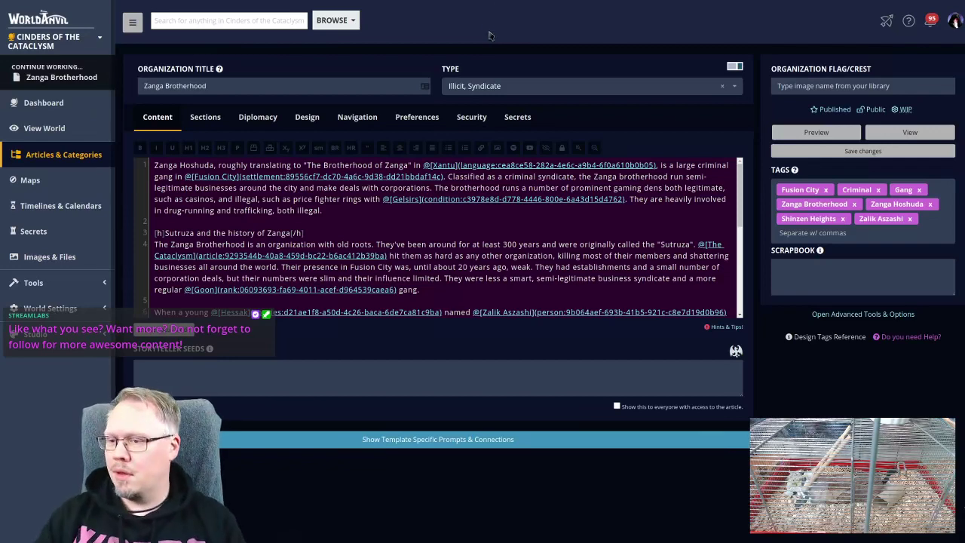
key(ctrl+Tab)
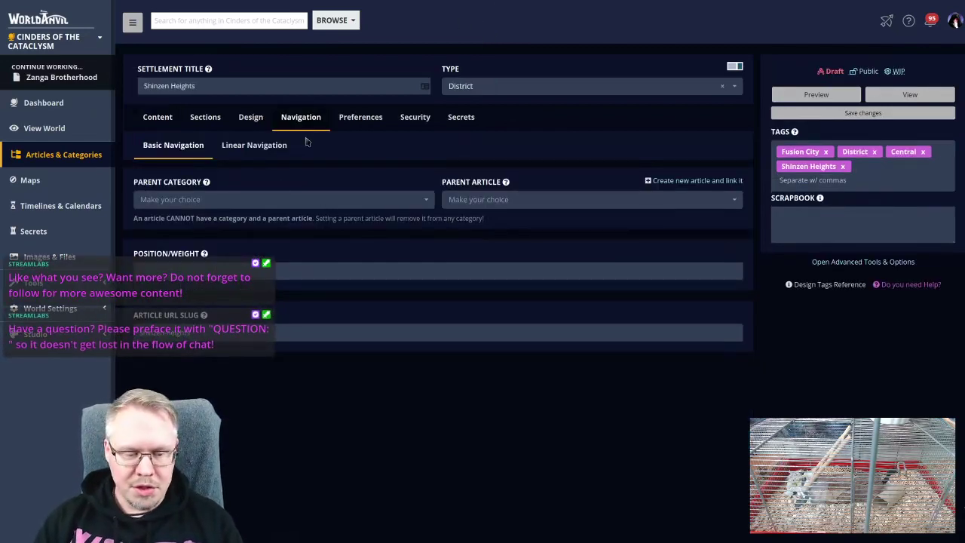
- Set the parent article of Shinzen Heights to Perimeter and save the article
click(484, 202)
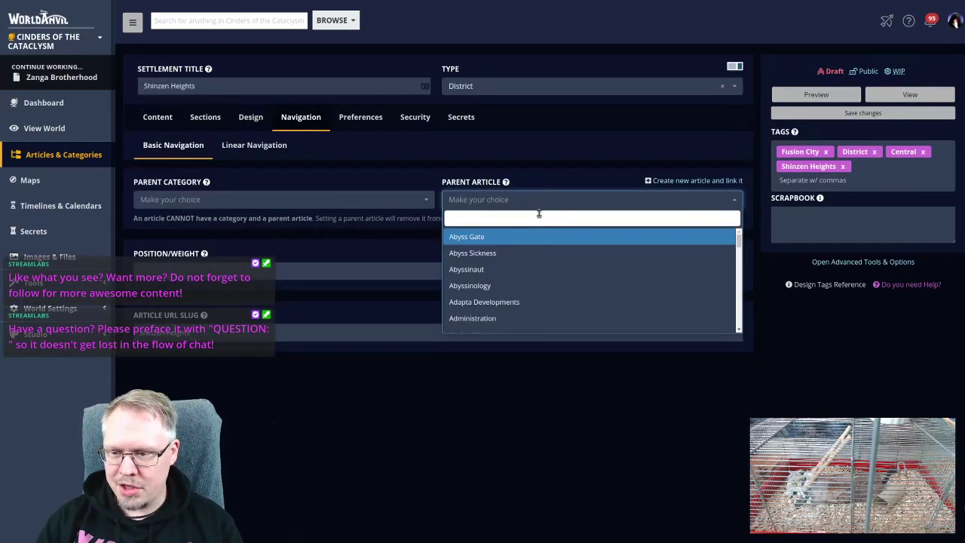
text(perim)
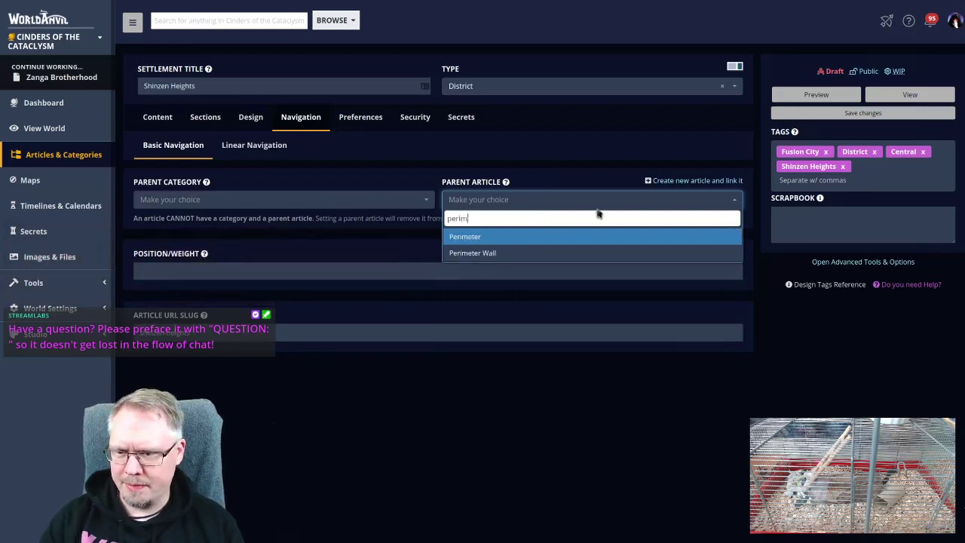
click(558, 236)
click(862, 118)
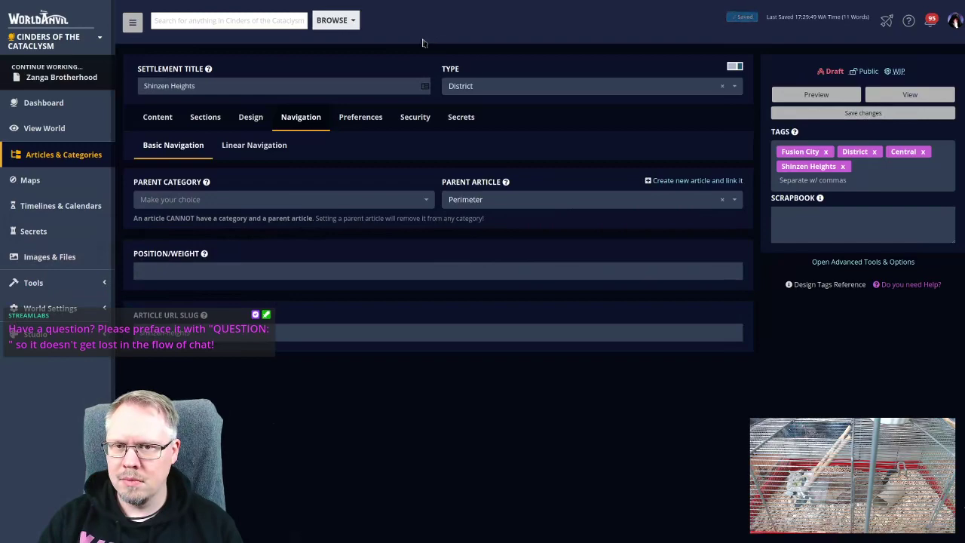
- View the published Bullet Creek settlement article and look through it from the introduction down to the guilds and factions section
click(213, 19)
text(view bullet)
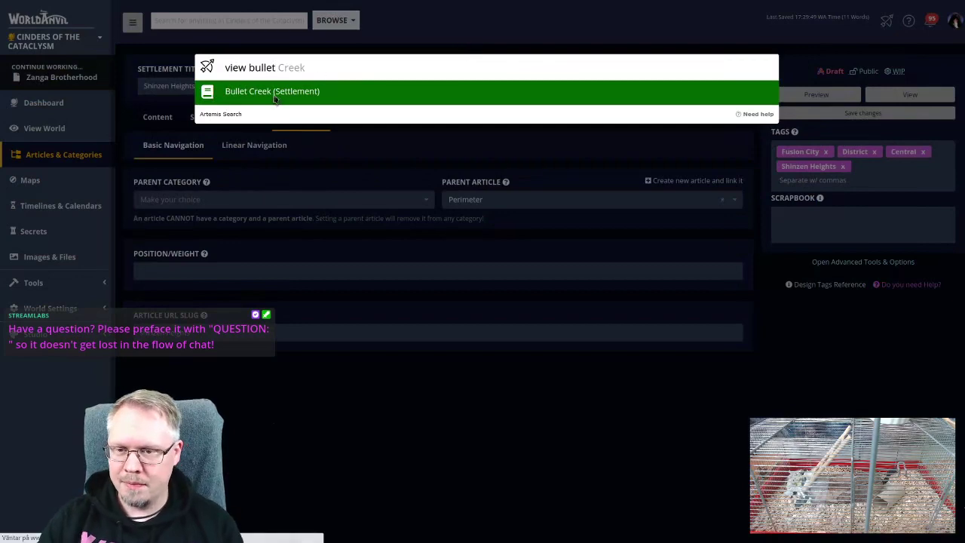
key(Return)
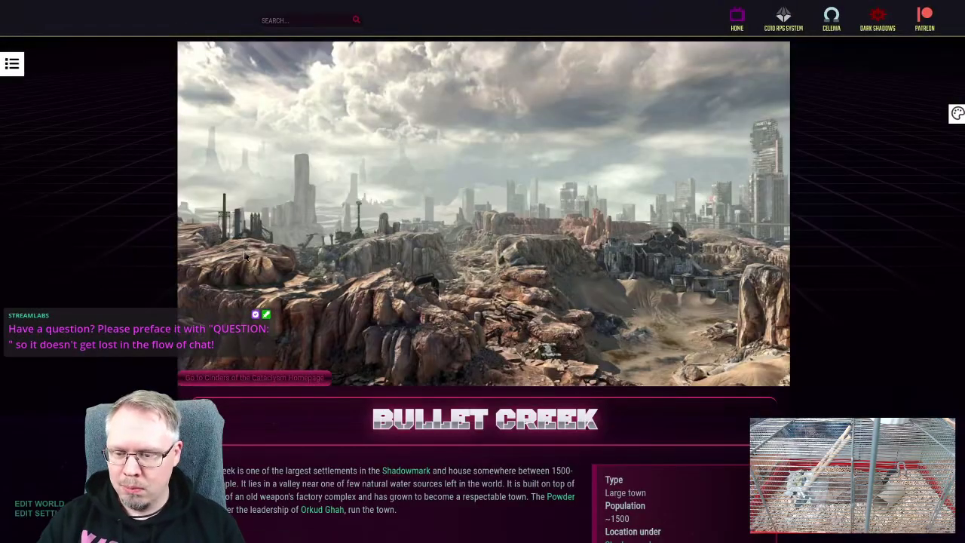
scroll(245, 241, down, 3)
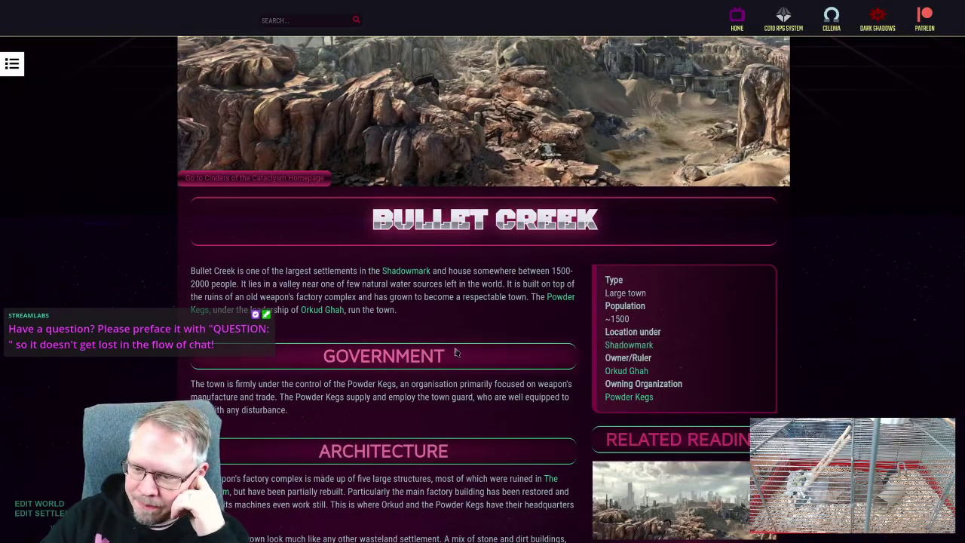
scroll(490, 347, down, 3)
scroll(490, 346, down, 5)
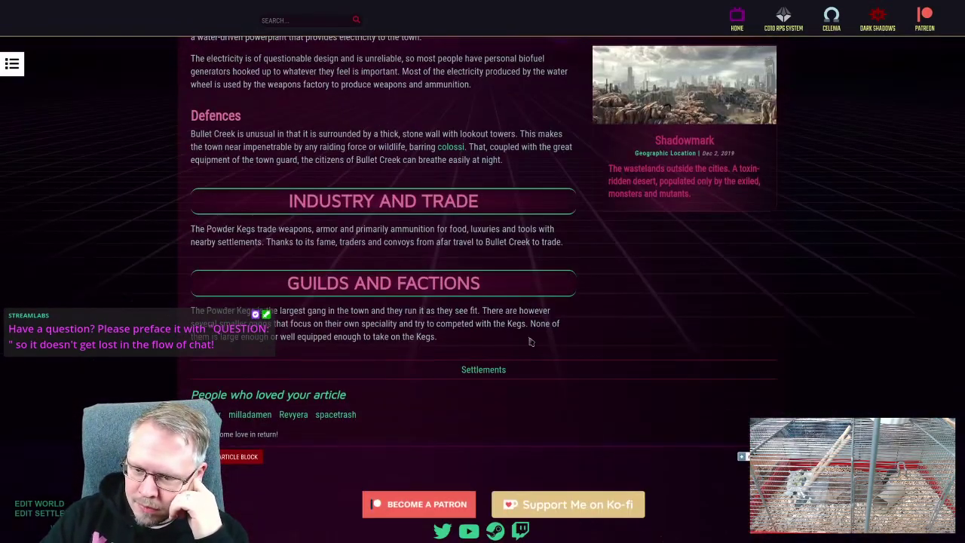
scroll(535, 342, up, 8)
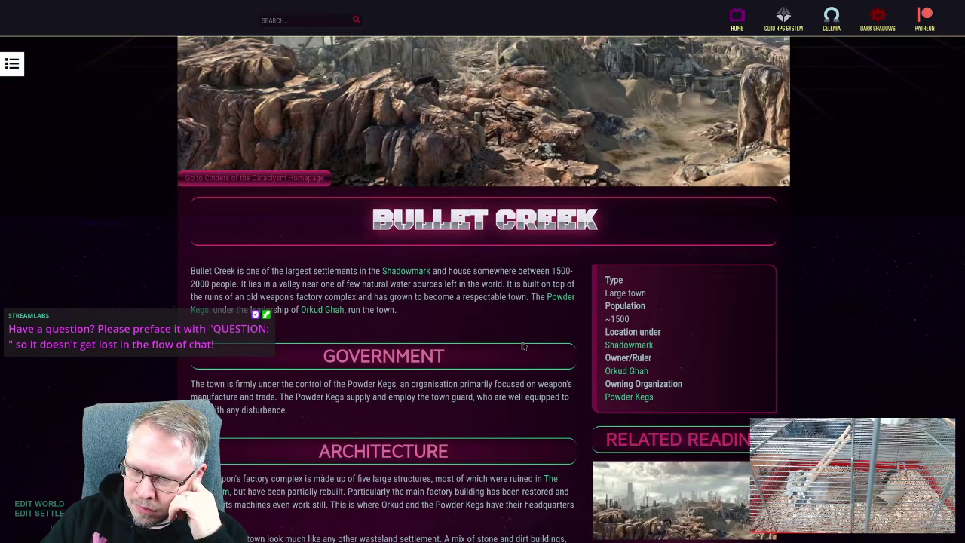
scroll(524, 346, up, 2)
- Search the world for haven, view the Haven settlement article and look through its details
click(285, 21)
text(HAV)
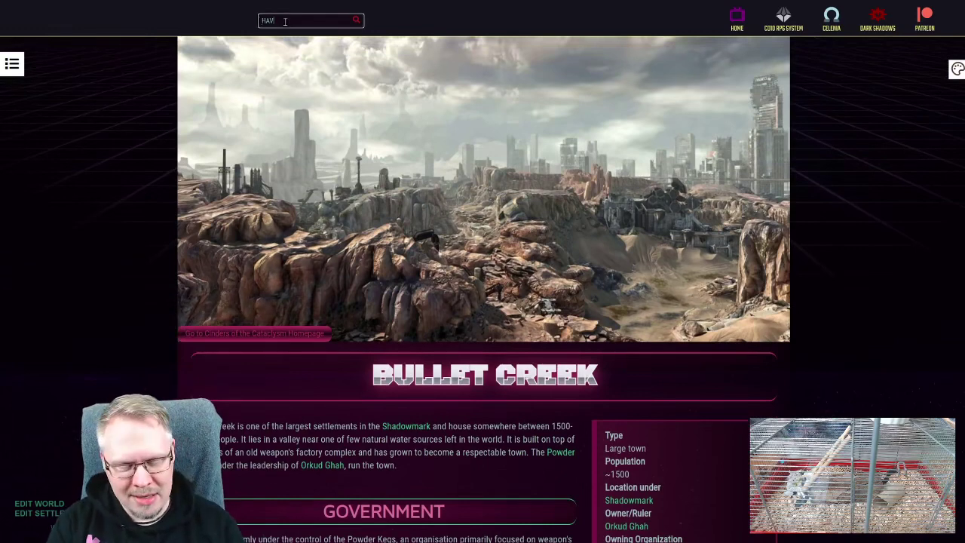
text(en)
key(Return)
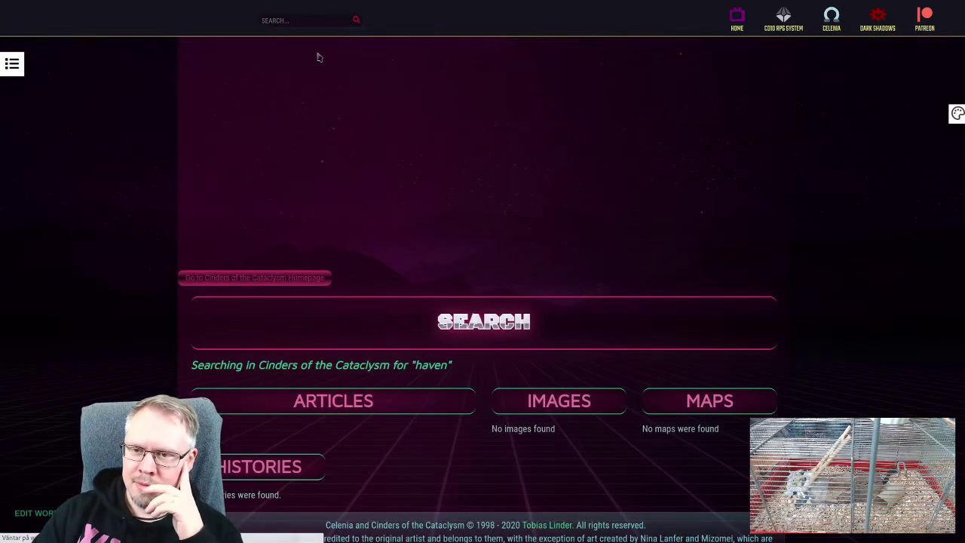
scroll(364, 457, down, 1)
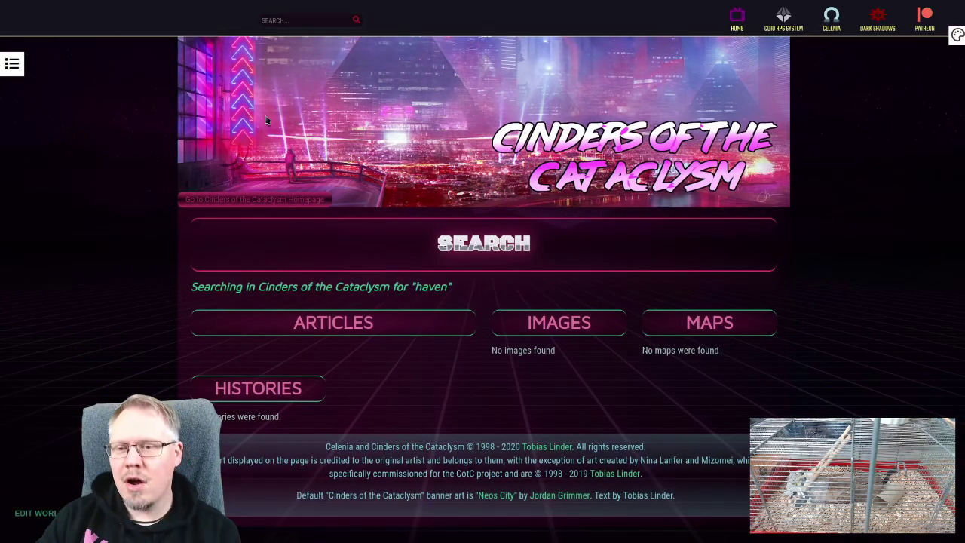
click(293, 18)
text(haven)
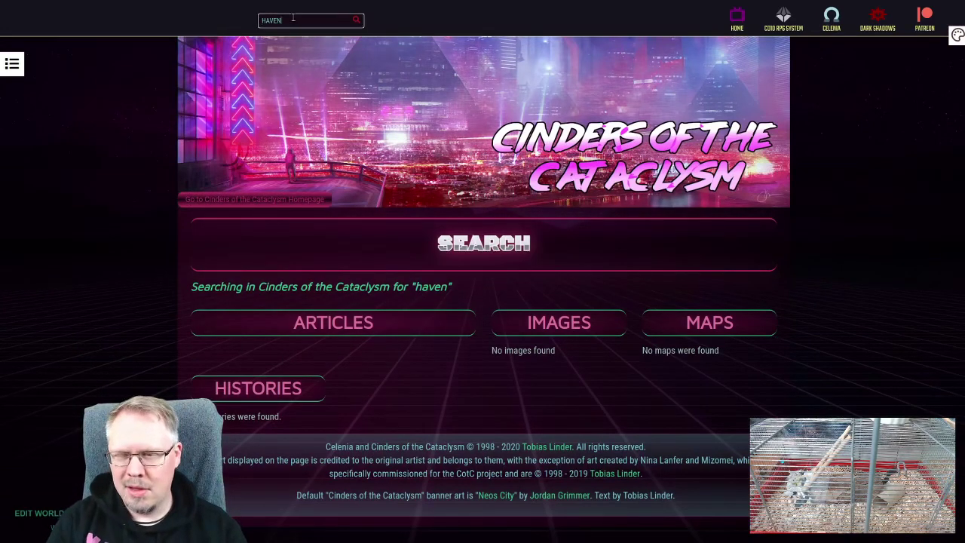
click(300, 36)
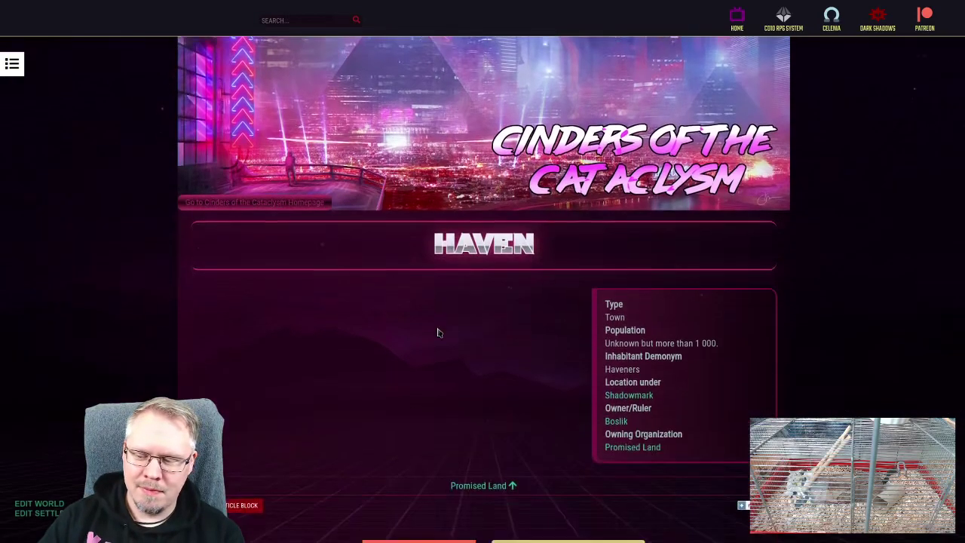
scroll(438, 333, down, 3)
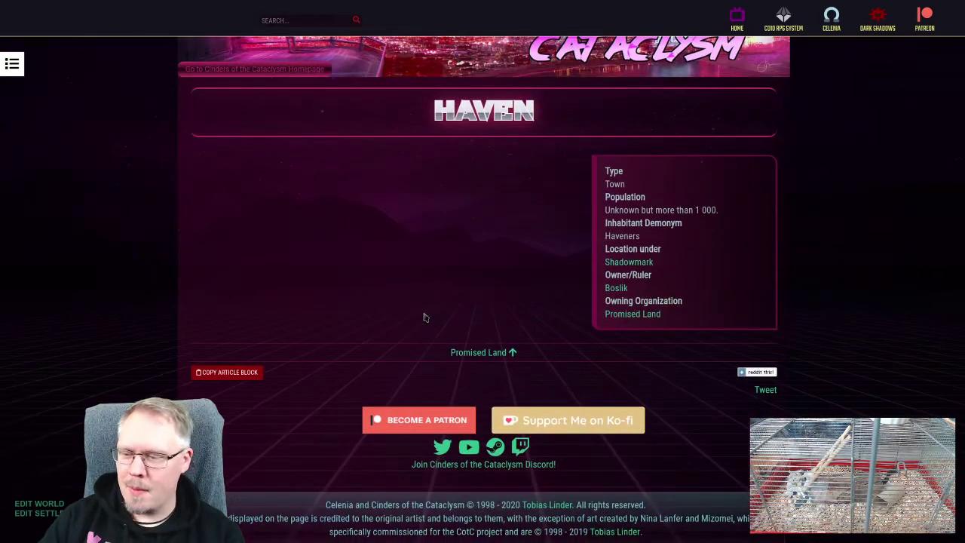
- View the Promised Land article through Haven's owning organization and read its history, territory, public agenda and trade sections
click(636, 315)
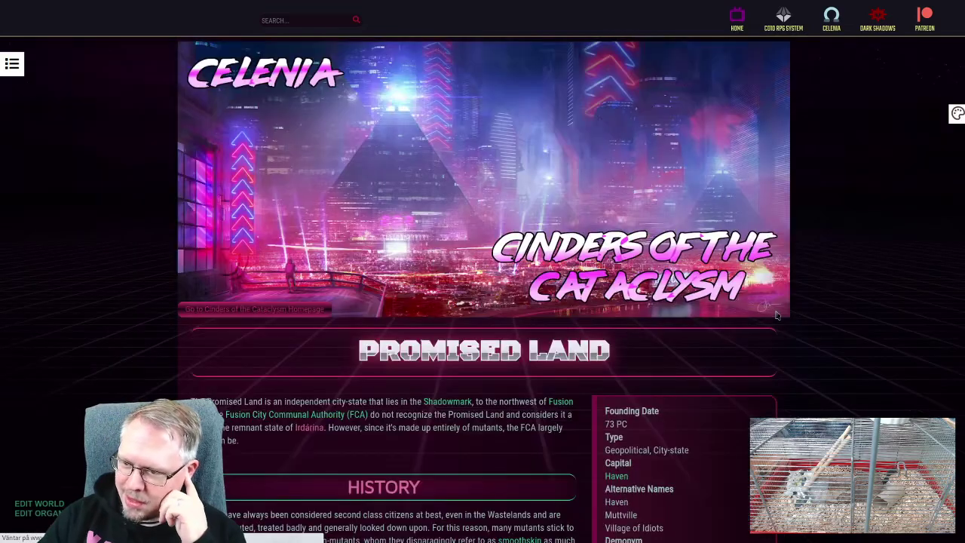
scroll(463, 423, down, 4)
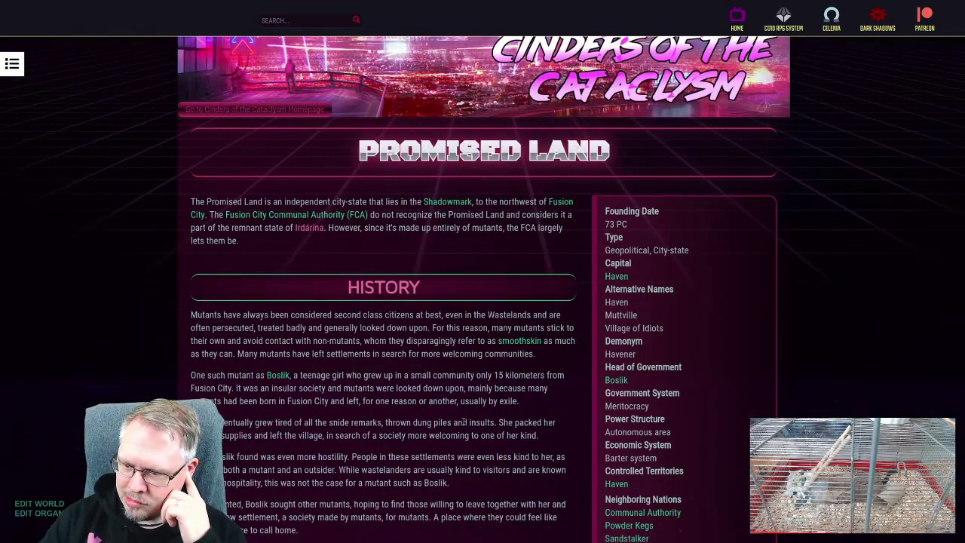
scroll(463, 423, down, 3)
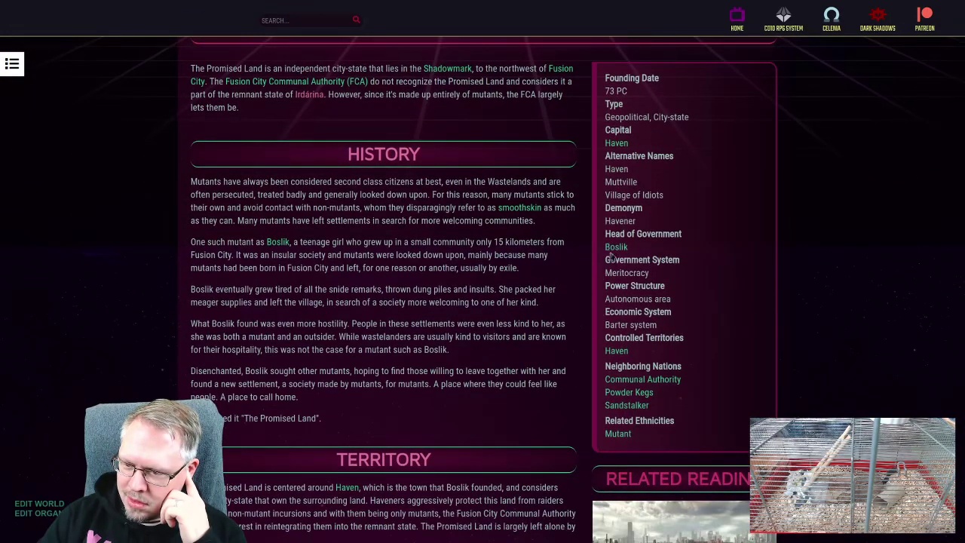
scroll(456, 424, down, 2)
scroll(455, 423, down, 1)
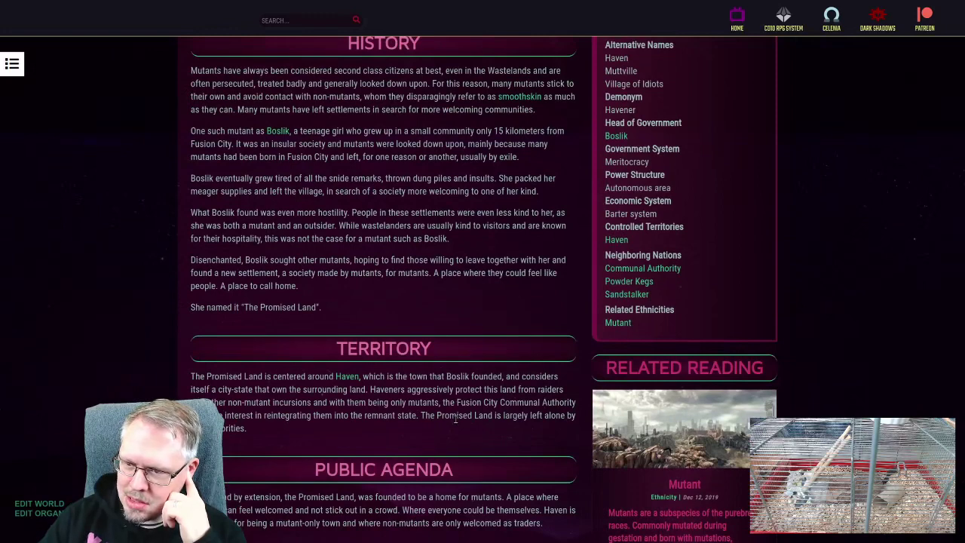
scroll(456, 420, down, 4)
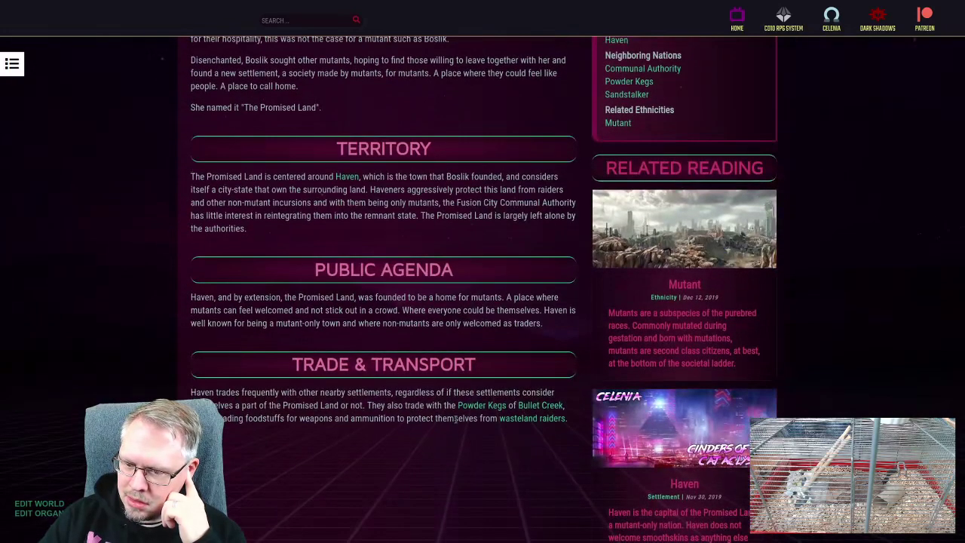
scroll(455, 420, down, 4)
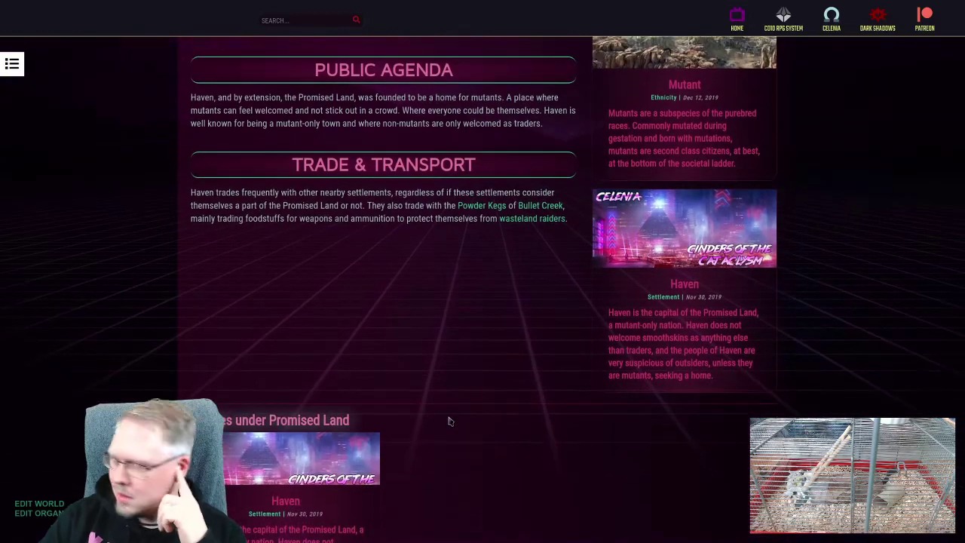
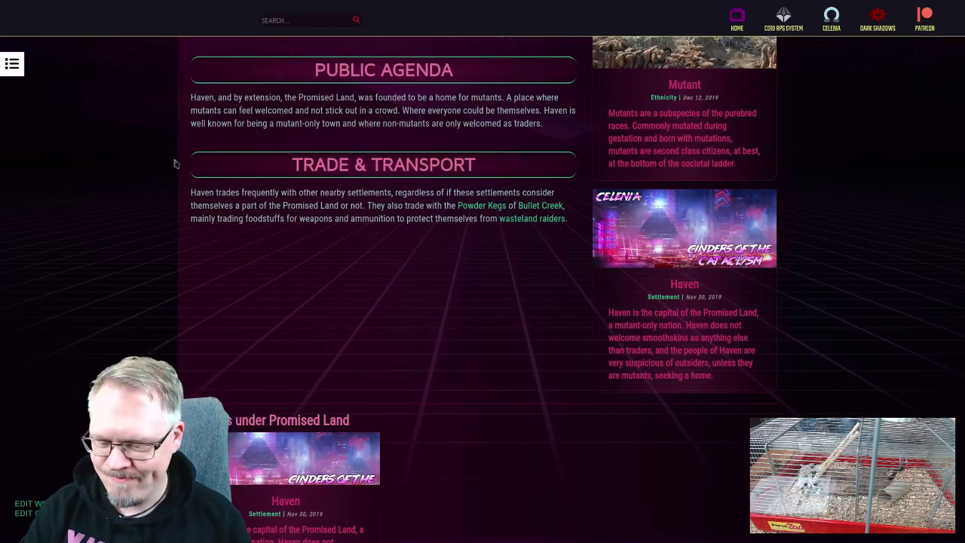
scroll(178, 315, up, 5)
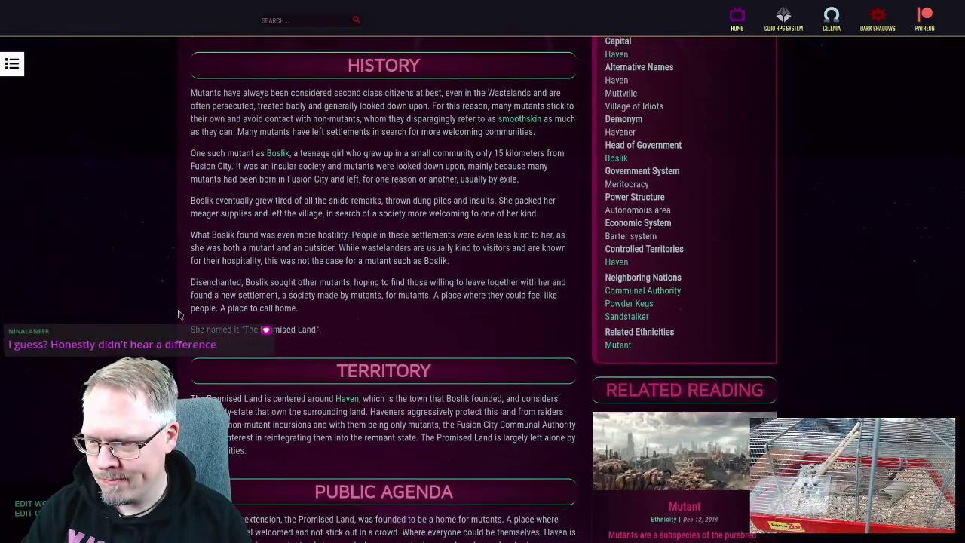
- Return to the Criminal Organizations category and review the Chainringers article's description and details
scroll(181, 312, up, 5)
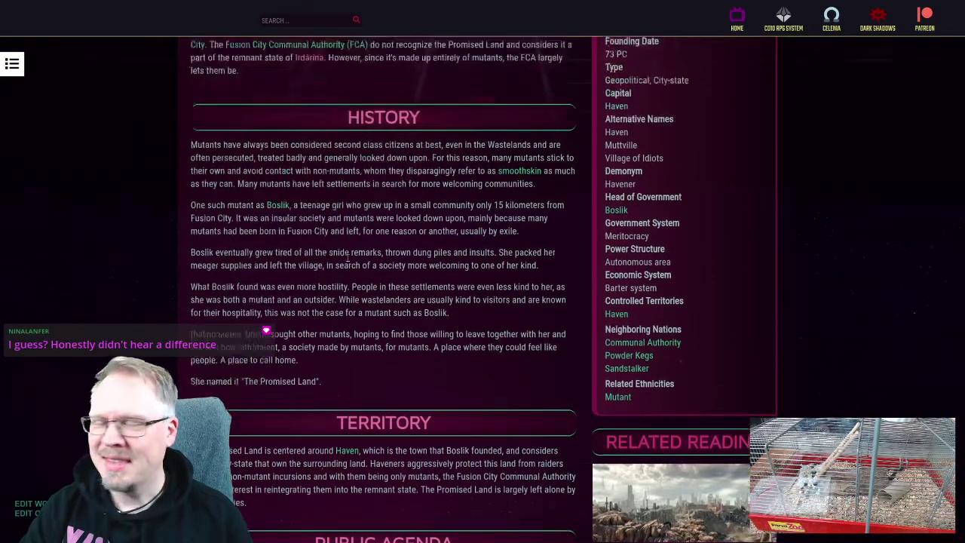
key(ctrl+Tab)
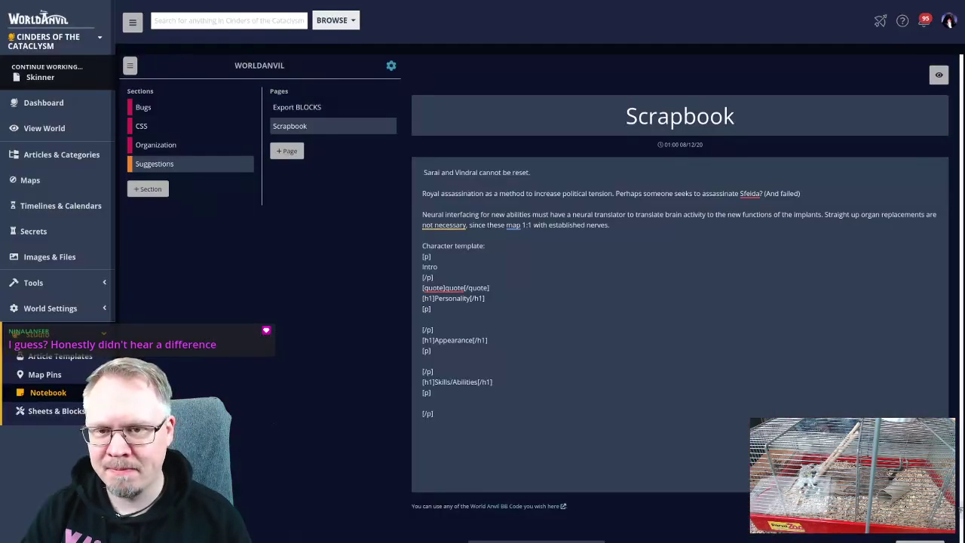
key(ctrl+Tab)
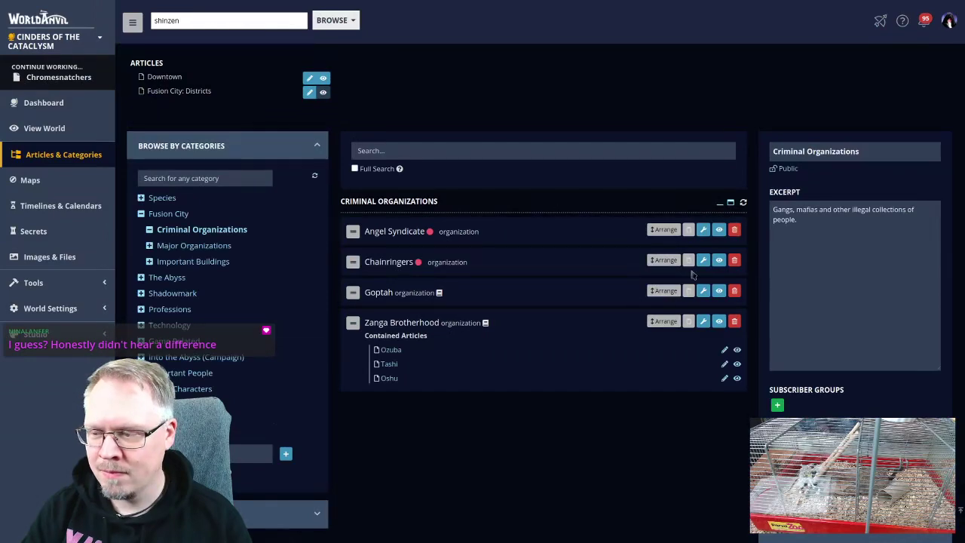
click(719, 260)
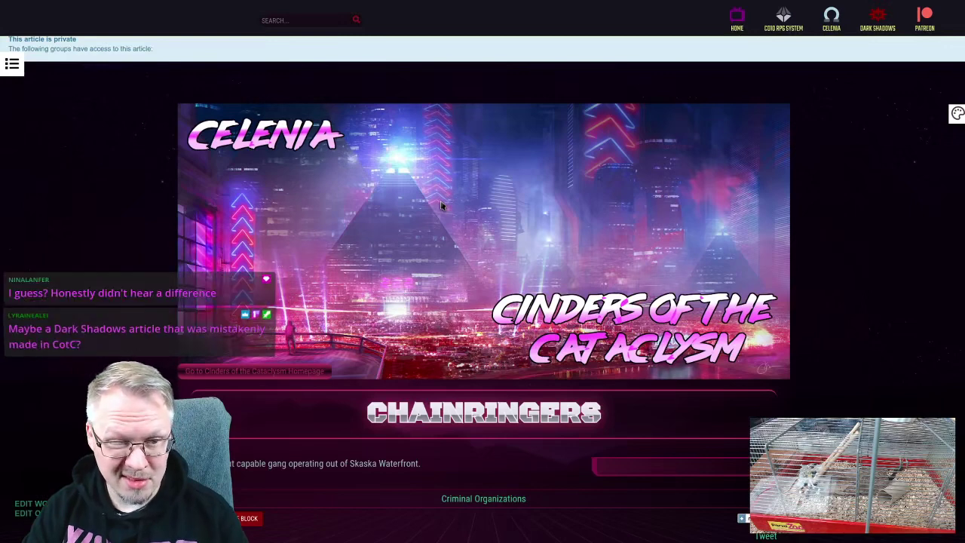
scroll(442, 203, down, 2)
scroll(442, 202, down, 3)
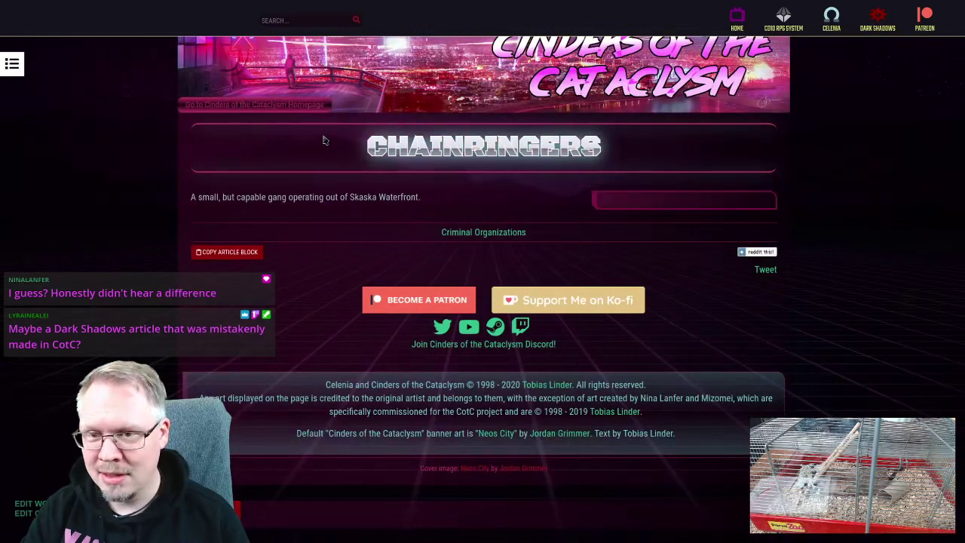
key(ctrl+w)
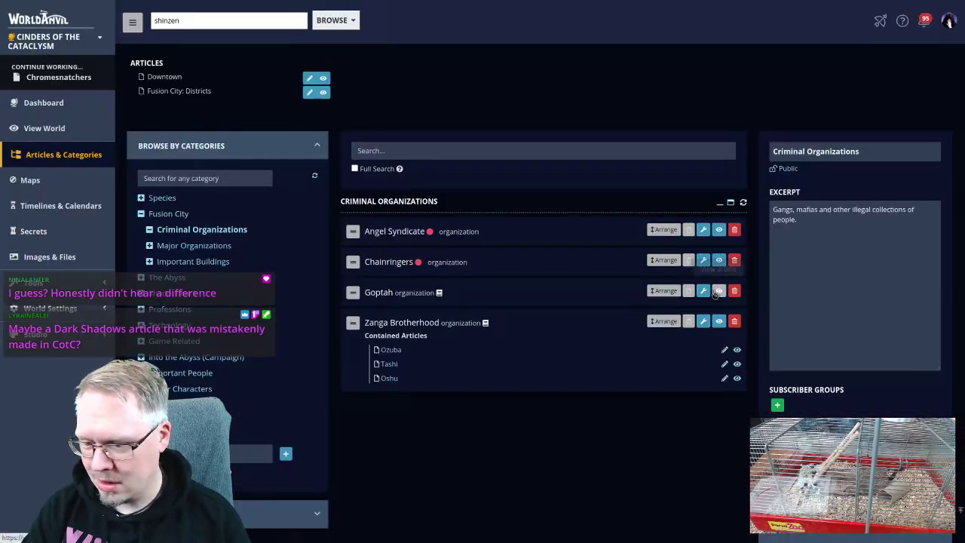
- Review the Angel Syndicate and Goptah articles, then return to the Criminal Organizations list
key(ctrl+tab)
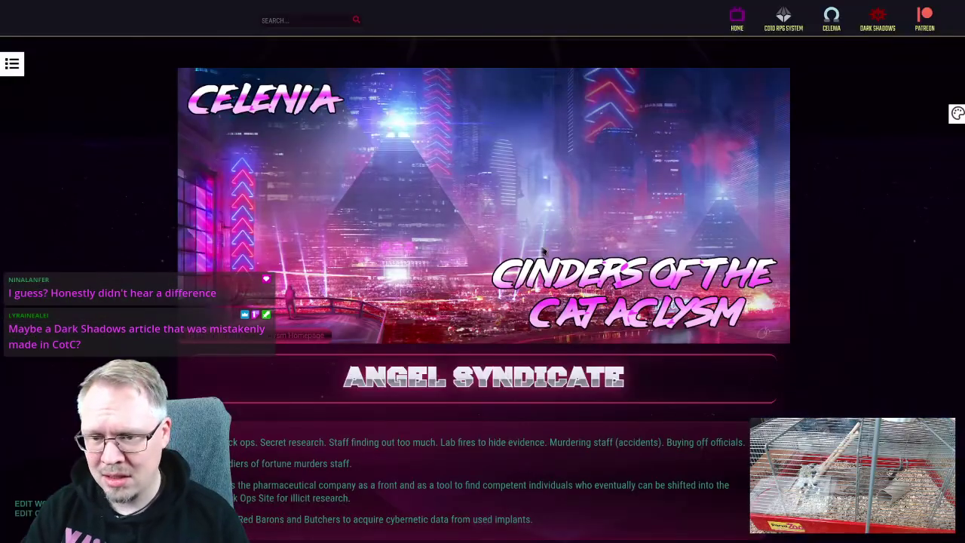
scroll(445, 290, down, 5)
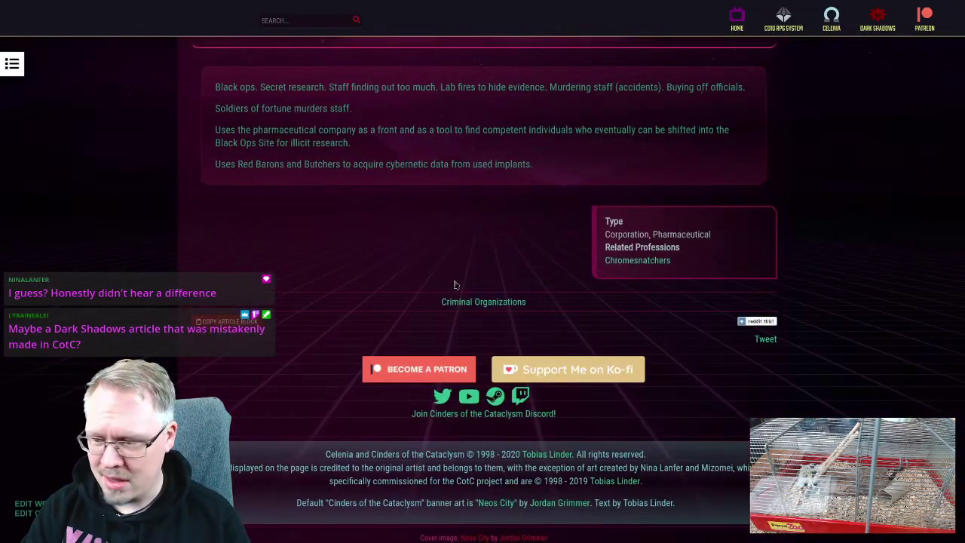
key(ctrl+Tab)
scroll(468, 287, down, 5)
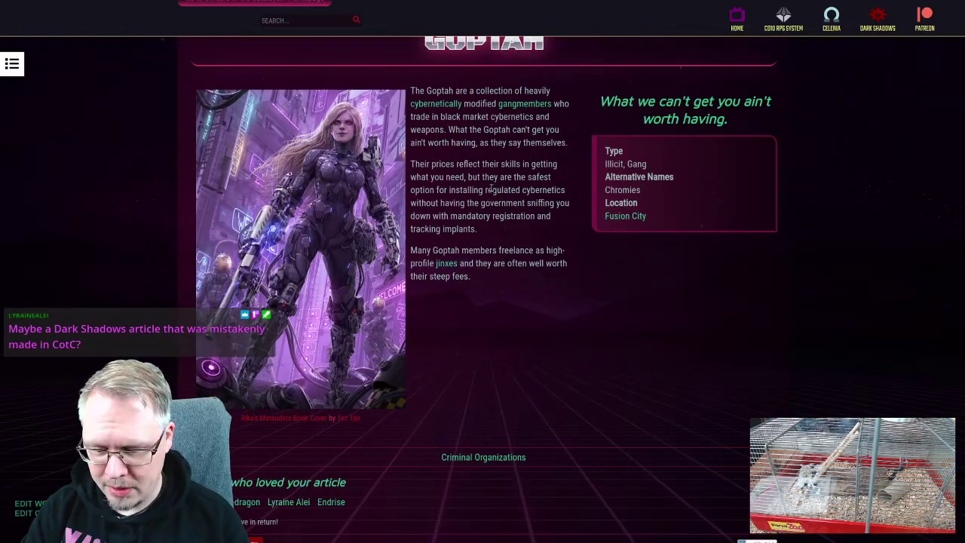
key(ctrl+Tab)
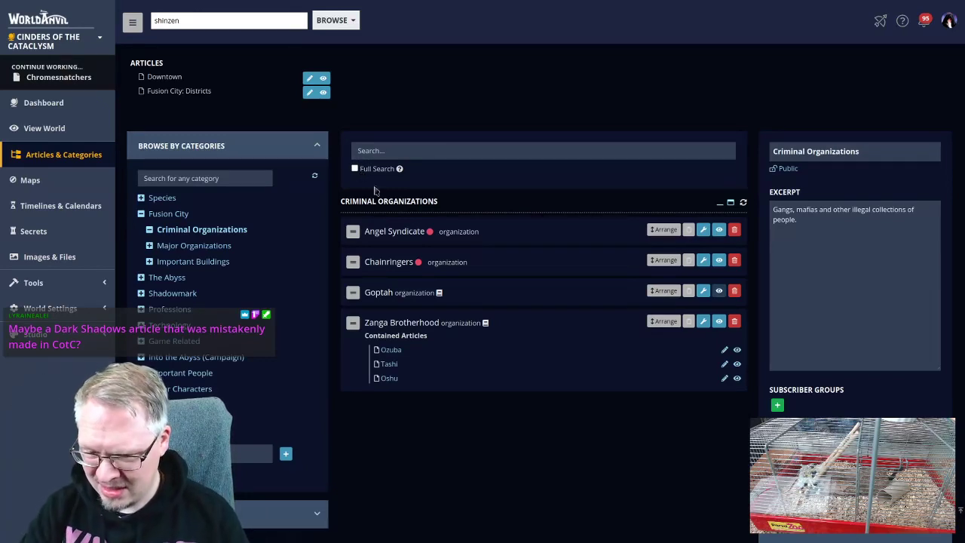
- Browse the Into the Abyss (Campaign) and Minor Characters categories and open the Important People category
click(200, 359)
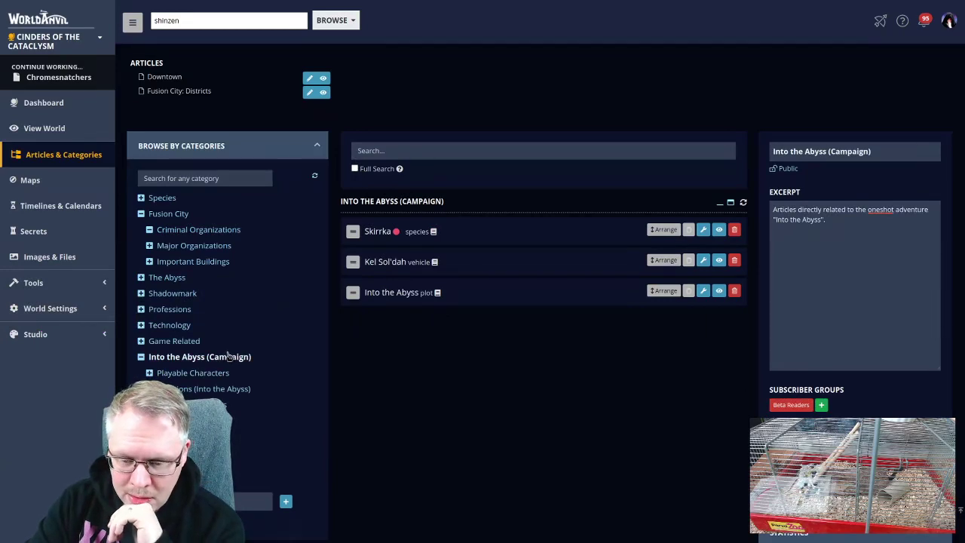
click(198, 404)
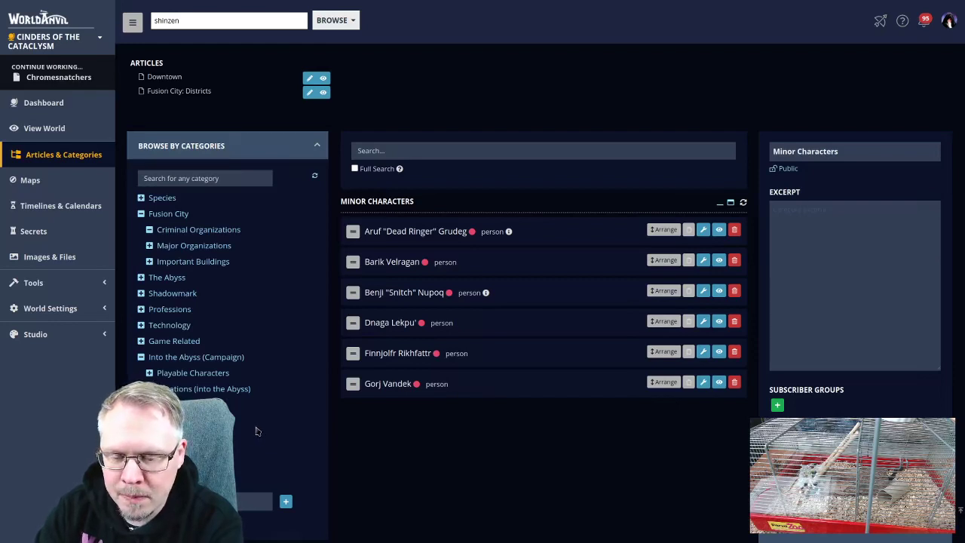
click(196, 420)
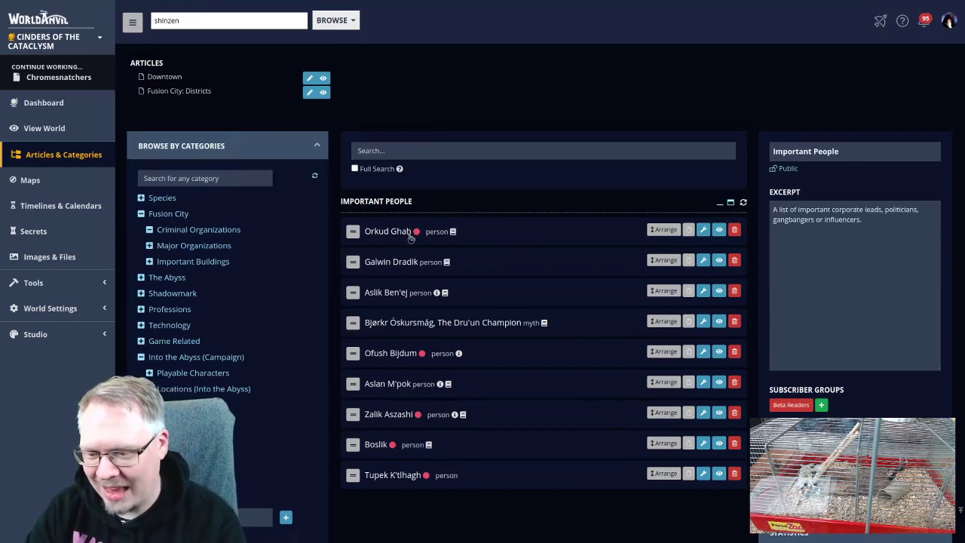
- Open Important People articles for editing in separate tabs, including Orkud Ghah, Aslan M'pok, Zalik Aszashi, Boslik and Tupek K'tlhagh
click(702, 230)
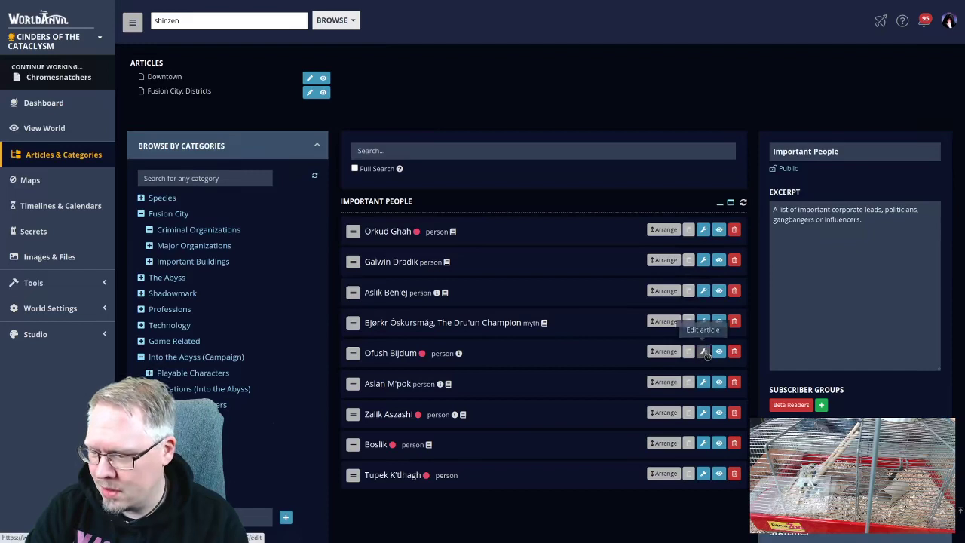
middle_click(704, 383)
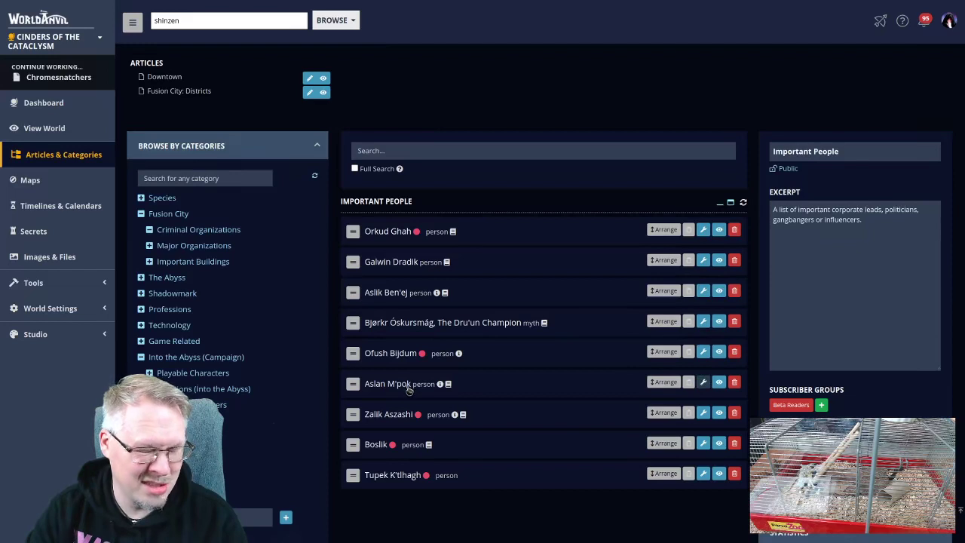
middle_click(703, 413)
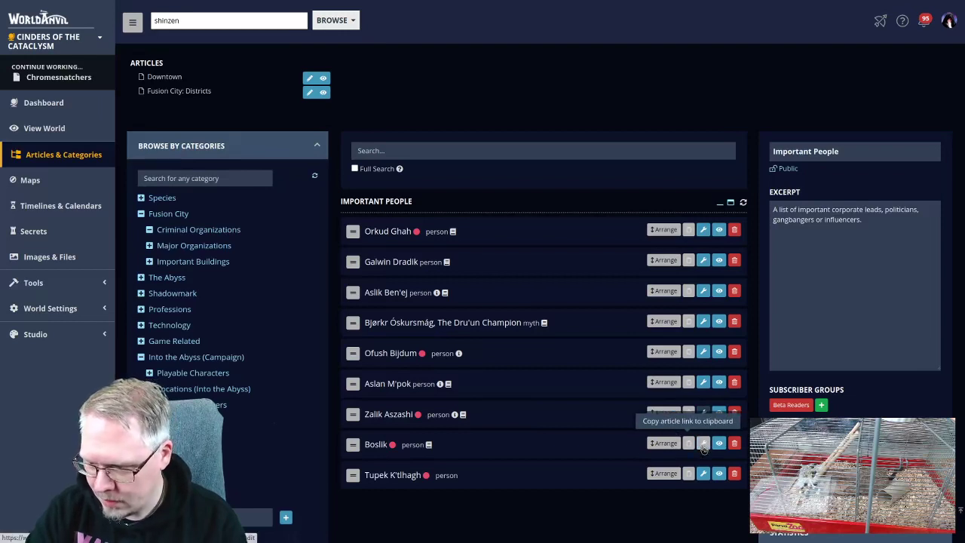
middle_click(704, 444)
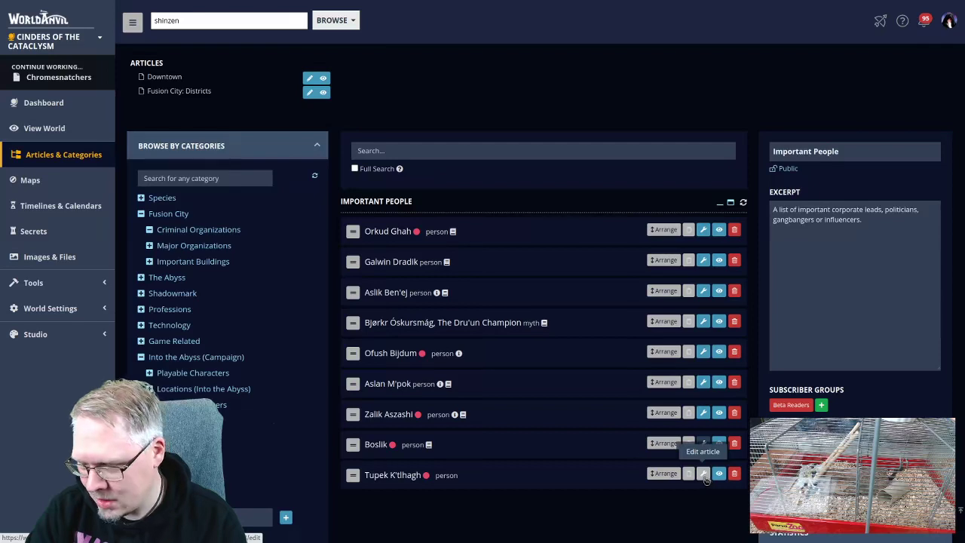
middle_click(704, 475)
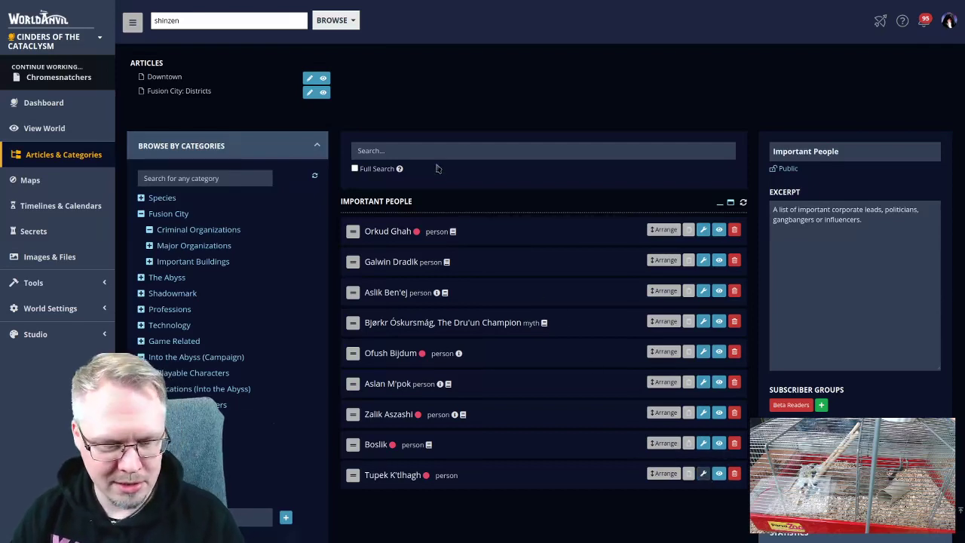
- Set the Orkud Ghah article's parent article to Powder Kegs and shorten its URL slug to orkud-ghah
key(ctrl+Tab)
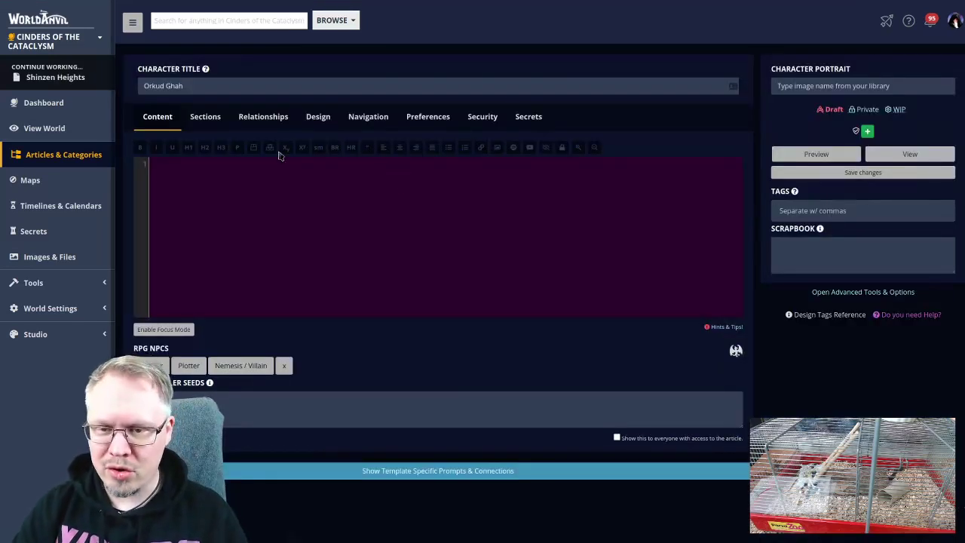
click(377, 117)
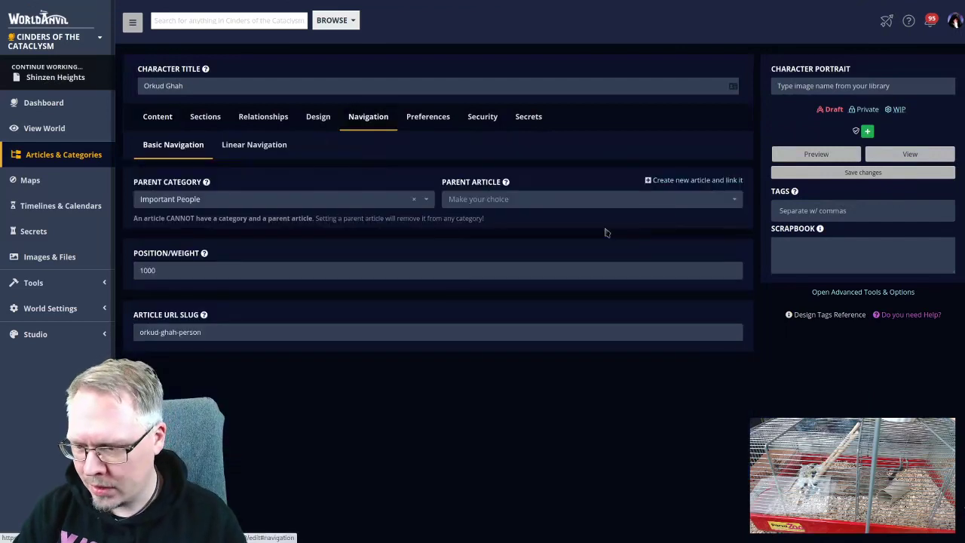
click(502, 201)
text(owder)
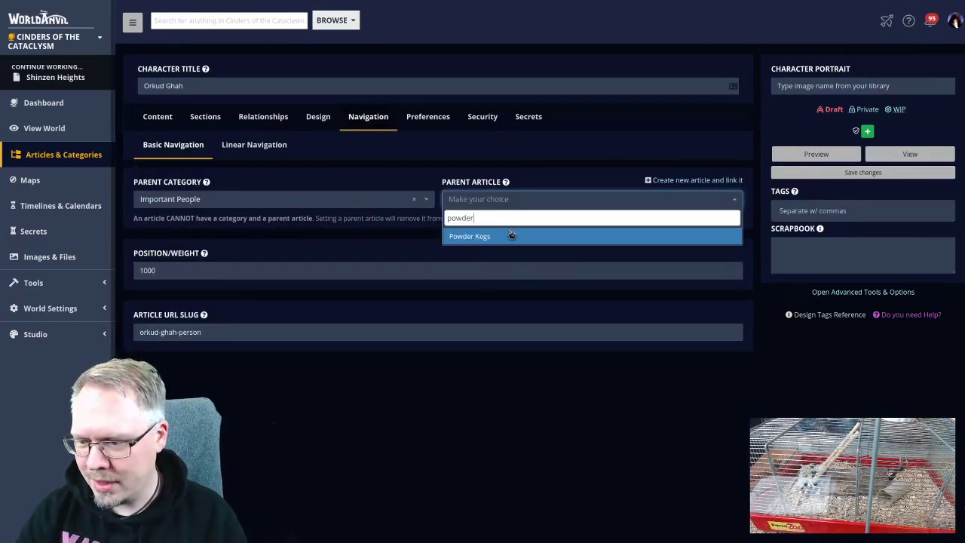
click(511, 235)
click(179, 332)
drag(178, 332, 328, 349)
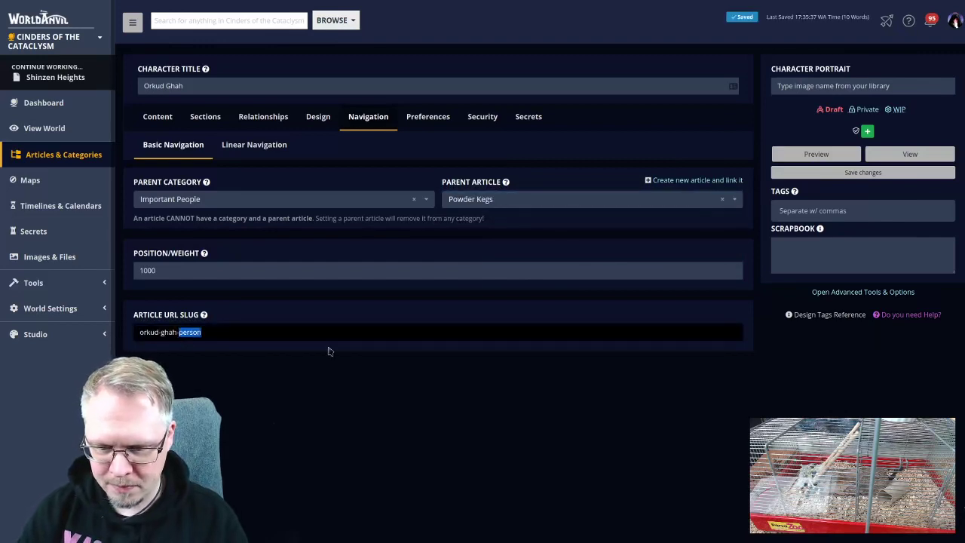
key(BackSpace)
- Add the tags Person, Major, Leader, Powder Kegs and Bullet Creek to the Orkud Ghah article
click(828, 210)
text(Person)
key(Return)
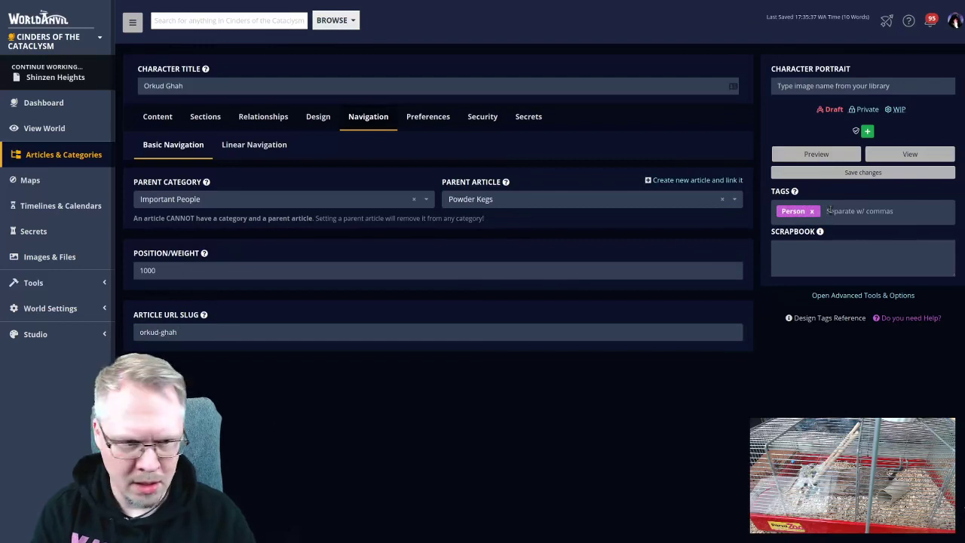
text(Major)
key(Return)
text(Leader)
key(Return)
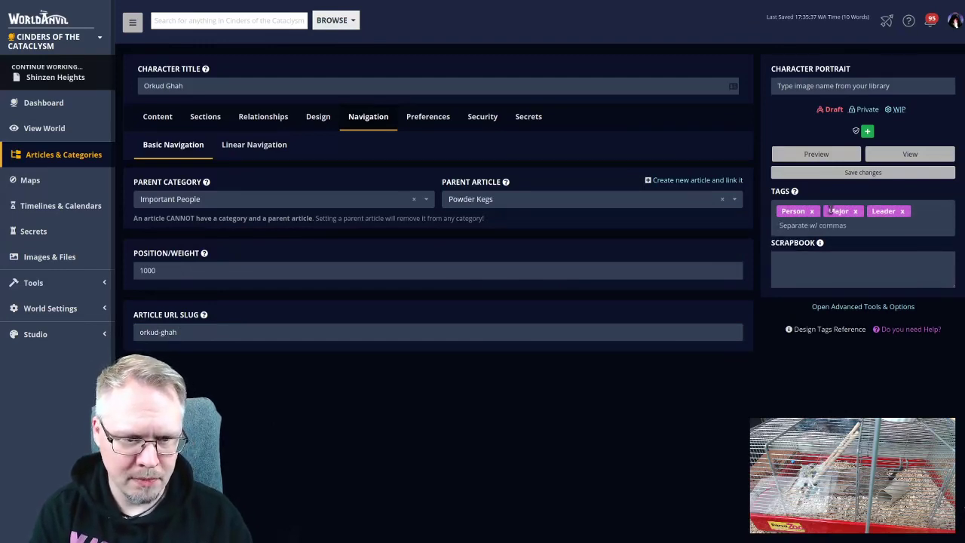
text(Powder Ke)
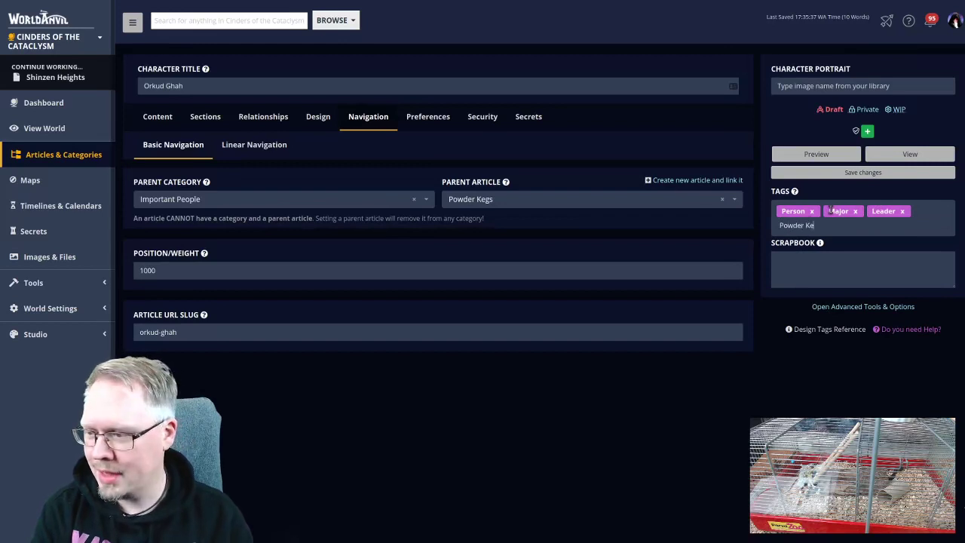
text(gs)
key(Return)
text(Bullet Creek)
key(Return)
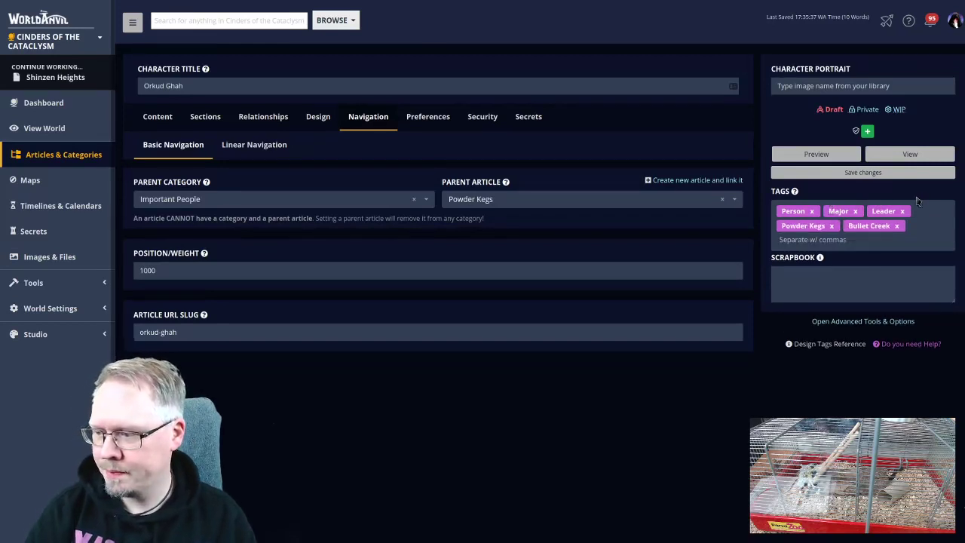
- Make the Orkud Ghah article public, check its design settings and content, and save the changes
click(866, 110)
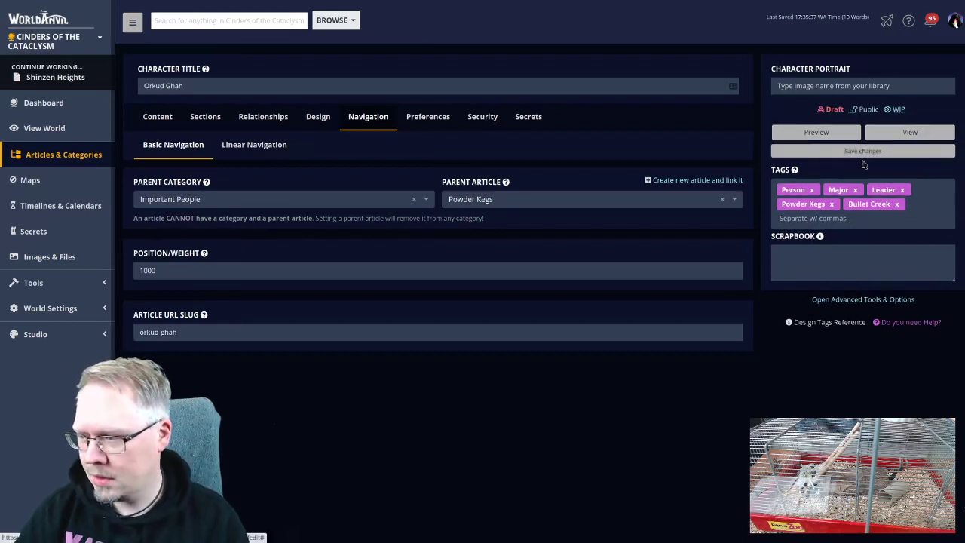
click(336, 119)
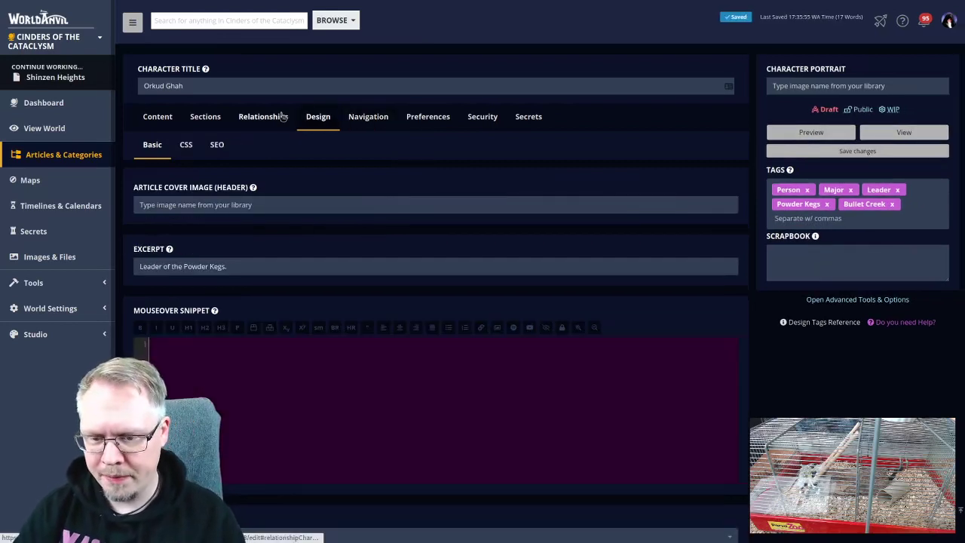
click(154, 120)
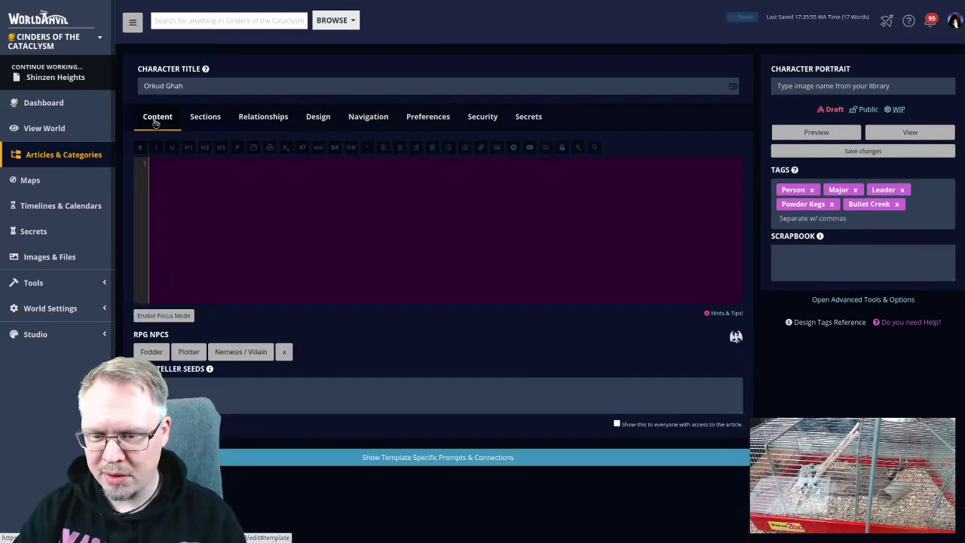
click(859, 150)
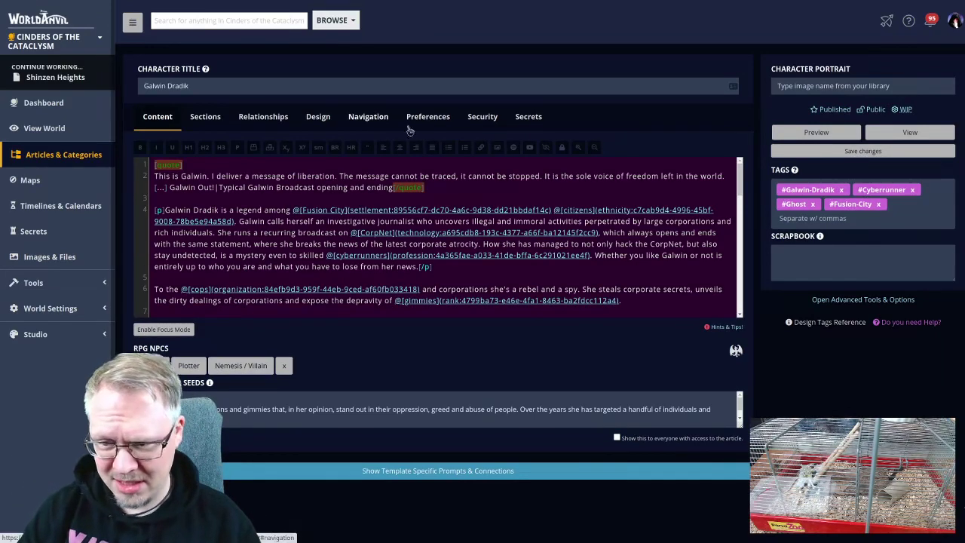
- Change the Galwin Dradik article's URL slug to lowercase galwin-dradik and set its parent article to Fusion City
click(369, 117)
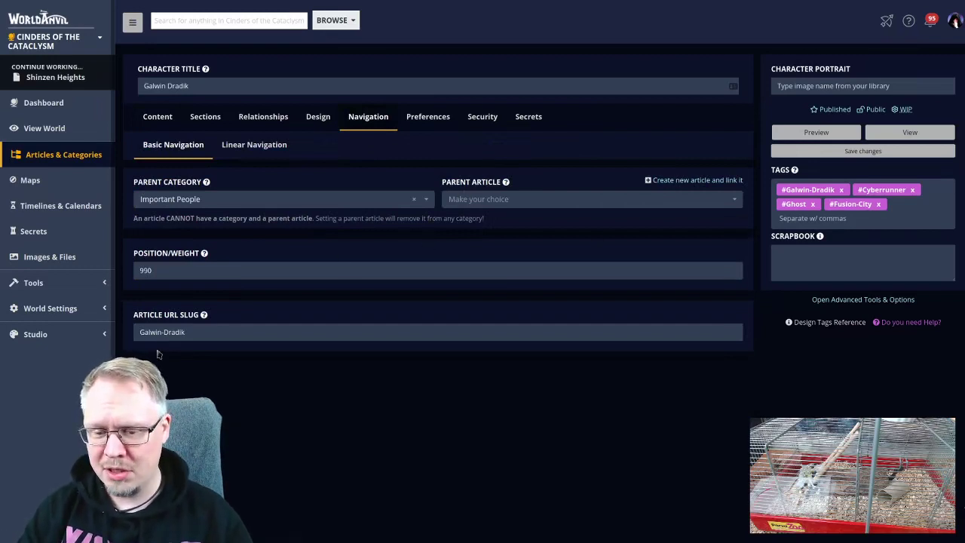
double_click(178, 333)
text(dradik)
key(Home)
key(Delete)
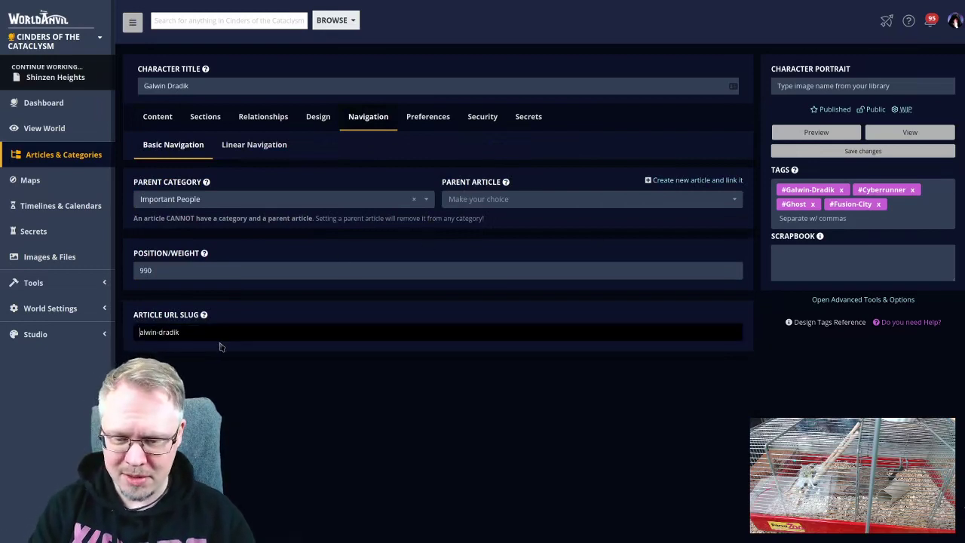
click(489, 199)
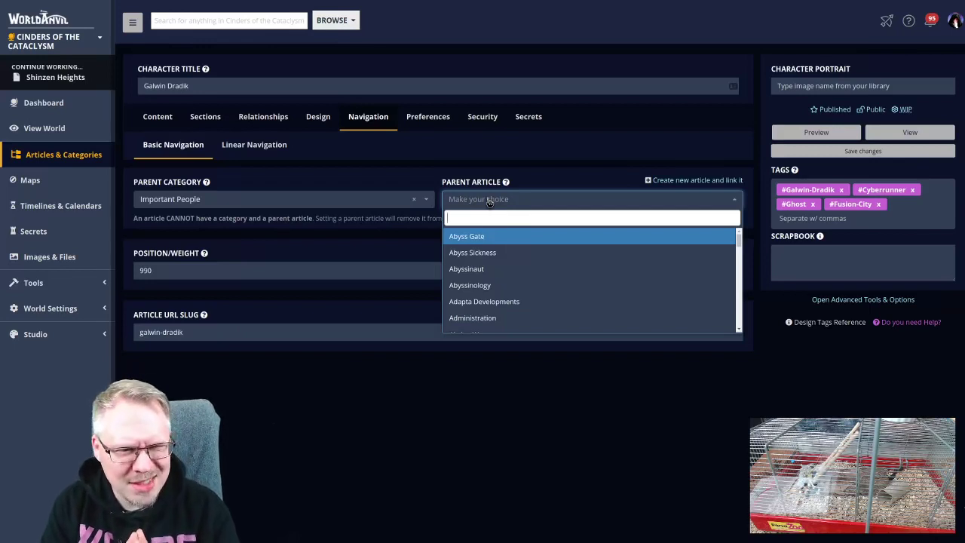
text(fus)
key(Return)
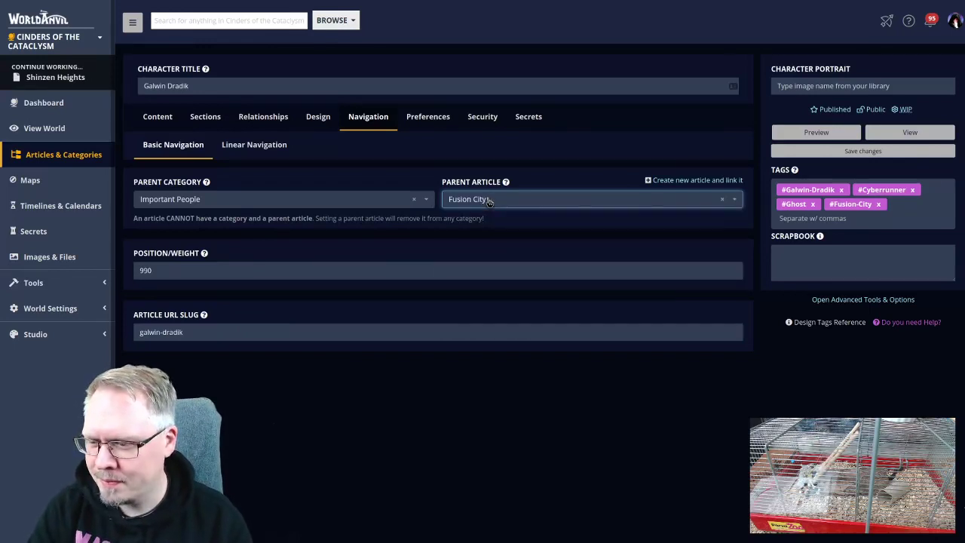
- Remove all four existing hashtag-style tags from the Galwin Dradik article
click(774, 204)
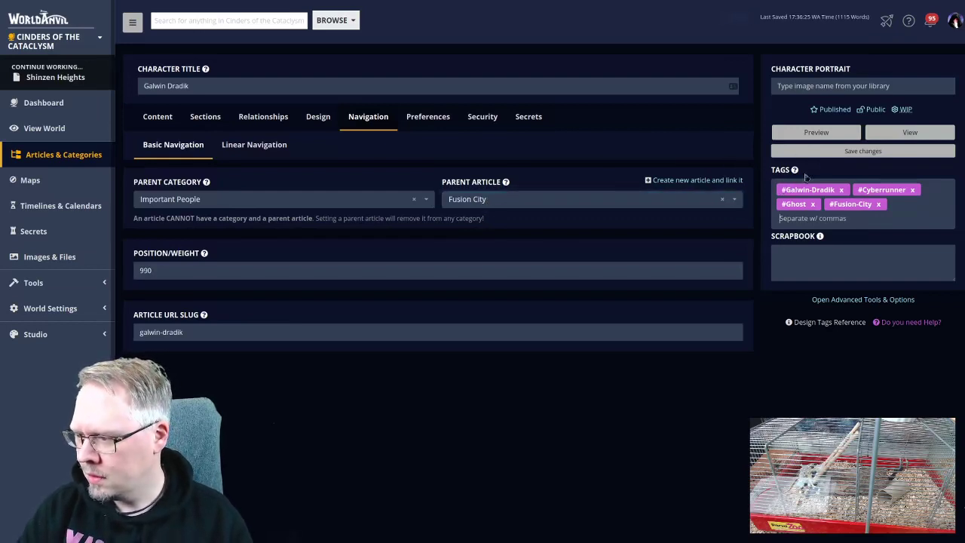
key(BackSpace)
key(BackSpace)
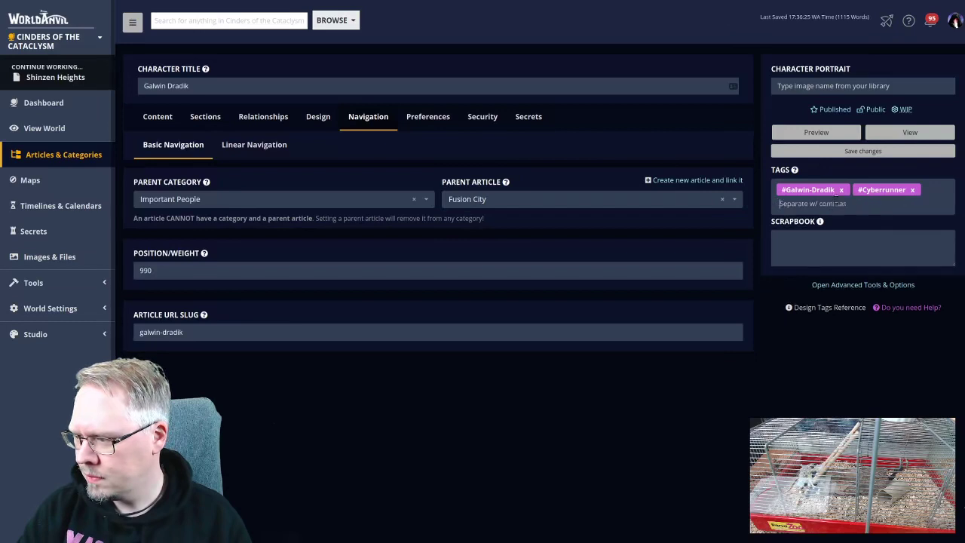
click(842, 189)
click(835, 189)
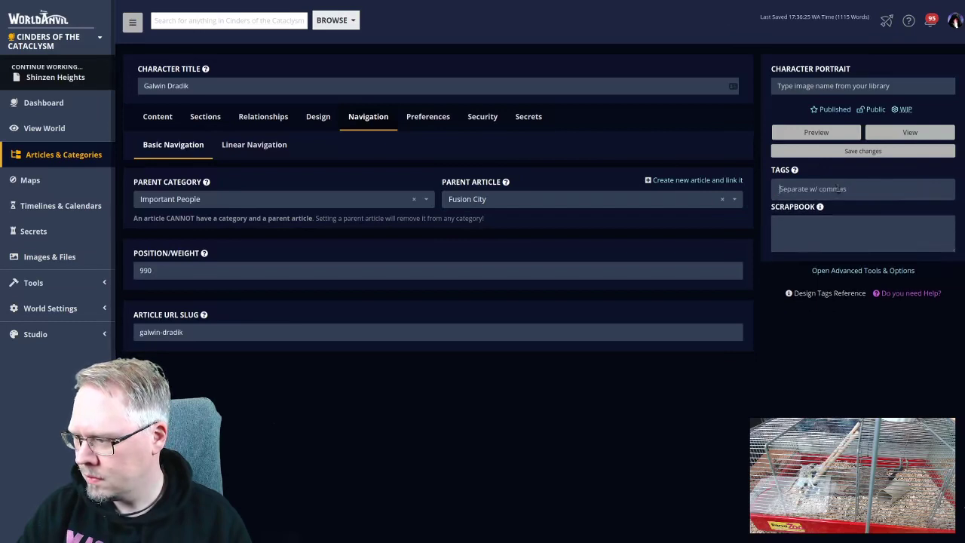
- Add the tags Fusion City, Person, Major, Plot and Galwin Dradik to the Galwin Dradik article
text(Fusion City)
key(Return)
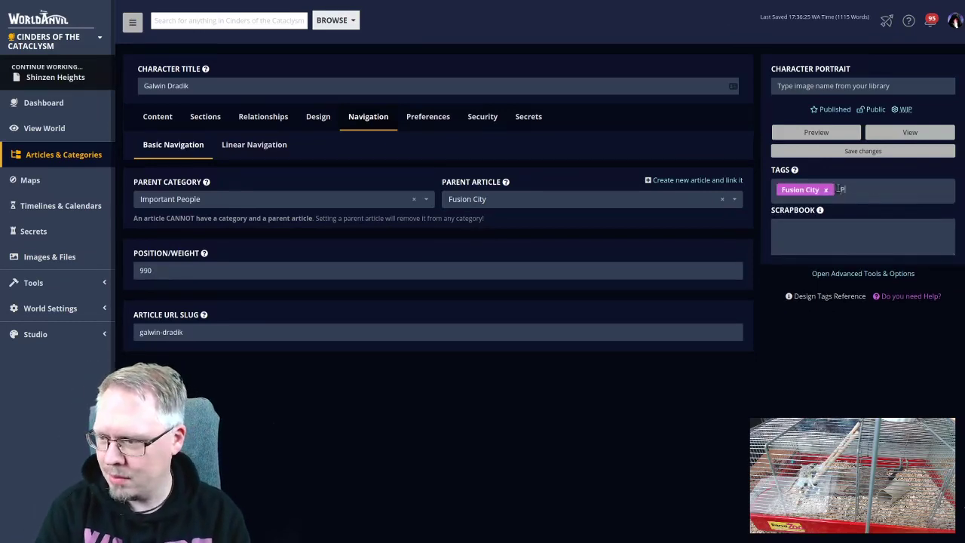
key(Return)
text(Major)
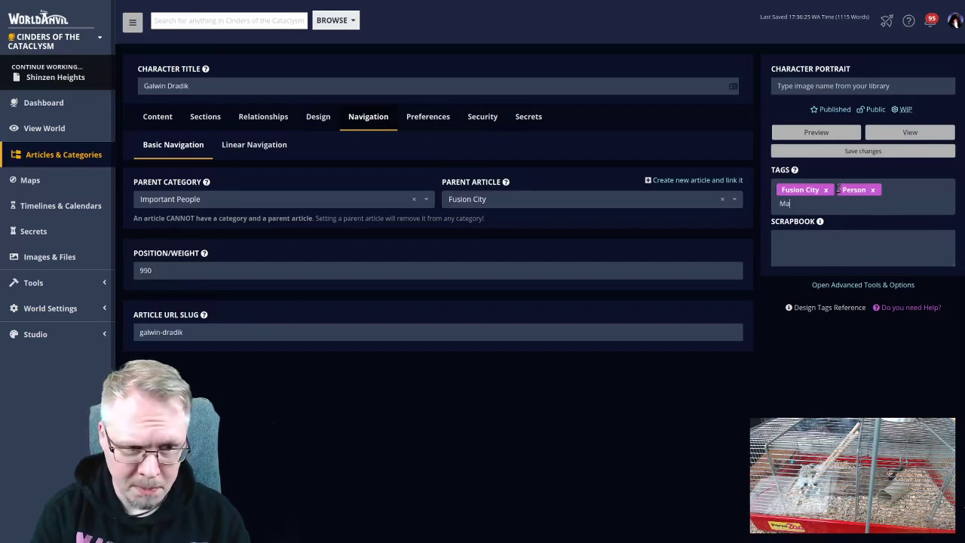
key(Return)
text(Plot)
key(Return)
text(G)
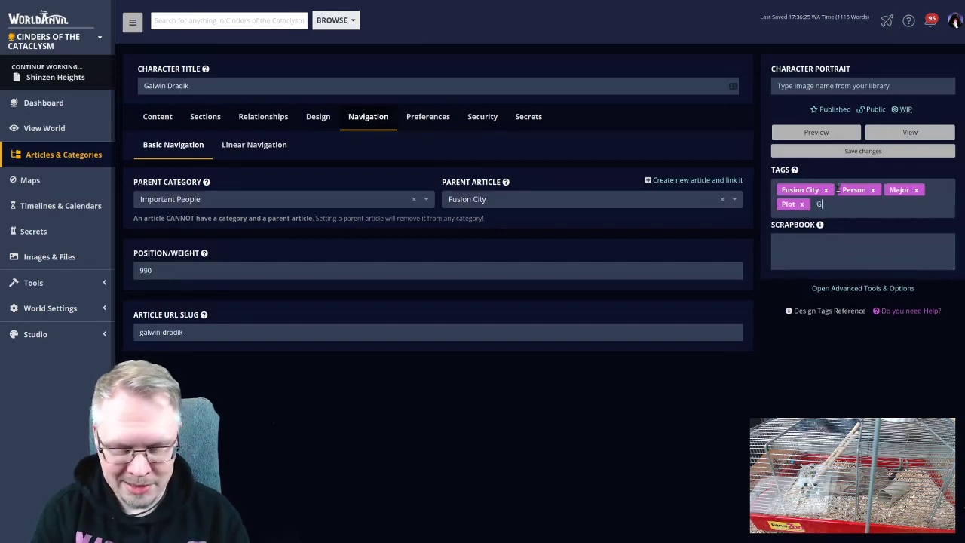
text(alwin Dradik)
key(Return)
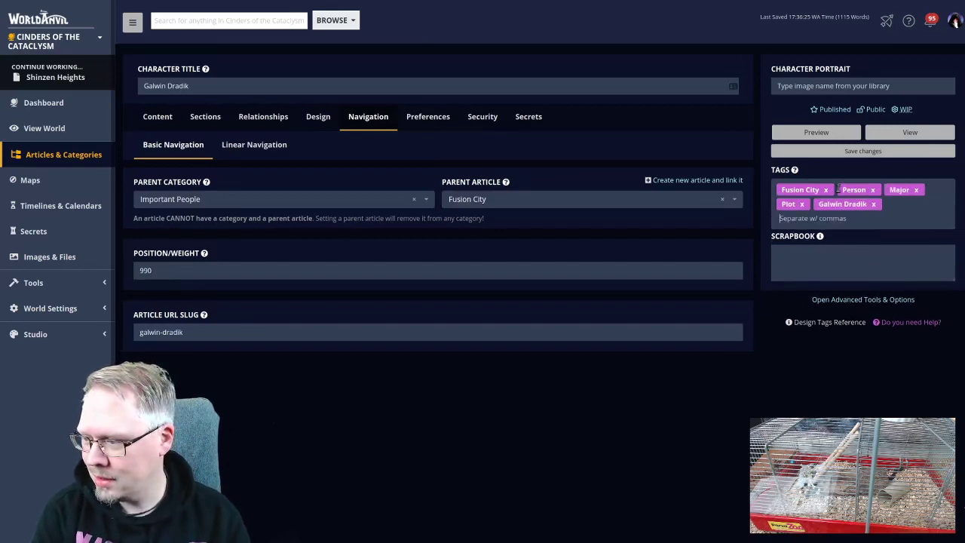
- Add the tags Journalist, Sneak and Snoop to the Galwin Dradik article, saving the changes
text(Journa)
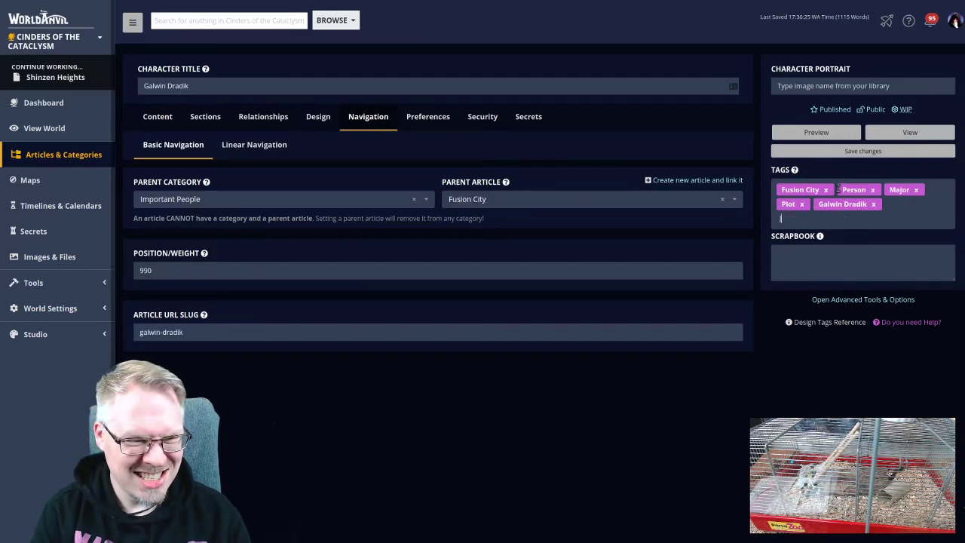
text(list)
key(Return)
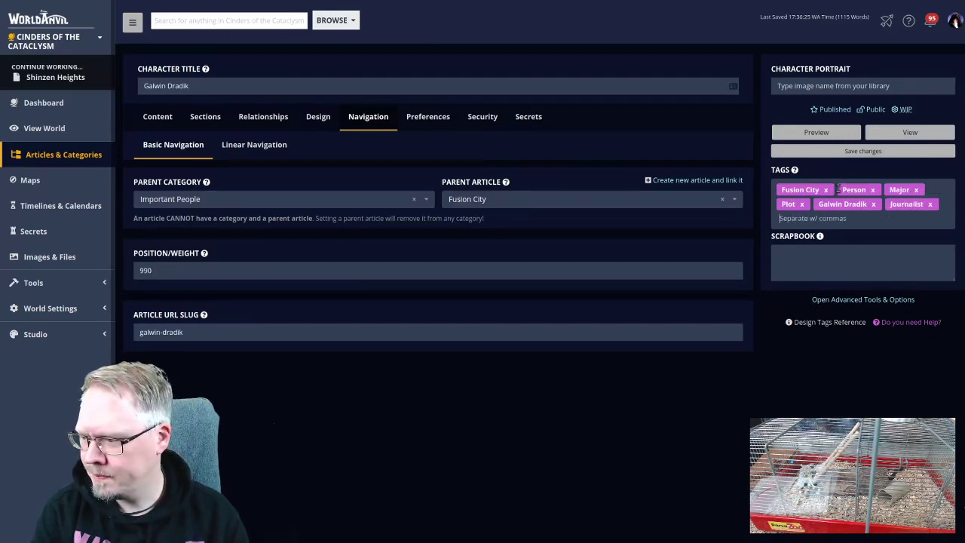
text(Sneak)
key(Return)
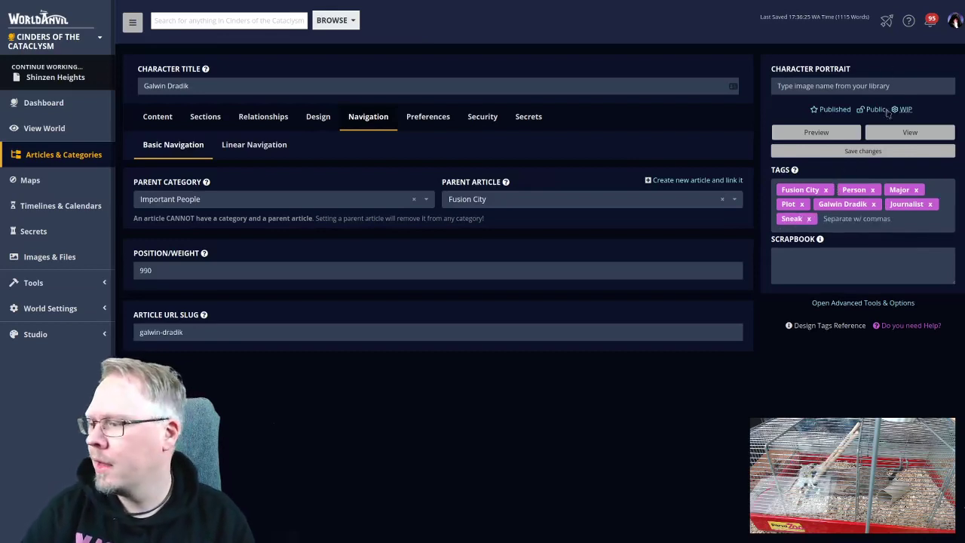
click(865, 152)
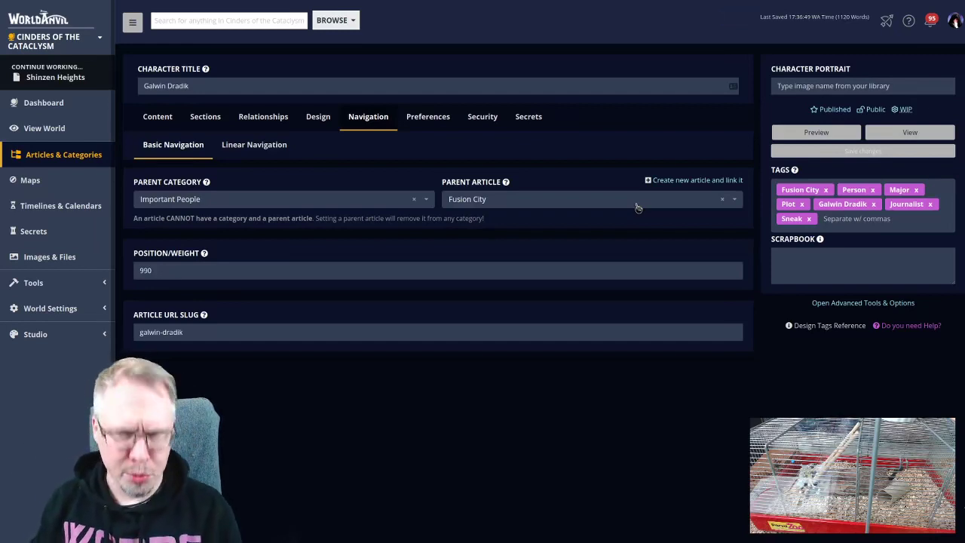
click(843, 218)
text(Snoop)
key(Return)
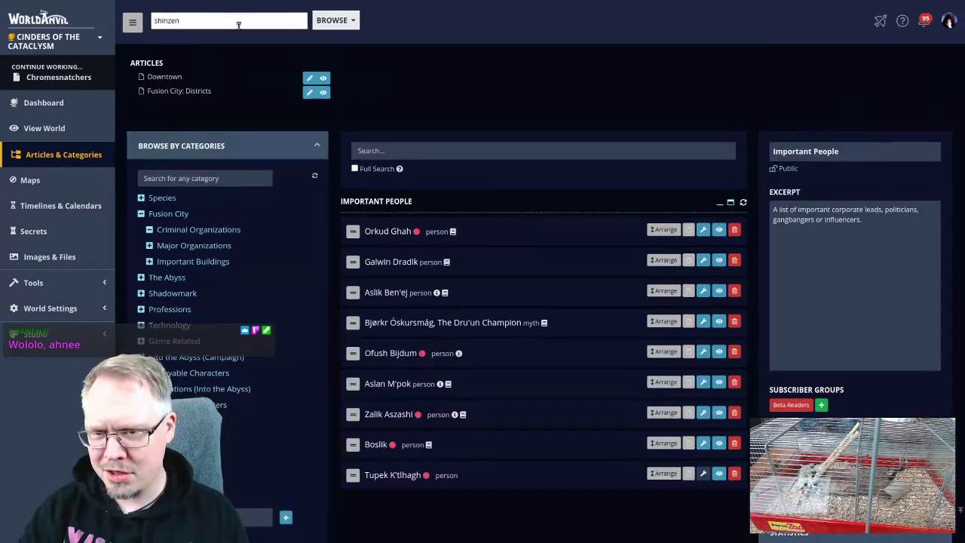
- Search the world for wololo, view the Wololo article and read its text, highlighting the company name Kasa Surfaces Incorporated
double_click(239, 26)
text(wololo)
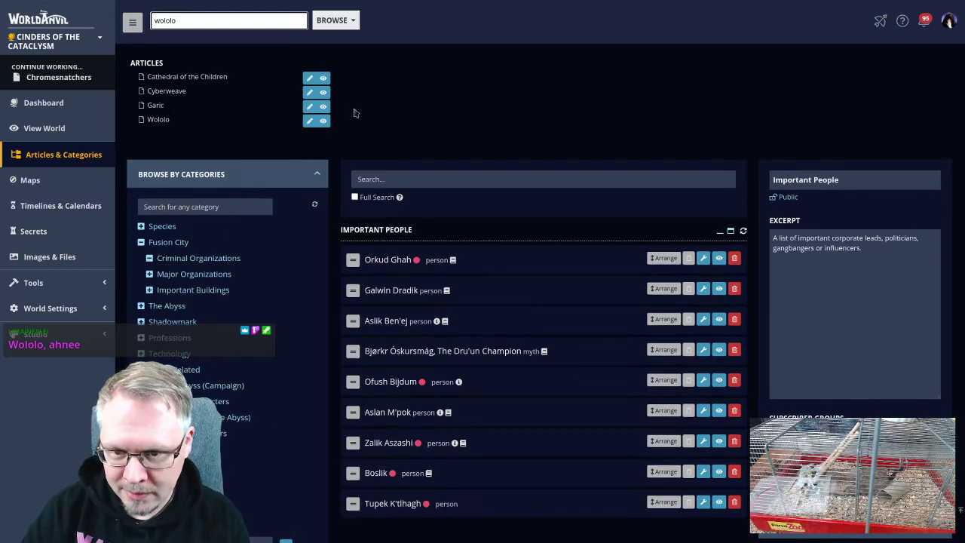
click(323, 119)
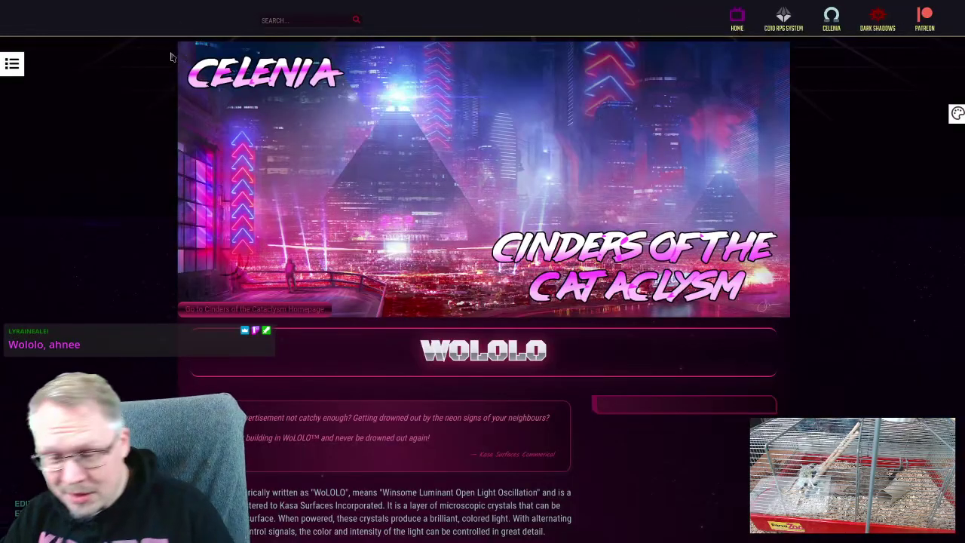
scroll(260, 213, down, 1)
scroll(260, 213, down, 3)
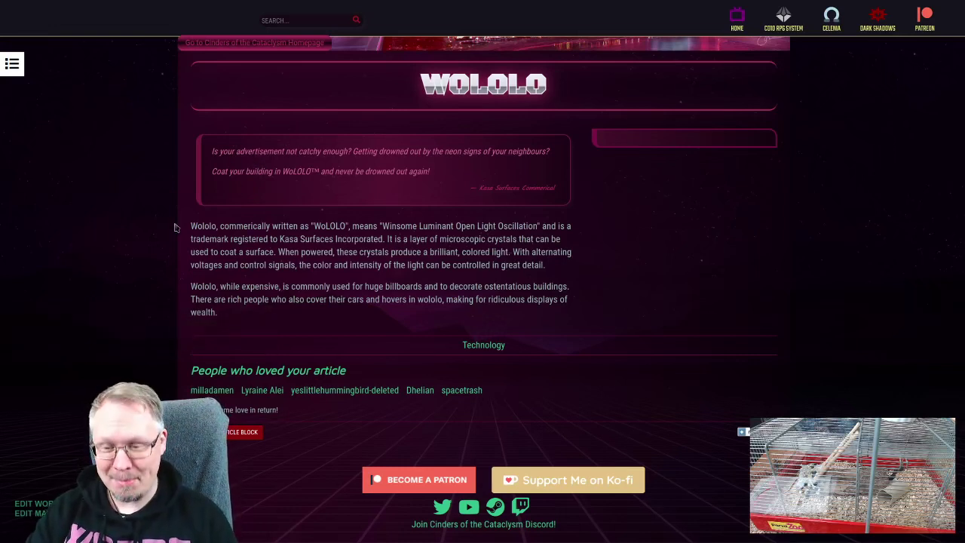
drag(279, 238, 383, 239)
click(329, 239)
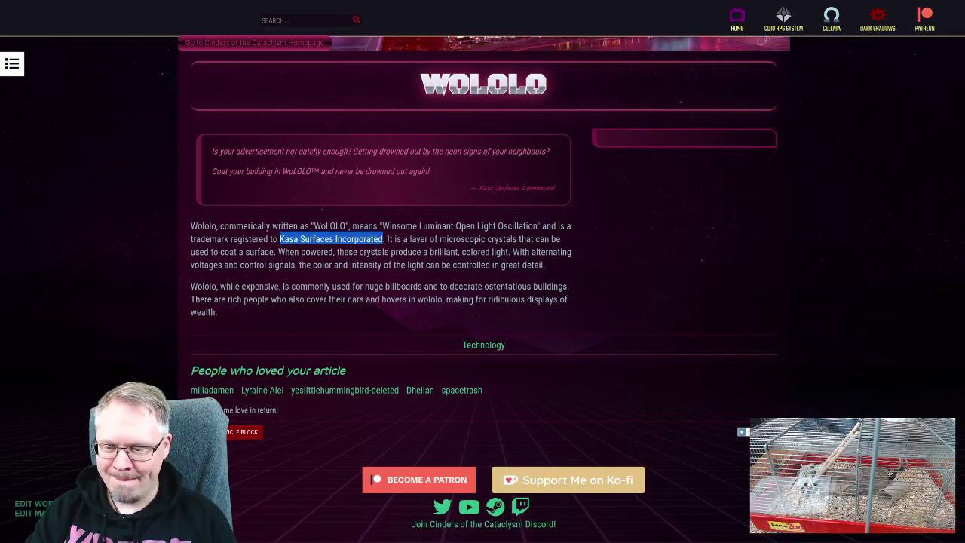
- Open the Wololo article for editing and remove all of its existing hashtag-style tags
click(181, 433)
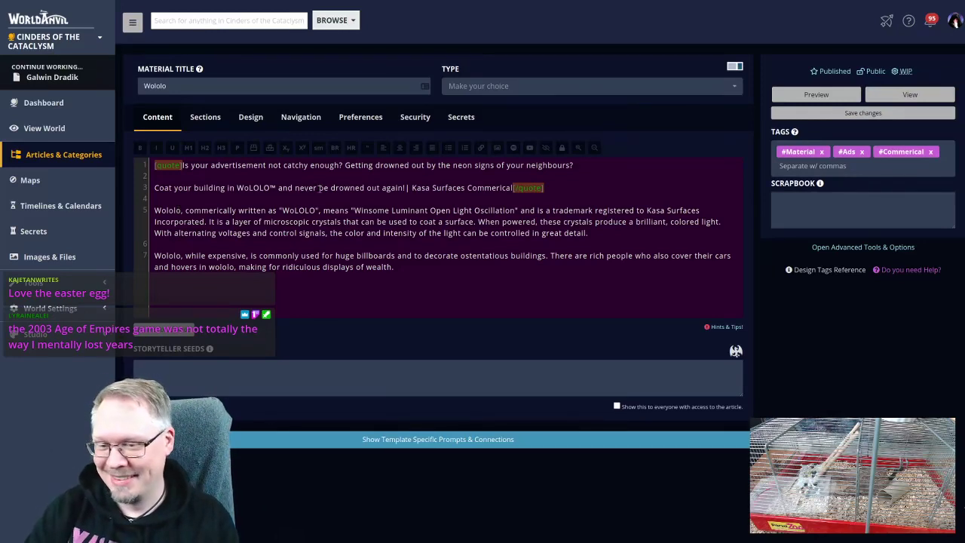
click(822, 151)
click(805, 151)
click(832, 152)
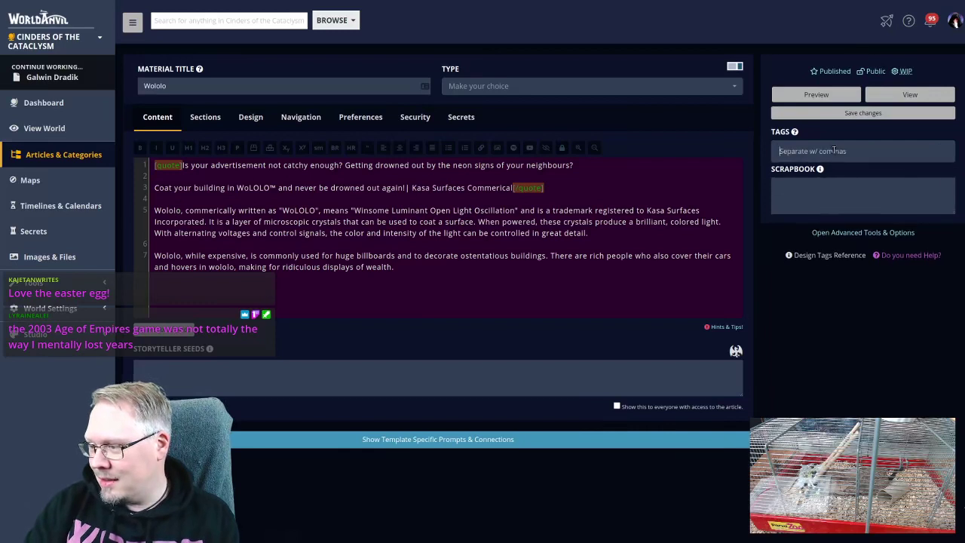
- Add the tags Material, Ad, Commercial, Kasa Surfaces and Wololo to the Wololo article and save the changes
text(Material)
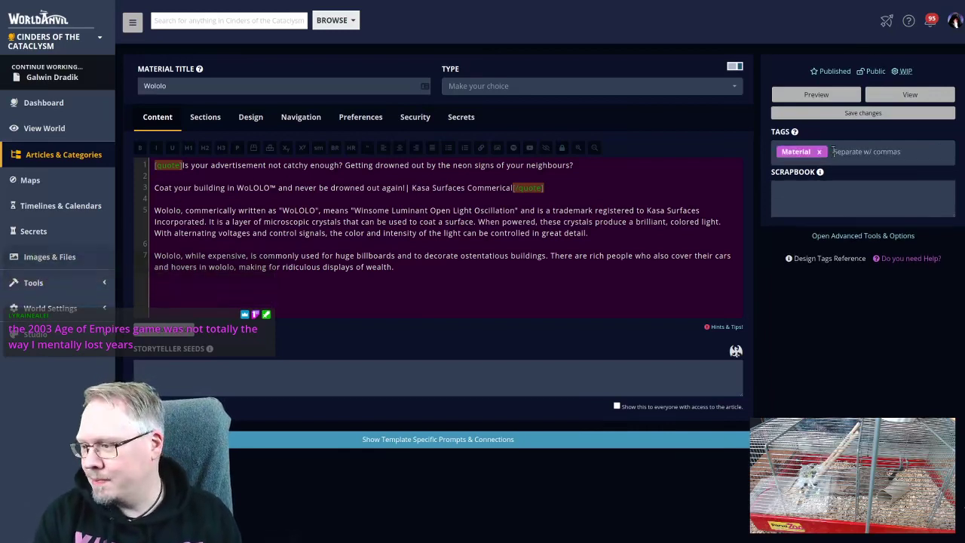
text(,Ad,Commercia)
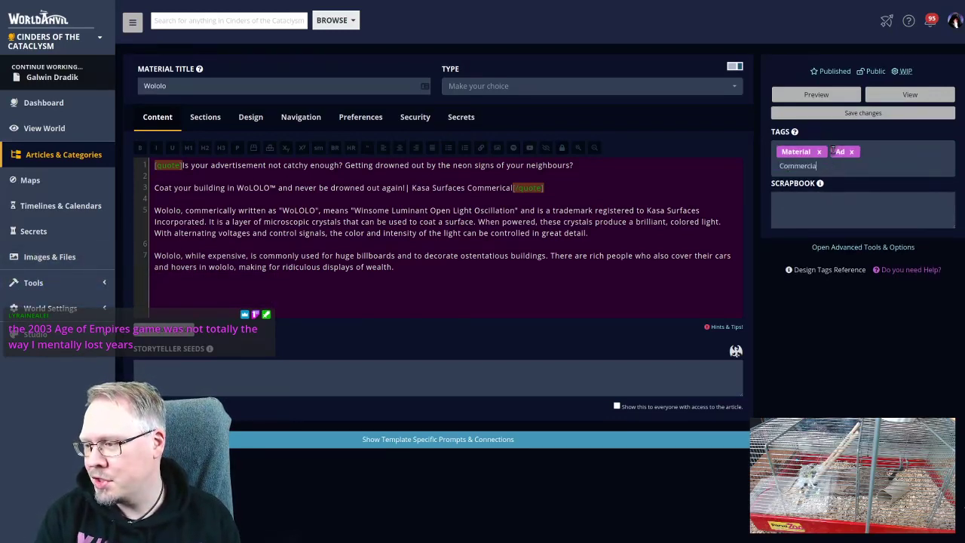
text(l,Kasa Surfaces,Wololo,)
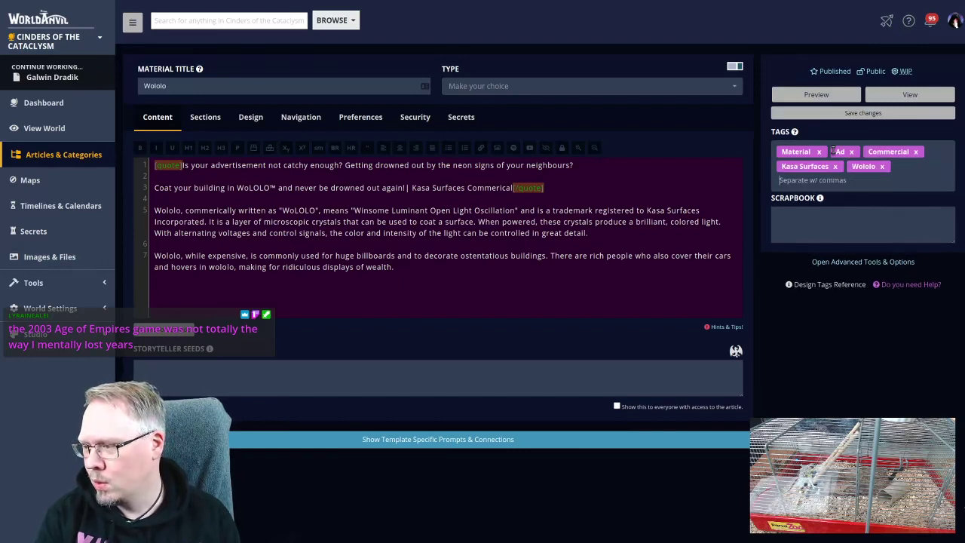
click(905, 115)
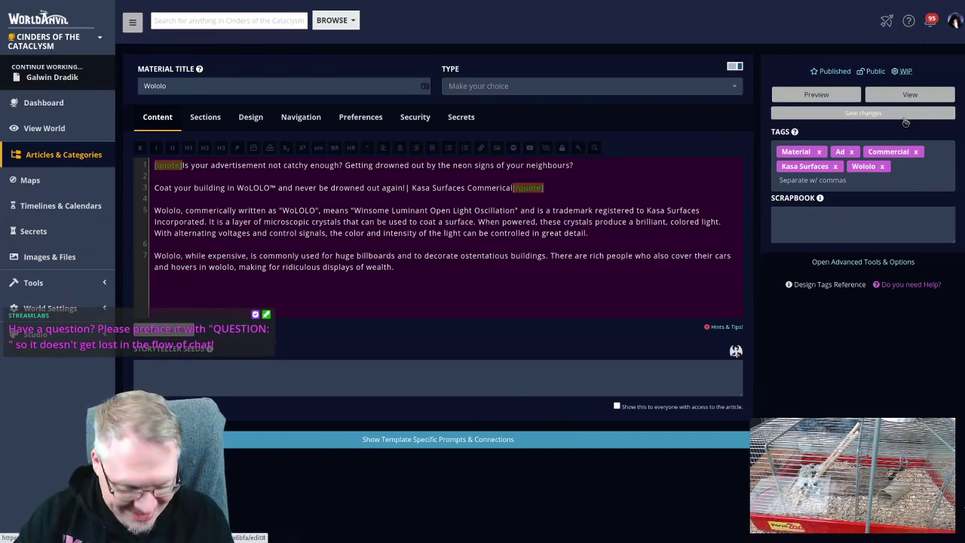
click(313, 117)
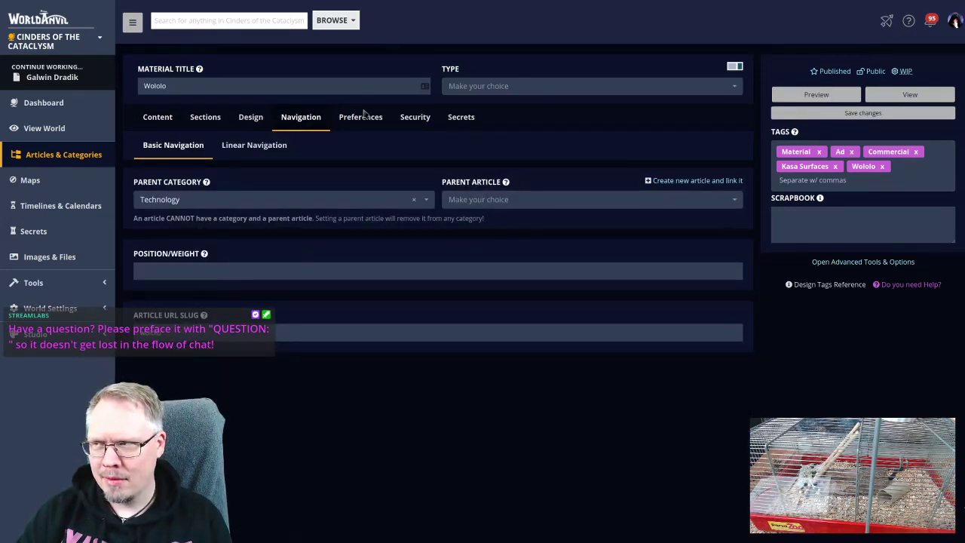
click(677, 182)
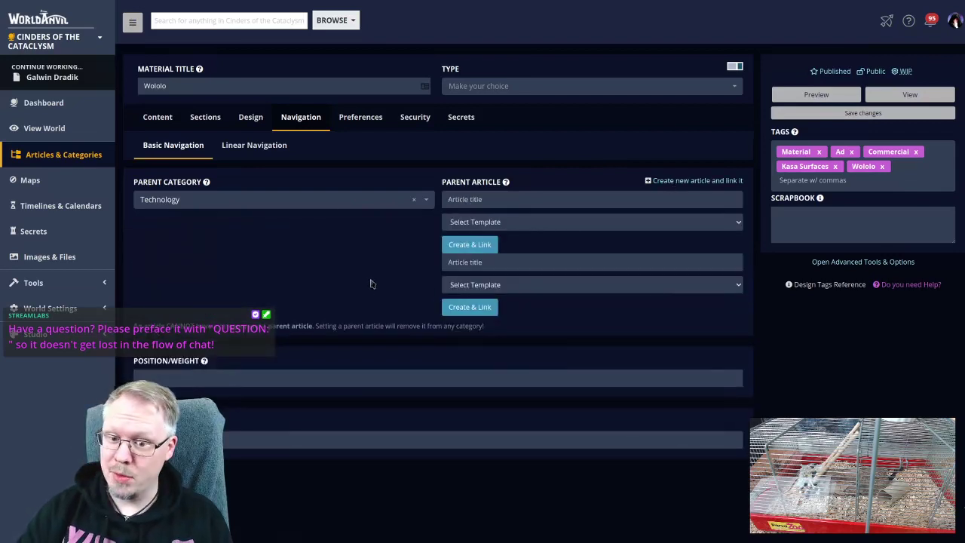
click(862, 113)
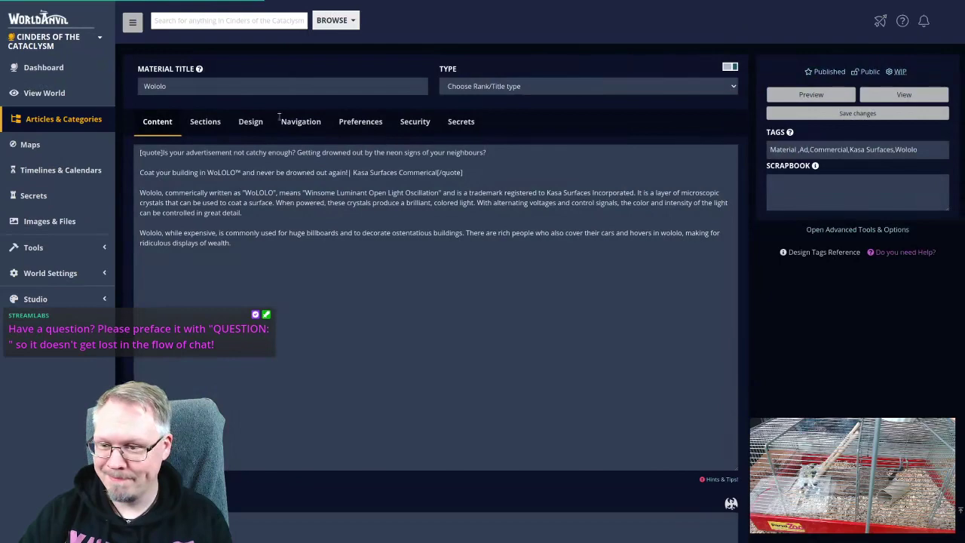
- Create a new article titled Kasa Surfaces Incorporated, link it as the Wololo article's parent article and save the changes
click(250, 117)
click(294, 119)
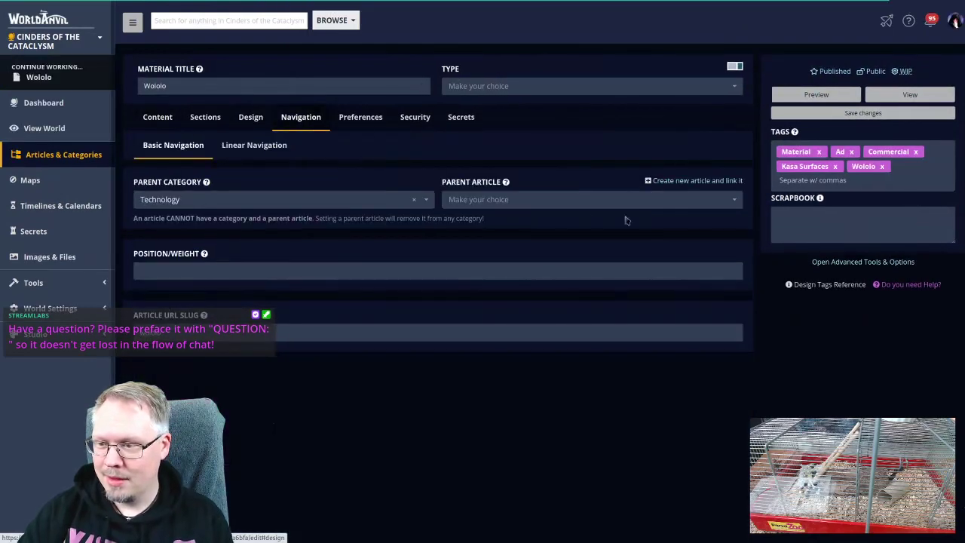
click(522, 197)
click(674, 181)
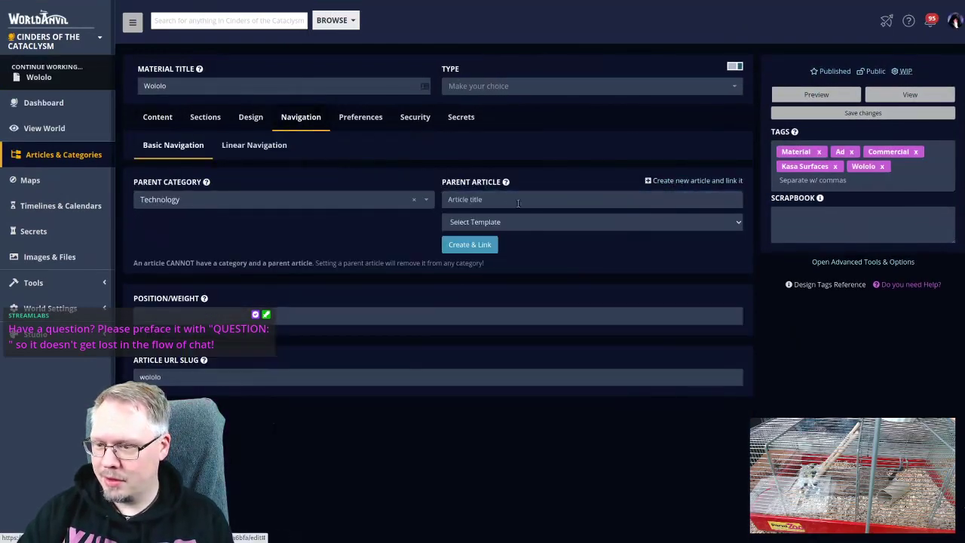
click(522, 199)
text(Kasa Surfaces Incorporated)
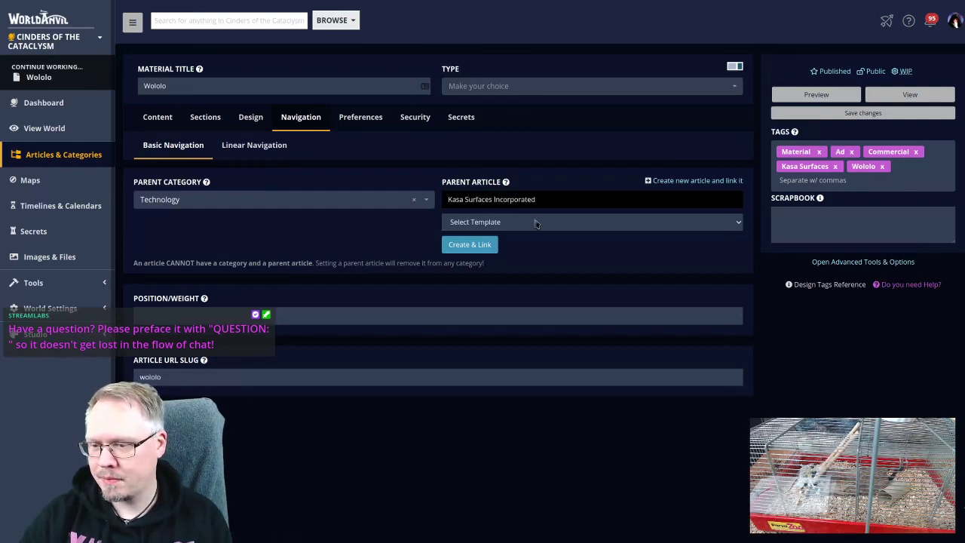
click(536, 223)
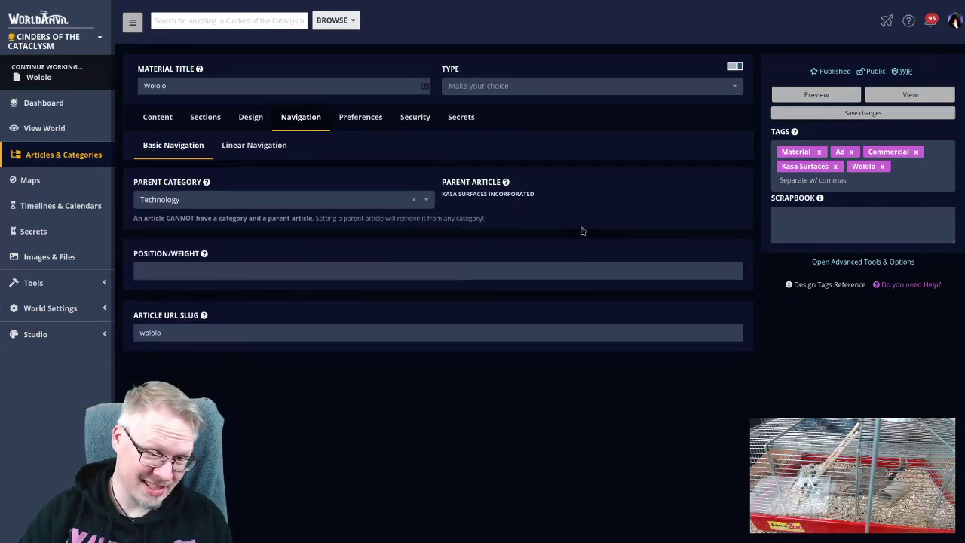
click(862, 112)
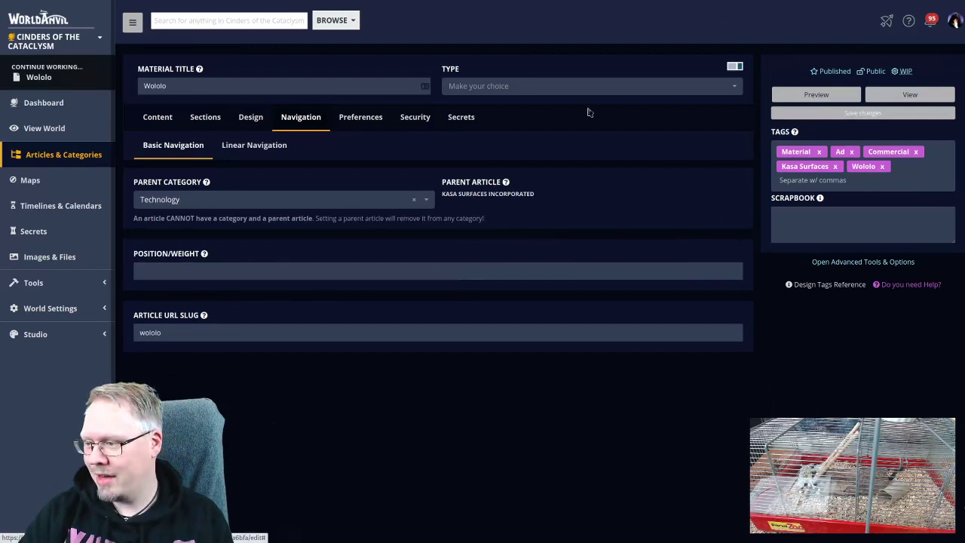
- Add the tag Technology to the Wololo article and save the changes
click(905, 168)
text(Technology)
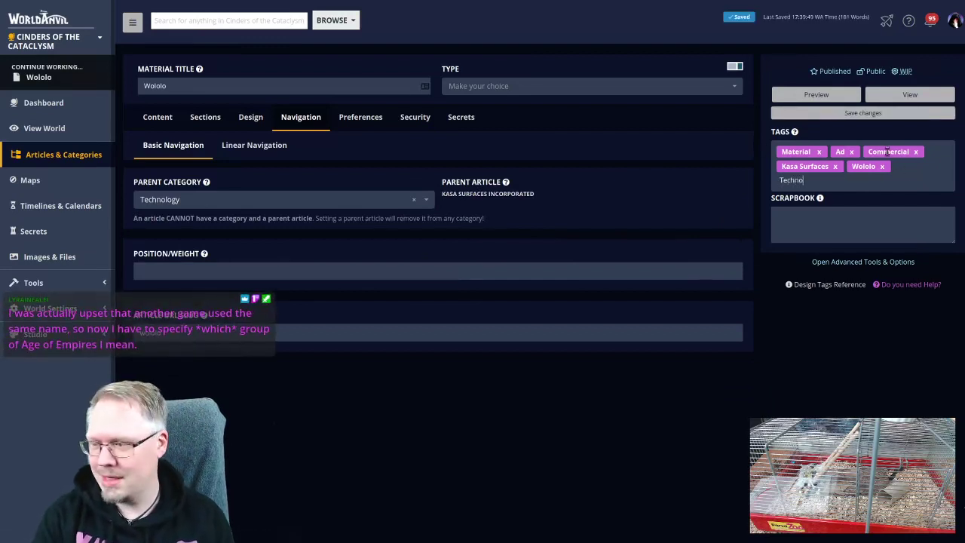
key(Return)
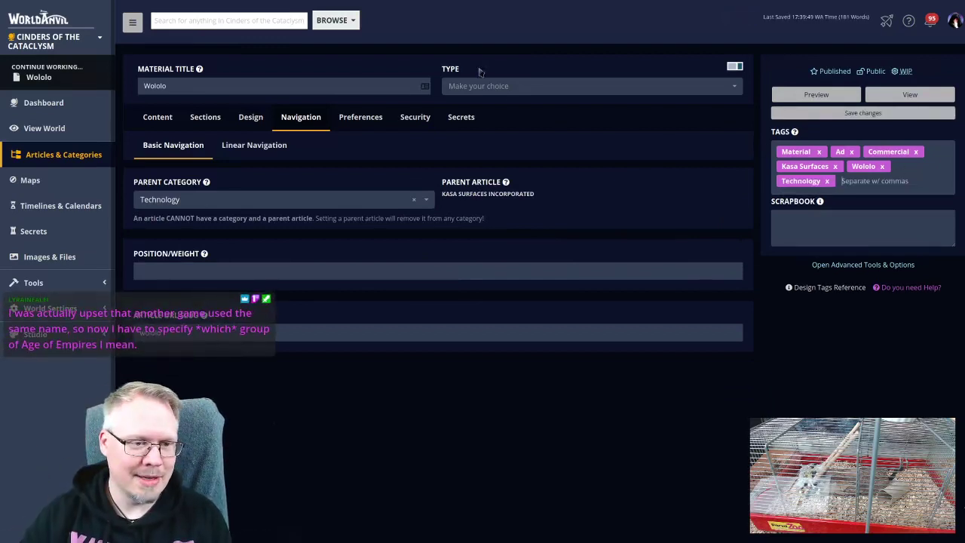
click(829, 112)
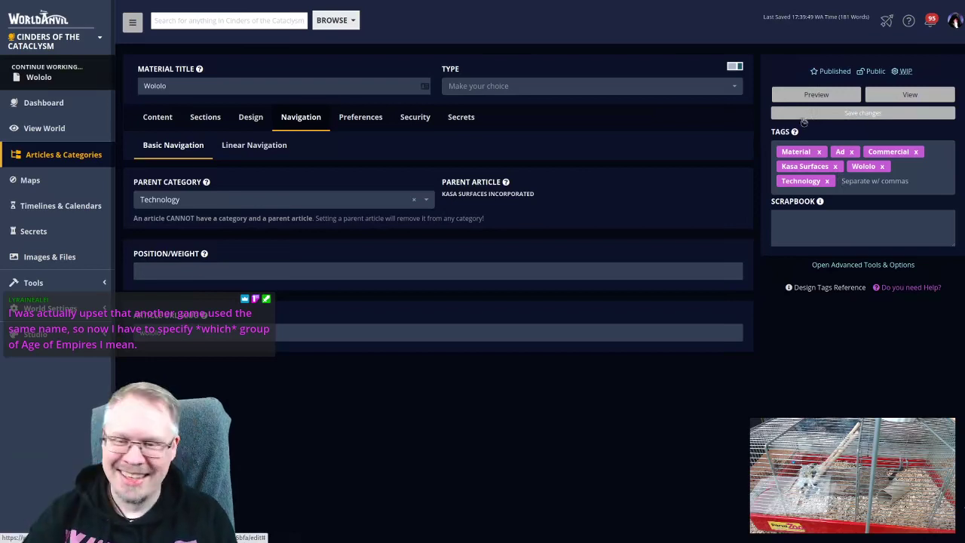
- Look through the material types available for the Wololo article
click(508, 87)
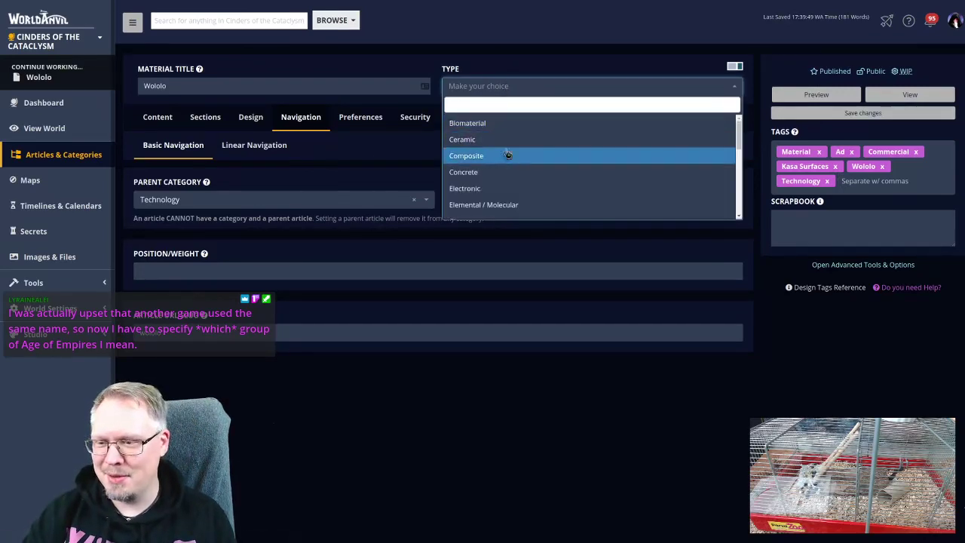
scroll(512, 172, down, 2)
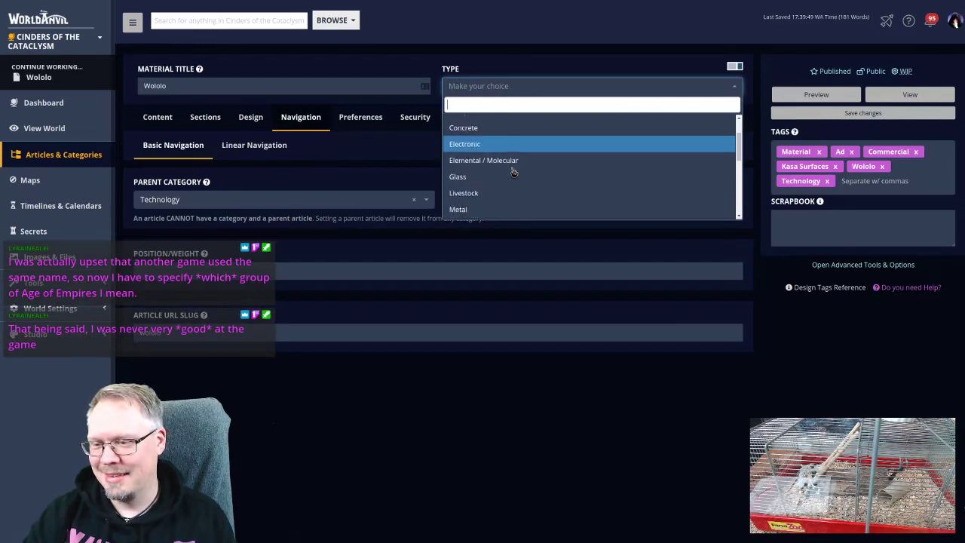
scroll(512, 173, down, 1)
scroll(513, 173, down, 3)
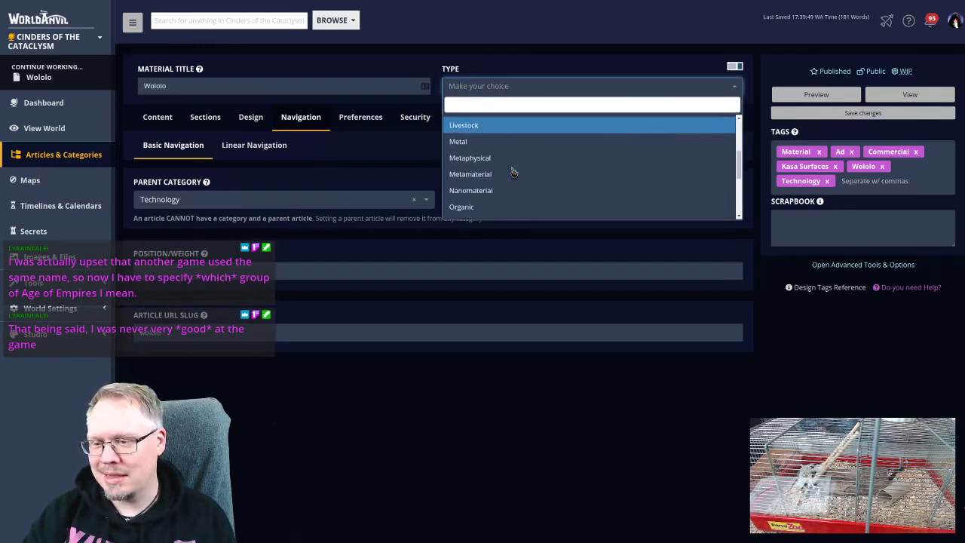
scroll(513, 172, down, 2)
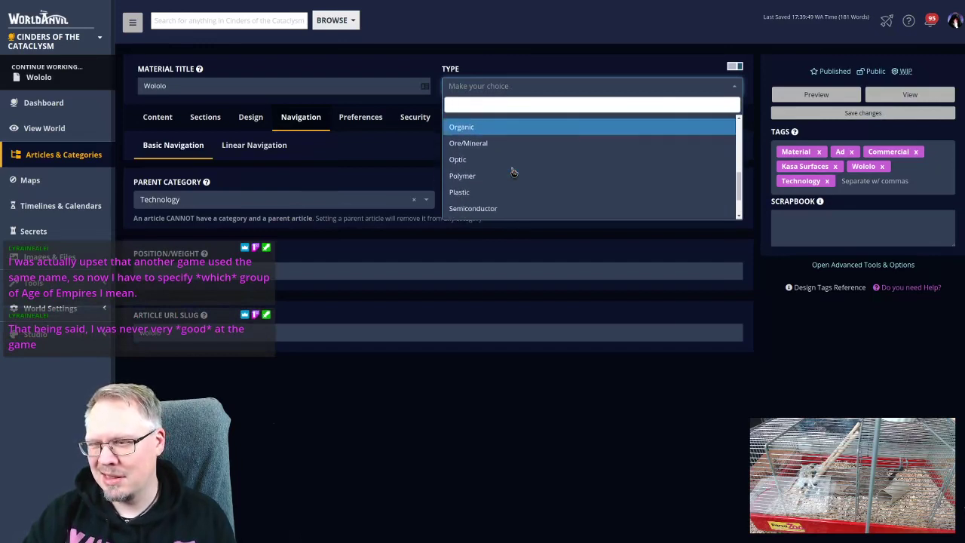
click(510, 136)
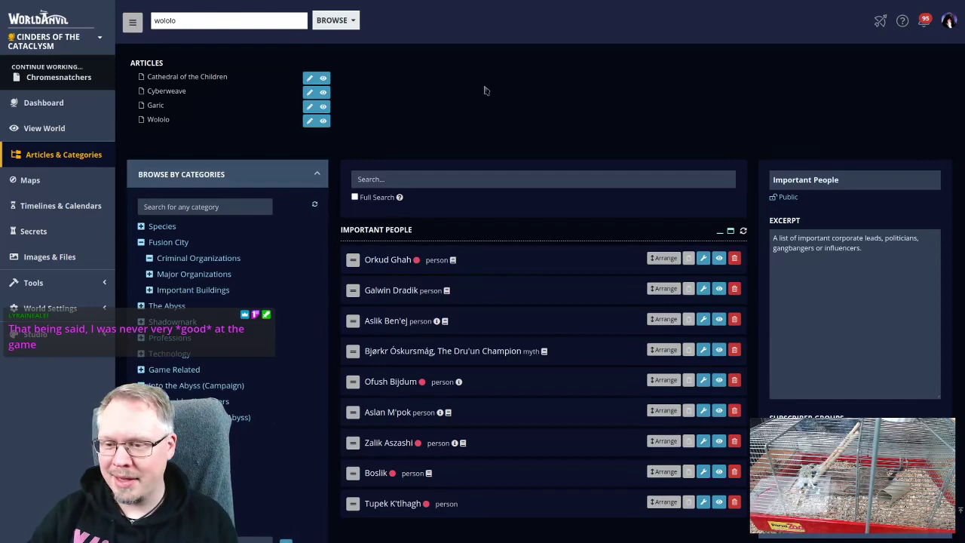
- Close the Galwin Dradik article and set Mgwele Neurologics as the parent article of the Aslik Ben'ej article
scroll(535, 105, down, 2)
scroll(534, 91, up, 2)
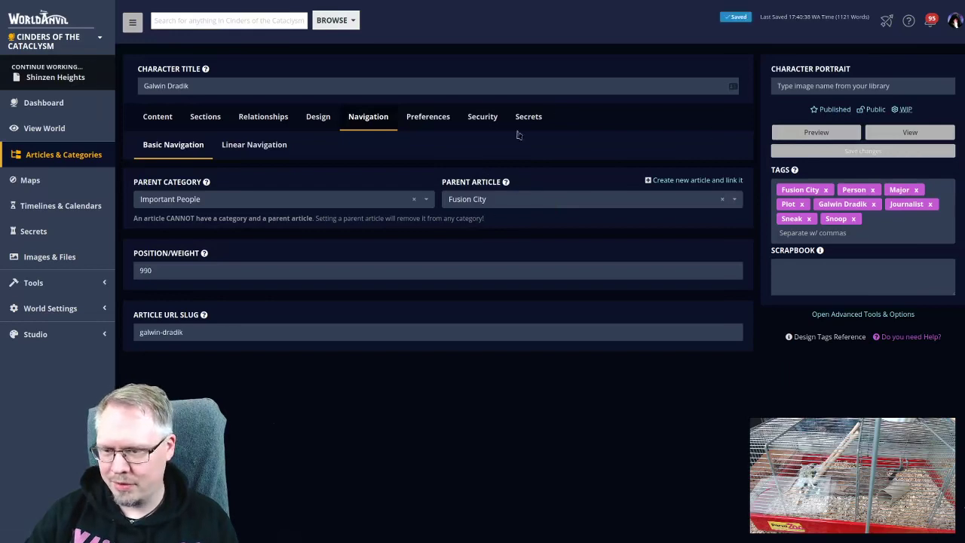
key(ctrl+w)
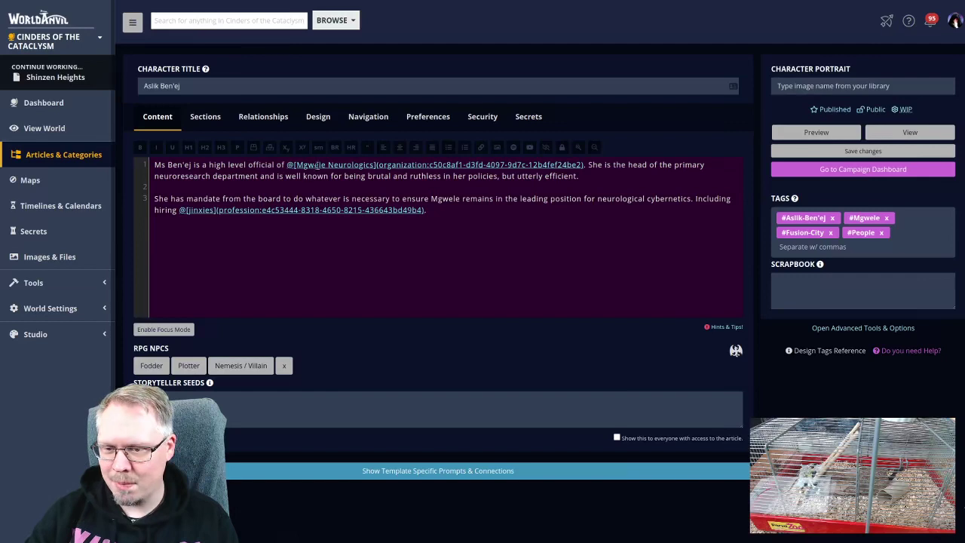
click(365, 119)
click(496, 199)
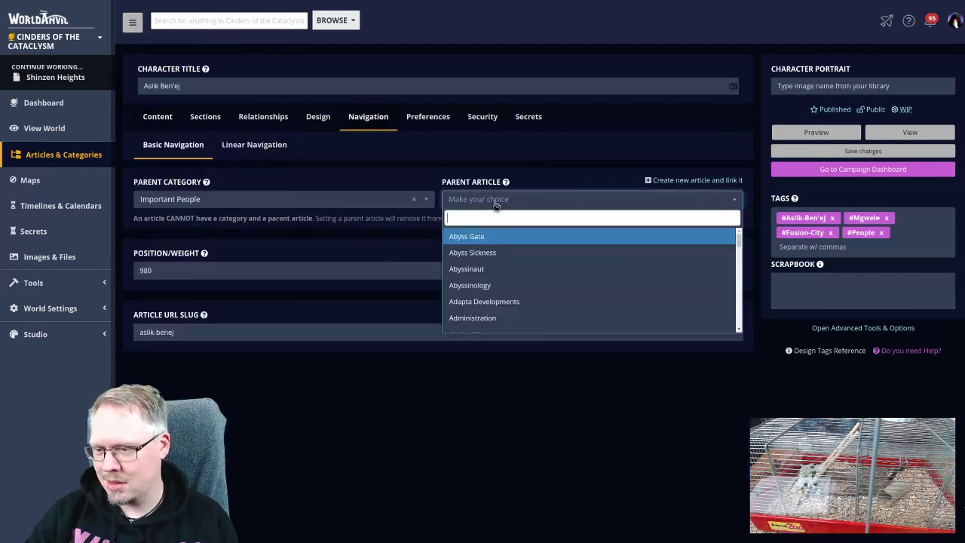
text(mgw)
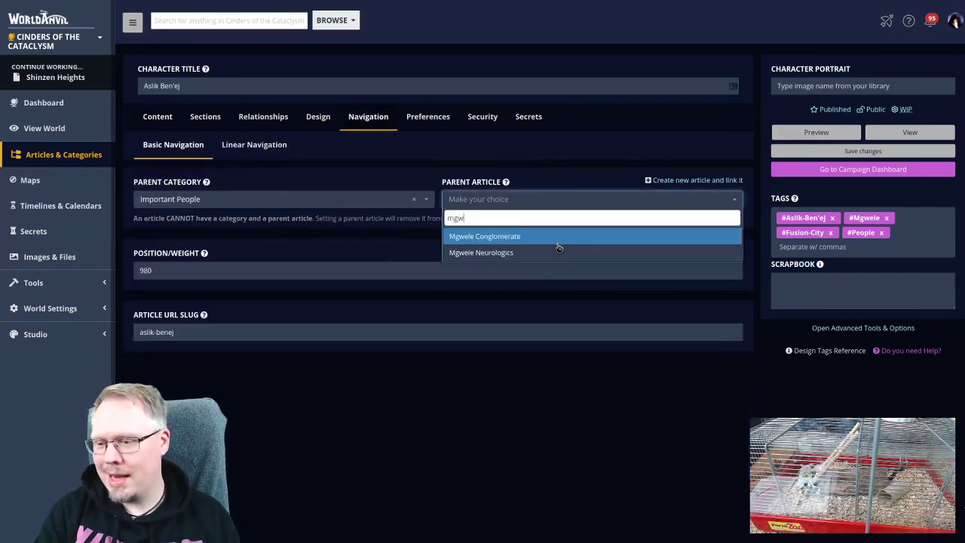
click(519, 253)
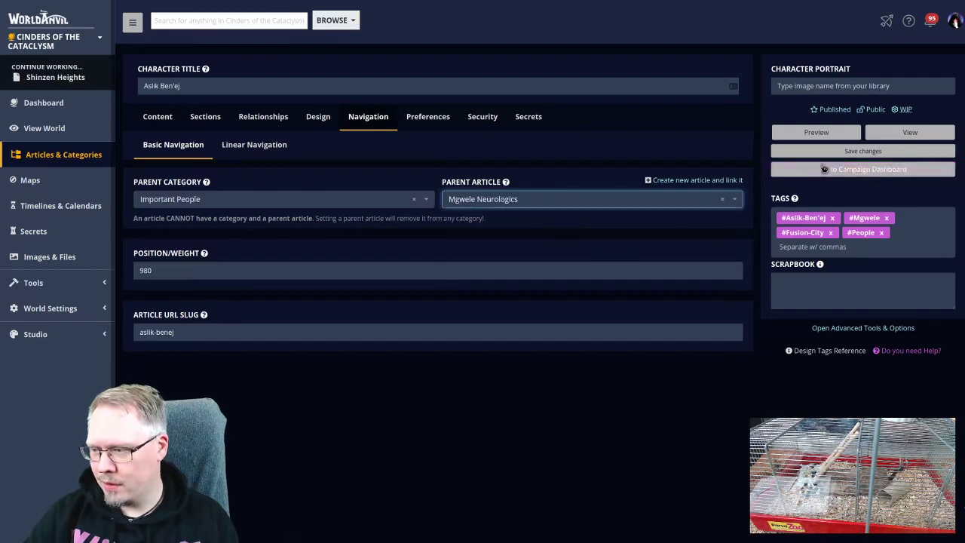
- Remove all four existing hashtag-style tags from the Aslik Ben'ej article
click(834, 218)
click(819, 218)
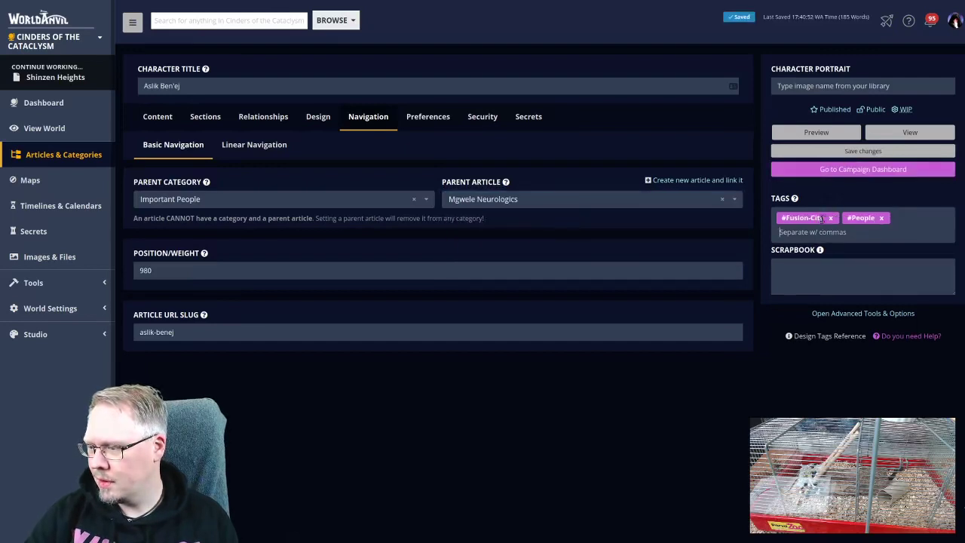
click(830, 218)
click(816, 218)
- Add the tags Fusion City and Person to the Aslik Ben'ej article
text(Fusion City)
key(Return)
text(People)
key(Return)
key(BackSpace)
key(BackSpace)
key(BackSpace)
key(BackSpace)
key(BackSpace)
key(BackSpace)
text(ers)
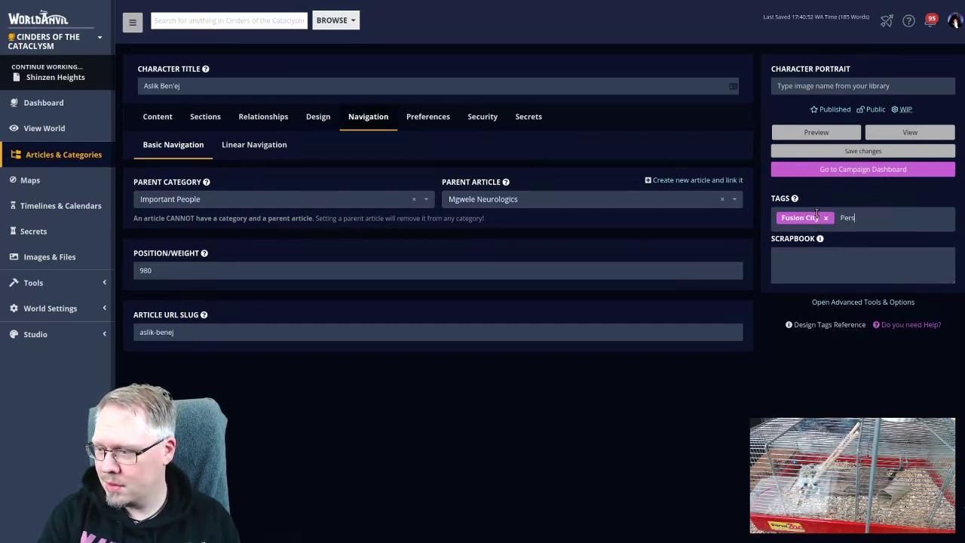
text(on)
key(Return)
- Add the tags Mgwele Neurologics, Mgwele, Aslik Ben'ej and Minor to the Aslik Ben'ej article and save the changes
text(Mgwele)
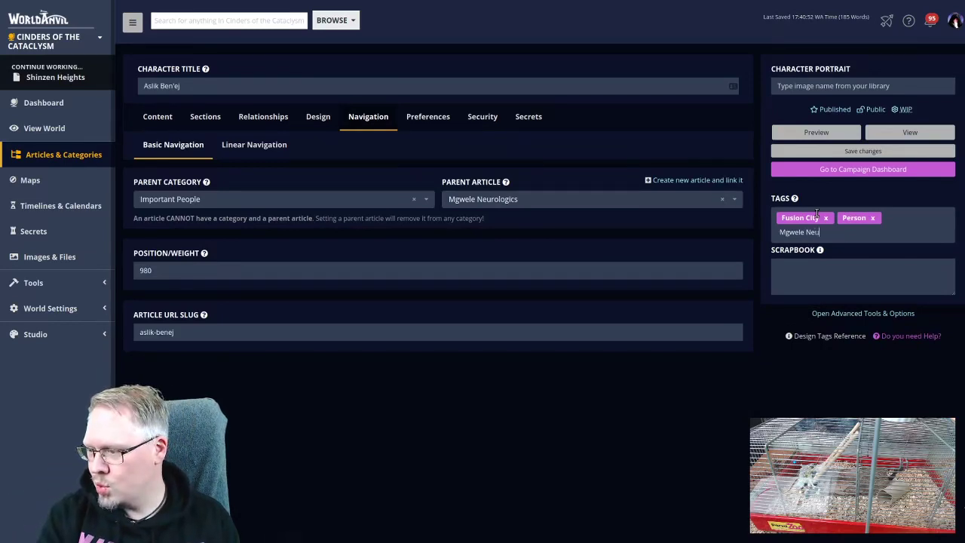
text(Neurologics)
key(Return)
text(Mgw)
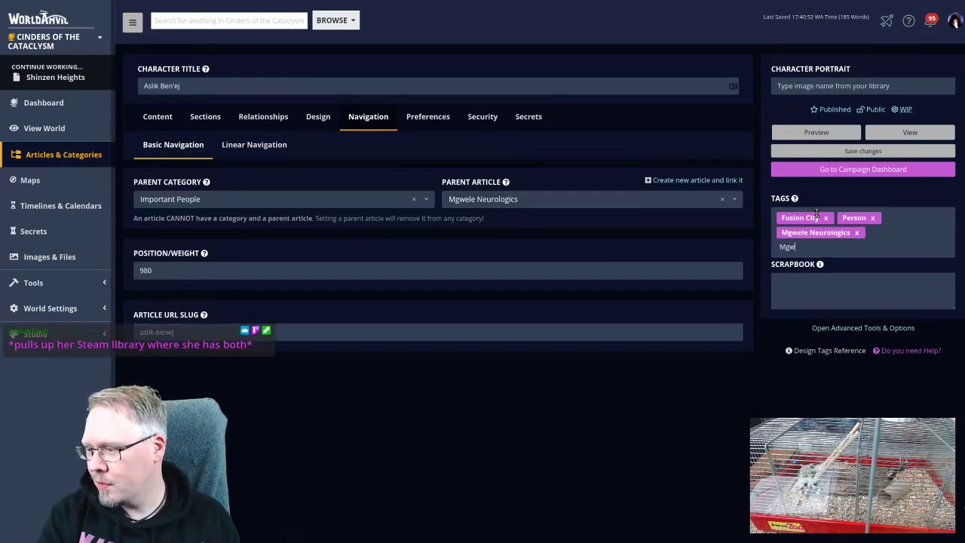
key(Return)
text(Aslik Ben'ej)
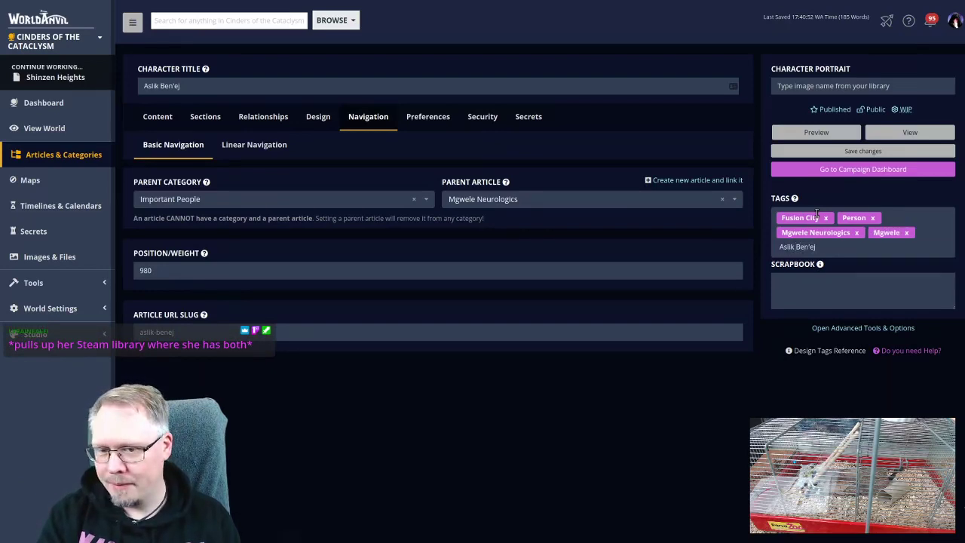
key(Return)
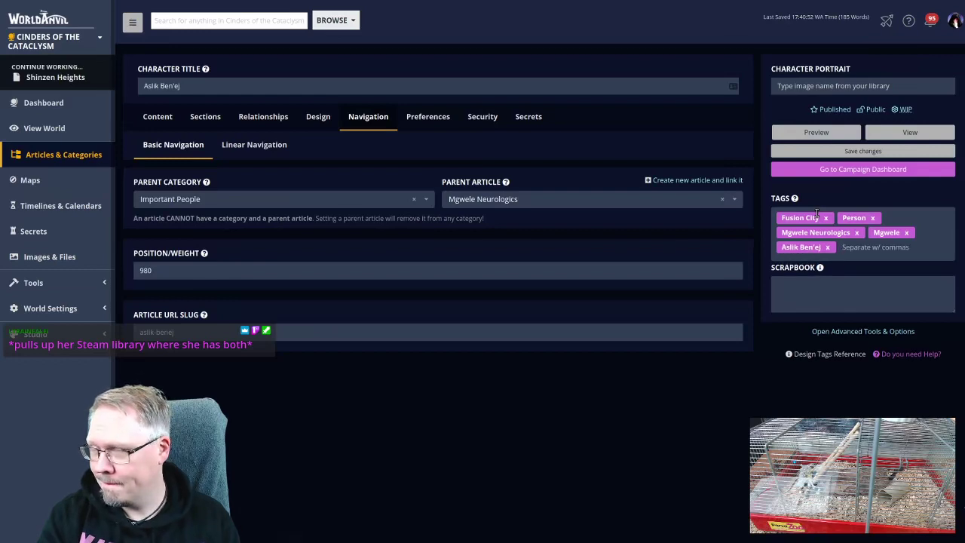
text(Minor)
key(Return)
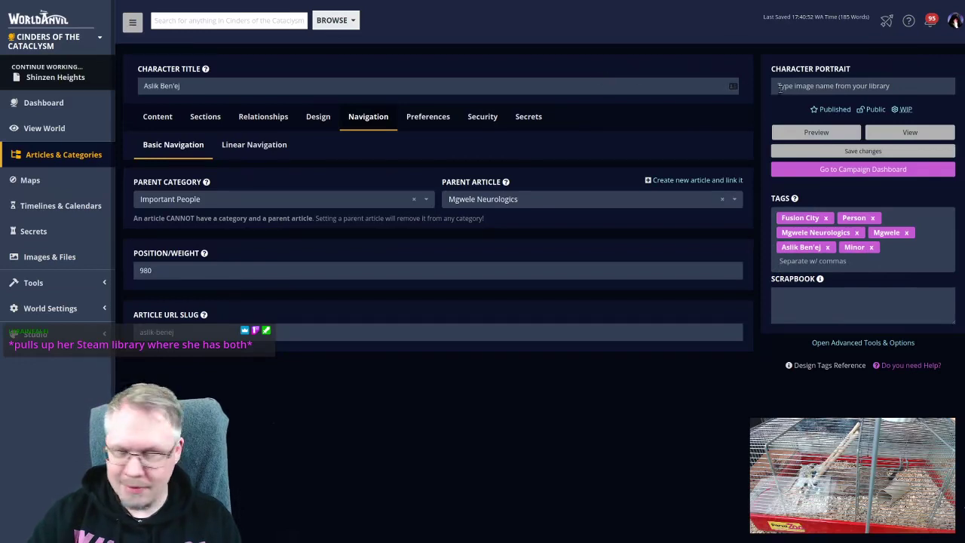
click(876, 151)
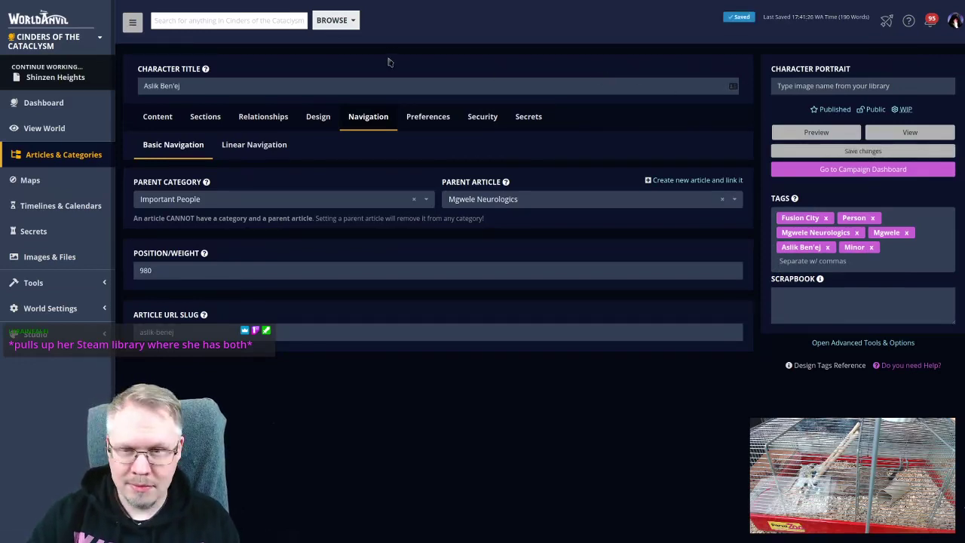
- Switch to the Ofush Bijdum article and replace the plain text Zanga Brotherhood with a mention linking to that organization's article
key(ctrl+Tab)
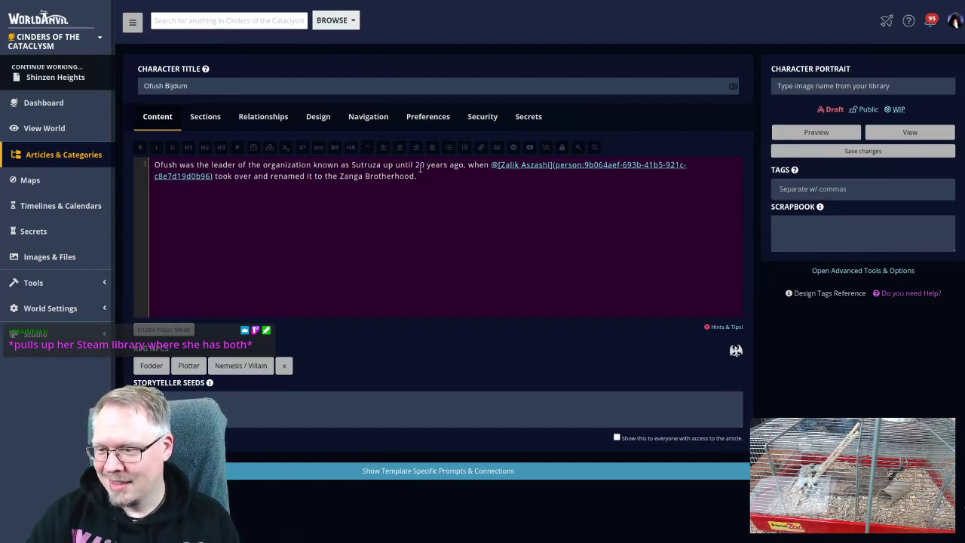
drag(341, 176, 540, 196)
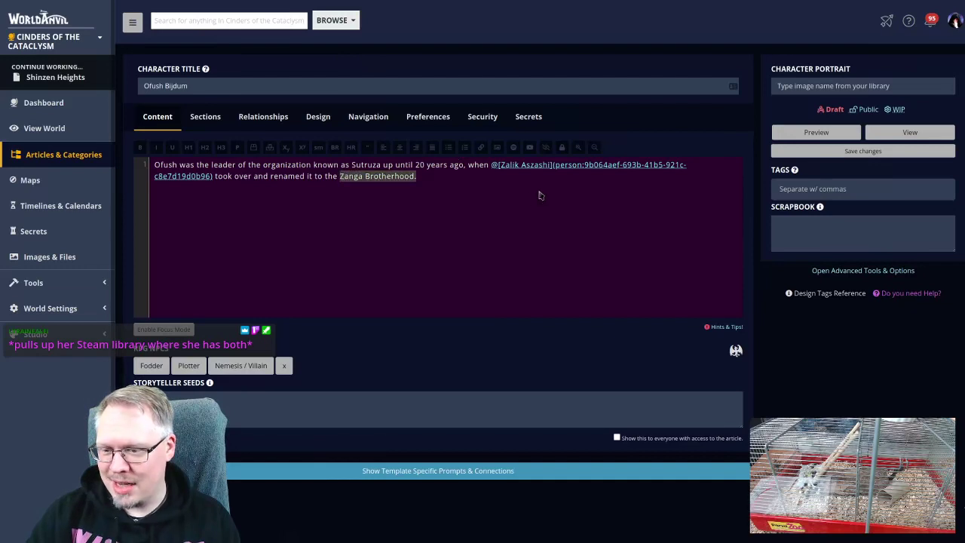
text(@zanga)
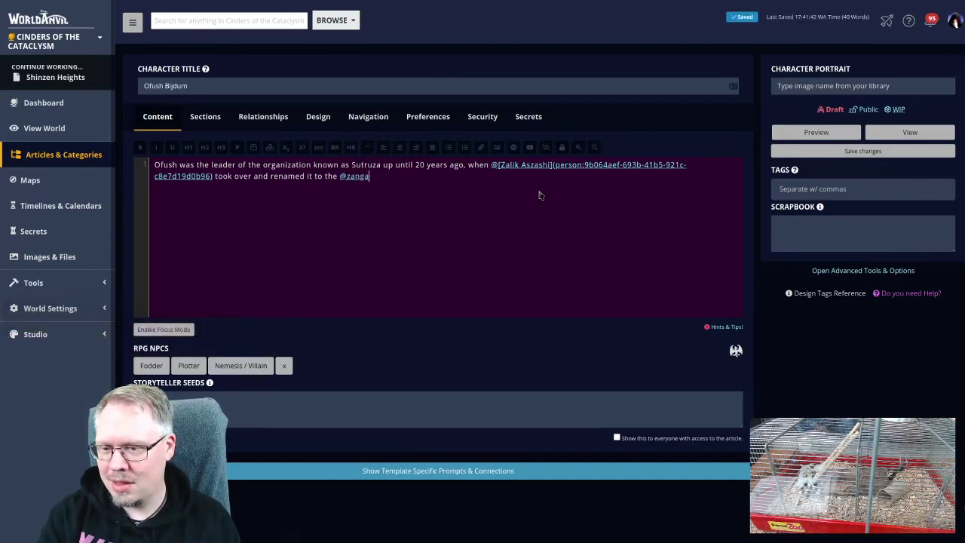
key(Return)
text(.)
- Tag the Ofush Bijdum article with Fusion City, Person, Deceased, Leader, Zanga Brotherhood, Zanga Hoshuda and Sutruza
click(840, 185)
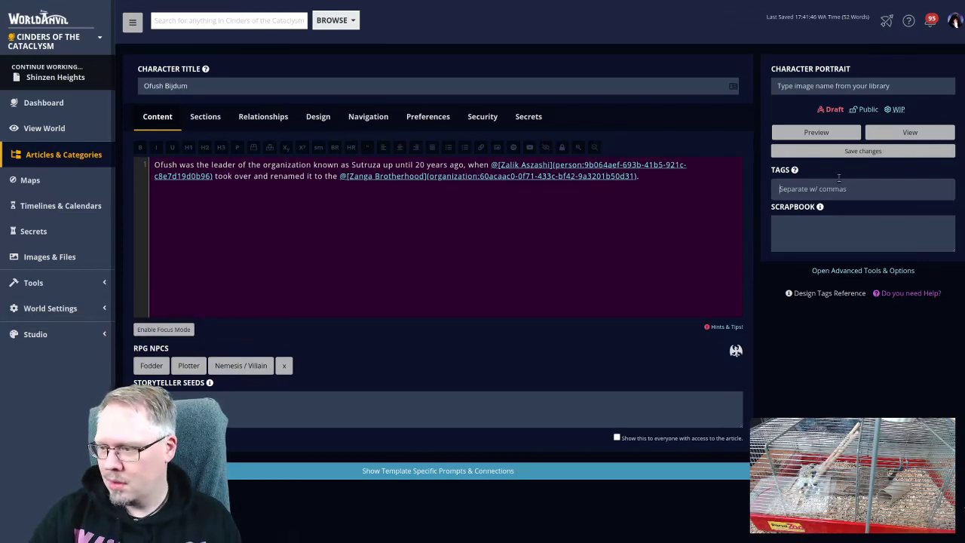
text(Fusion Cl)
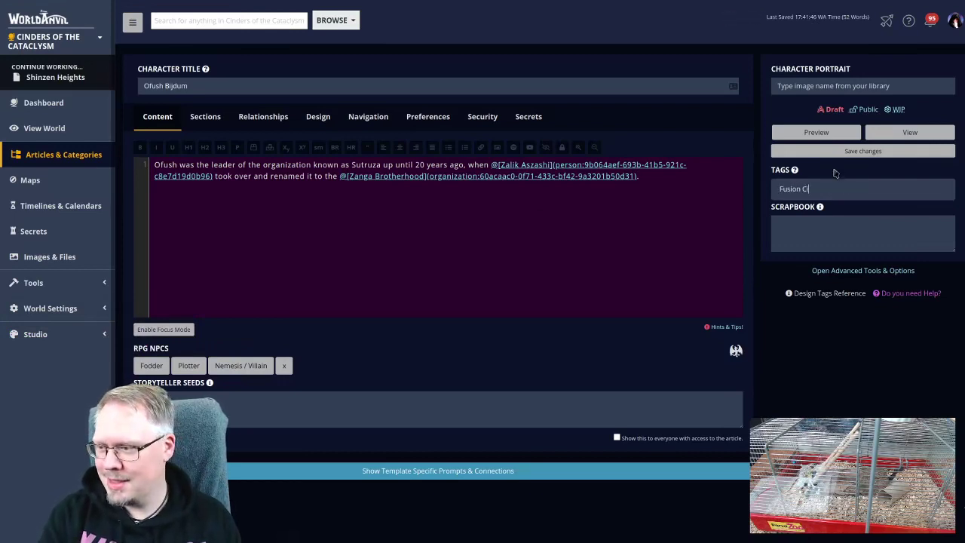
text(ty,Person,)
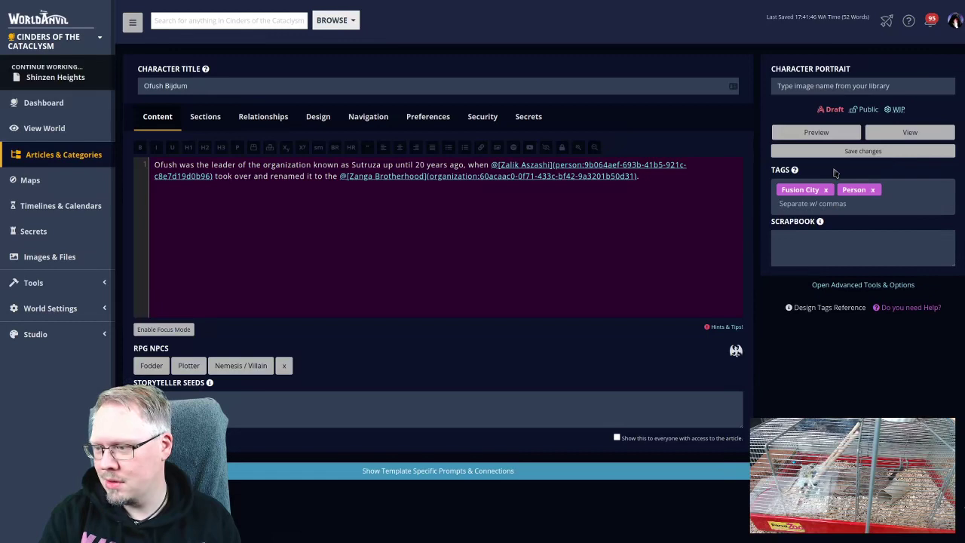
text(Deceas)
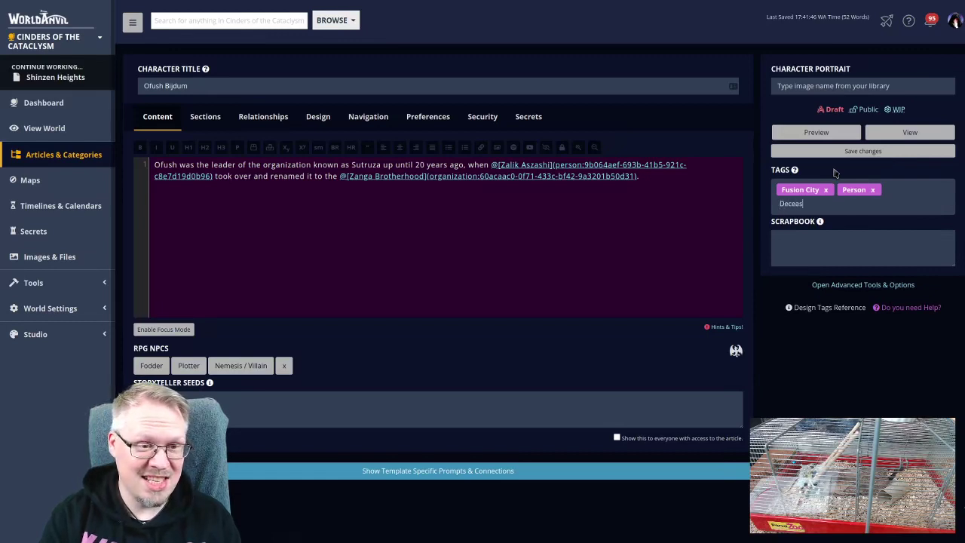
text(ed,)
text(Leader)
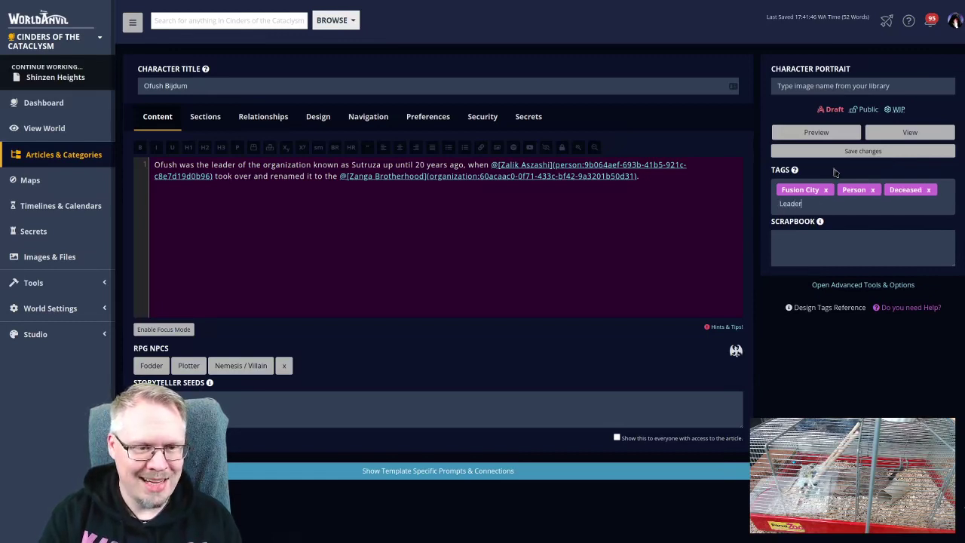
text(,Zang)
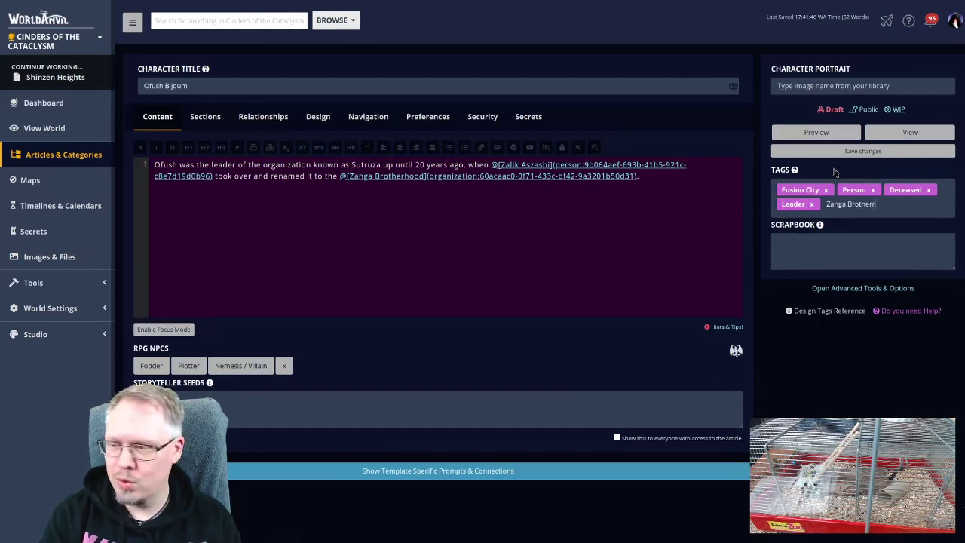
text(a Brotherr)
key(BackSpace)
text(hood,Z)
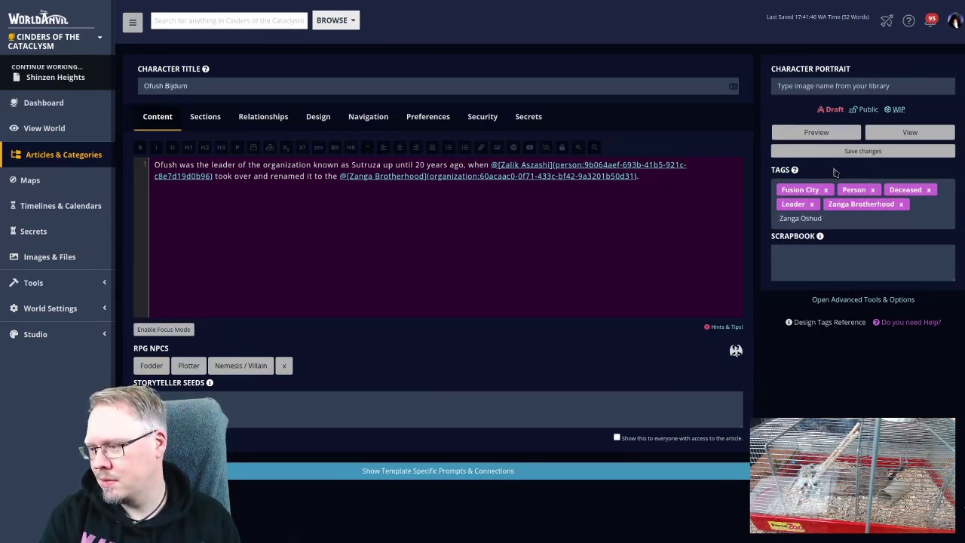
text(anga Hoshuda)
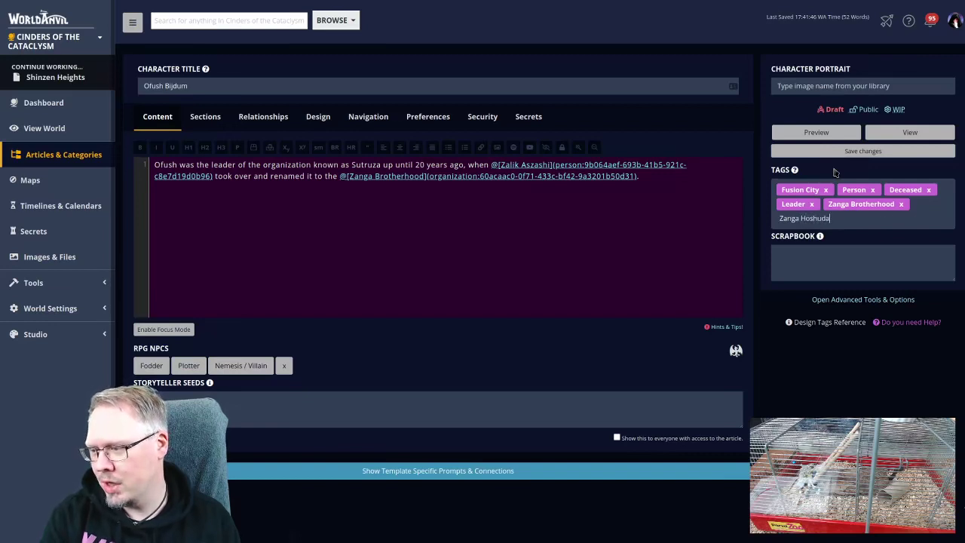
text(,)
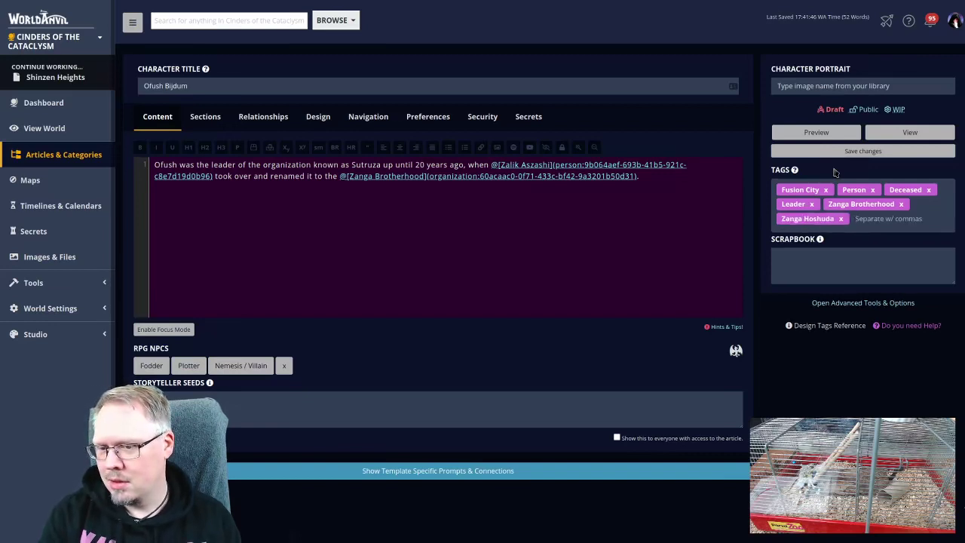
text(Sutruza,)
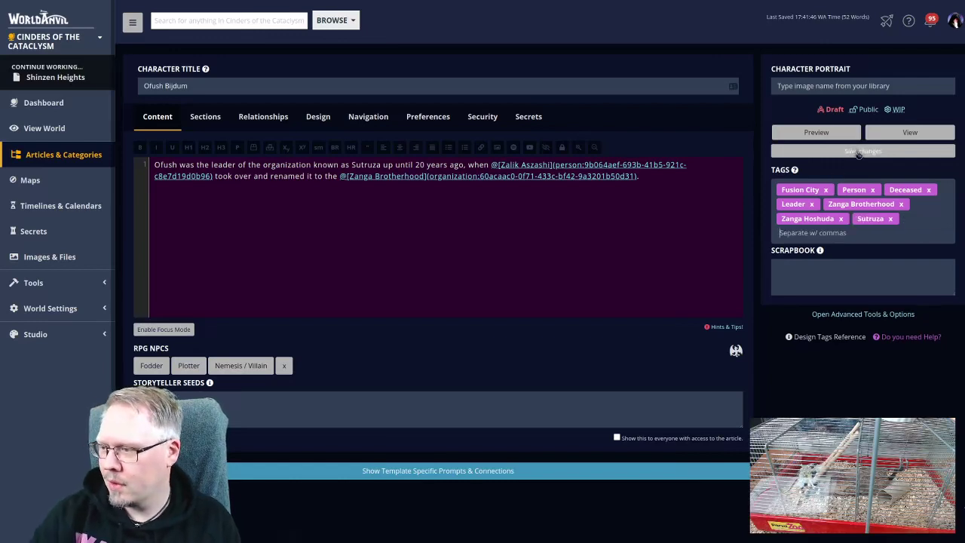
- Set Ofush Bijdum's parent article to Zanga Brotherhood, shorten its URL slug to ofush-bijdum and save the changes
click(368, 118)
click(545, 200)
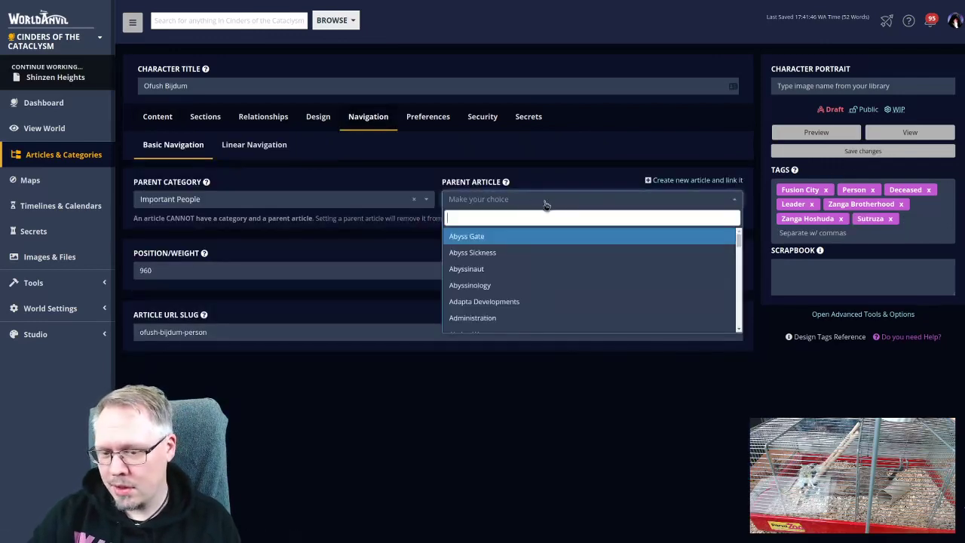
text(zanga)
key(Return)
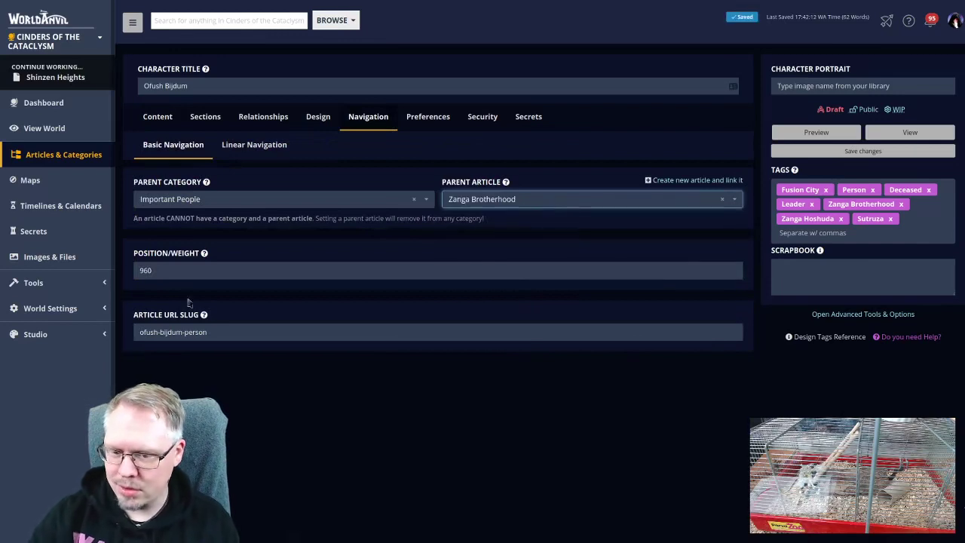
drag(182, 330, 308, 336)
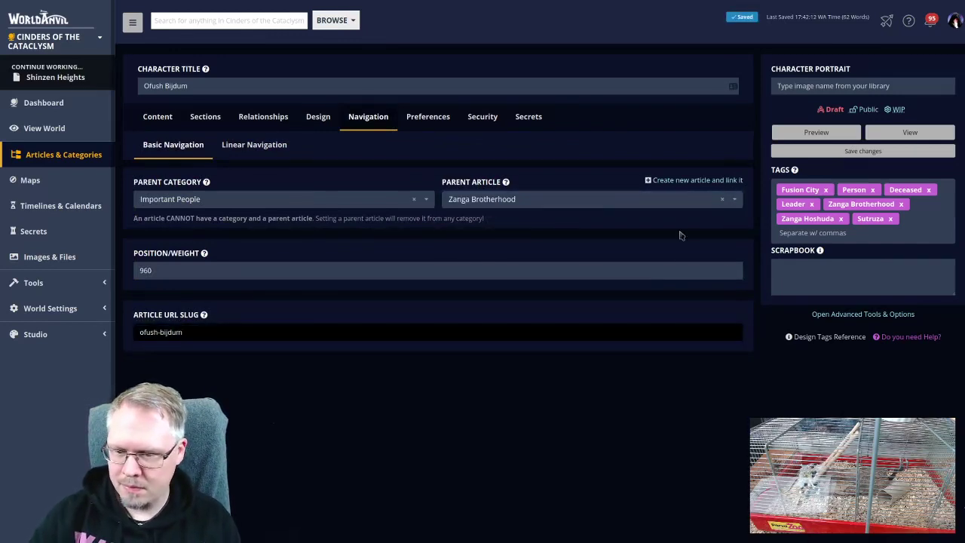
click(865, 150)
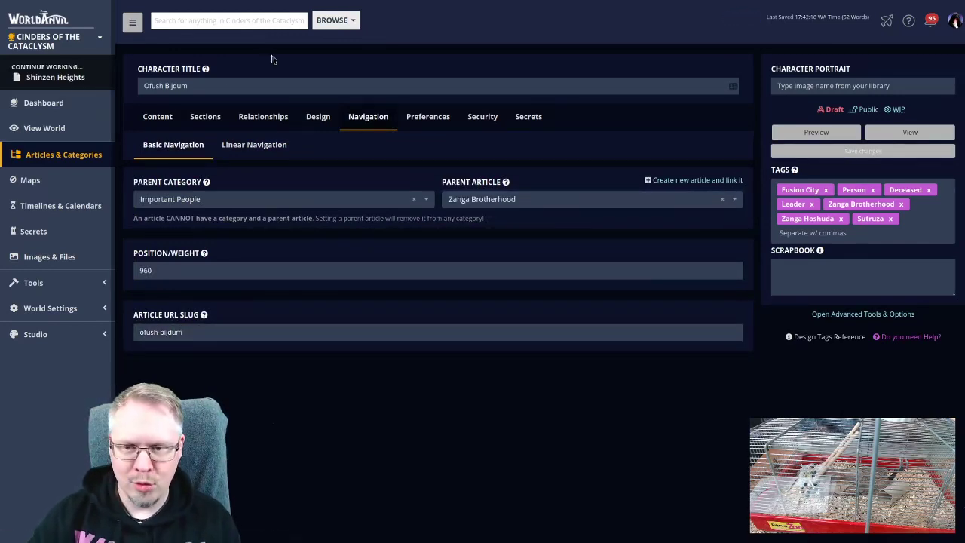
- Switch to the Aslan M'pok article and remove its old tags #SummerCamp2019, #Children-of-the-Cataclysm and #Fusion-City
key(alt+Left)
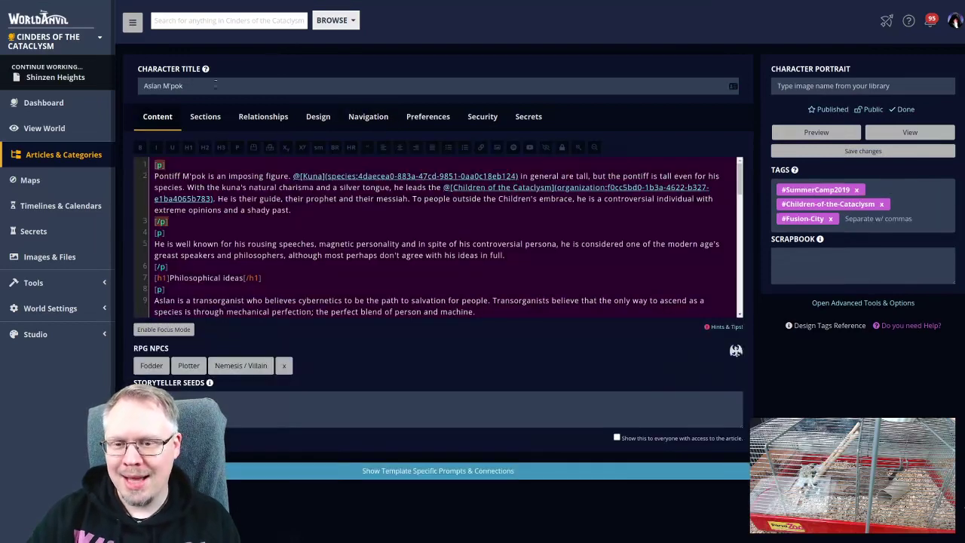
click(377, 116)
click(881, 204)
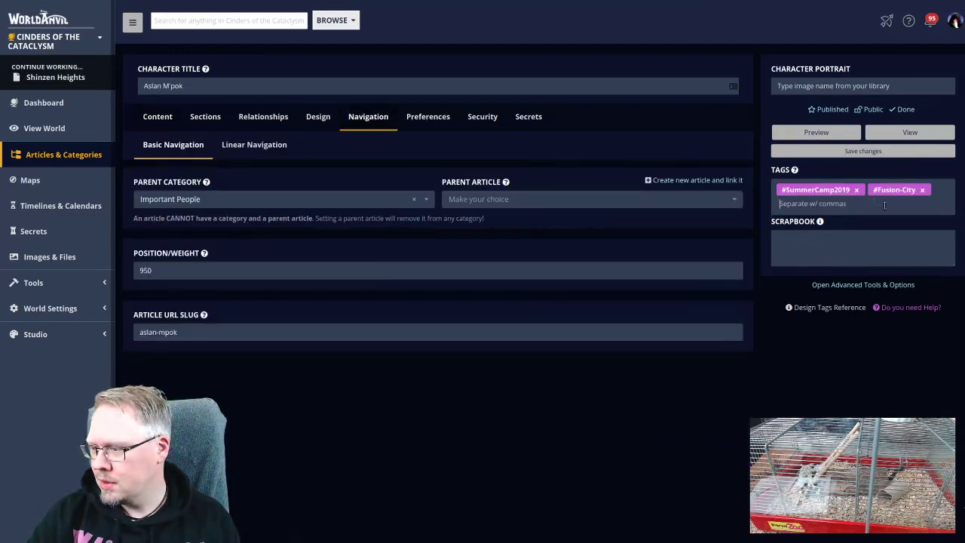
click(923, 190)
click(858, 190)
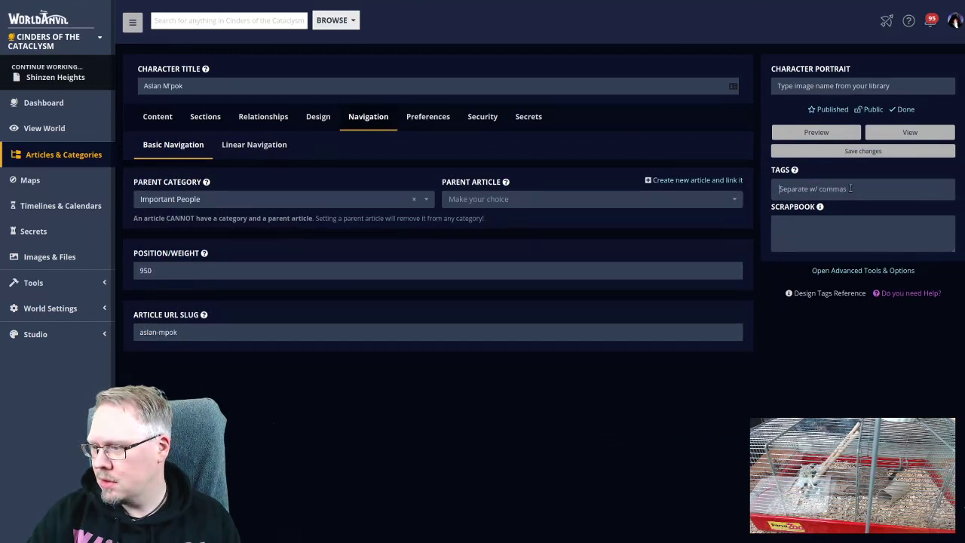
- Tag the Aslan M'pok article with Fusion City, Person, Major and Plot
text(Fusion City)
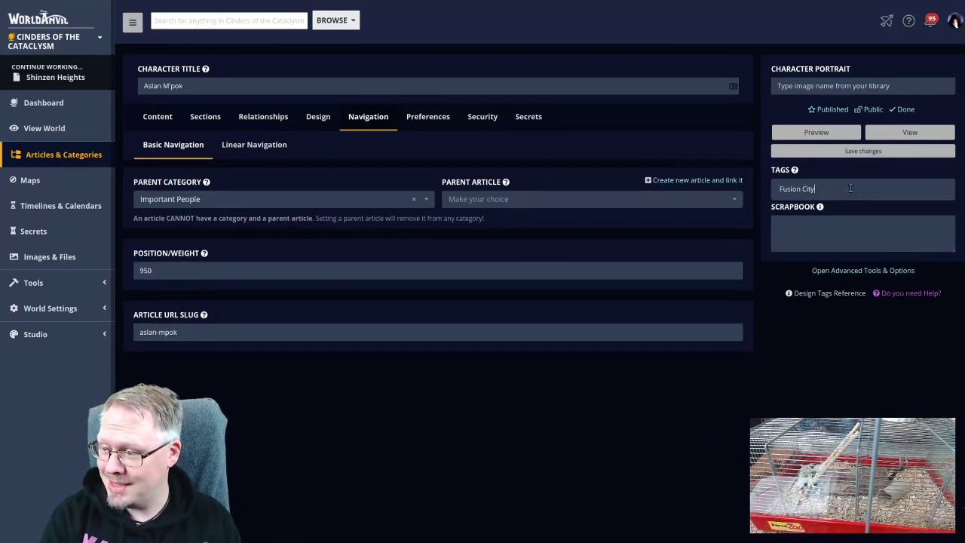
key(Return)
text(Person)
key(Return)
text(Major)
key(Return)
text(Plot)
key(Return)
- Add the tags Children of the Cataclysm, Leader and Kuna to the Aslan M'pok article
text(Clnderes of t)
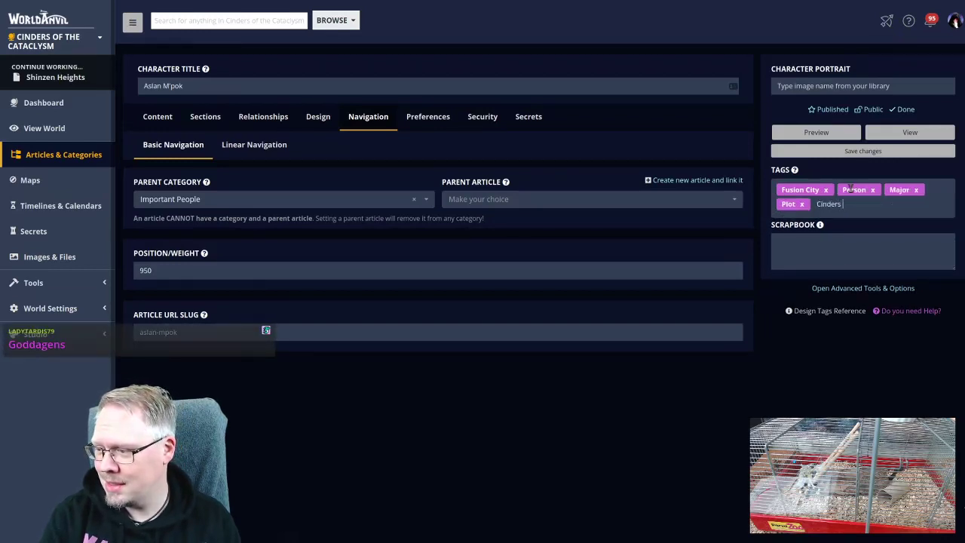
text(he C)
key(BackSpace)
key(BackSpace)
key(BackSpace)
key(BackSpace)
key(BackSpace)
key(BackSpace)
key(BackSpace)
key(BackSpace)
key(BackSpace)
key(BackSpace)
key(BackSpace)
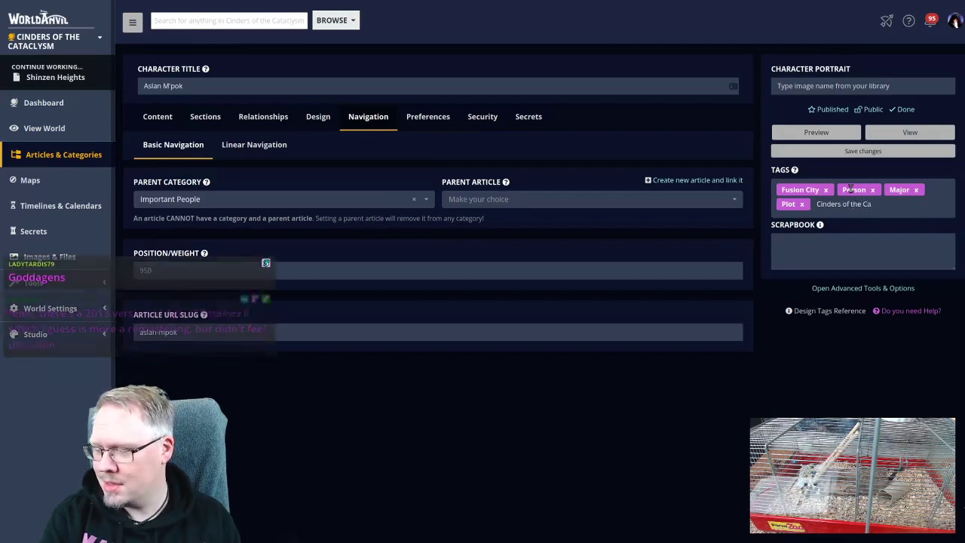
text(hilder)
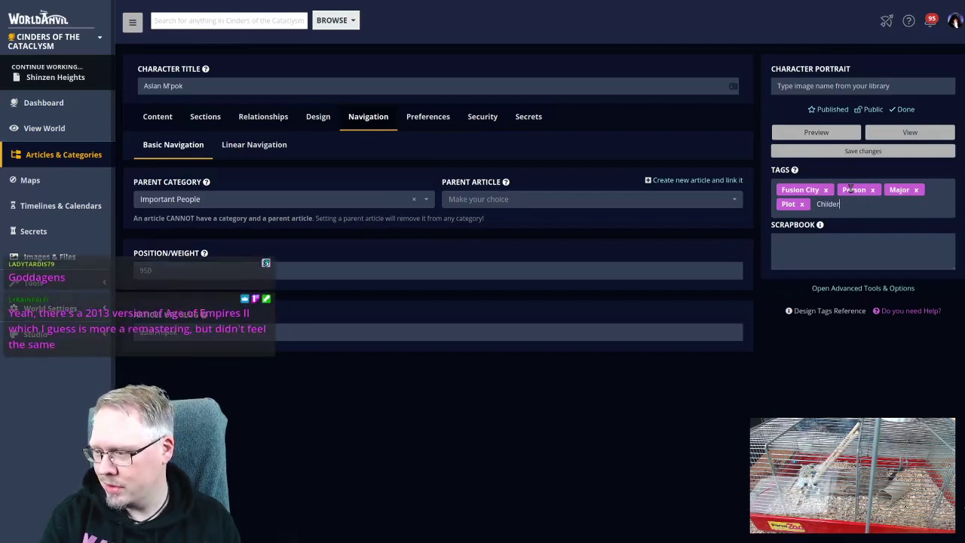
key(BackSpace)
key(BackSpace)
text(ren of the Cataclysm)
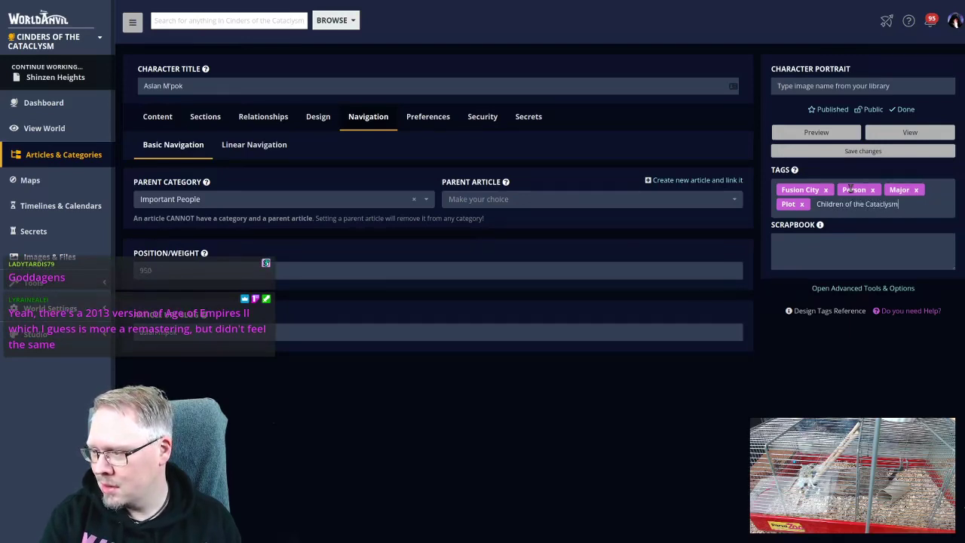
key(Return)
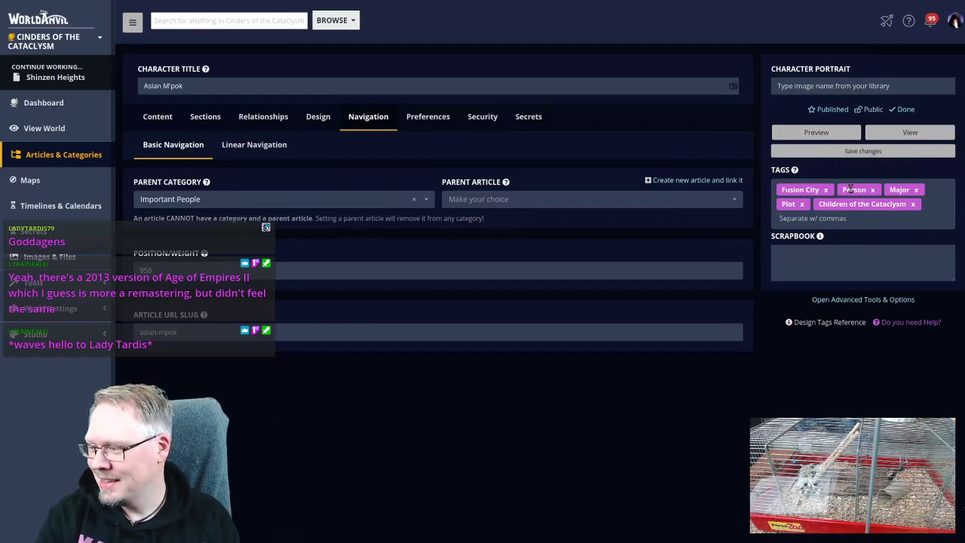
text(Leader)
key(Return)
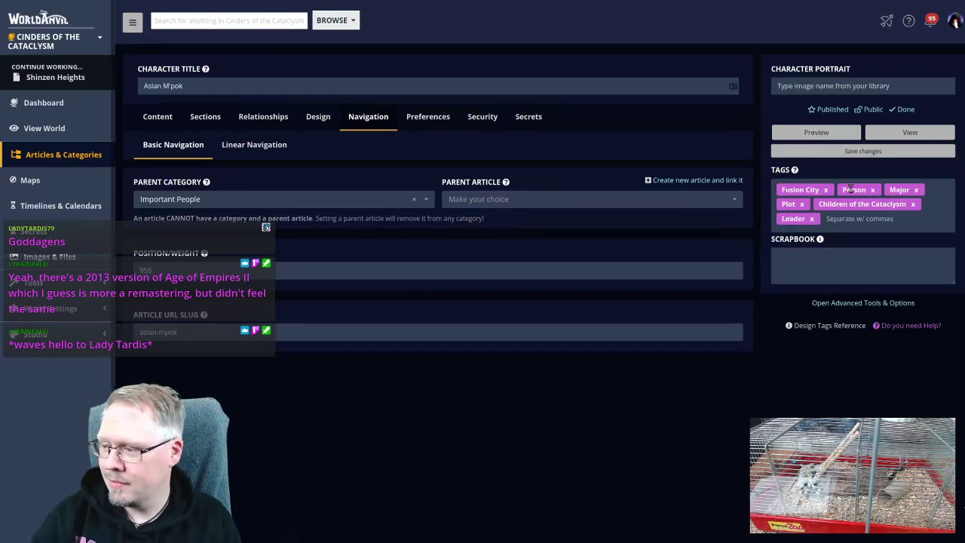
text(Kuna)
key(Return)
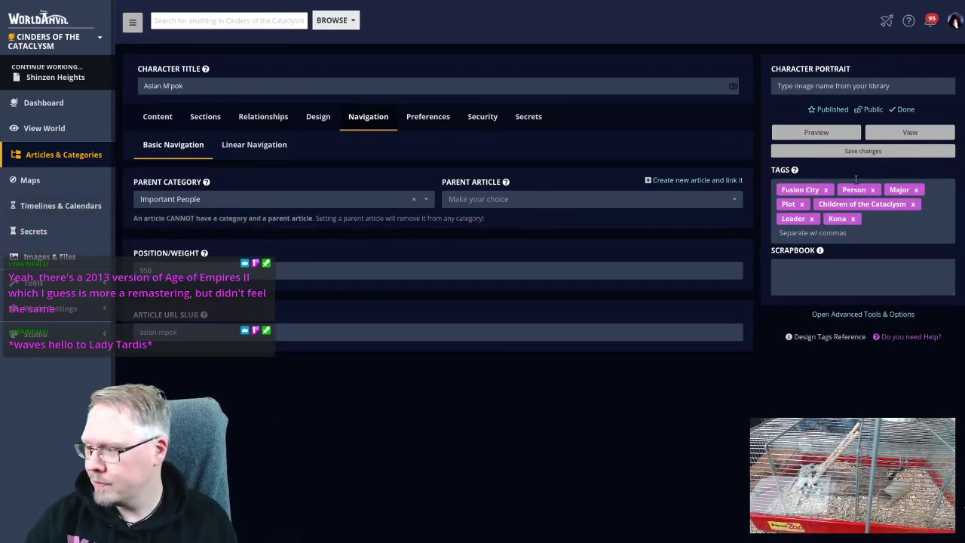
- Set Aslan M'pok's parent article to Children of the Cataclysm
click(494, 202)
text(child)
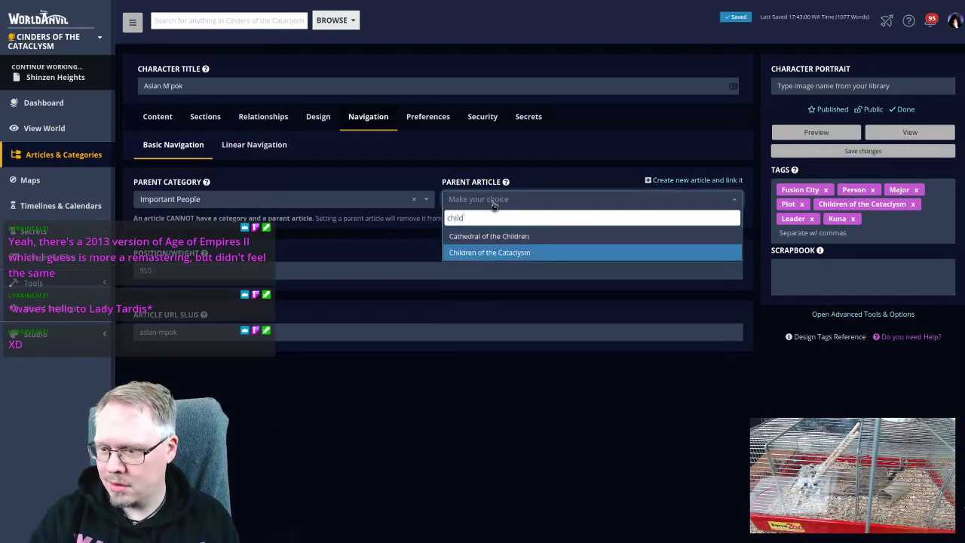
key(Return)
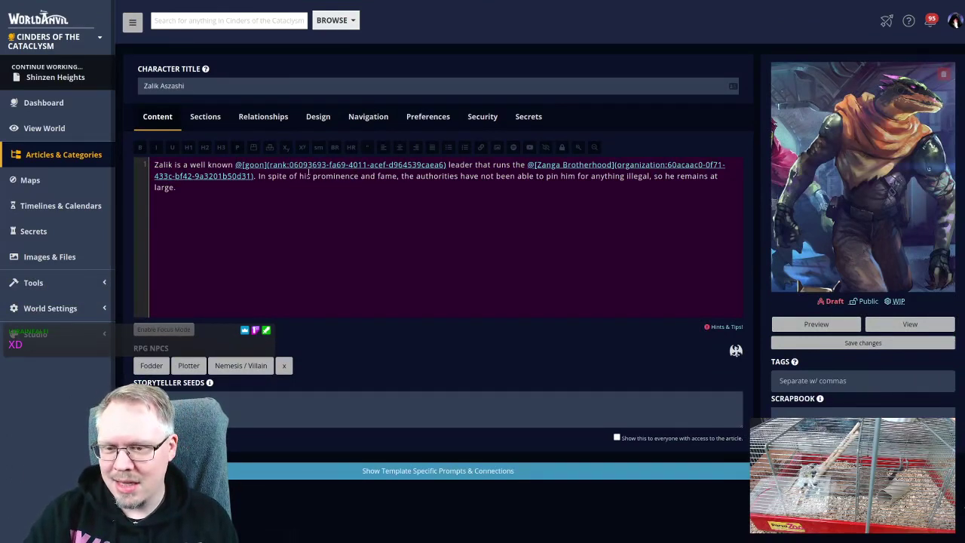
- Tag the Zalik Aszashi article with Fusion City, Person, Major, Plot, Leader, Hessak, Zanga Brotherhood and Zanga Hoshuda, and save the changes
click(837, 382)
text(Fusion Cit)
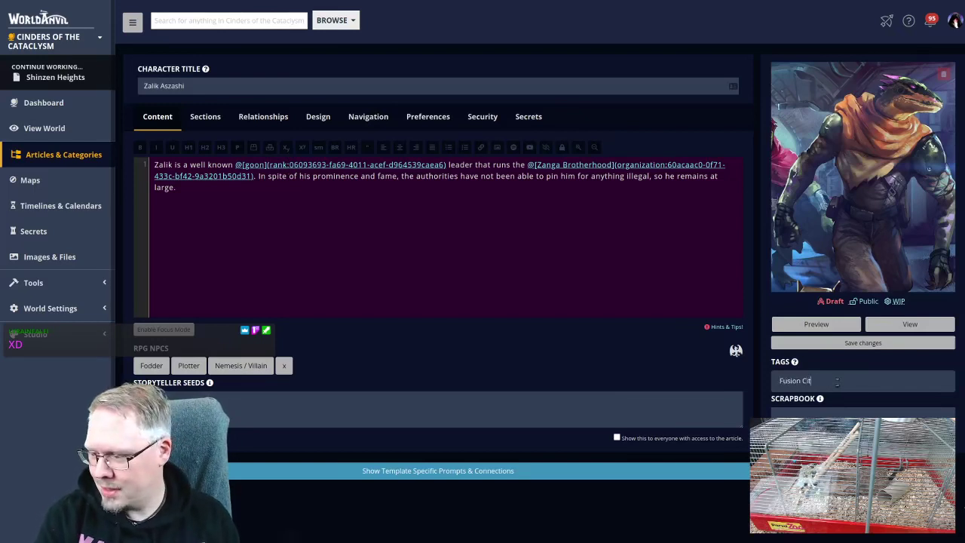
text(y,Person,Major,)
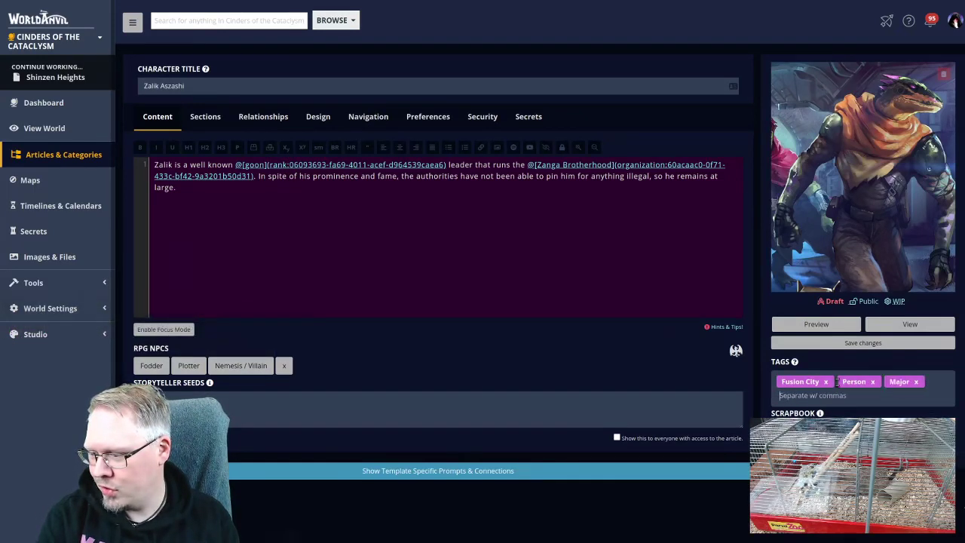
text(Plot,Leader,Hessak)
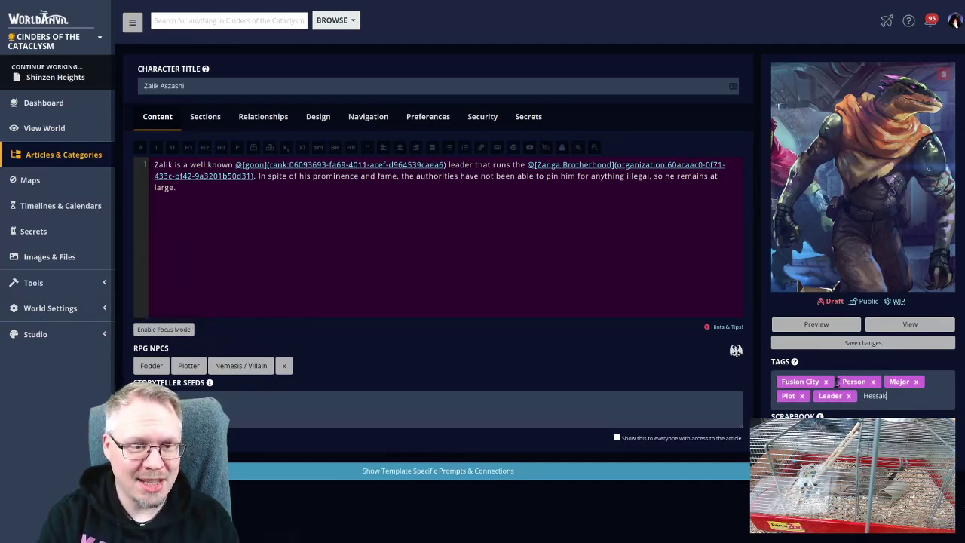
text(,Zanga Brotherhood)
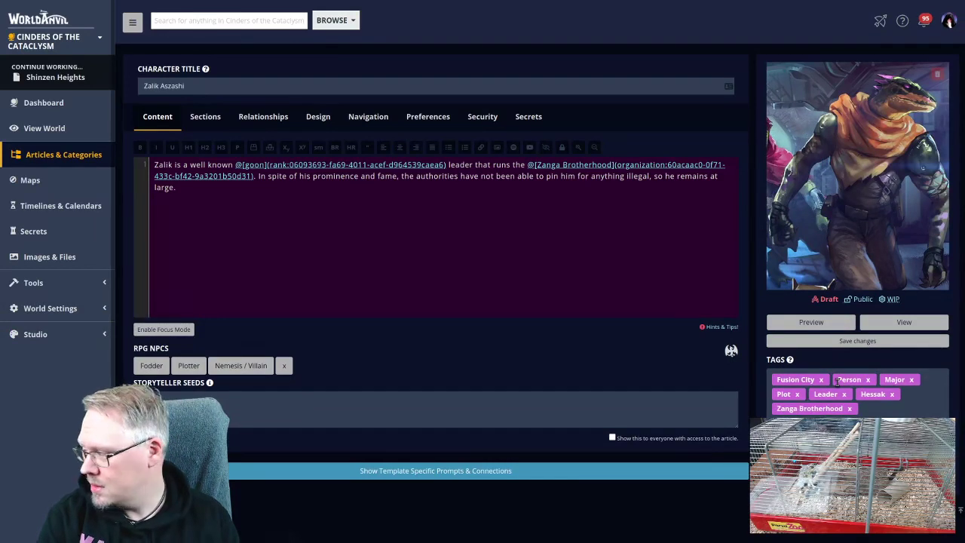
text(,,Zanga Hoshuda)
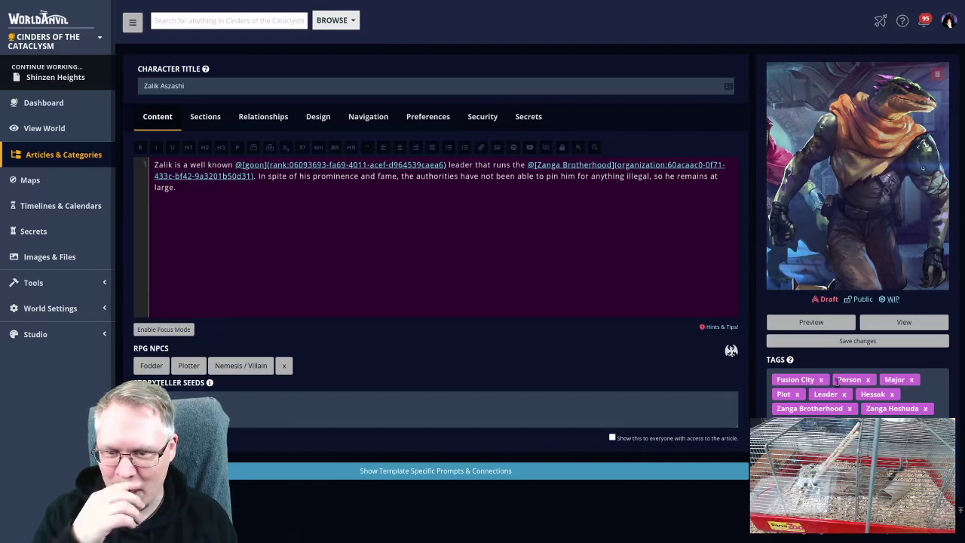
click(857, 341)
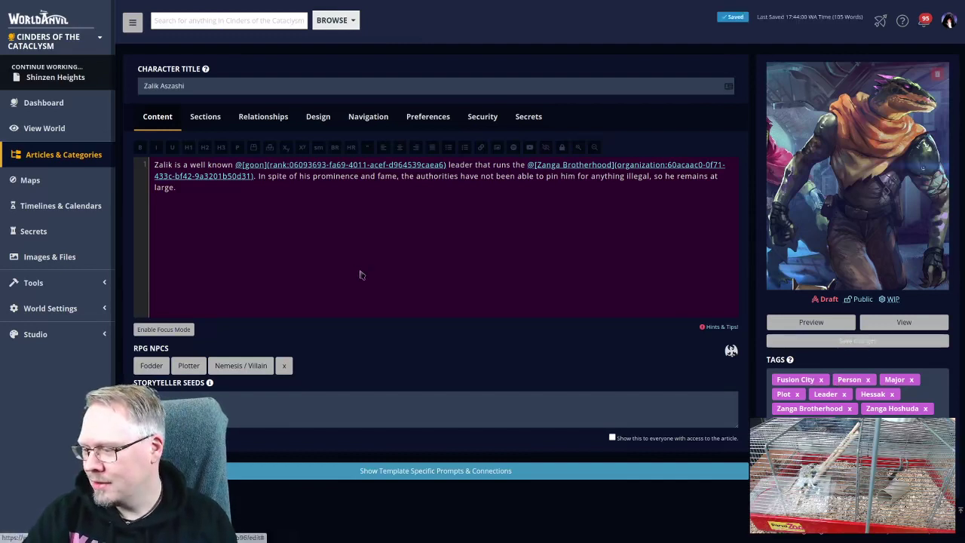
- Remove the person suffix from Zalik Aszashi's URL slug, set the parent article to Zanga Brotherhood and save the changes
click(359, 123)
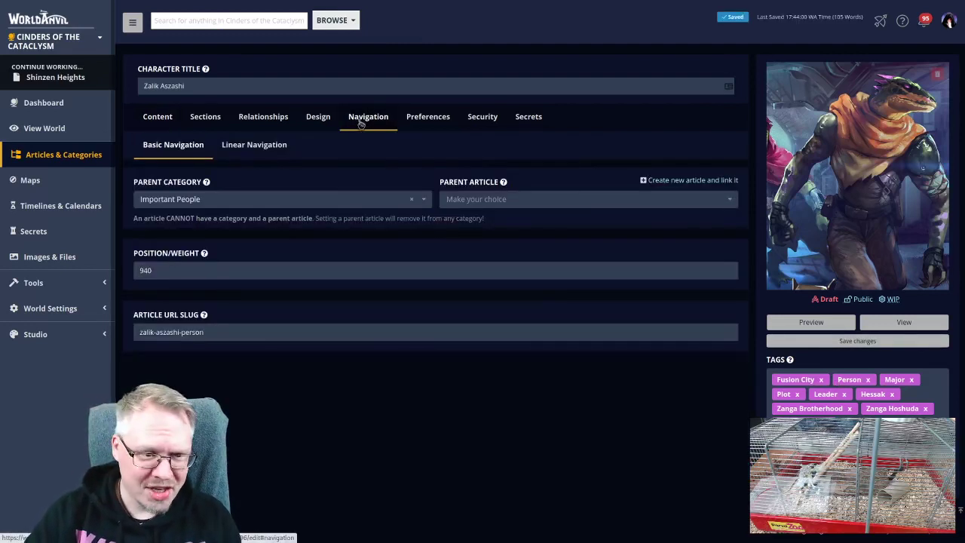
click(310, 338)
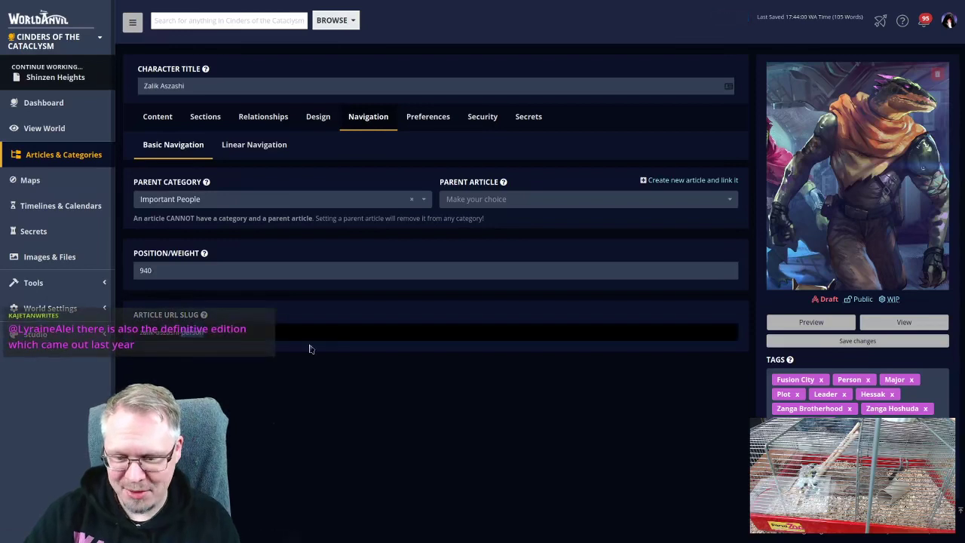
click(506, 204)
text(zanga)
click(498, 236)
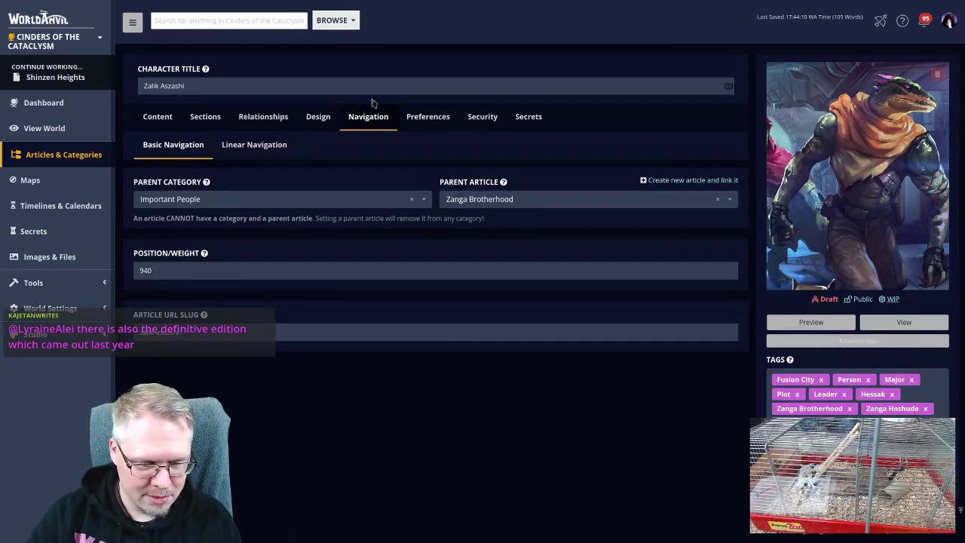
- Switch to the Boslik article and make it public
key(ctrl+Tab)
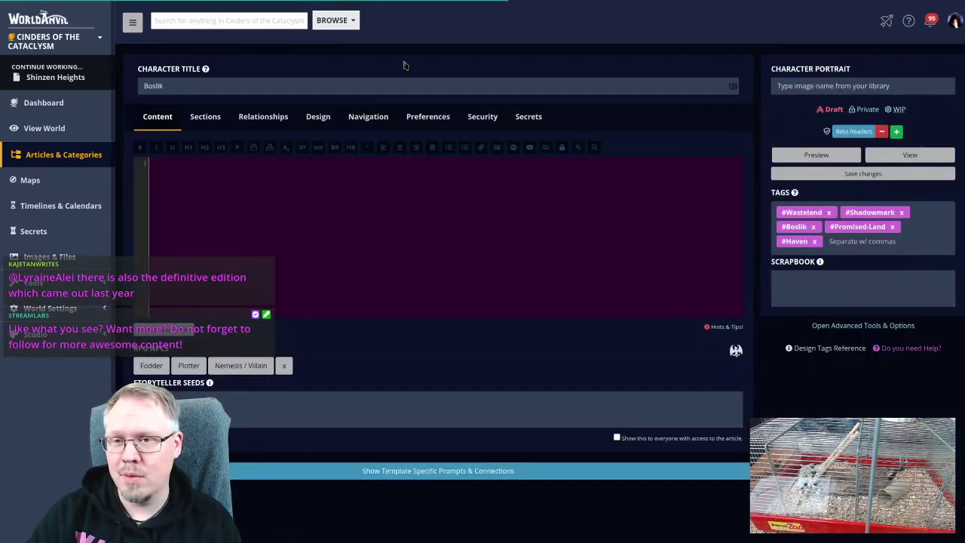
click(380, 122)
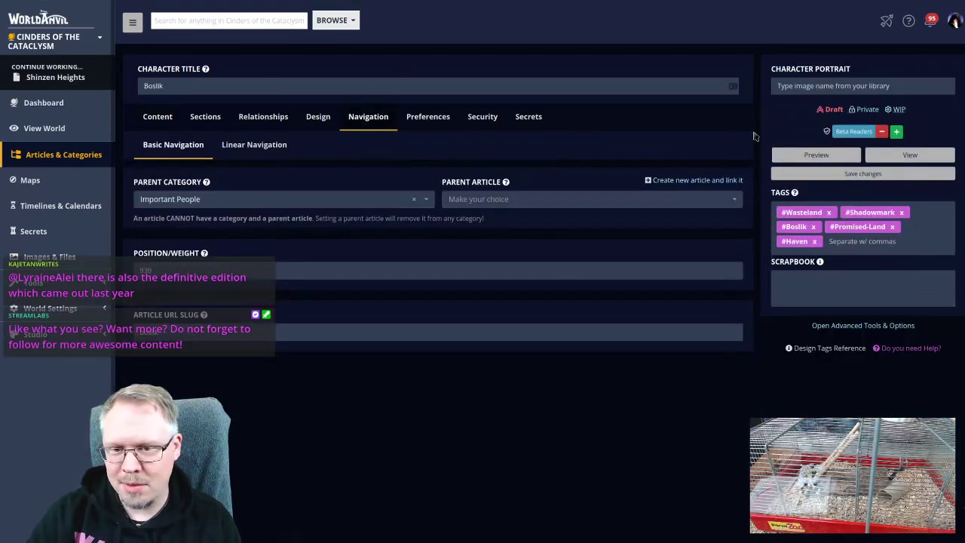
click(865, 109)
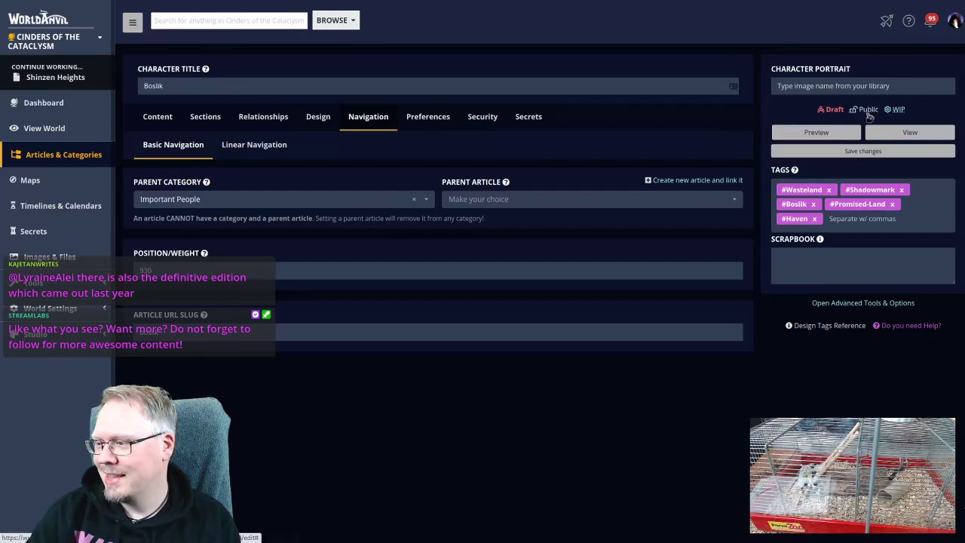
- Remove the old tags #Wasteland, #Shadowmark, #Boslik, #Promised-Land and #Haven from the Boslik article
click(829, 190)
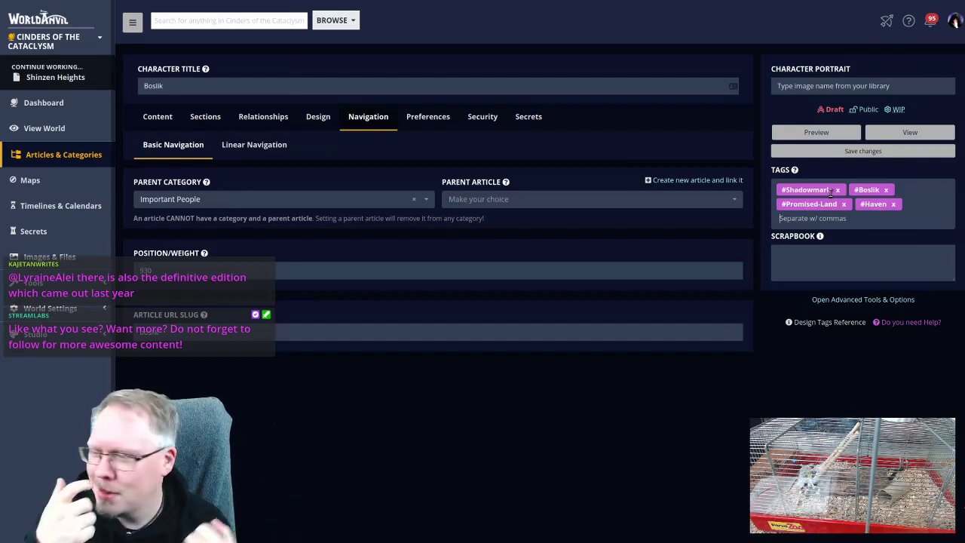
click(837, 190)
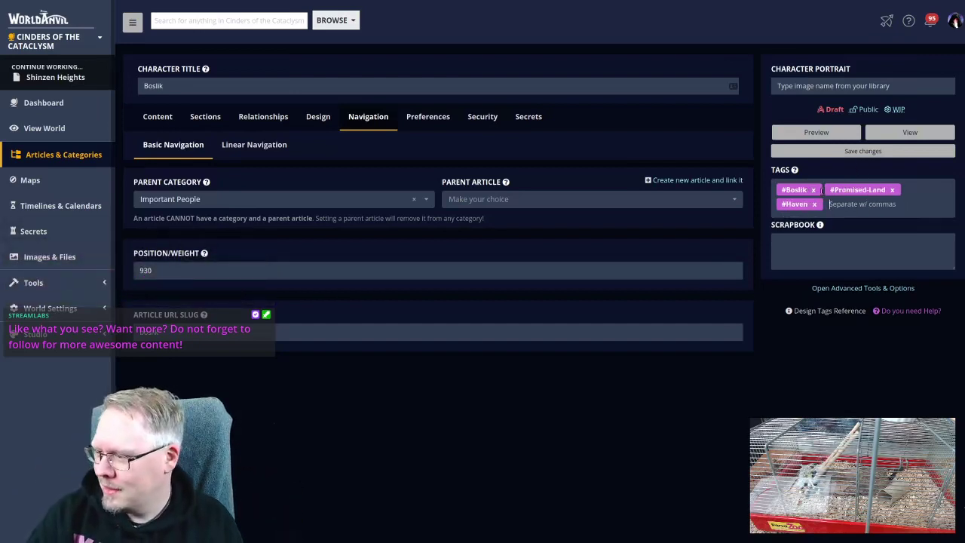
click(814, 191)
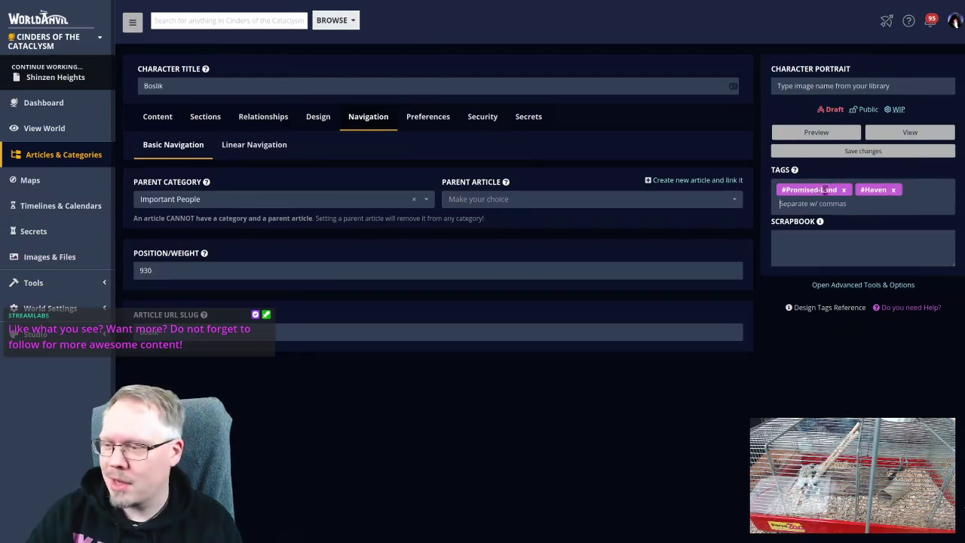
click(841, 190)
click(815, 190)
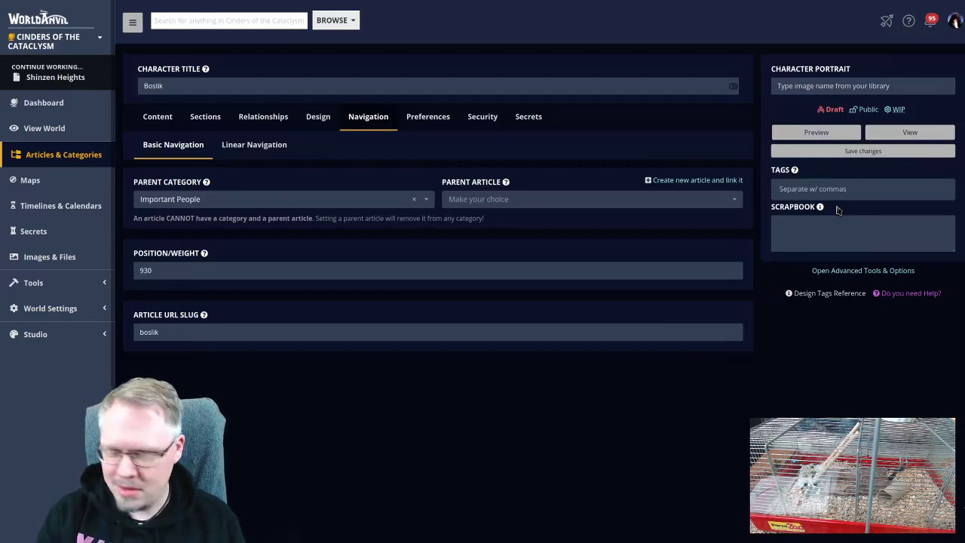
- Tag the Boslik article with Shadowmark, Person, Major, Plot, Promised Land, Haven and Boslik
text(Shadowmark)
key(comma)
text(Person)
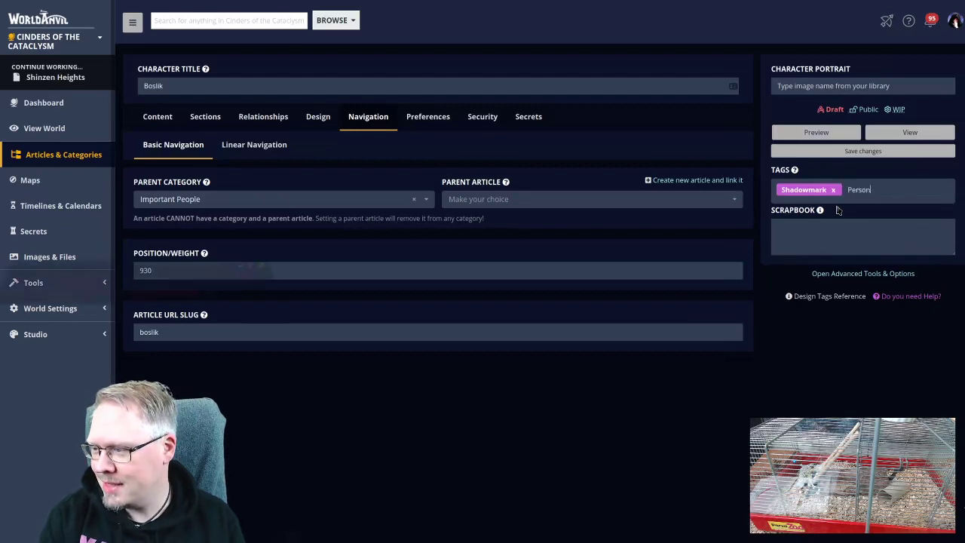
key(comma)
text(Major)
key(comma)
text(Plot)
key(comma)
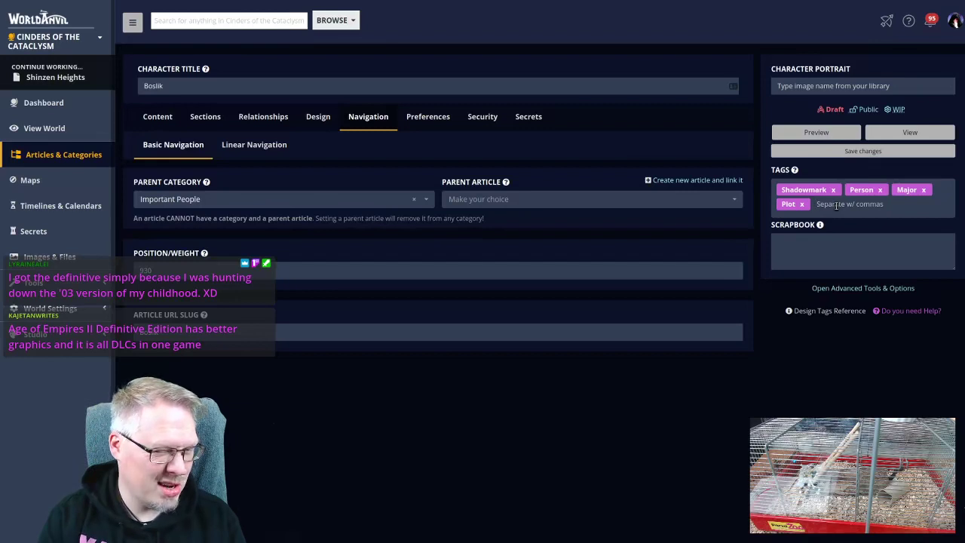
text(Promised Land)
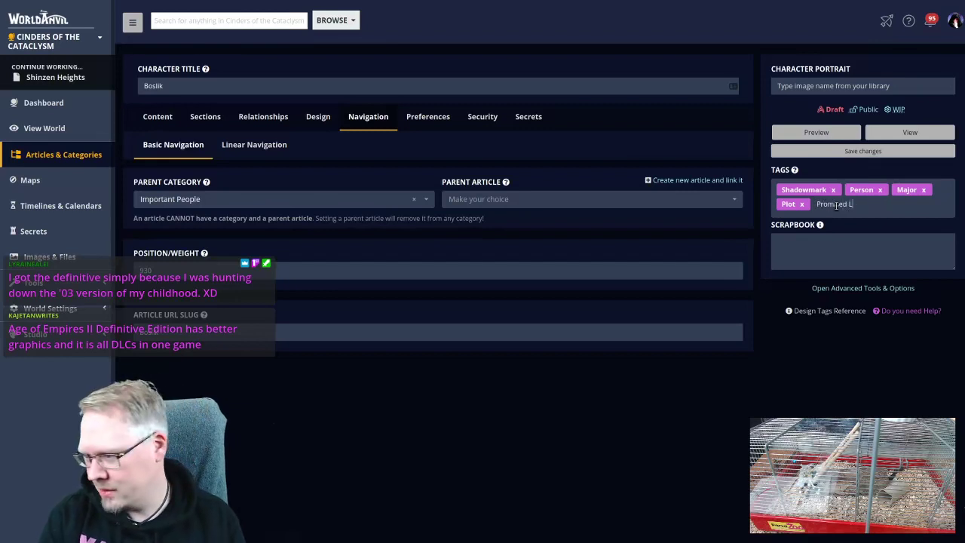
key(comma)
text(Hav)
text(Boslik)
key(Return)
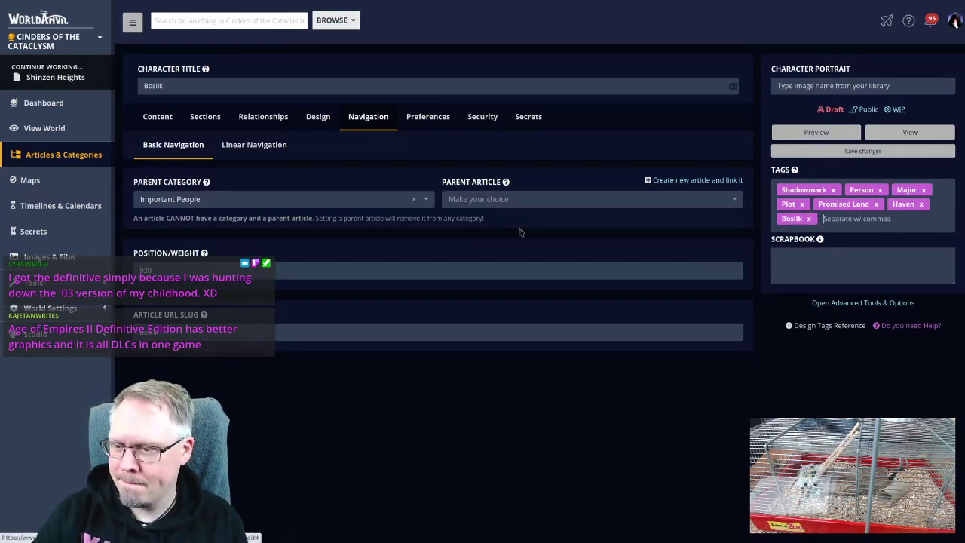
- Set Boslik's parent article to Promised Land
click(548, 201)
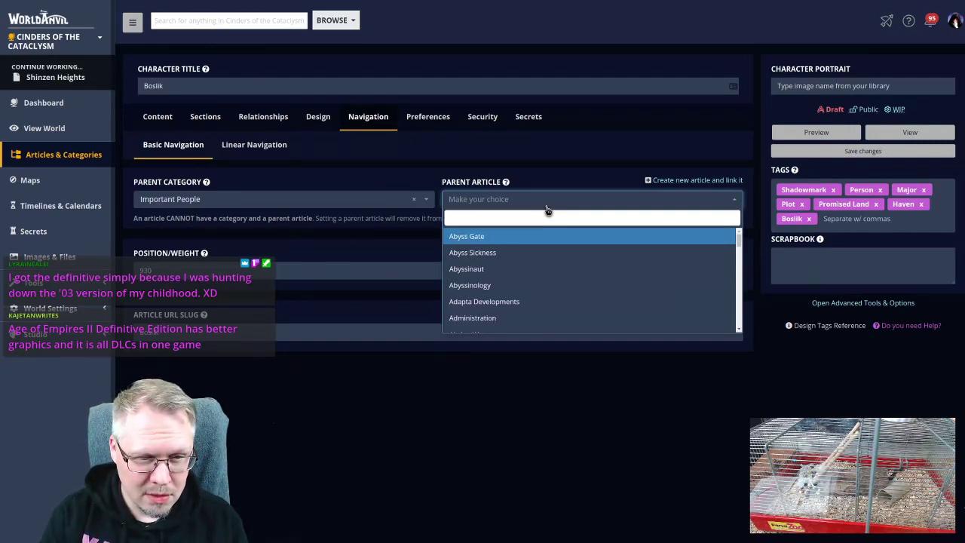
text(prom)
key(Return)
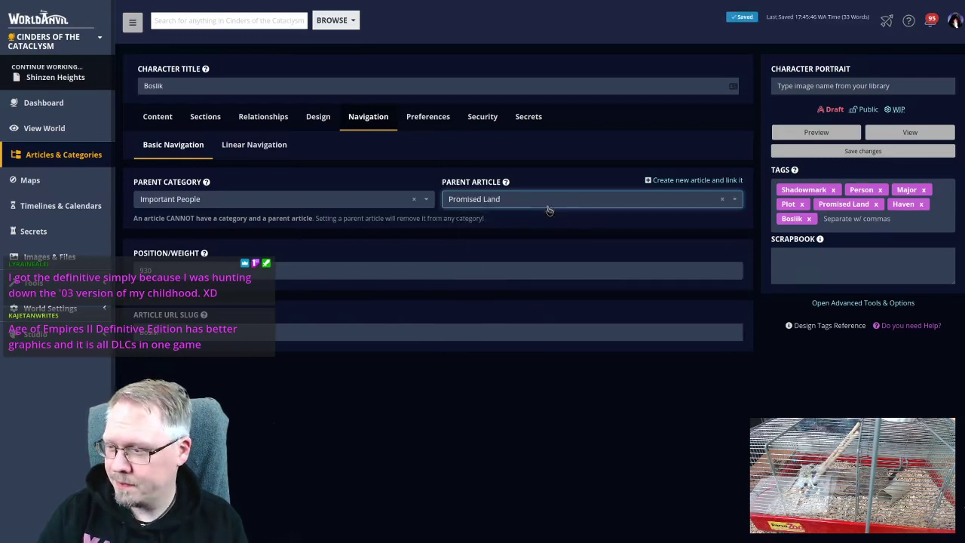
- Save the changes made to the Boslik article
click(842, 149)
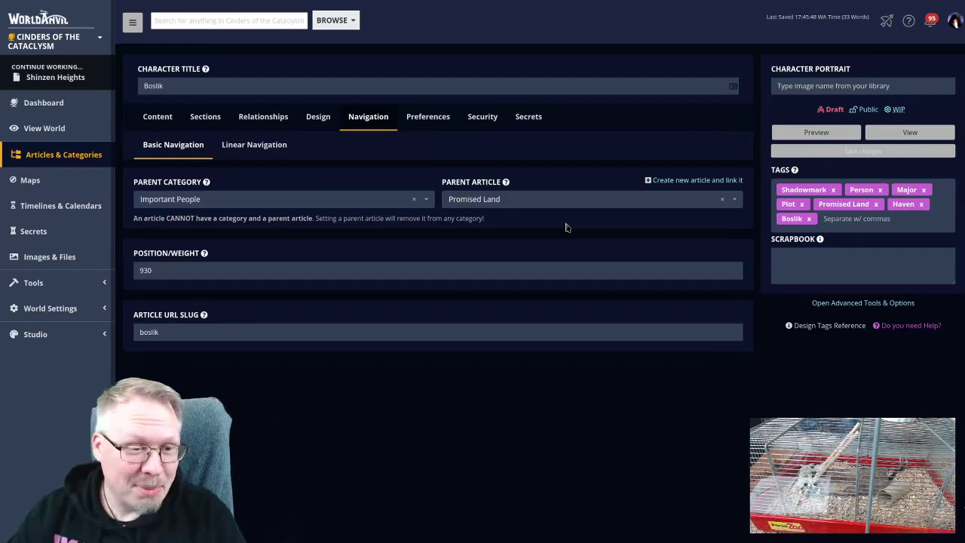
click(874, 152)
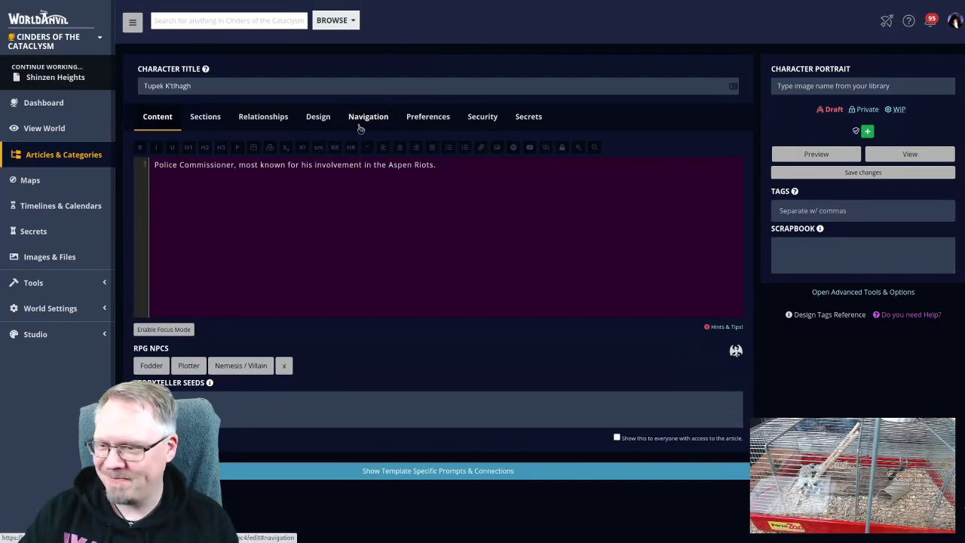
- Tag the Tupek K'tlhagh article with Fusion City, Person, Deceased, Police Force, Tupek K'tlhagh and Aspen Riots
click(816, 217)
text(Fusion City)
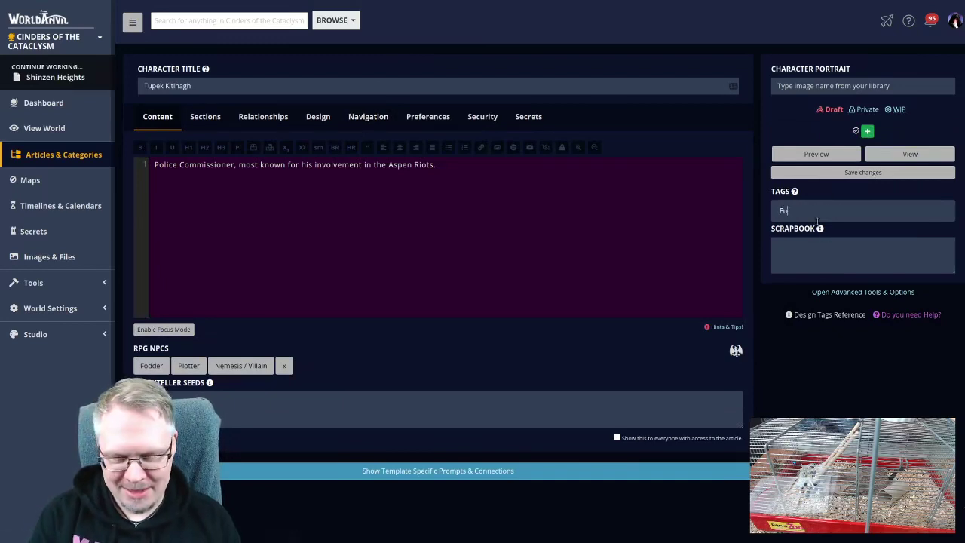
key(Return)
text(Person)
key(Return)
text(Deceased)
key(Return)
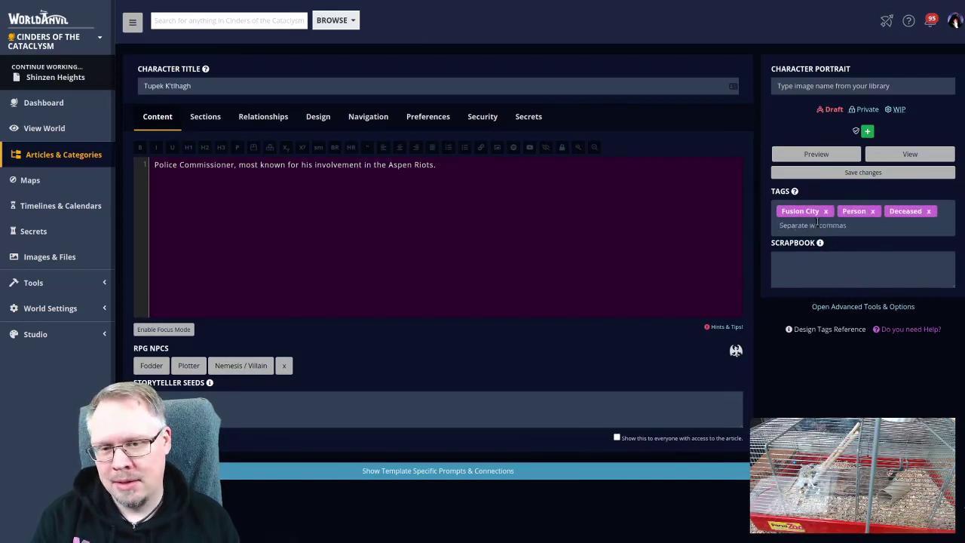
text(Polic)
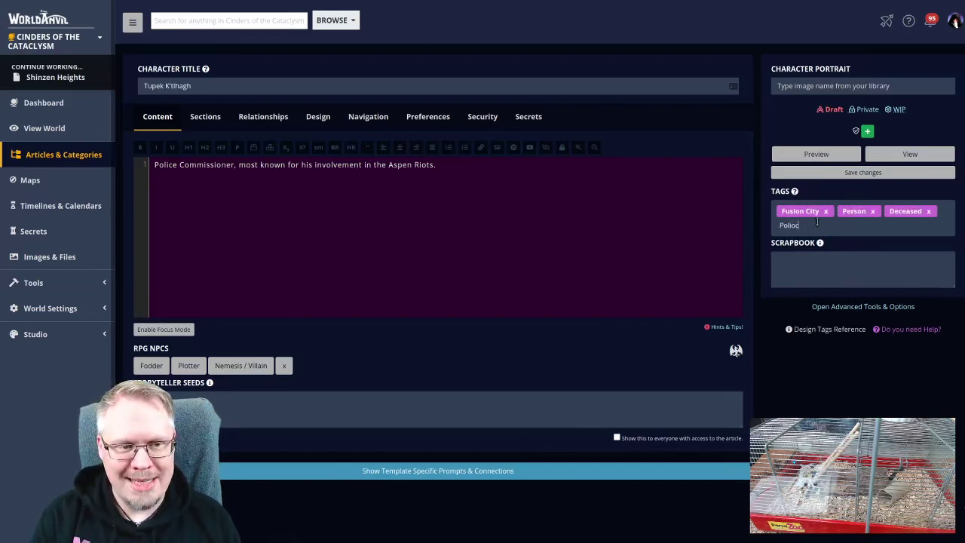
text(e Force)
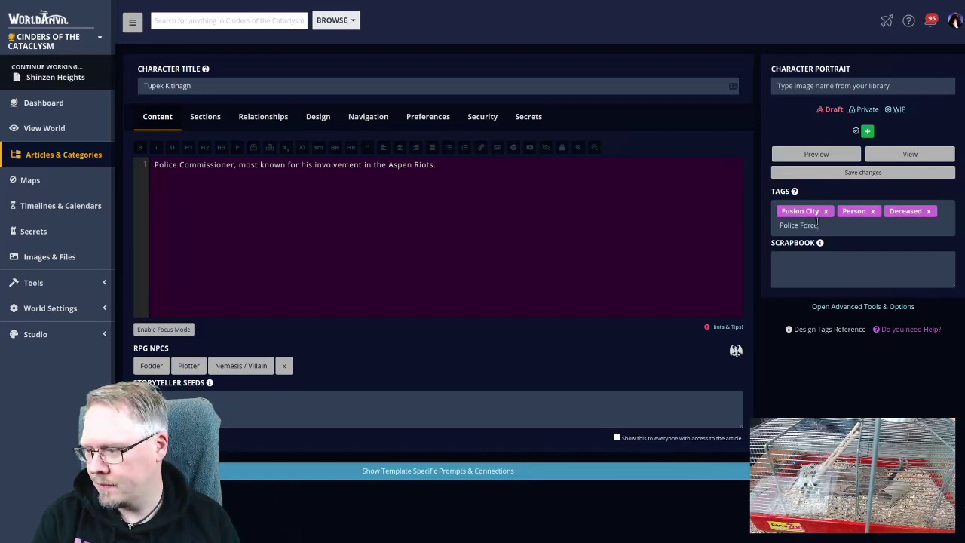
key(Return)
text(Tupek)
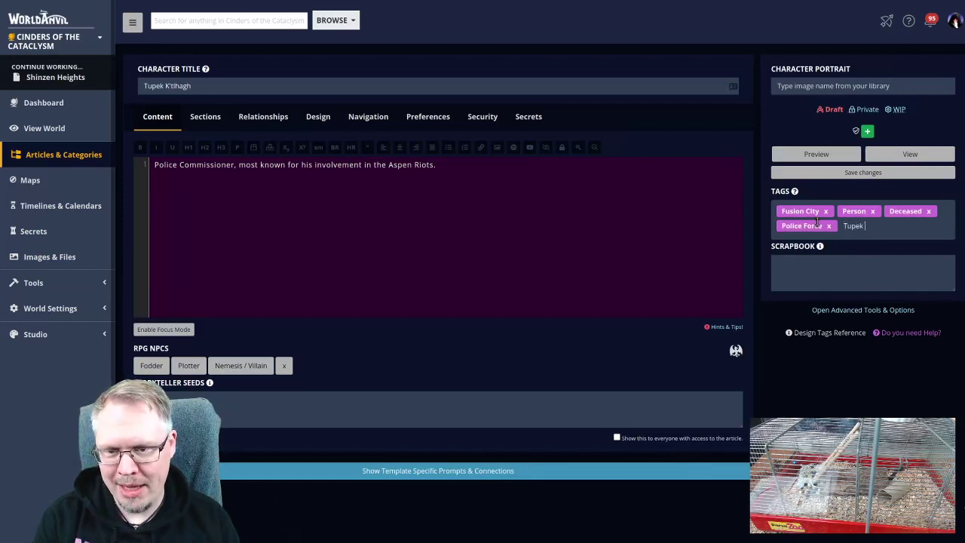
text( K'tlhagh)
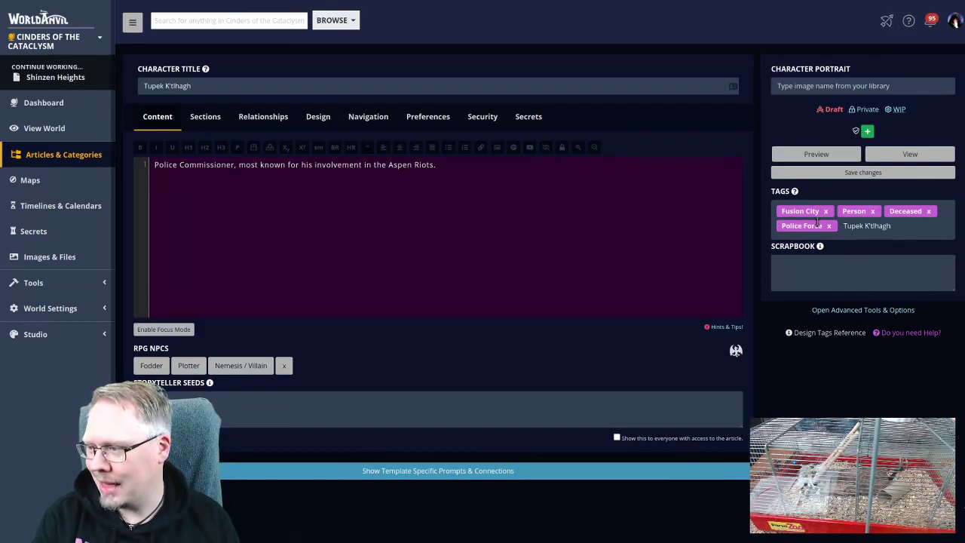
key(Return)
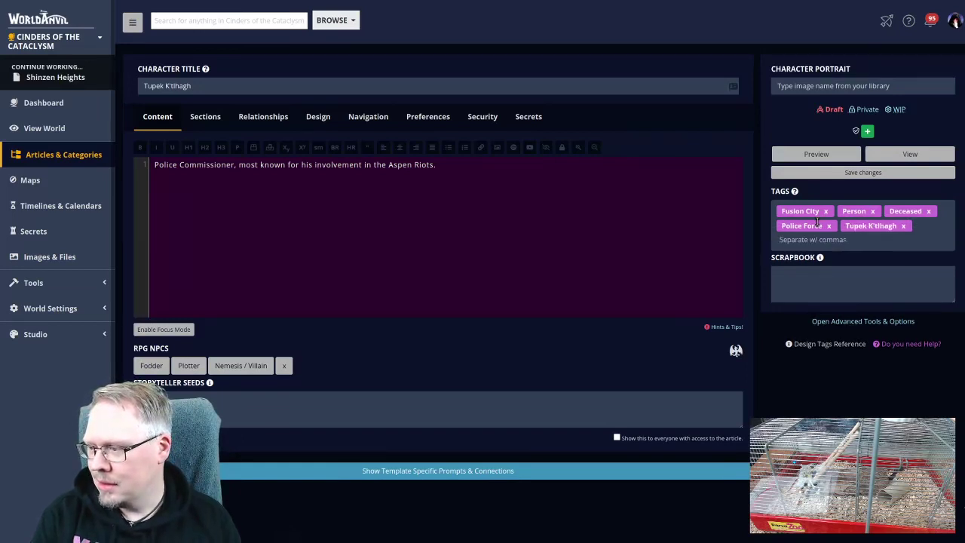
text(Aspen Riots)
key(Return)
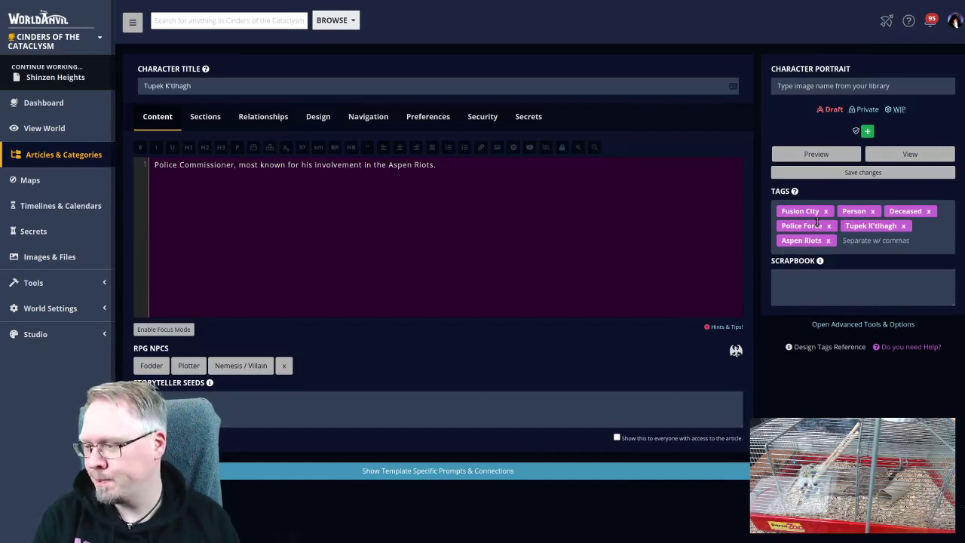
- Make the Tupek K'tlhagh article public and shorten its URL slug to tupek-ktlhagh
click(866, 110)
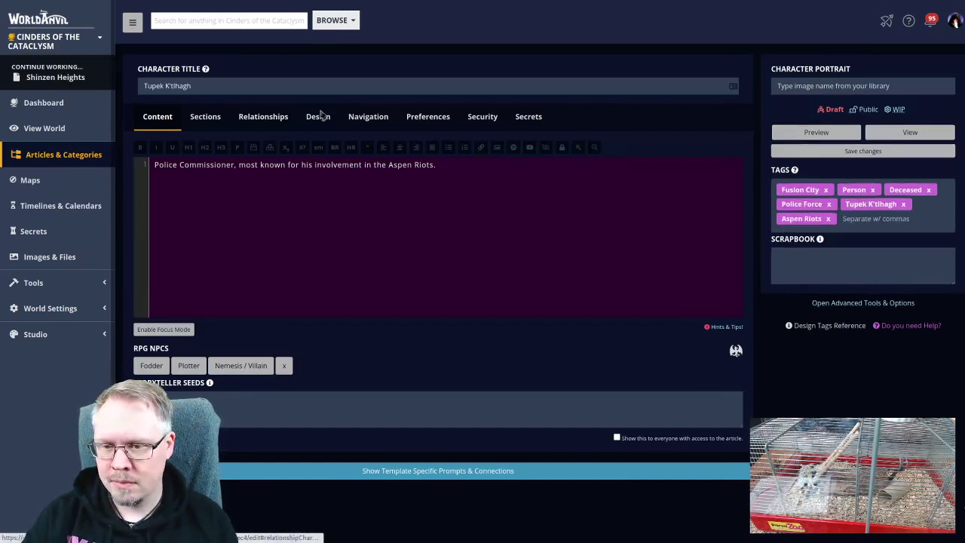
click(354, 118)
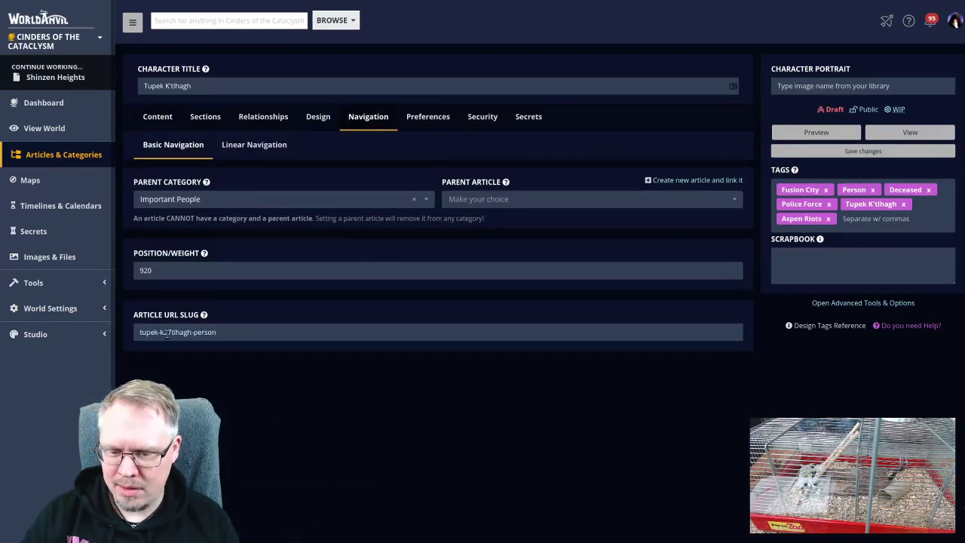
click(298, 338)
key(BackSpace)
key(Delete)
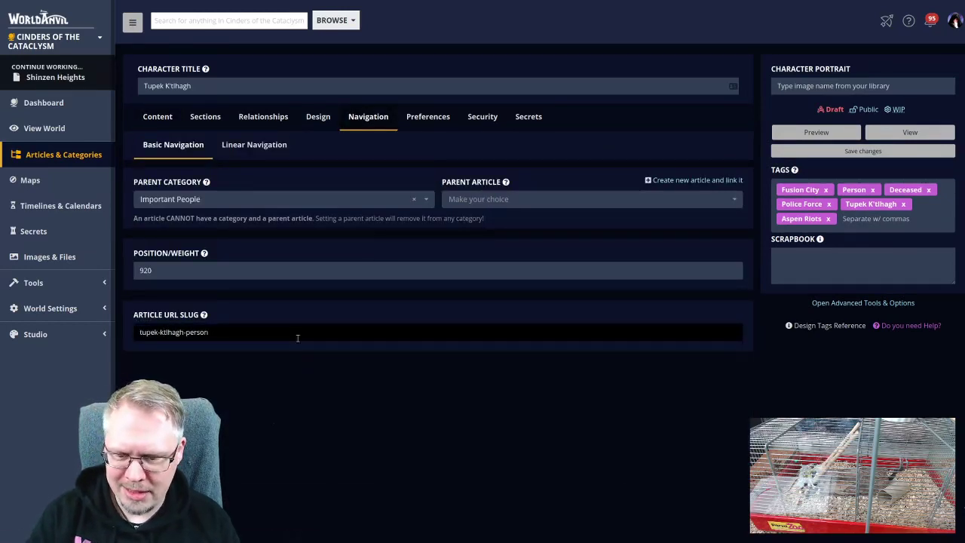
key(ctrl+shift+Left)
key(shift+Left)
key(BackSpace)
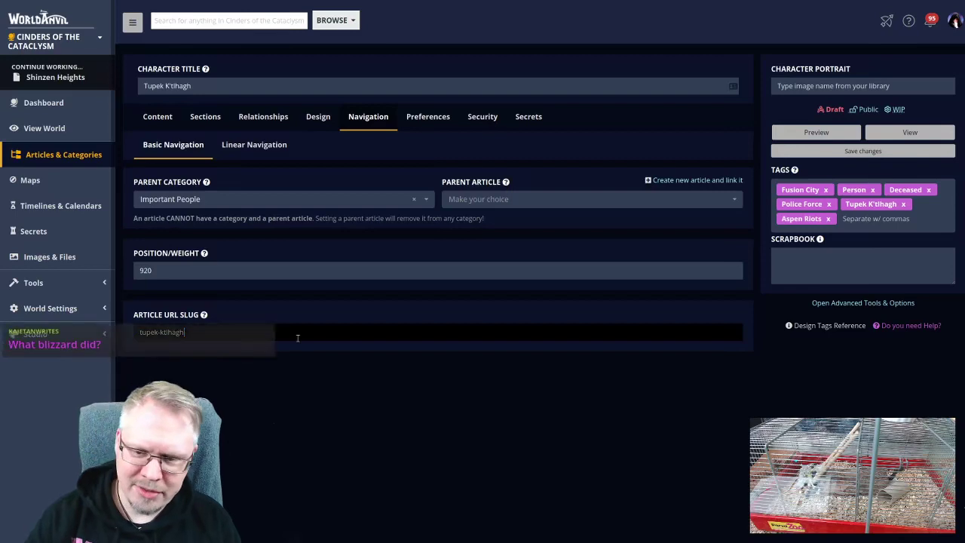
- Set Tupek K'tlhagh's parent article to Aspen Riots and save the article
click(520, 202)
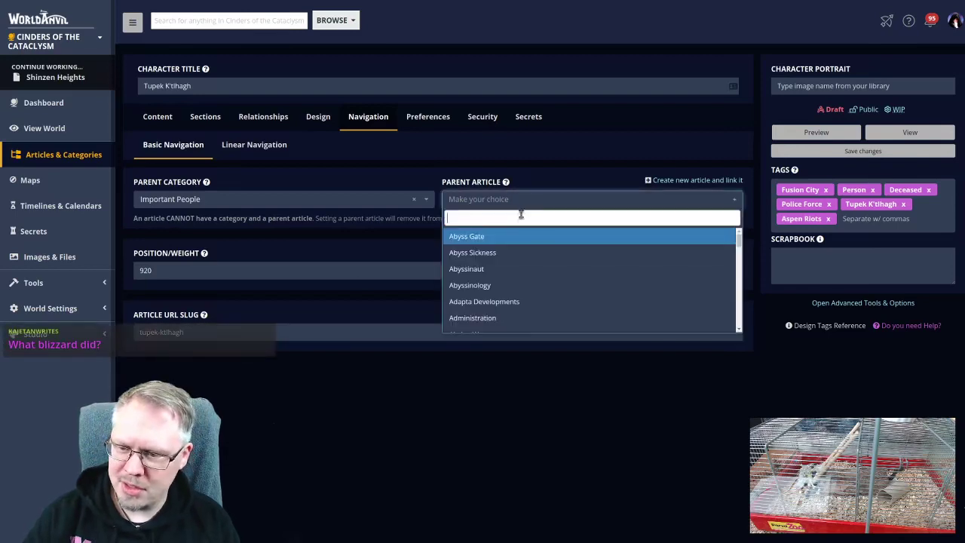
text(aspen)
click(516, 253)
click(851, 150)
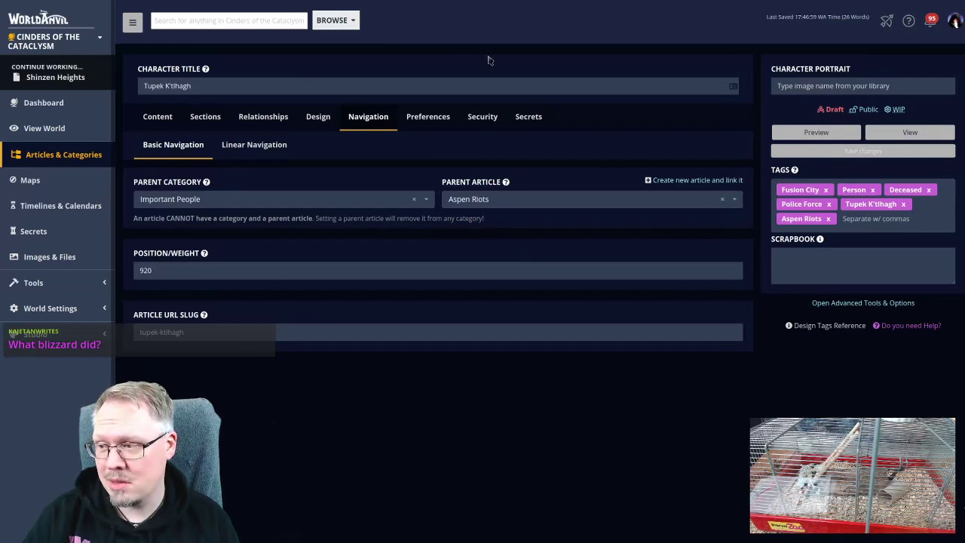
- Return to the world's article overview and look through the recently updated articles
key(alt+Left)
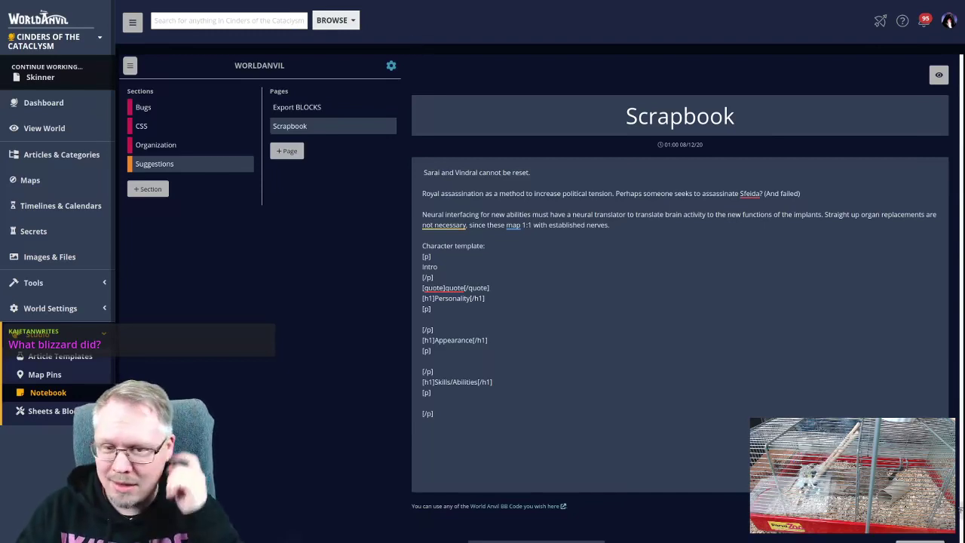
click(49, 154)
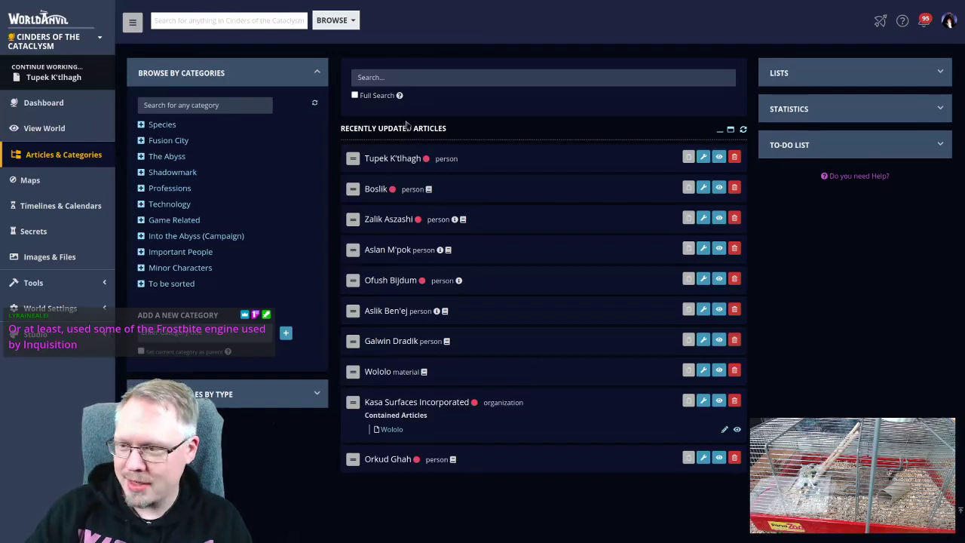
scroll(438, 91, down, 2)
scroll(452, 96, up, 2)
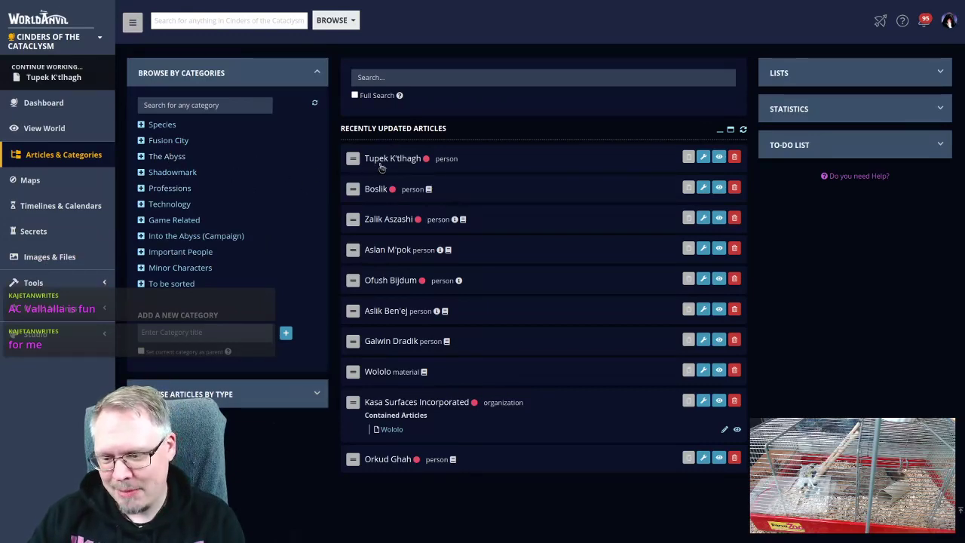
scroll(383, 170, down, 3)
scroll(388, 178, up, 3)
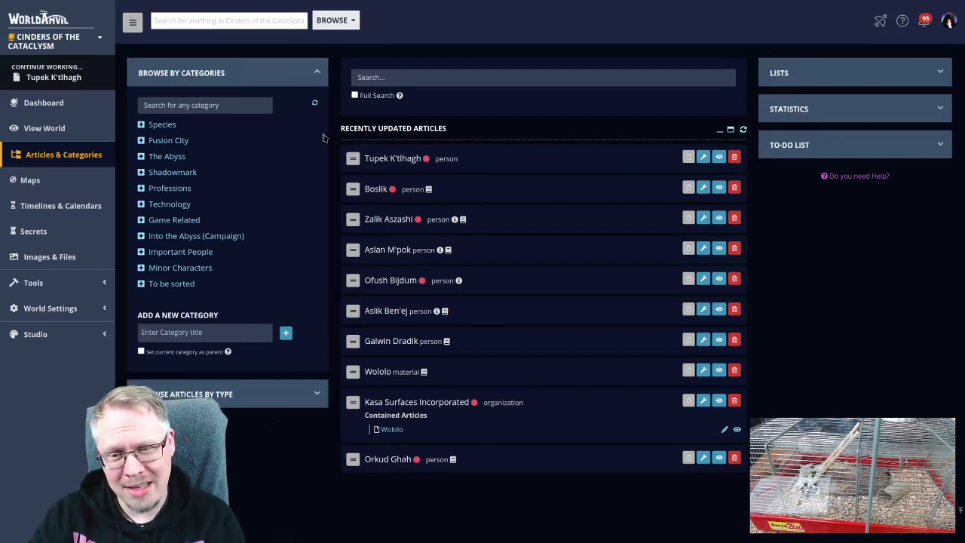
scroll(322, 137, down, 1)
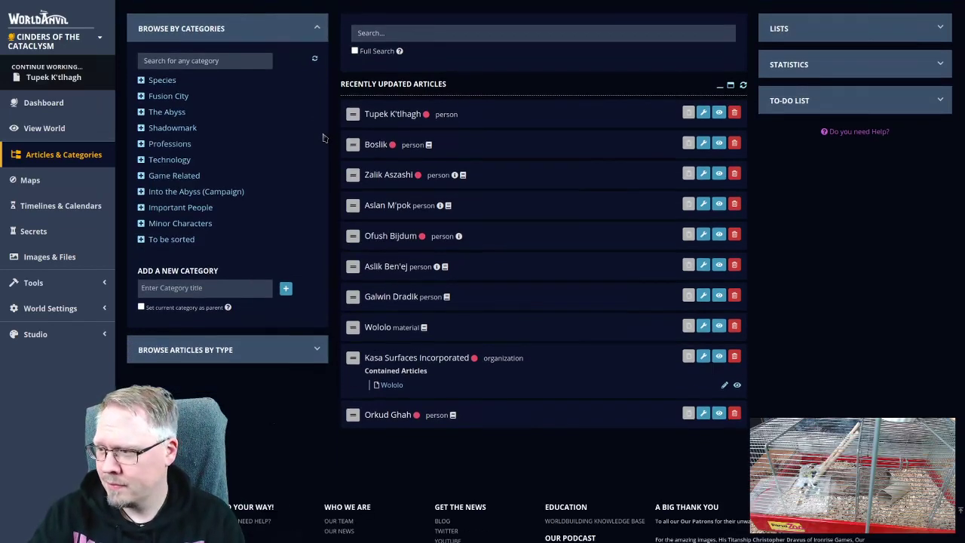
scroll(323, 137, down, 1)
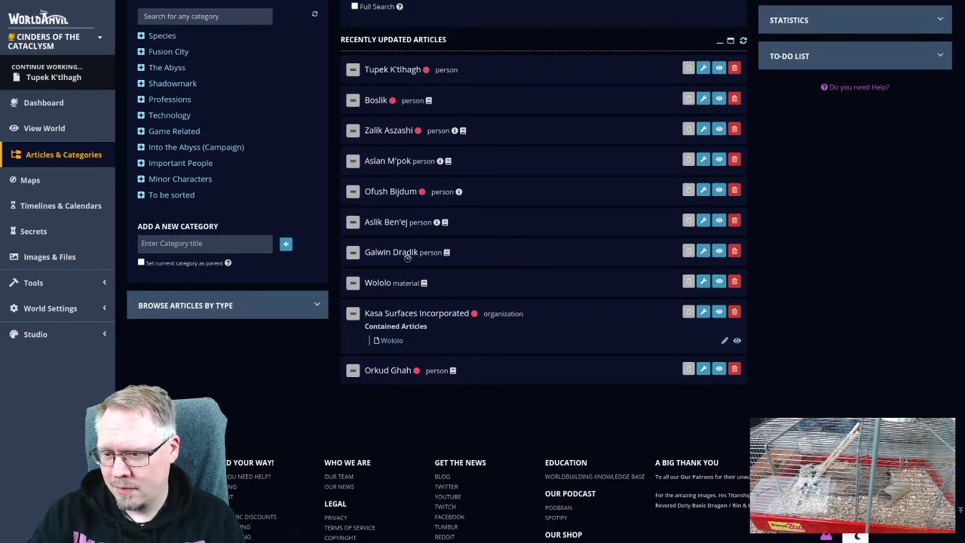
scroll(414, 249, up, 2)
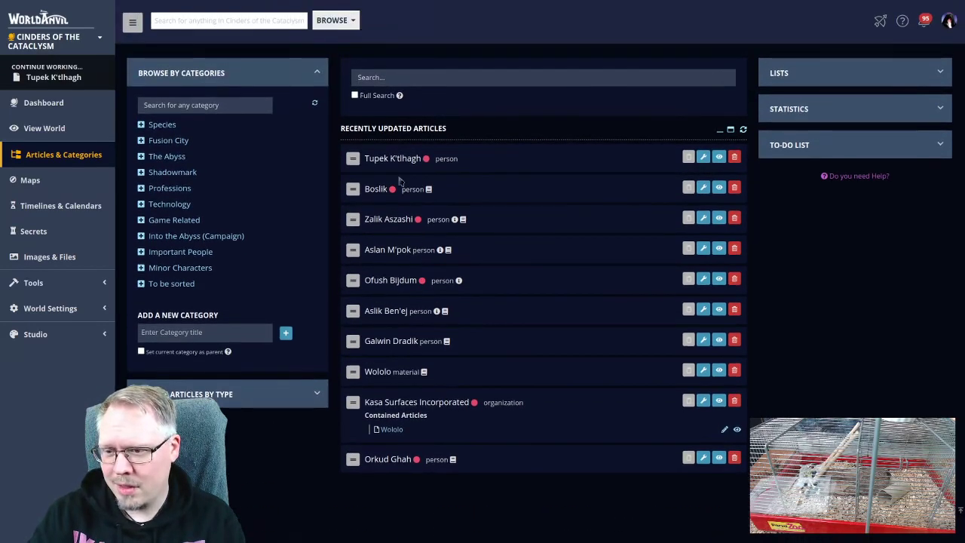
- Review the articles in Fusion City's Criminal Organizations and Major Organizations categories
click(140, 141)
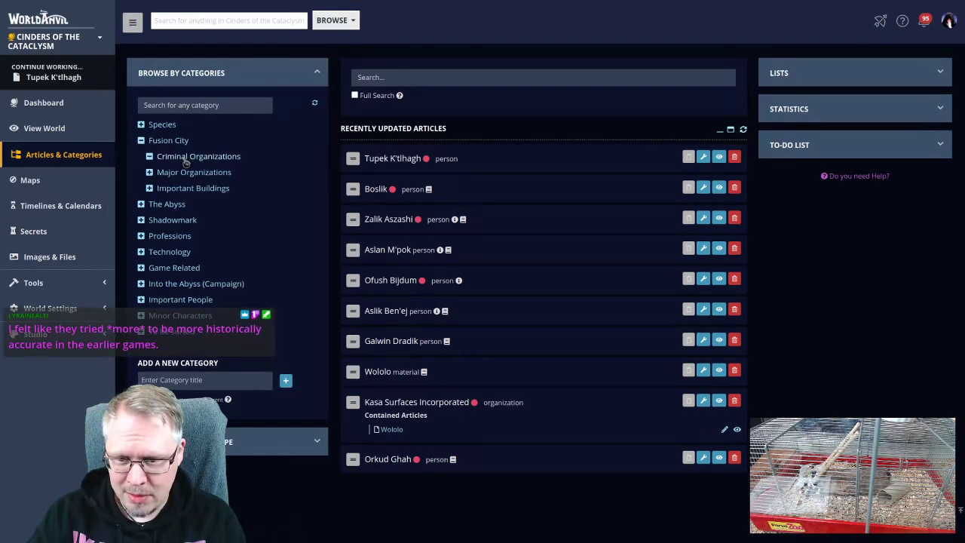
click(190, 157)
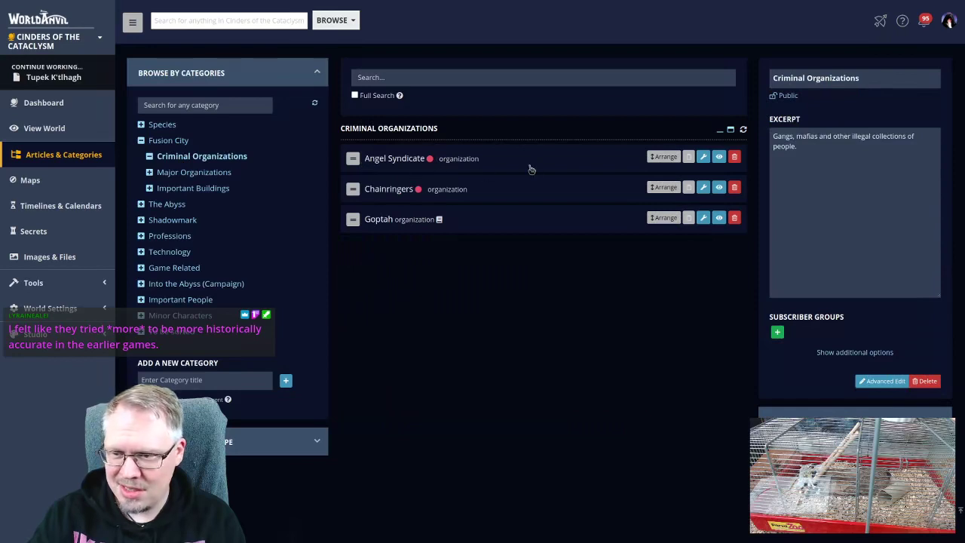
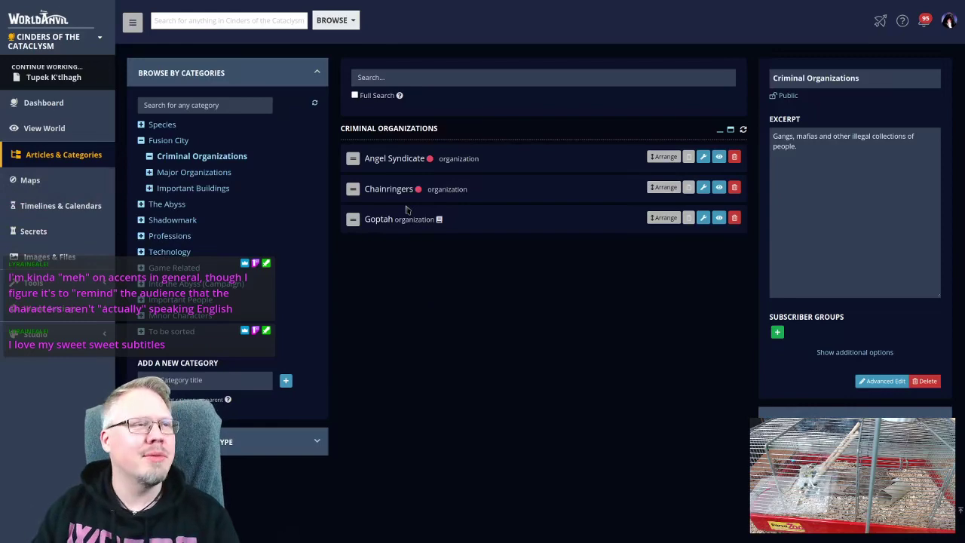
click(201, 175)
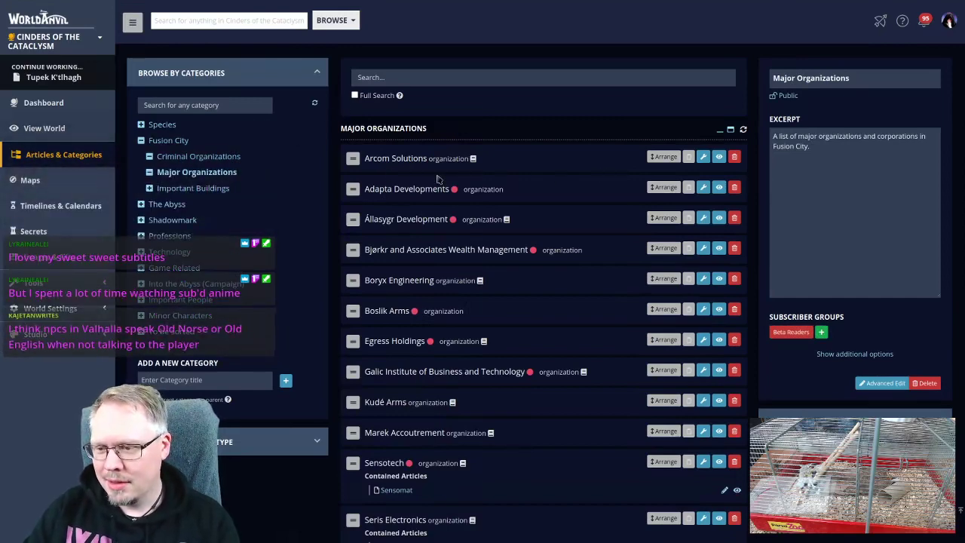
scroll(435, 178, down, 2)
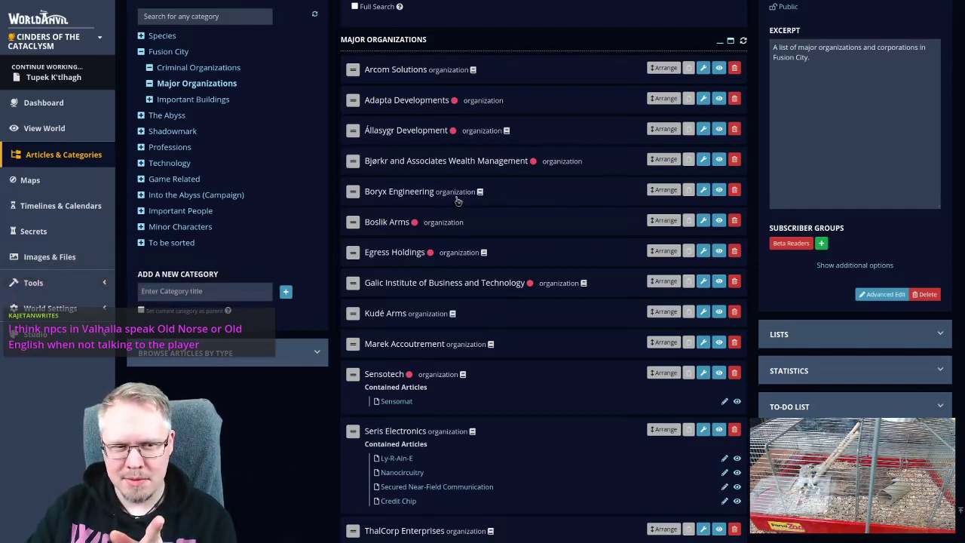
scroll(460, 197, down, 7)
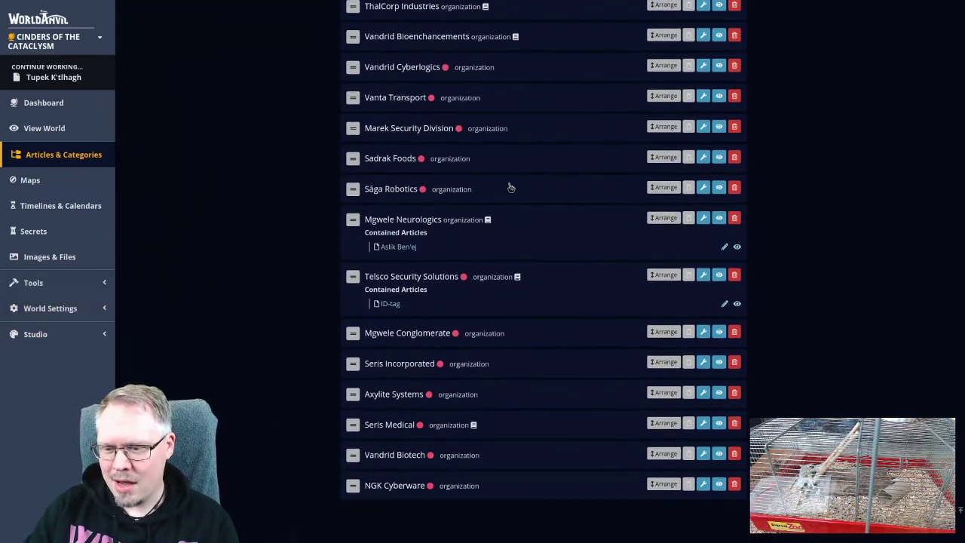
scroll(512, 185, up, 8)
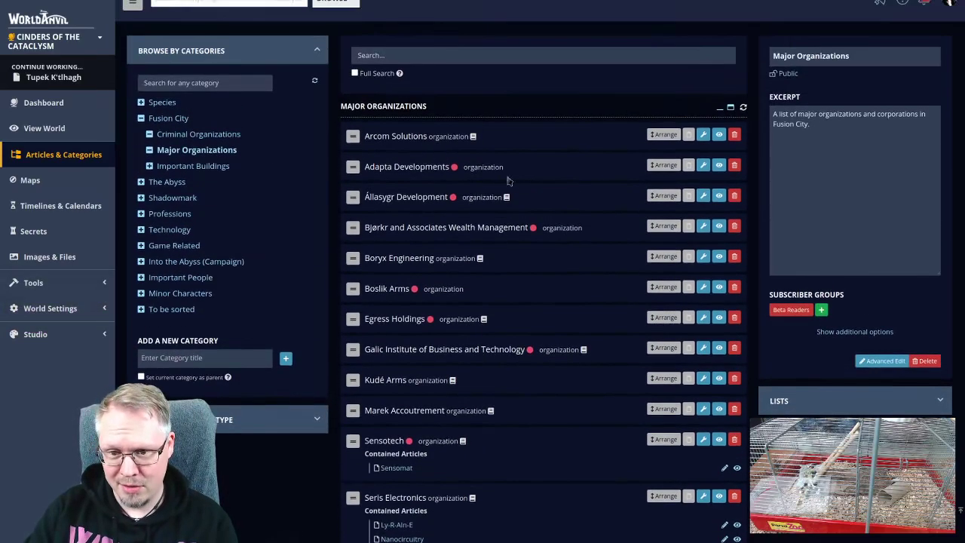
- Open Cathedral of the Children from the Important Buildings category and set its parent article to Children of the Cataclysm
click(190, 166)
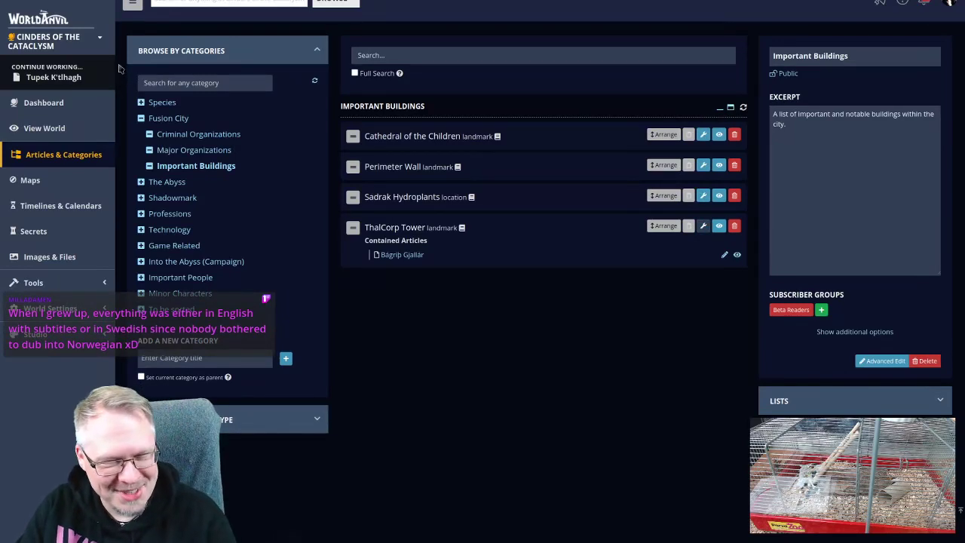
click(411, 136)
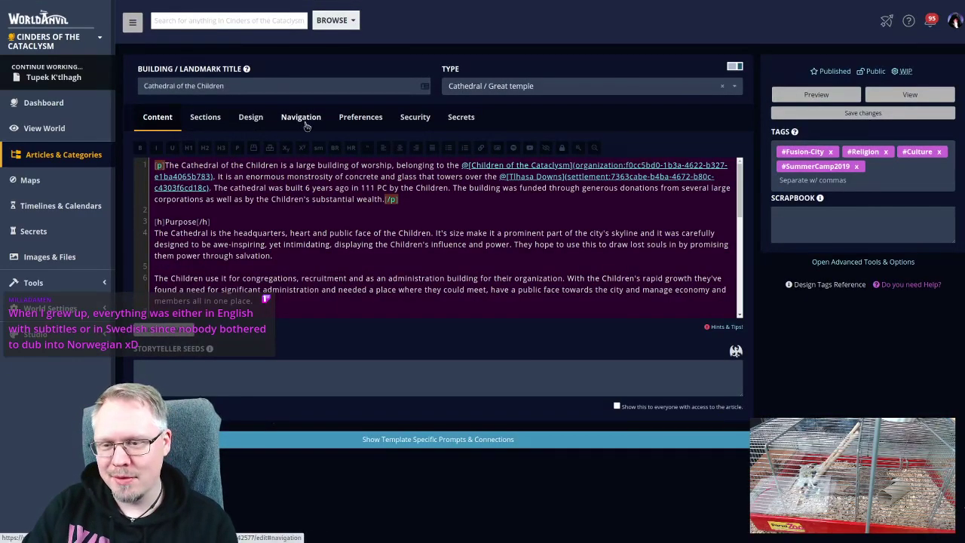
click(303, 120)
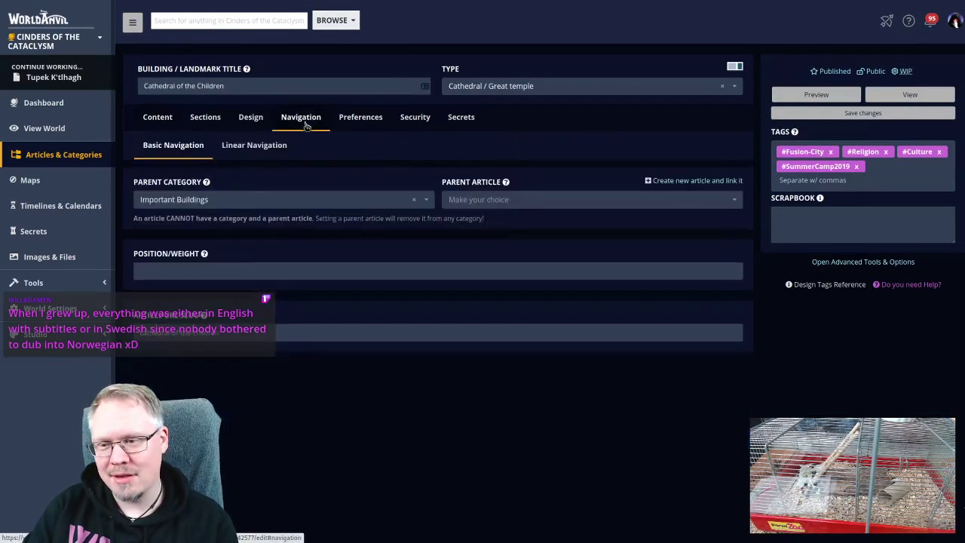
click(495, 203)
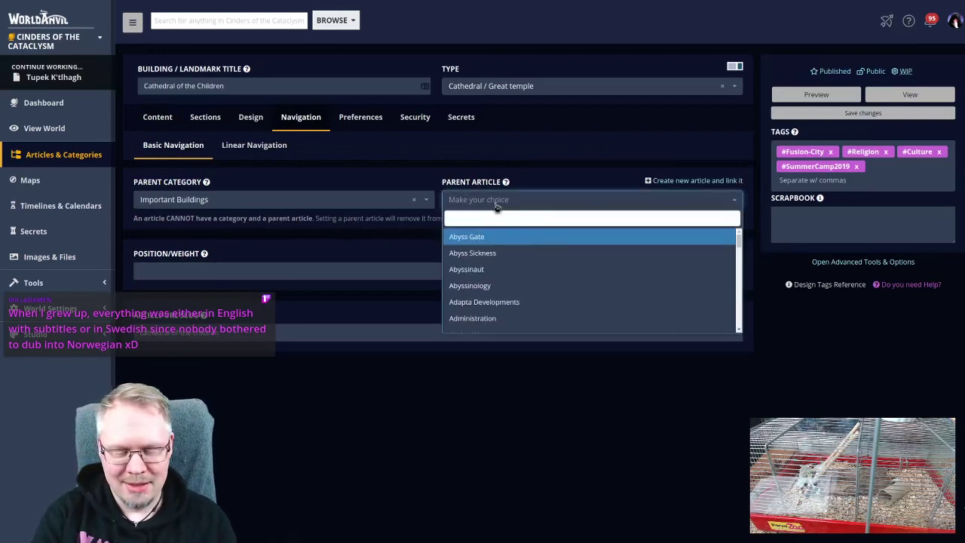
text(child)
click(513, 254)
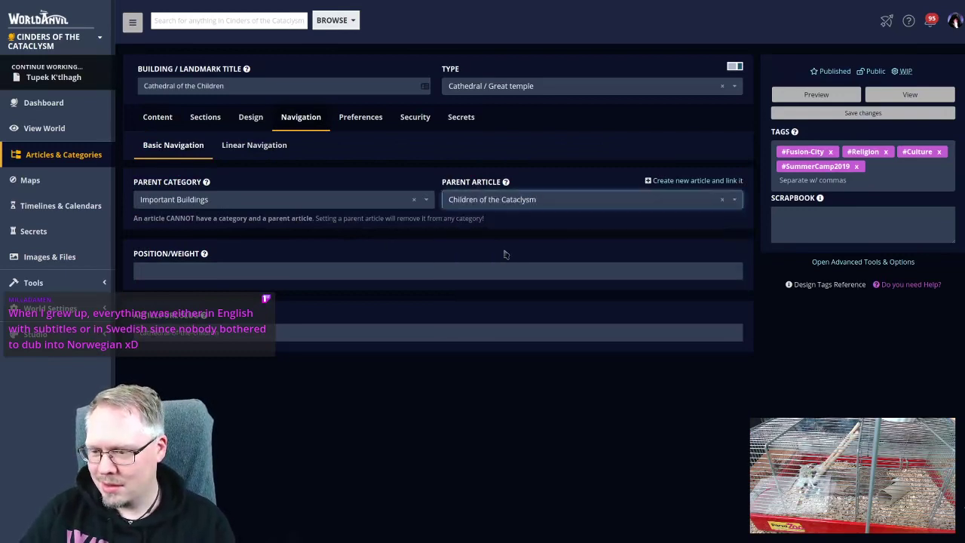
- Remove all existing tags from the Cathedral of the Children article
click(830, 153)
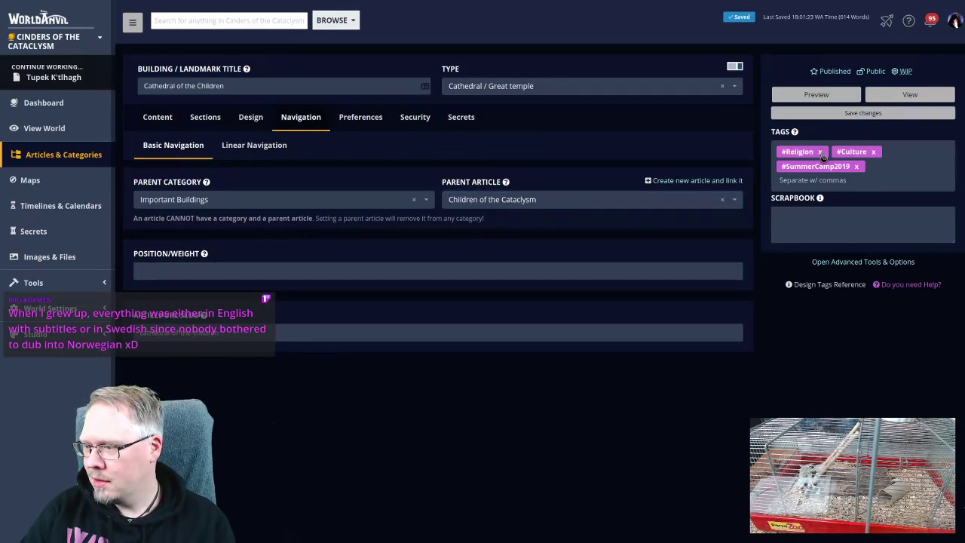
click(818, 153)
click(819, 153)
click(858, 153)
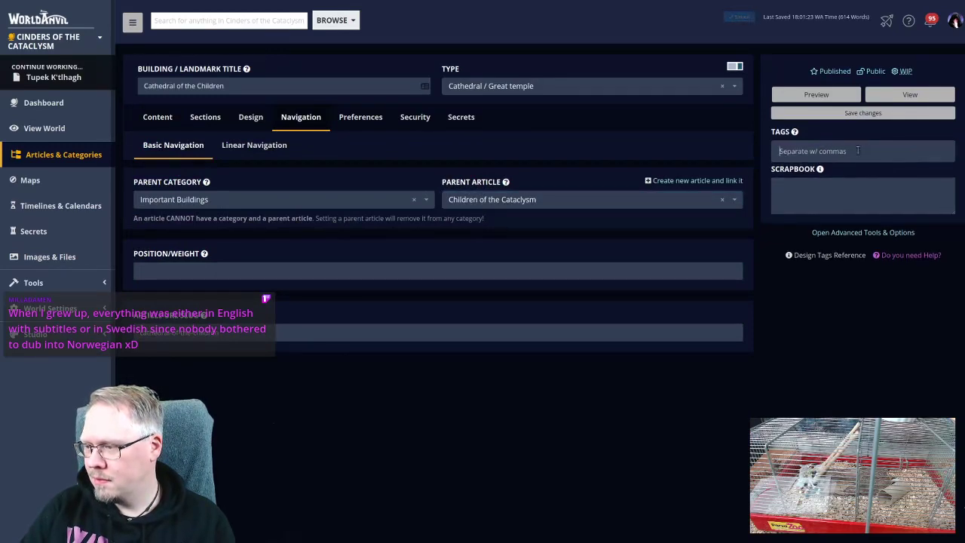
- Add the tags Location, Building and Cathedral to the Cathedral of the Children article
text(Location)
key(Return)
text(Building)
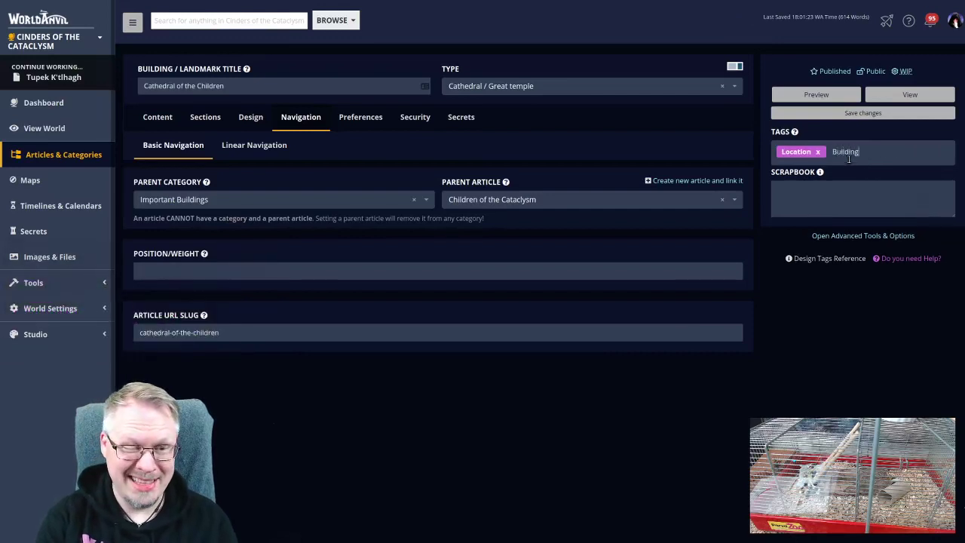
key(Return)
text(Cathedra)
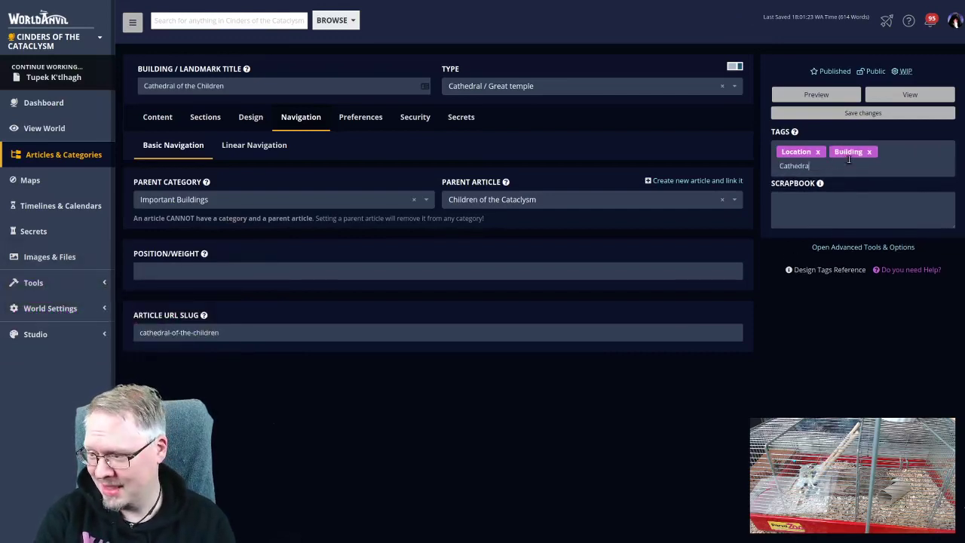
text(l)
key(Return)
- Add the tags Children of the Cataclysm and SummerCamp2019 to the cathedral article and save the changes
text(Childre)
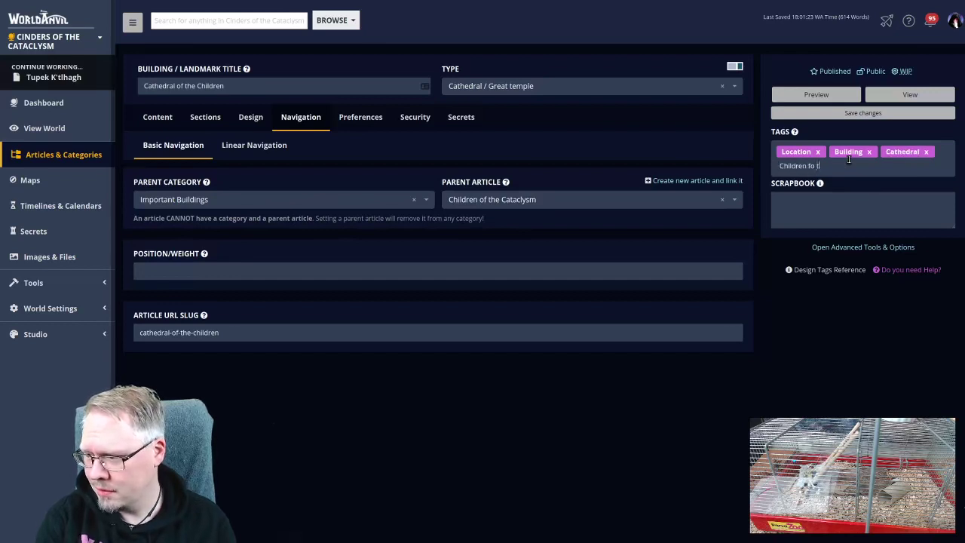
text(n of the Cataclysm)
key(Return)
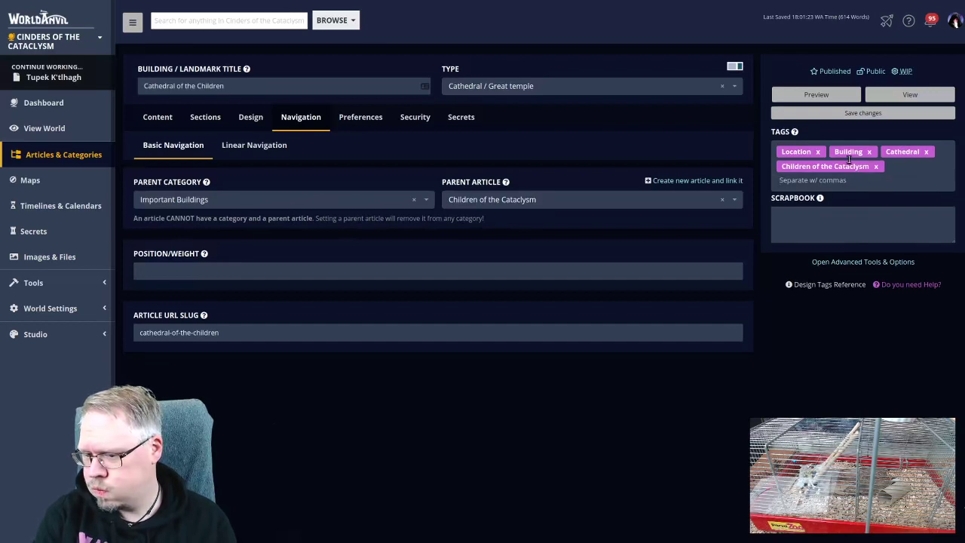
text(Summercam)
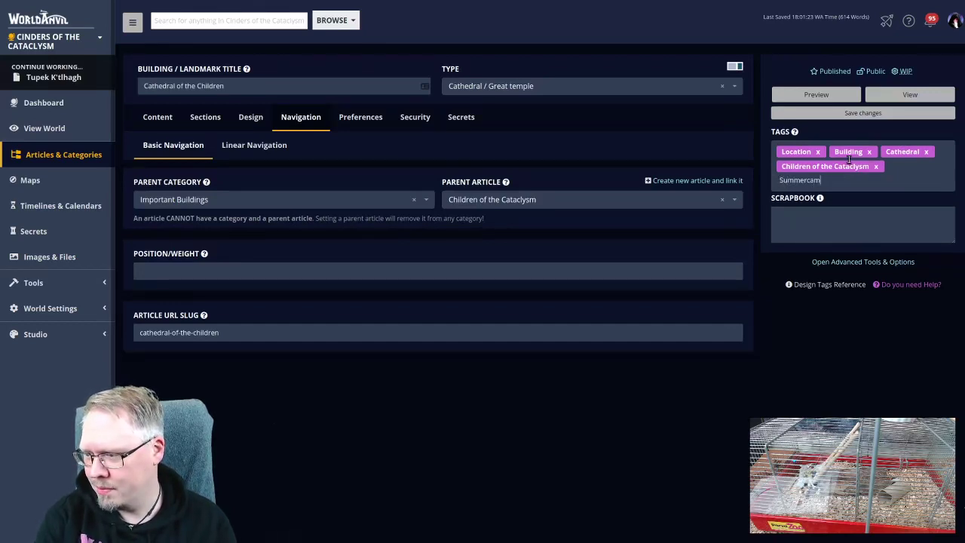
text(amp2019)
key(Return)
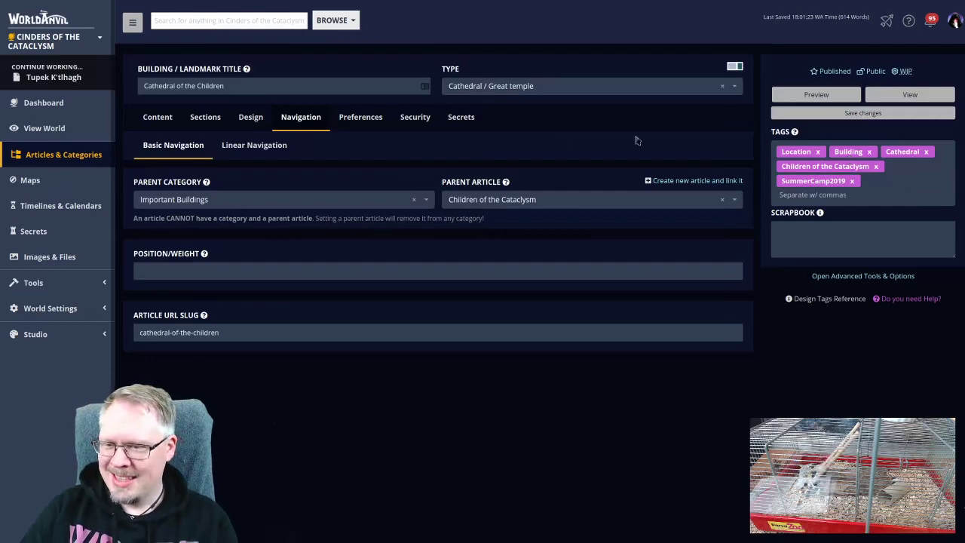
click(167, 119)
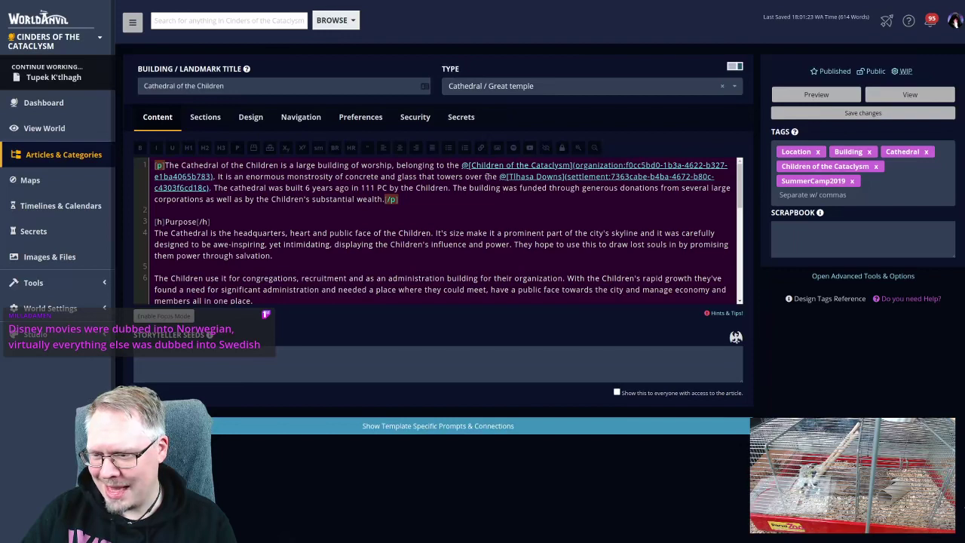
click(887, 115)
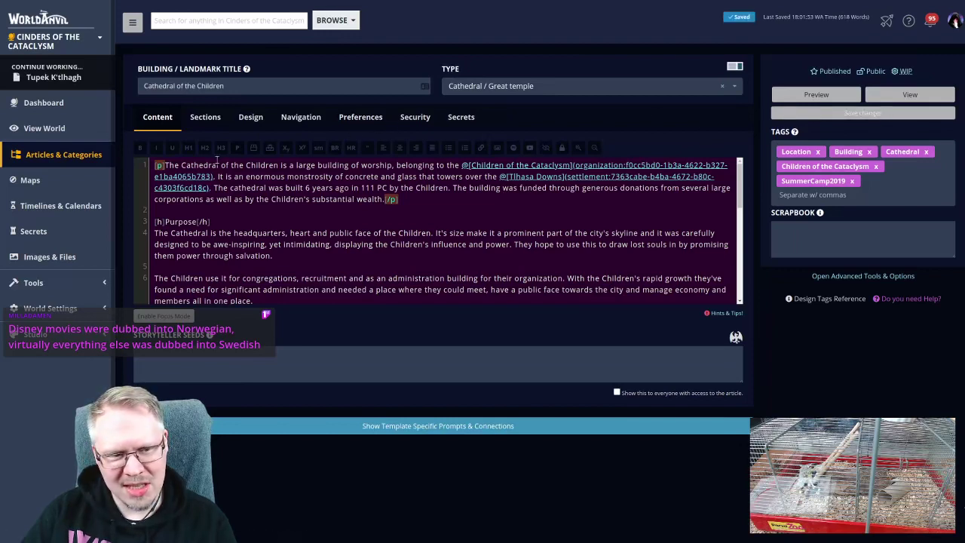
- View the Cathedral of the Children article and open its linked Children of the Cataclysm organization for editing
click(908, 96)
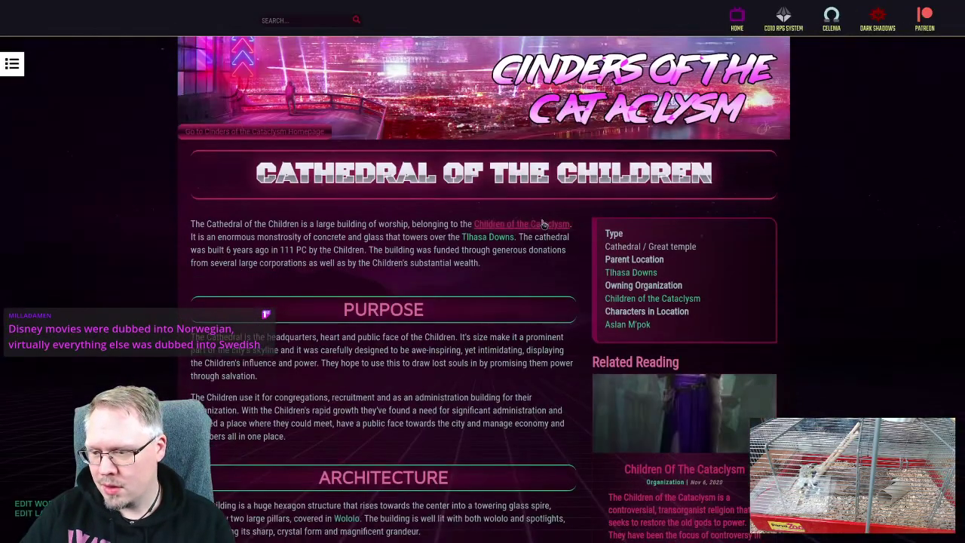
click(543, 224)
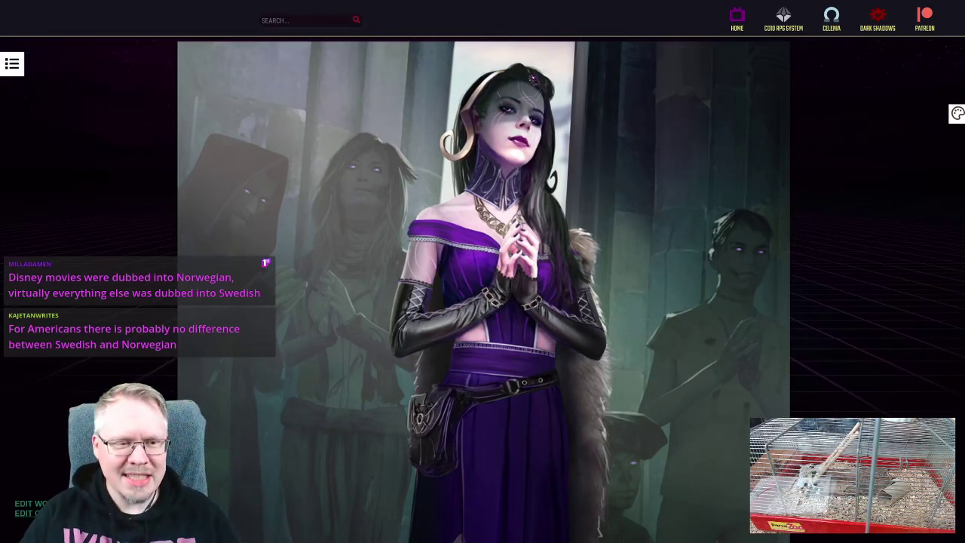
scroll(166, 360, down, 10)
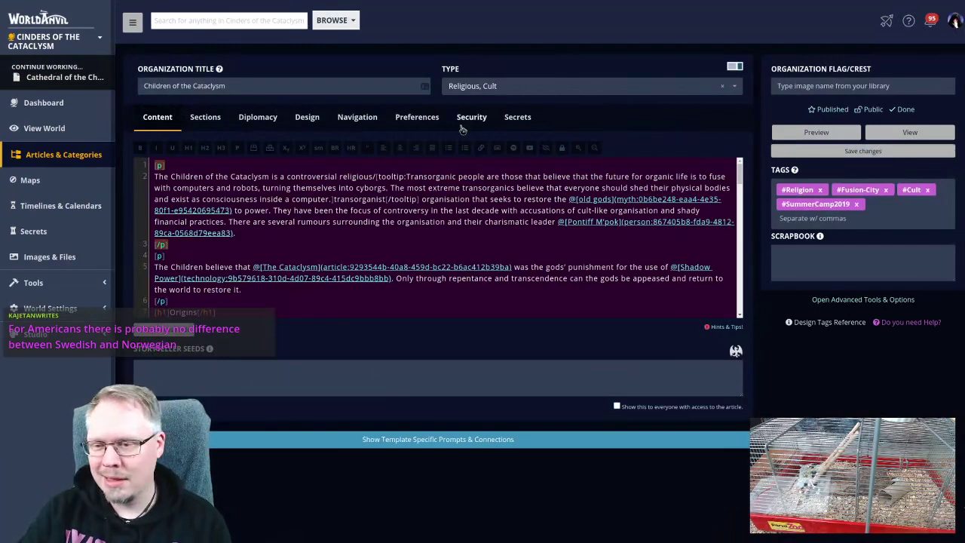
- Set the Children of the Cataclysm organization's parent article to Tlhasa Downs
click(353, 121)
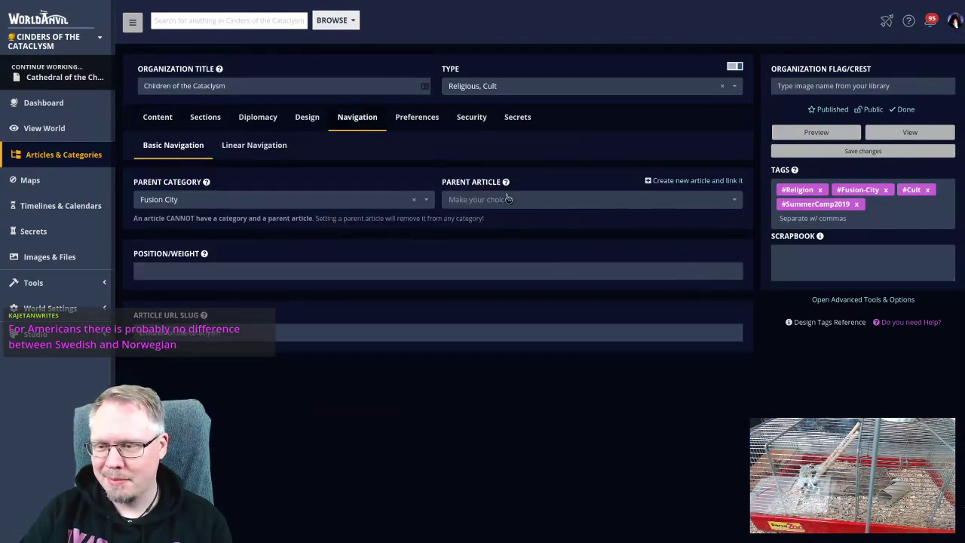
click(474, 208)
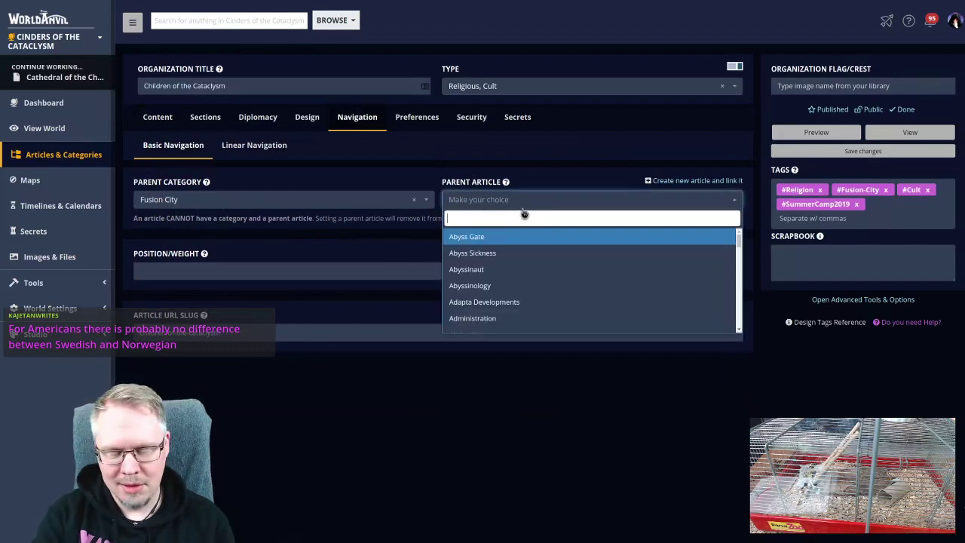
text(tl)
key(Down)
key(Return)
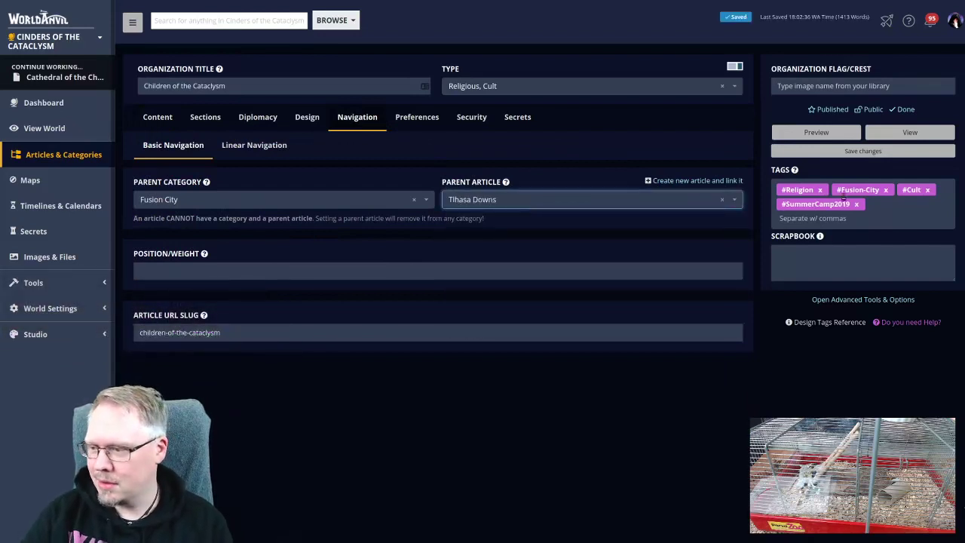
- Remove all existing tags from the Children of the Cataclysm article
click(820, 189)
click(830, 189)
click(806, 190)
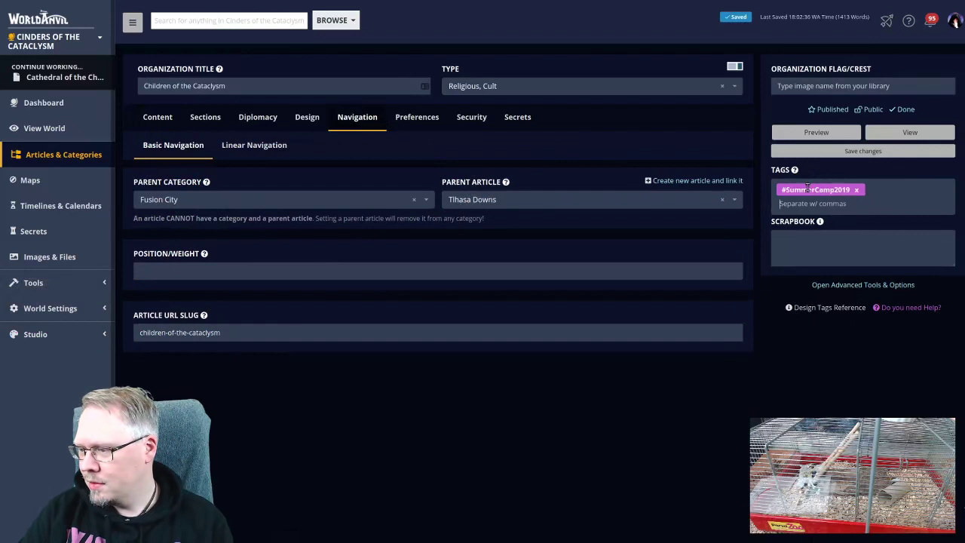
click(856, 190)
- Add the tags Fusion City, Organization, Religion and Cult to the Children of the Cataclysm article
text(Fusoin)
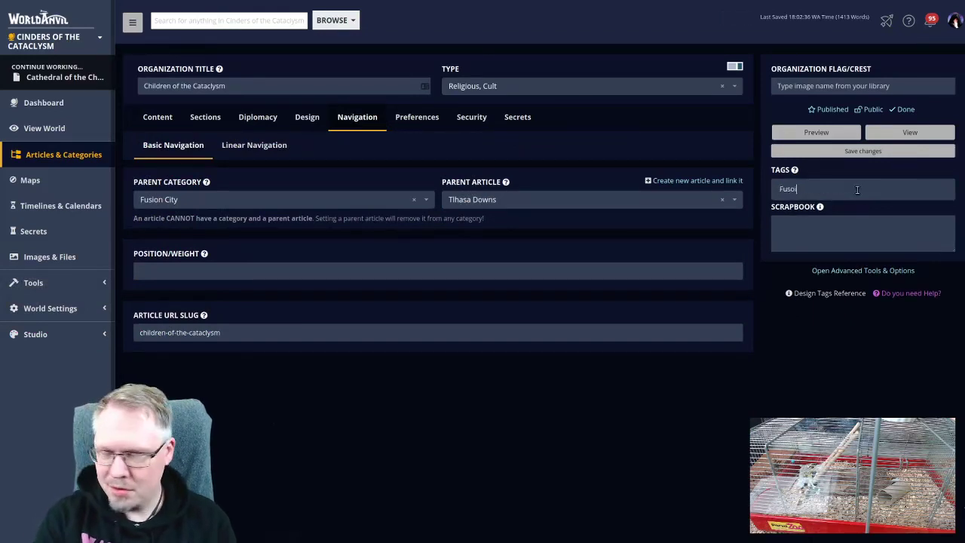
key(BackSpace)
key(BackSpace)
key(BackSpace)
text(ion City)
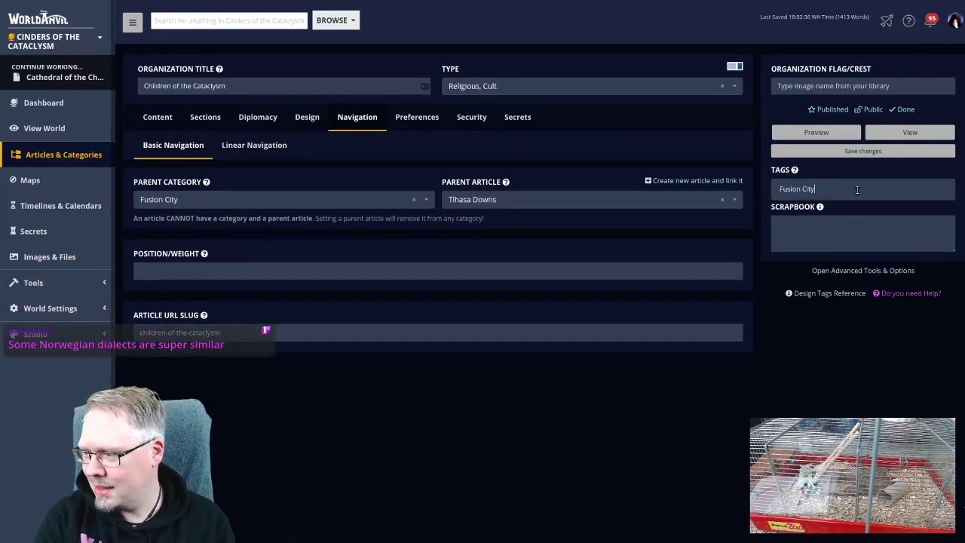
key(Return)
text(Org)
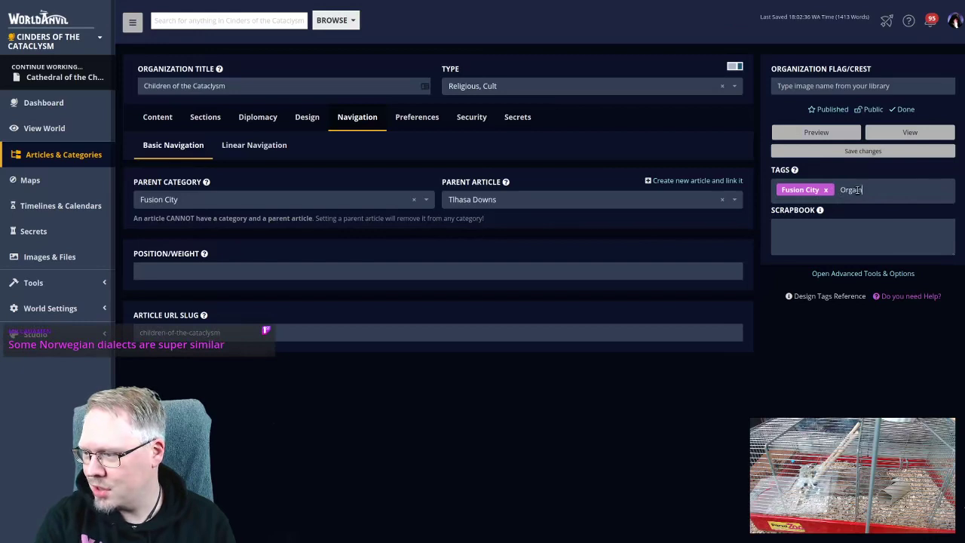
text(anization)
key(Return)
text(Religion)
key(Return)
text(Cult)
key(Return)
- Add the tags Children of the Cataclysm and Tlhasa Downs to the organization article and save the changes
text(Children of the Cataclysm)
key(Return)
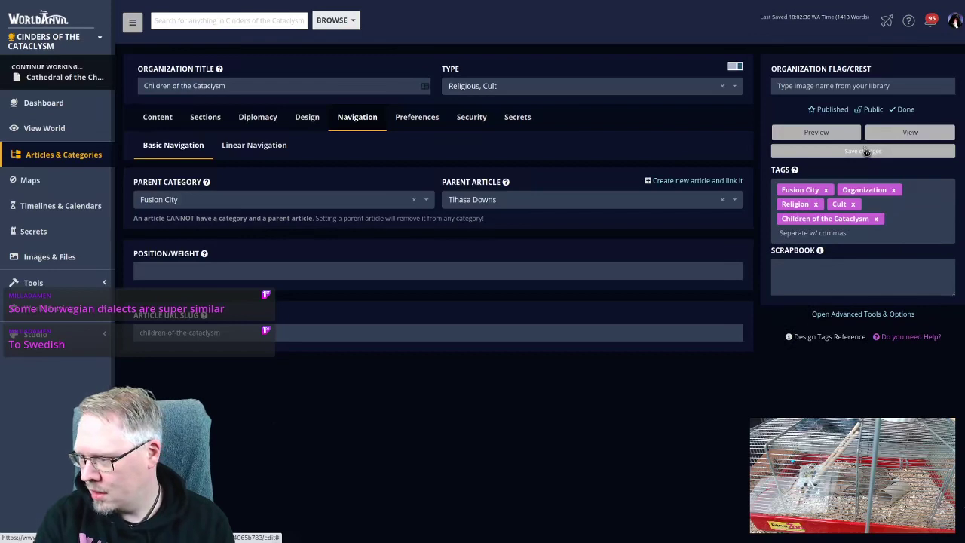
text(Tlh)
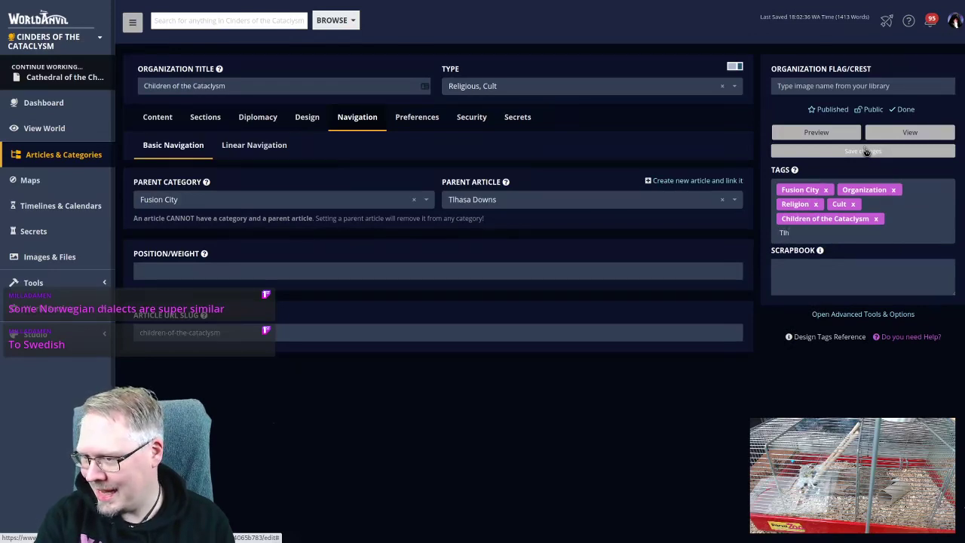
text(asa Daow)
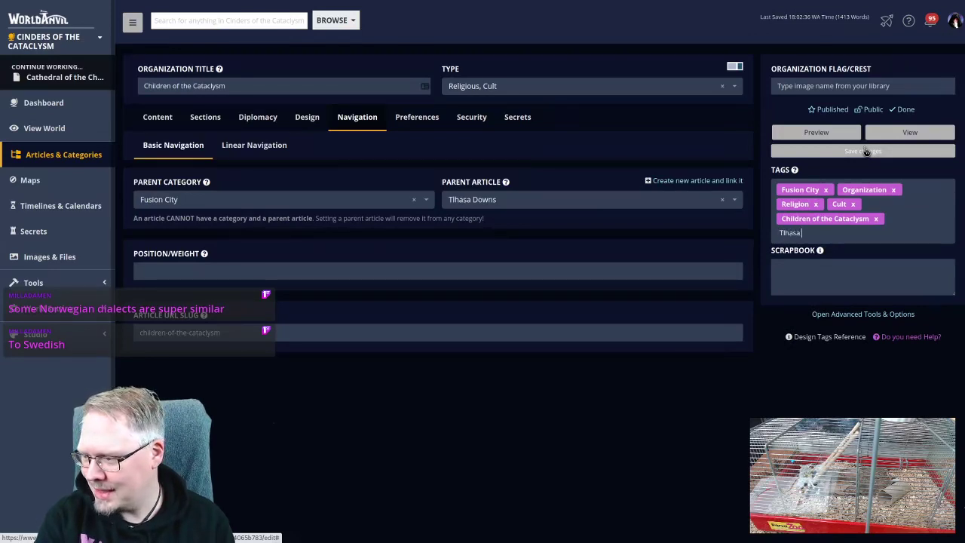
key(BackSpace)
text(owns)
key(Return)
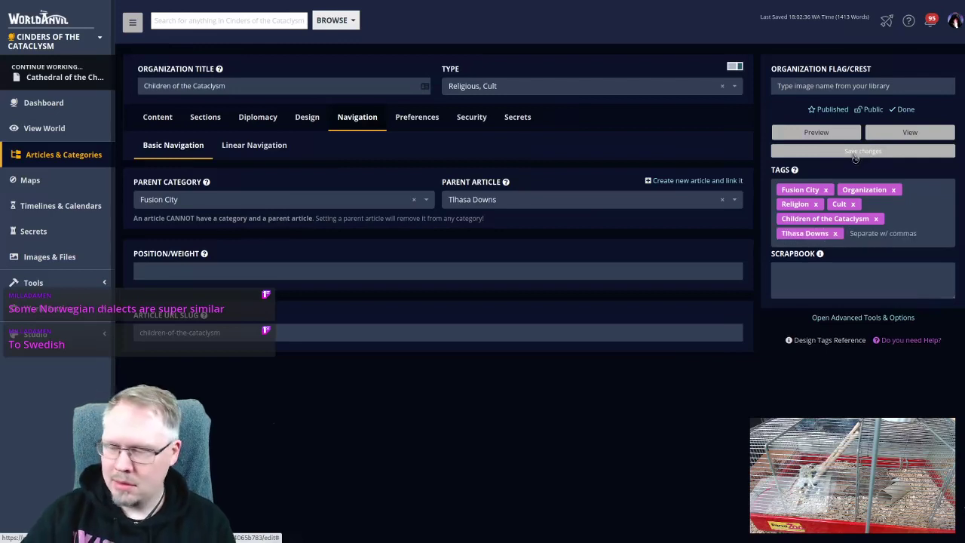
click(848, 152)
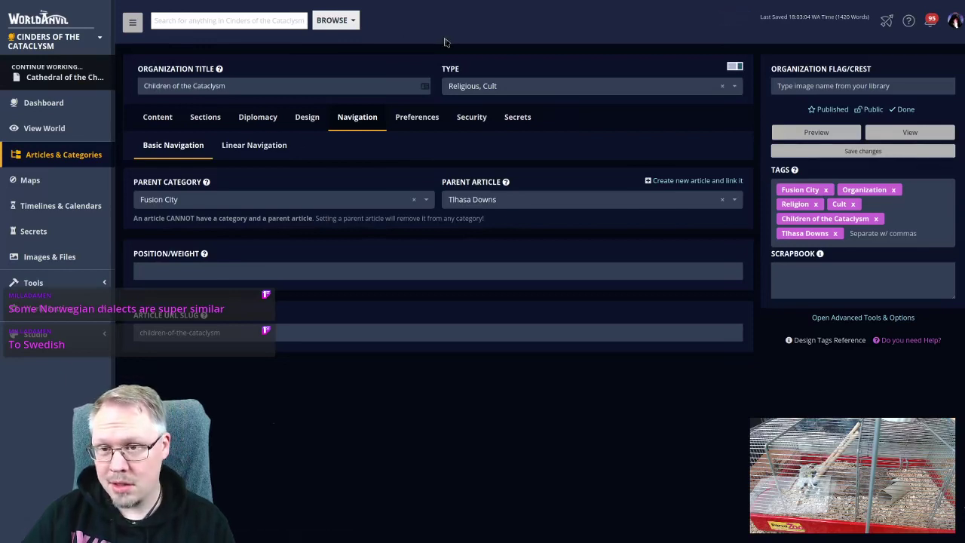
- Switch to the Perimeter Wall building article and set its parent article to Perimeter
key(ctrl+Tab)
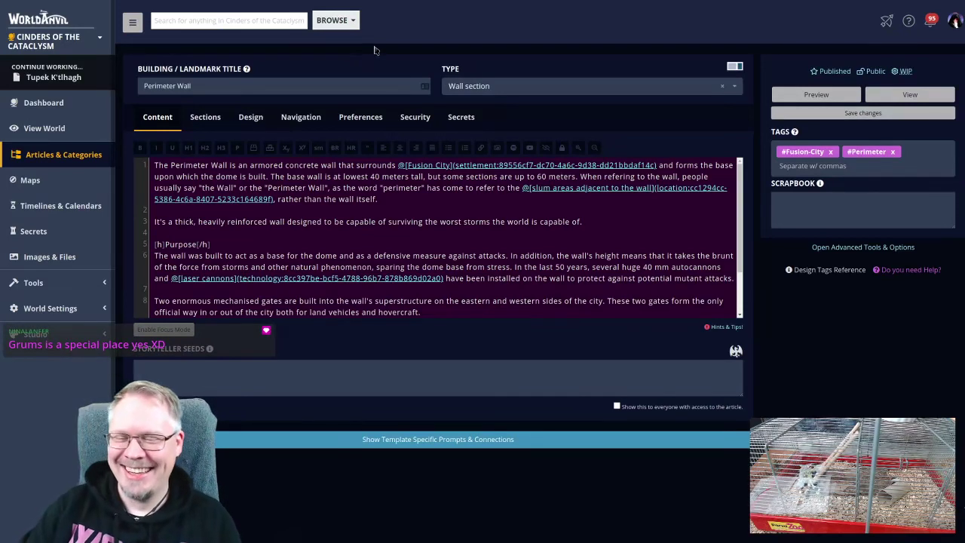
click(320, 119)
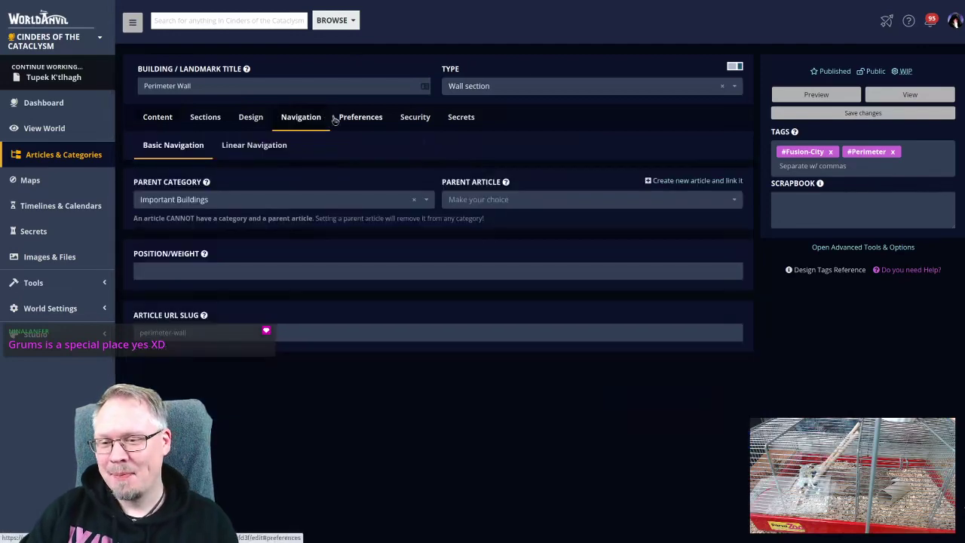
click(532, 199)
text(perim)
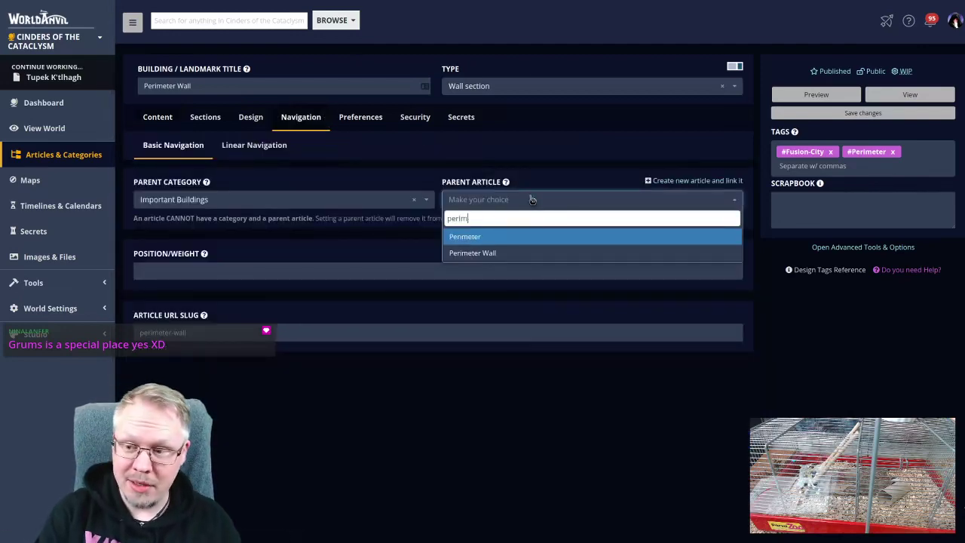
click(511, 236)
- Replace the existing hashtag-style tags on the Perimeter Wall article with the tag Fusion City
click(830, 151)
click(828, 151)
text(Fusion-City)
key(Return)
click(829, 150)
text(Fusion C)
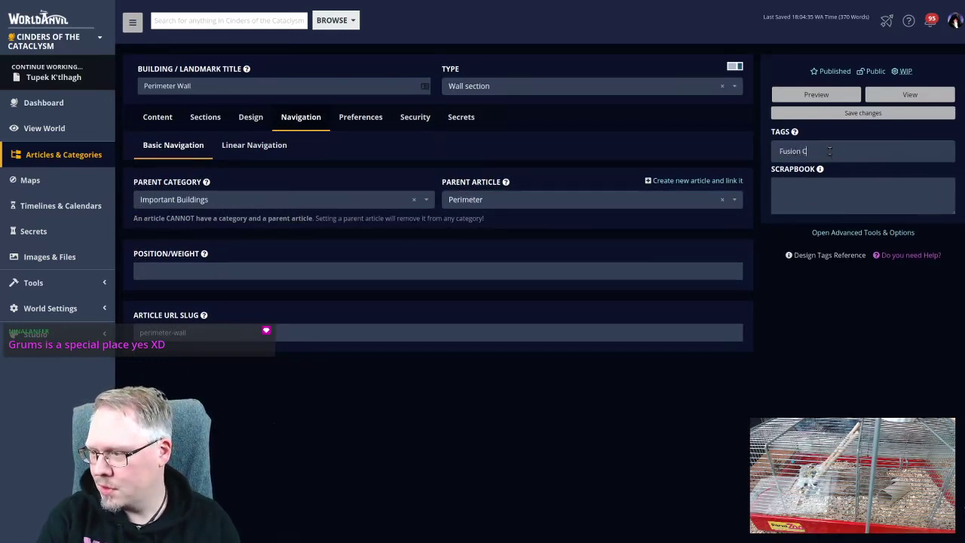
text(ity)
key(Return)
- Add the tags Location, Perimeter and Perimeter Wall to the Perimeter Wall article and save the changes
text(Location)
key(Return)
text(Perimeter)
key(Return)
text(Perimeter Wall)
key(Return)
click(830, 113)
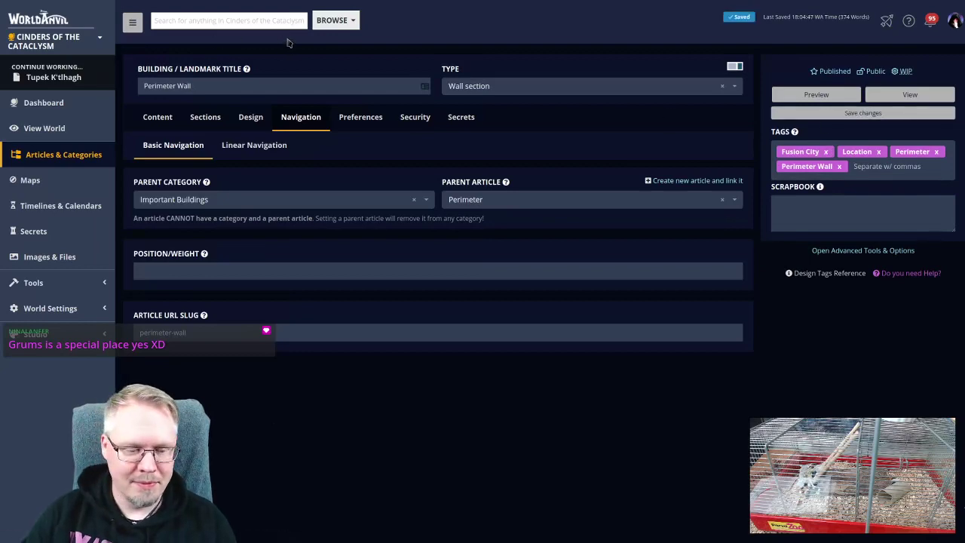
- Switch to the Sadrak Hydroplants location article and look through the available geographic location types for a suitable one
key(alt+Left)
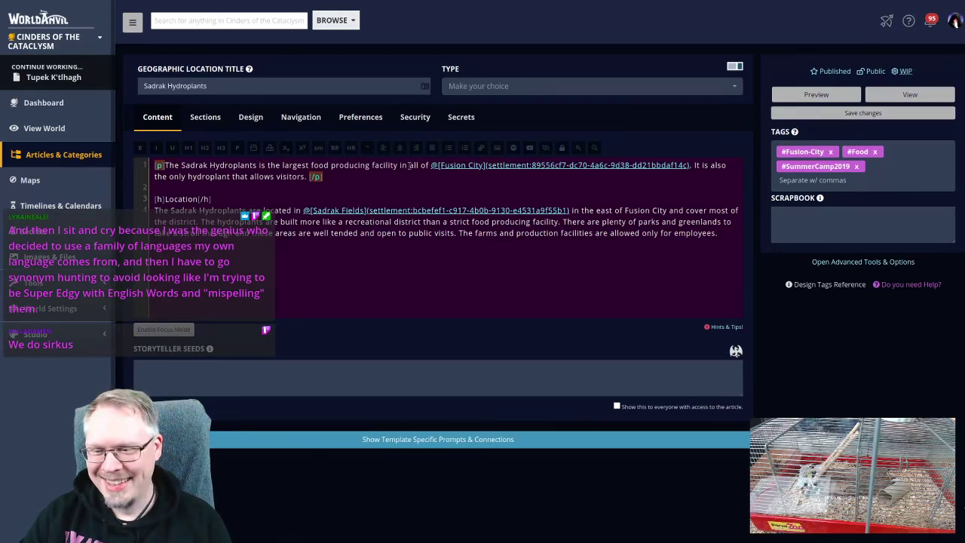
click(515, 89)
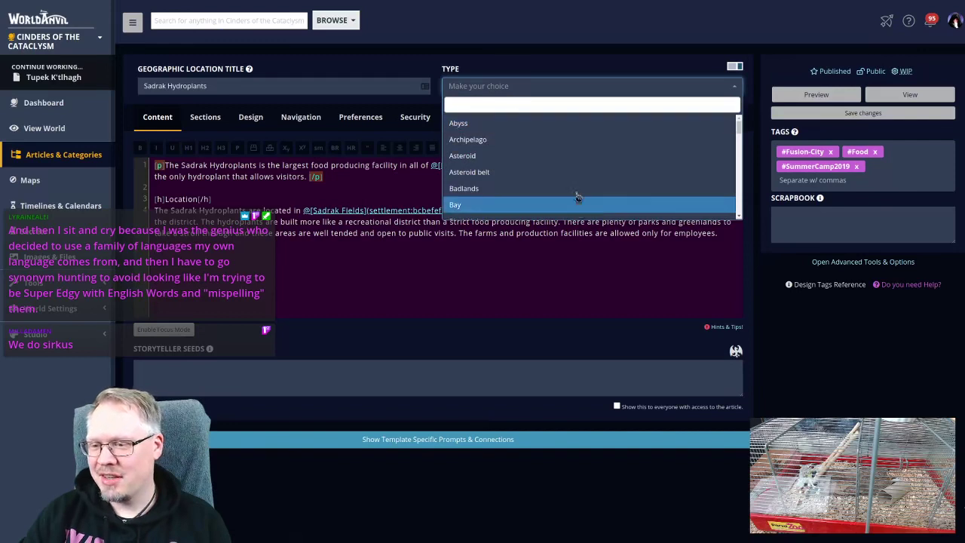
scroll(562, 144, down, 1)
scroll(564, 144, down, 5)
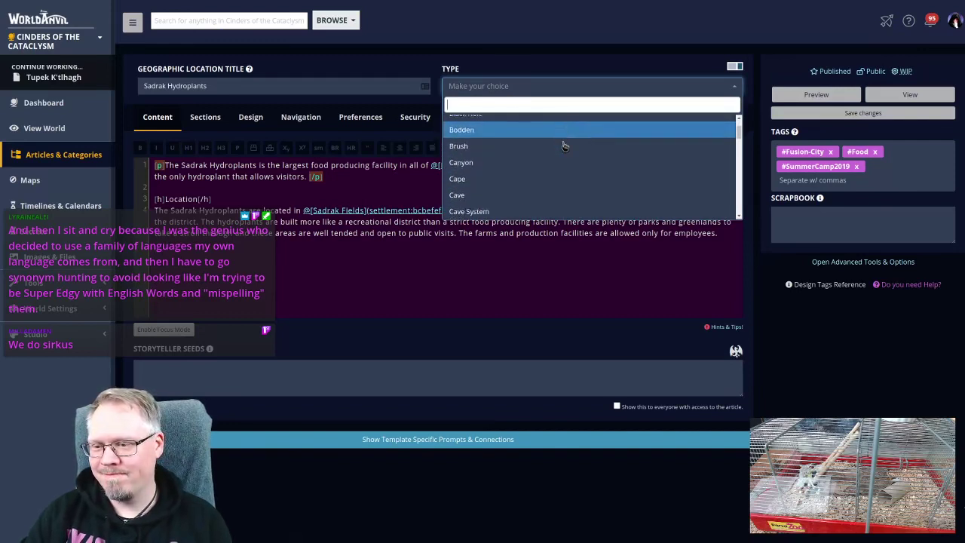
scroll(564, 145, down, 8)
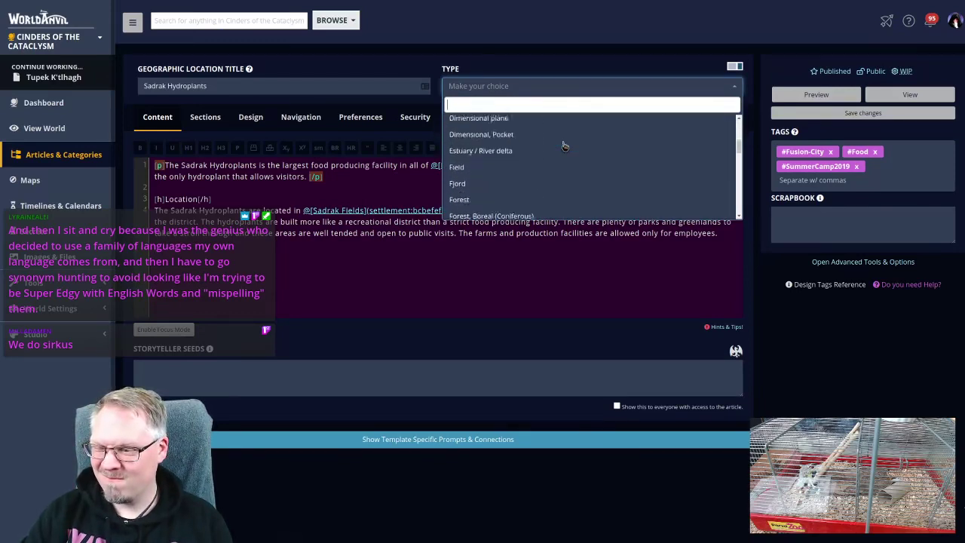
scroll(564, 145, down, 8)
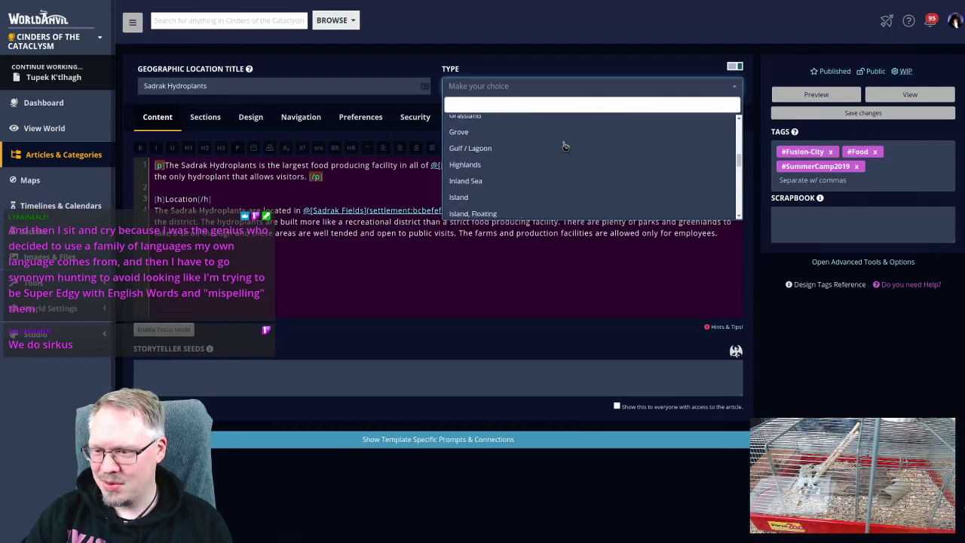
scroll(564, 145, down, 8)
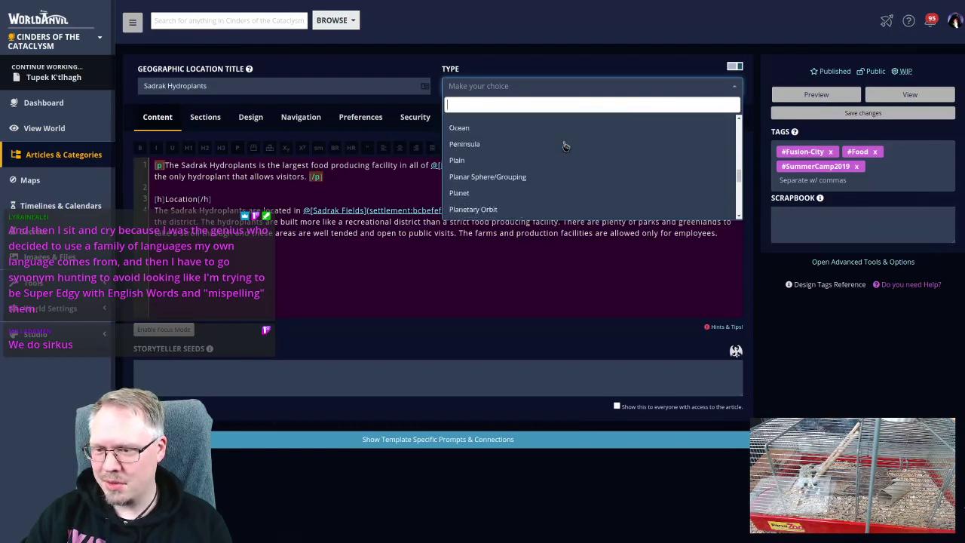
scroll(565, 146, up, 4)
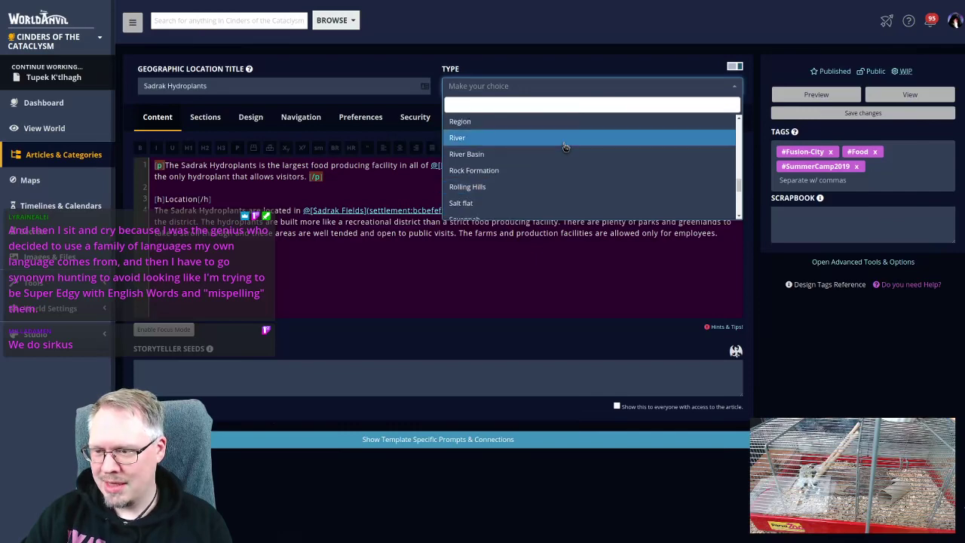
scroll(566, 146, down, 4)
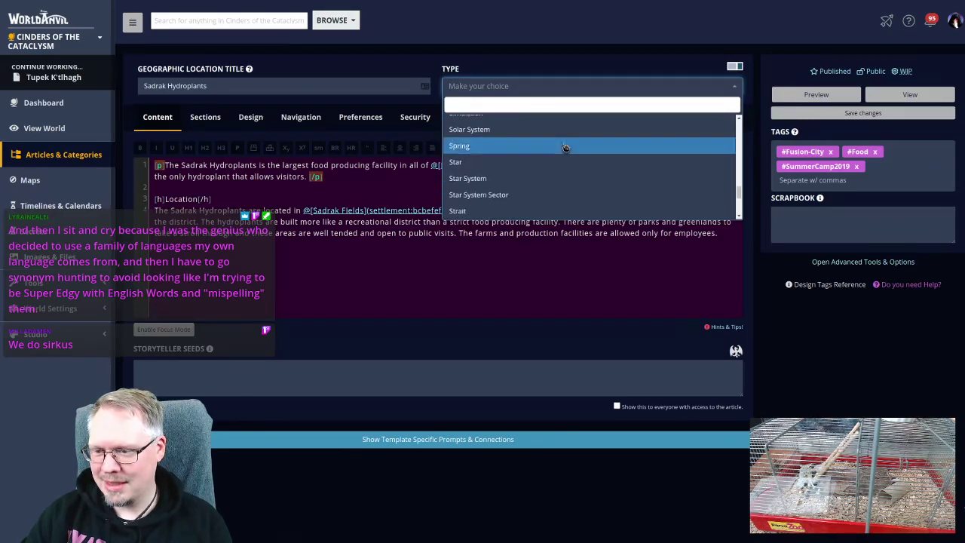
scroll(566, 145, down, 6)
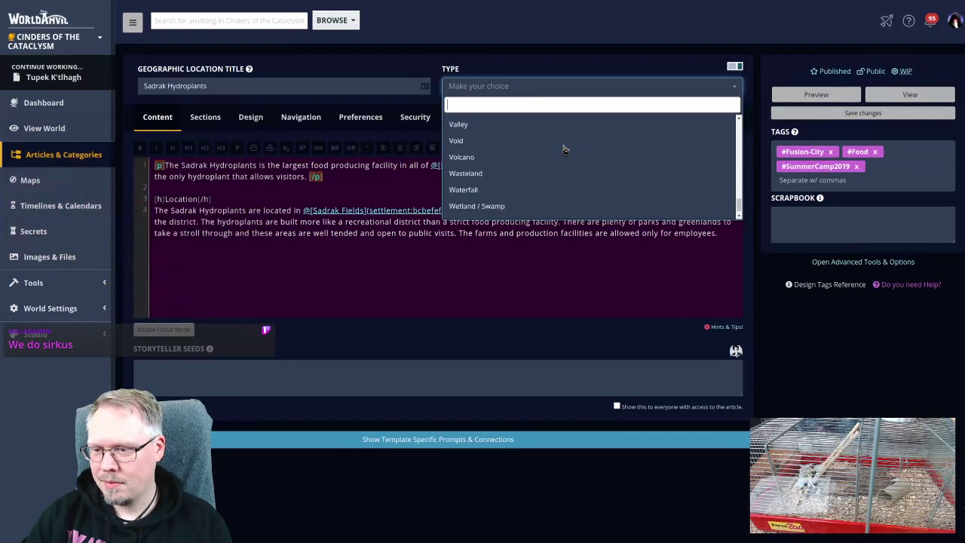
click(497, 58)
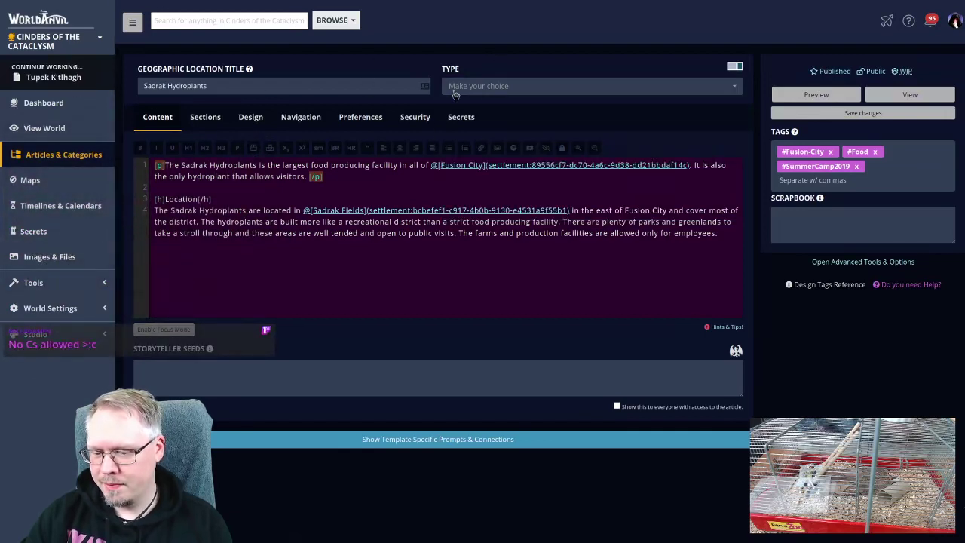
- Open the advanced tools and options of the Sadrak Hydroplants article and save the article
click(887, 214)
click(861, 262)
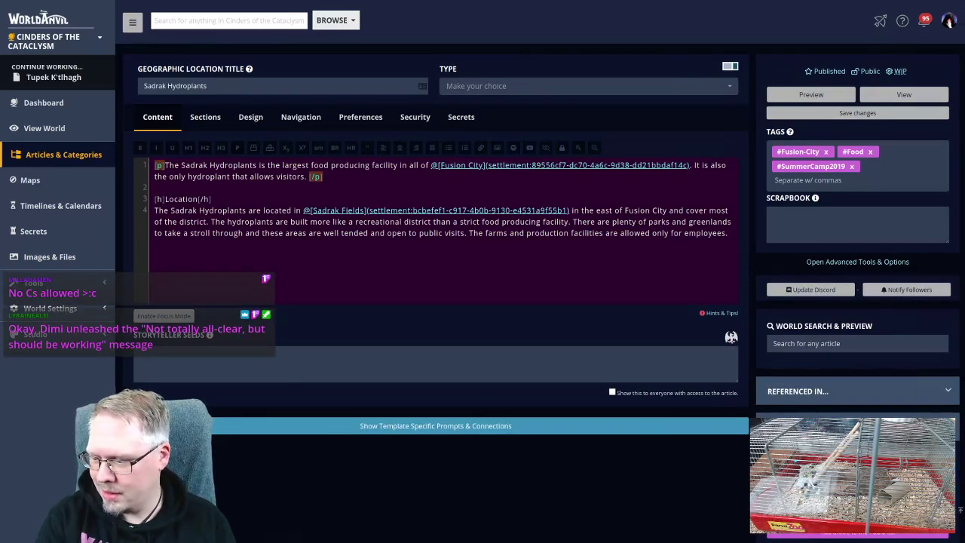
key(ctrl+s)
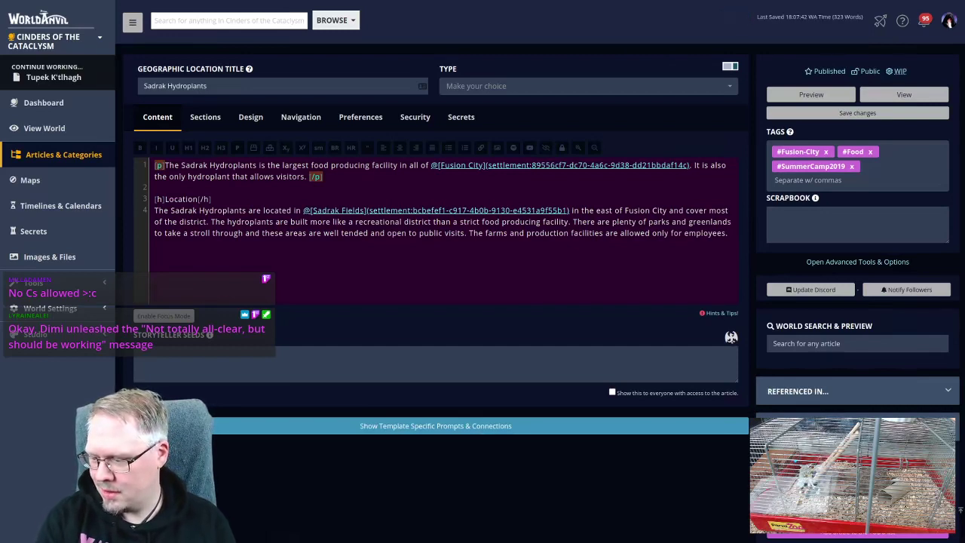
click(875, 112)
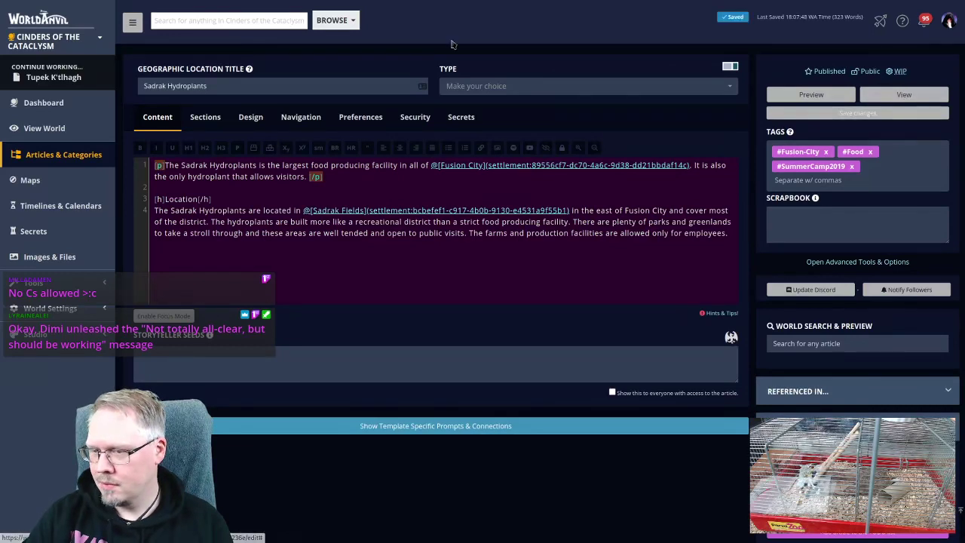
- Try Sadrak Fields as the parent article of Sadrak Hydroplants and replace it with Sadrak Foods
click(301, 118)
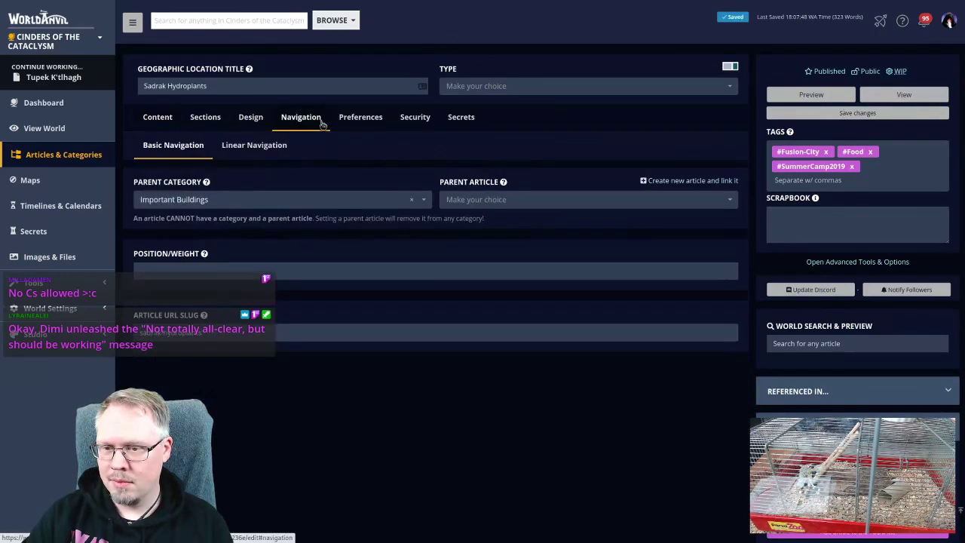
click(494, 200)
text(sadr)
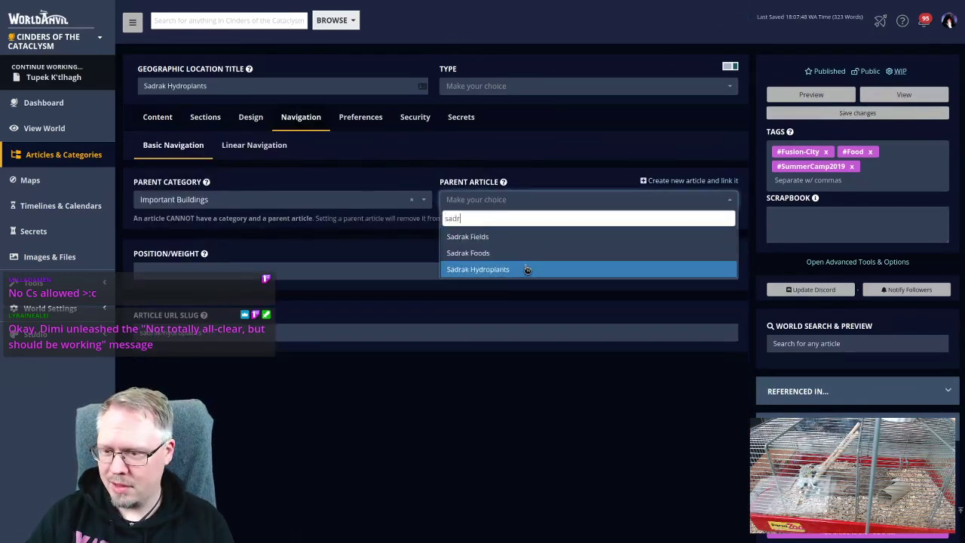
click(474, 237)
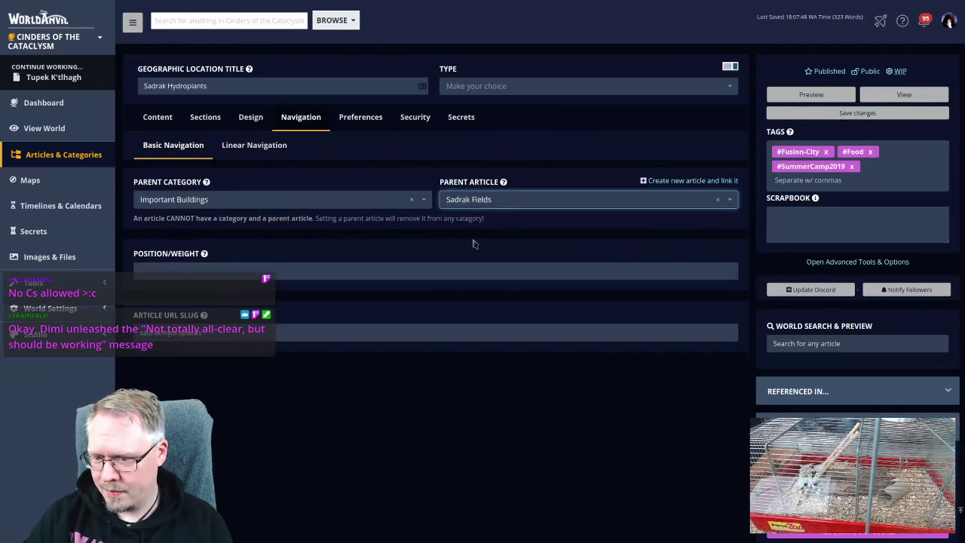
click(489, 200)
text(sadr)
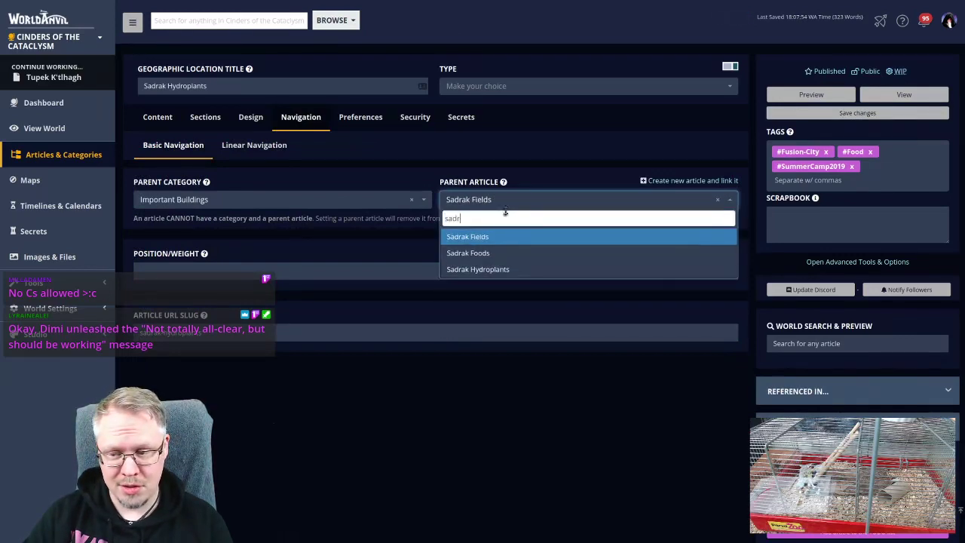
click(493, 254)
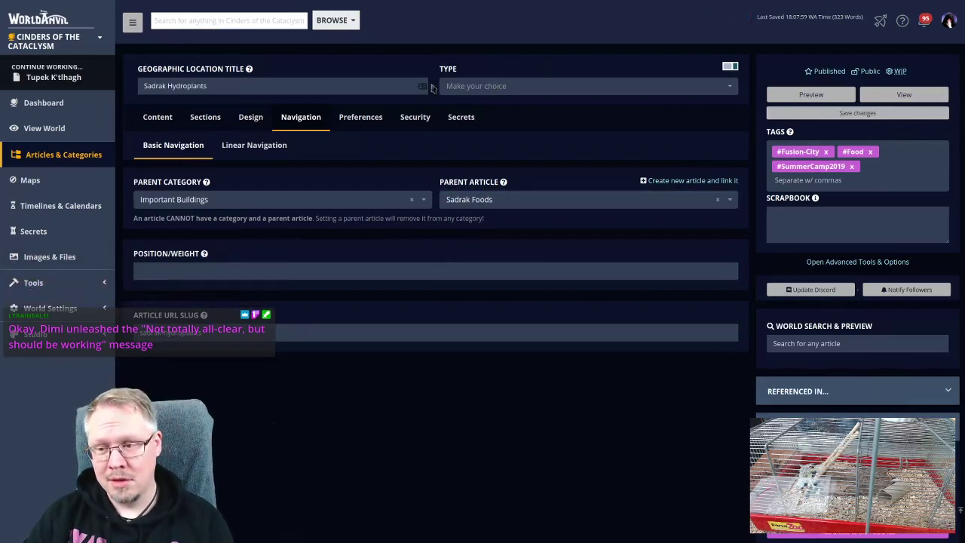
- Search the world for "sadrak" and open the Sadrak Foods article for editing
click(211, 21)
text(sadrak)
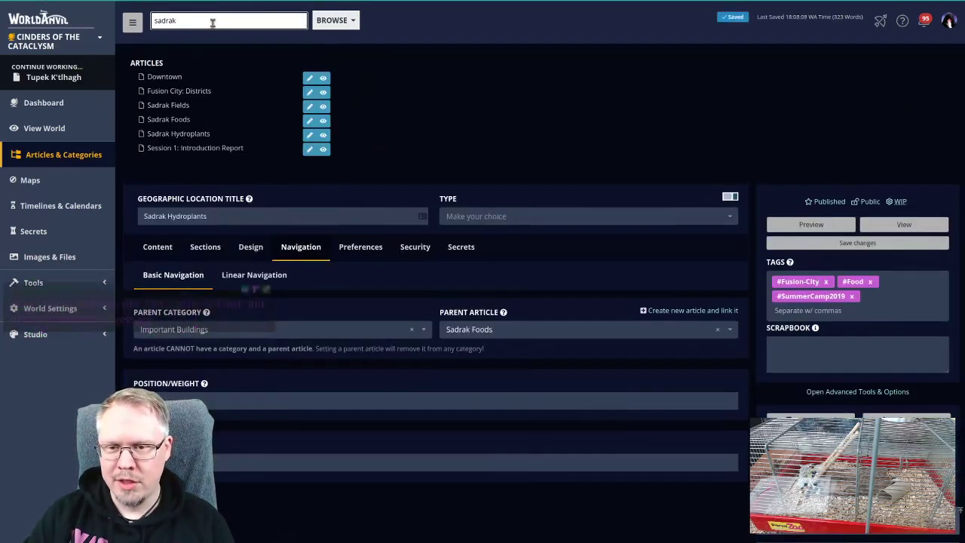
click(310, 121)
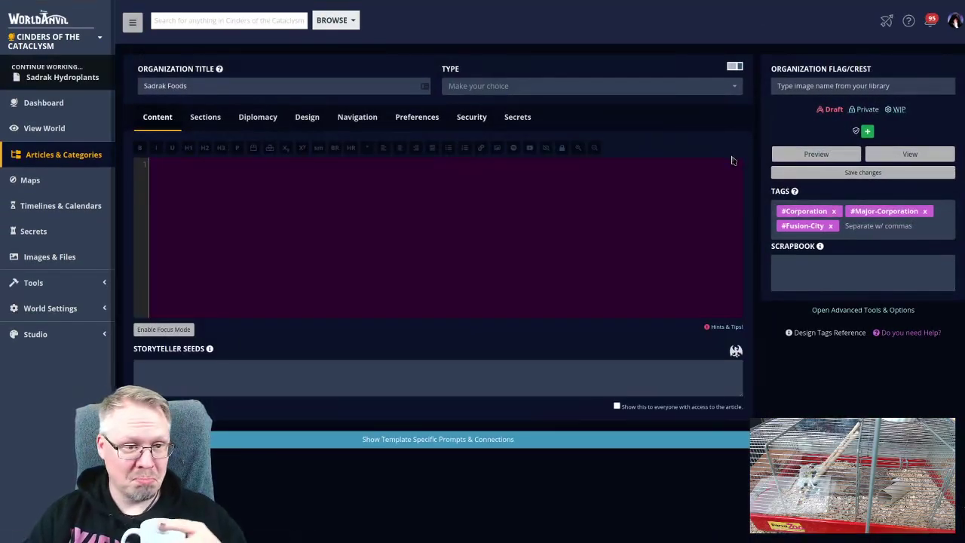
- Shorten the Sadrak Foods article's URL slug to sadrak-foods and set its parent article to Sadrak Fields
click(357, 119)
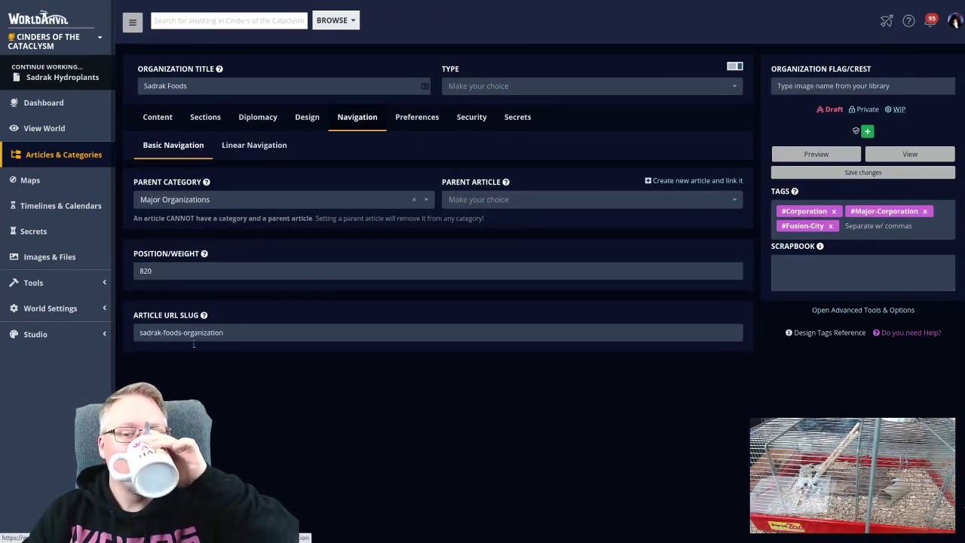
click(339, 335)
key(ctrl+shift+Left)
key(BackSpace)
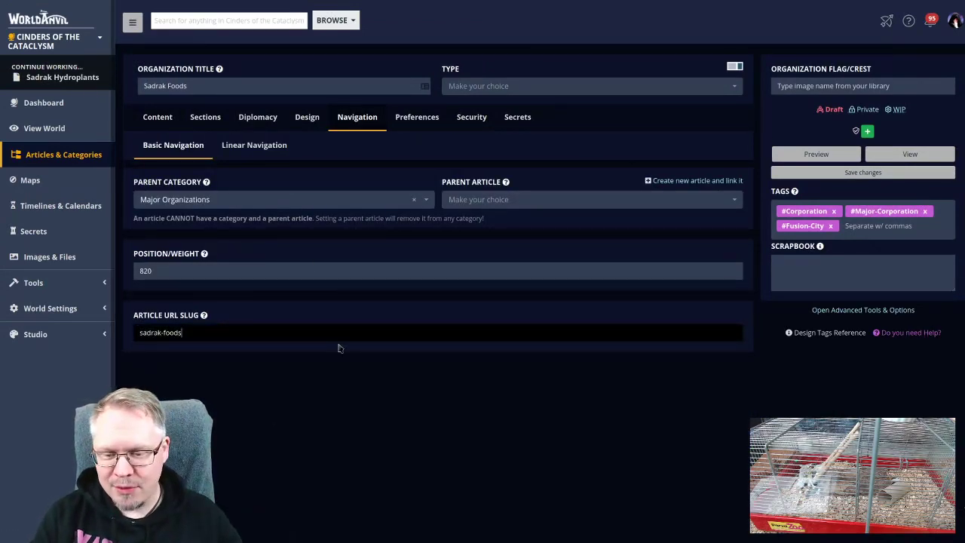
click(507, 200)
text(sadrak)
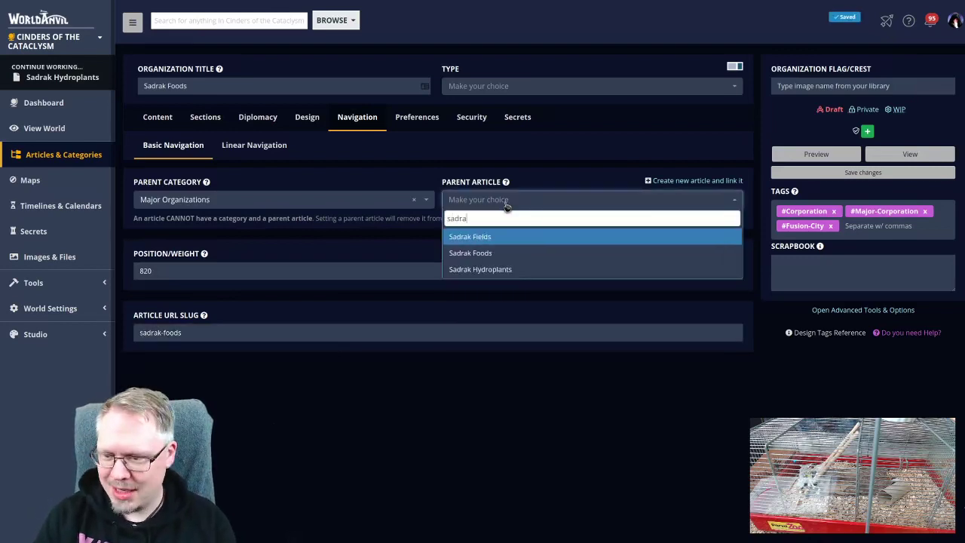
click(510, 234)
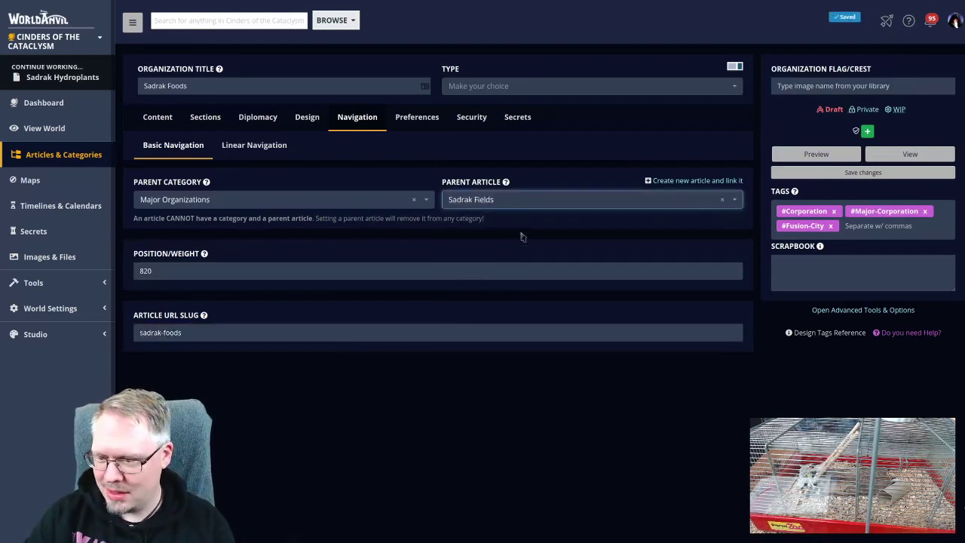
- Replace the hashtag-style tags on the Sadrak Foods article with the tag Fusion City
click(831, 227)
click(833, 211)
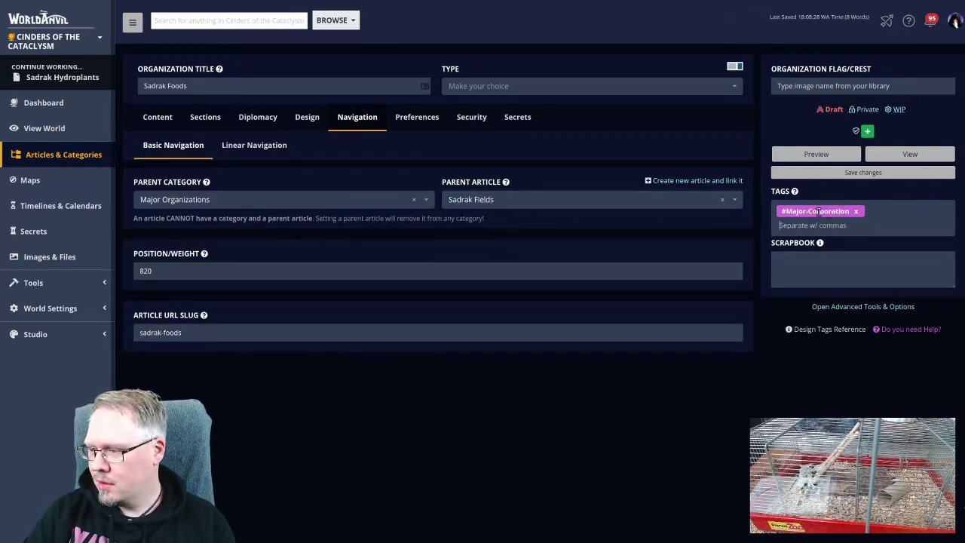
click(856, 212)
text(F)
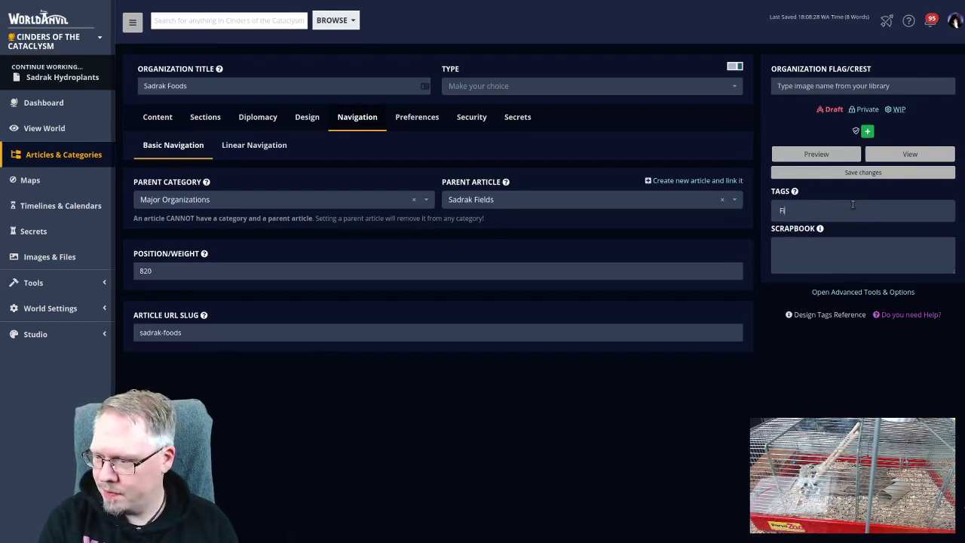
text(usion City)
key(Return)
- Add the tags Organization, Corporation and Major to the Sadrak Foods article
text(Organization)
key(Return)
text(Corporat)
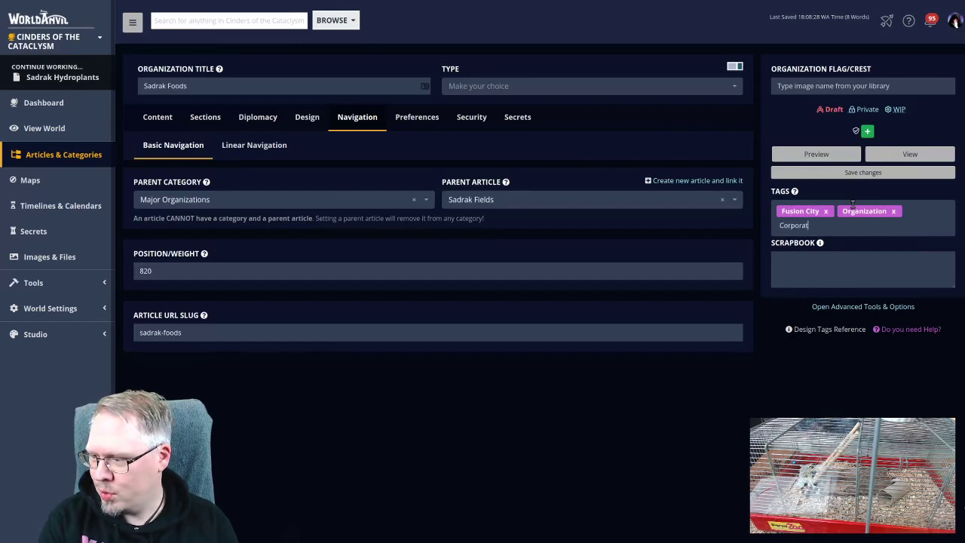
text(ion)
key(Return)
text(Major)
key(Return)
- Add the tags Sadrak Foods and Sadrak Fields to the Sadrak Foods article
text(Sa)
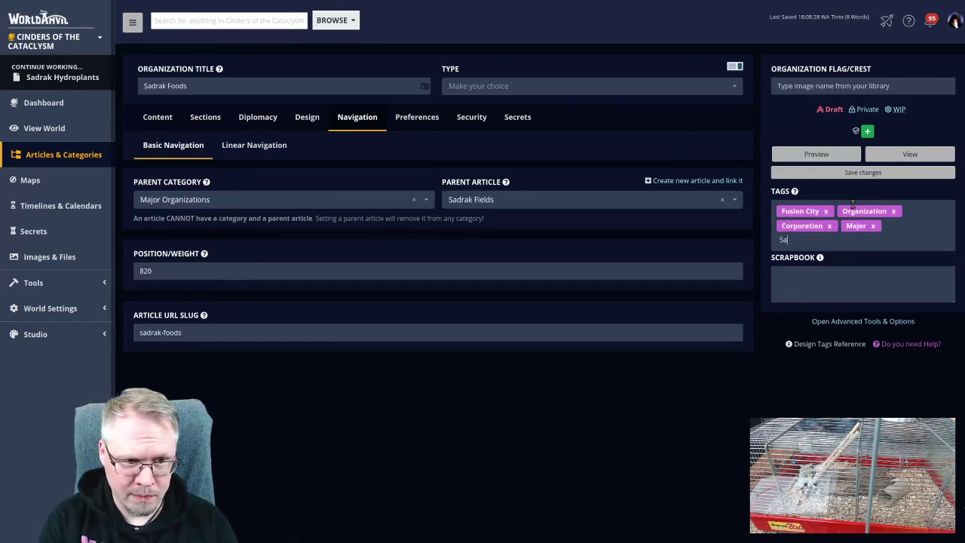
text(drak Foods)
key(Return)
text(S)
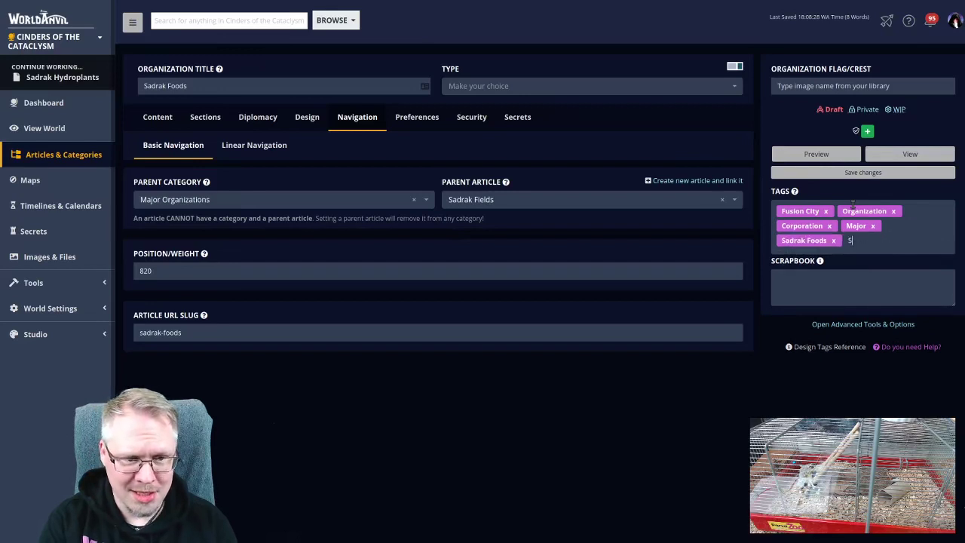
text(adrak Field)
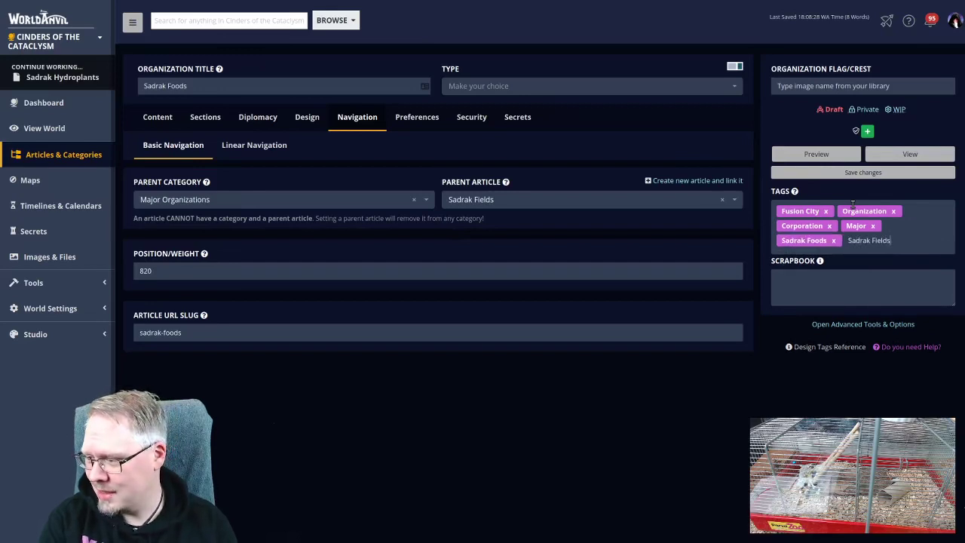
text(s)
key(Return)
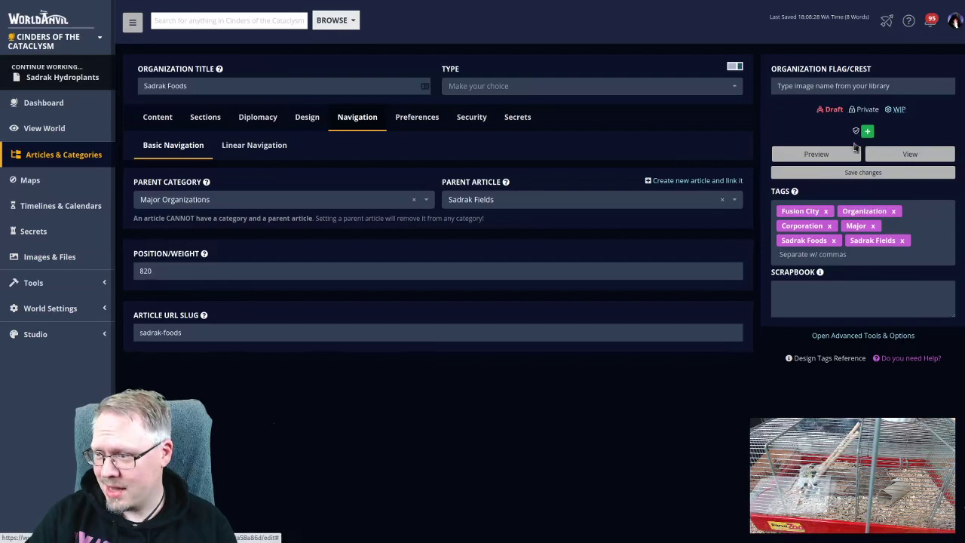
- Make the Sadrak Foods article public and save the changes
click(868, 110)
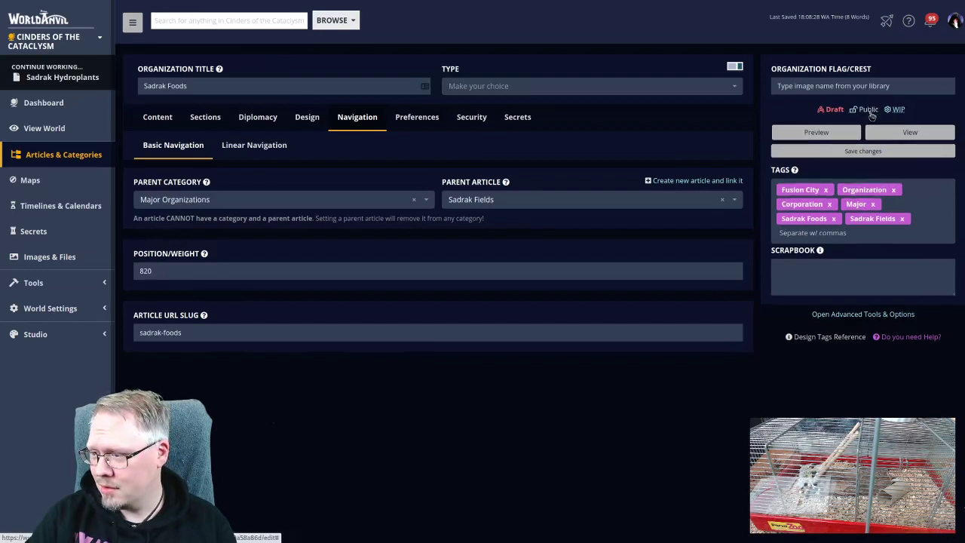
click(861, 151)
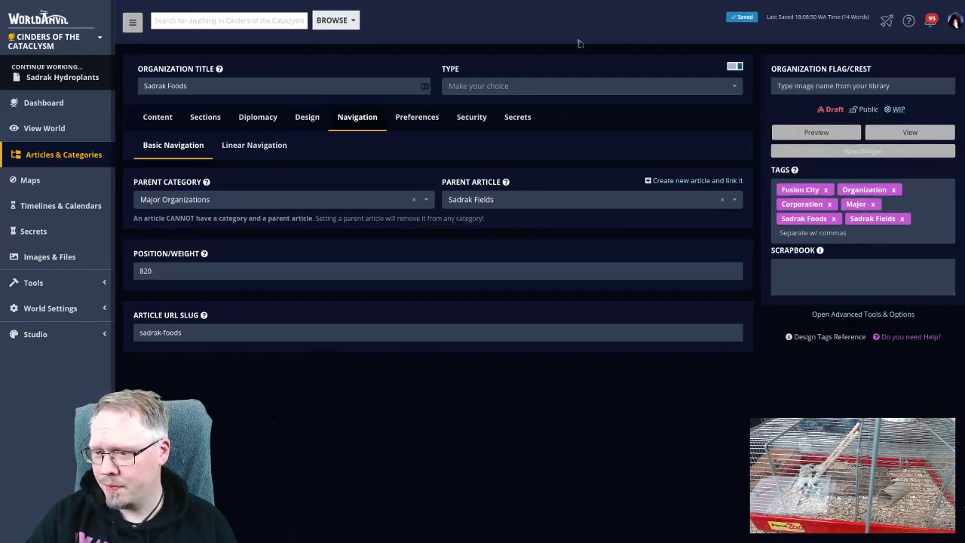
- Set the Sadrak Foods article's type to Corporation, Manufacturing
click(543, 94)
scroll(561, 153, down, 2)
text(r)
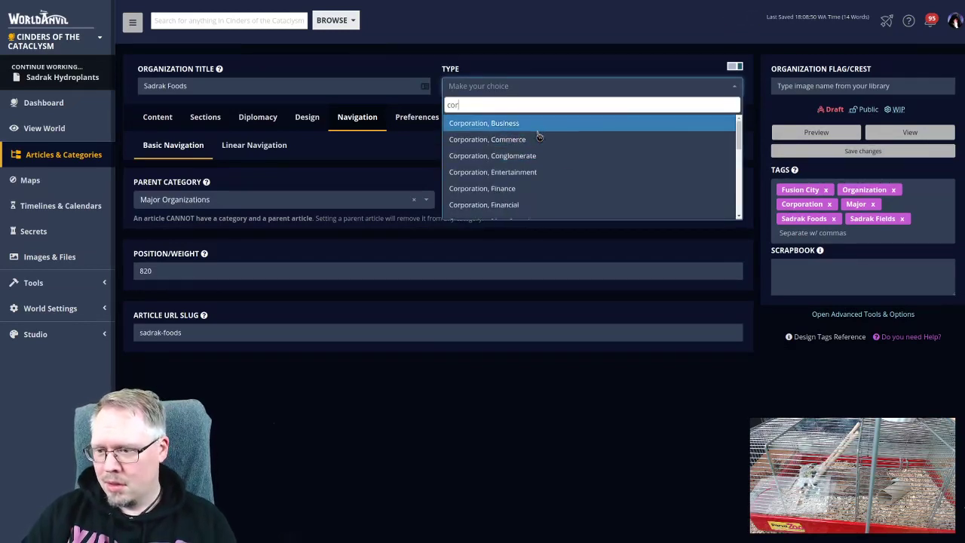
scroll(546, 179, down, 2)
scroll(545, 181, down, 4)
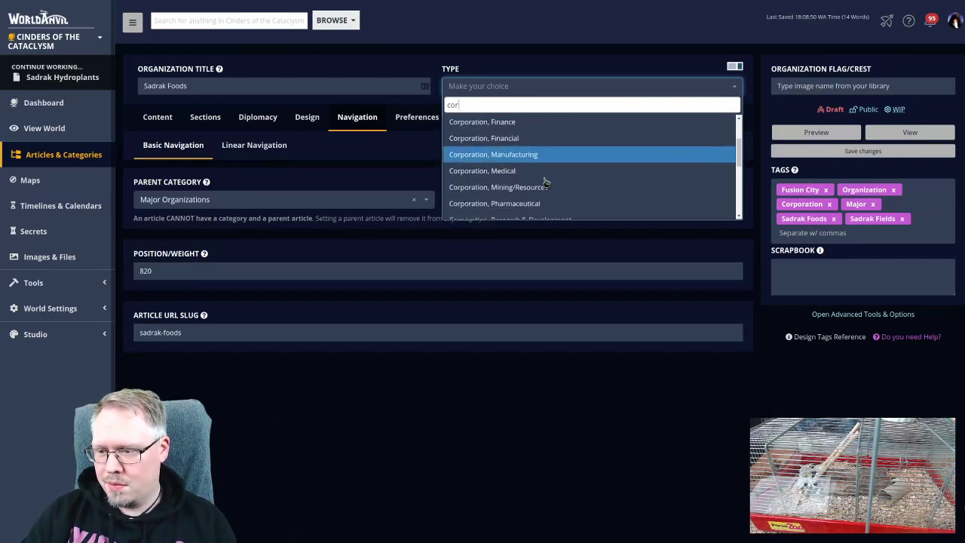
scroll(556, 176, up, 4)
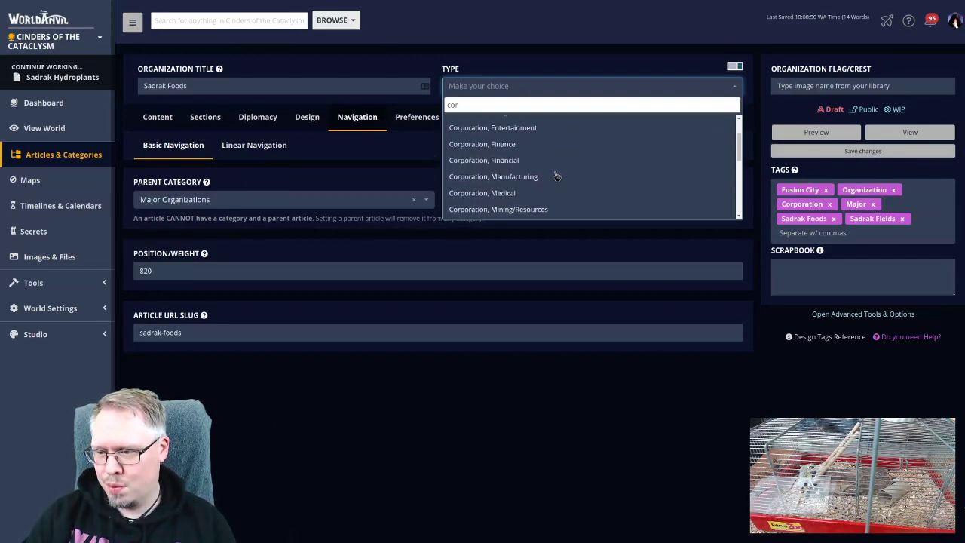
scroll(556, 176, up, 2)
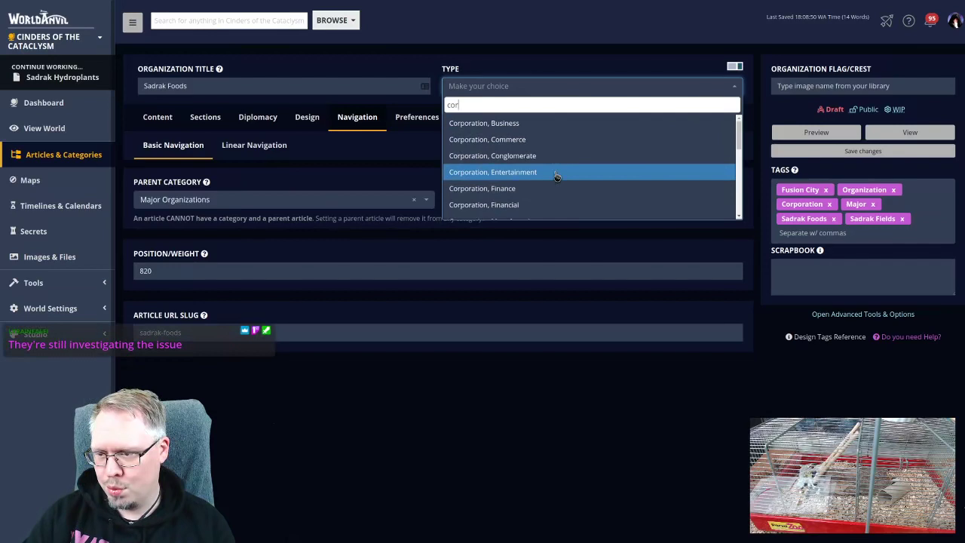
scroll(558, 174, down, 3)
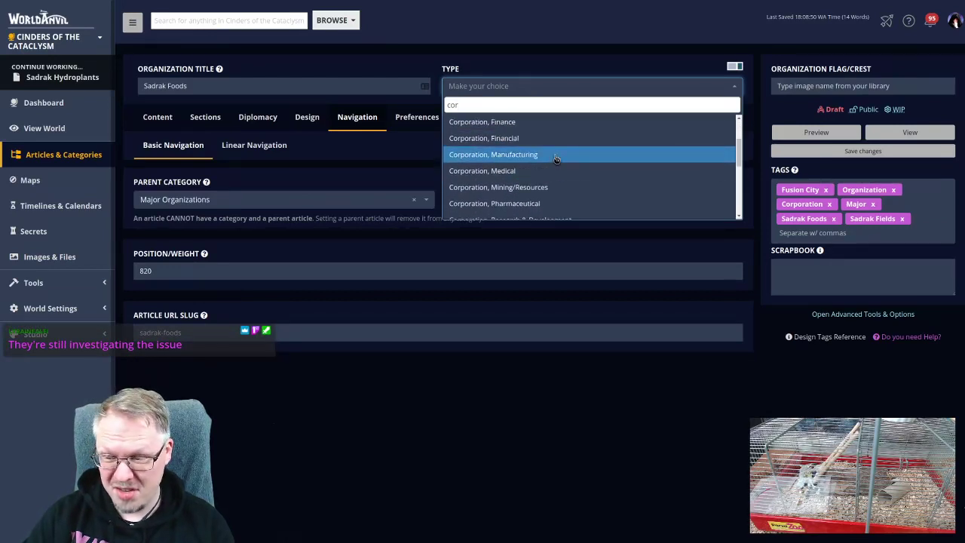
scroll(558, 163, down, 2)
scroll(558, 163, up, 4)
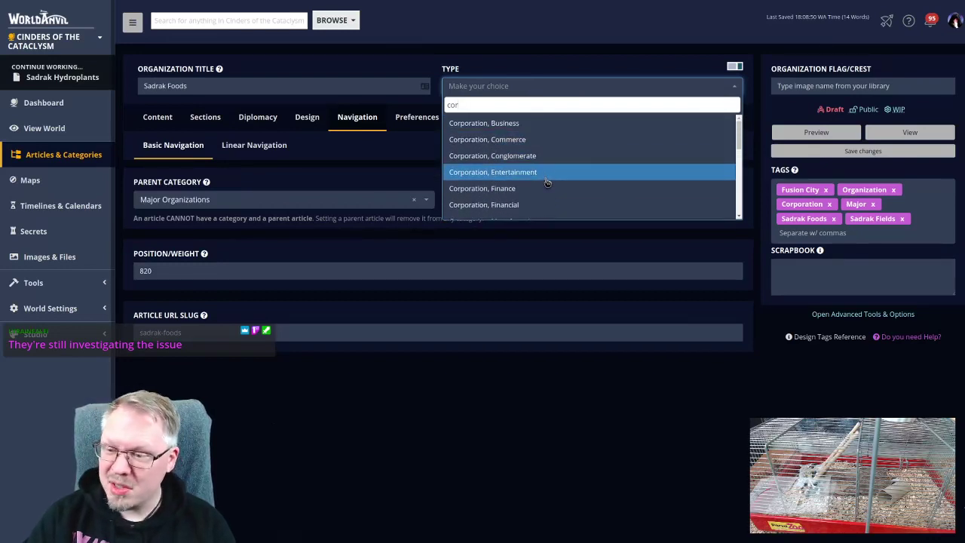
scroll(548, 181, down, 1)
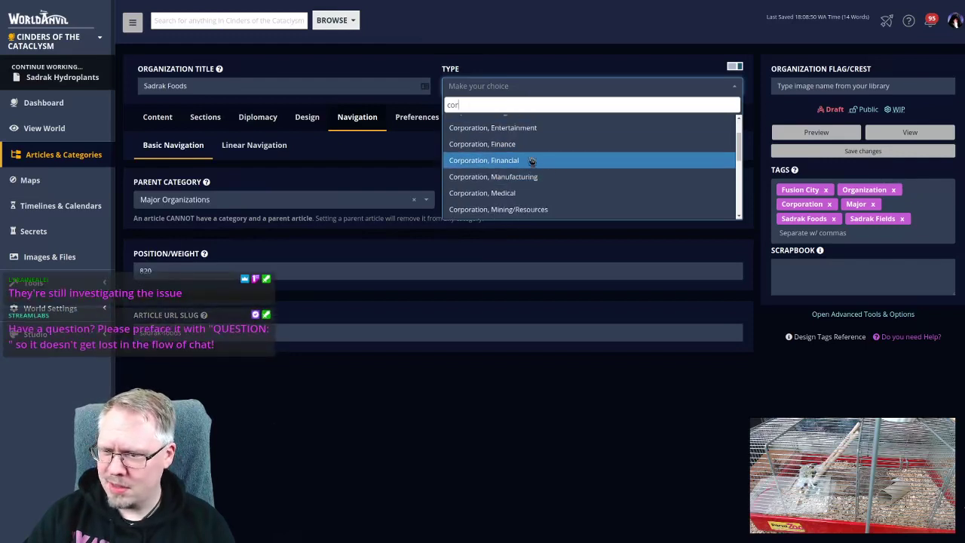
scroll(566, 170, down, 1)
scroll(569, 177, down, 1)
scroll(565, 177, up, 3)
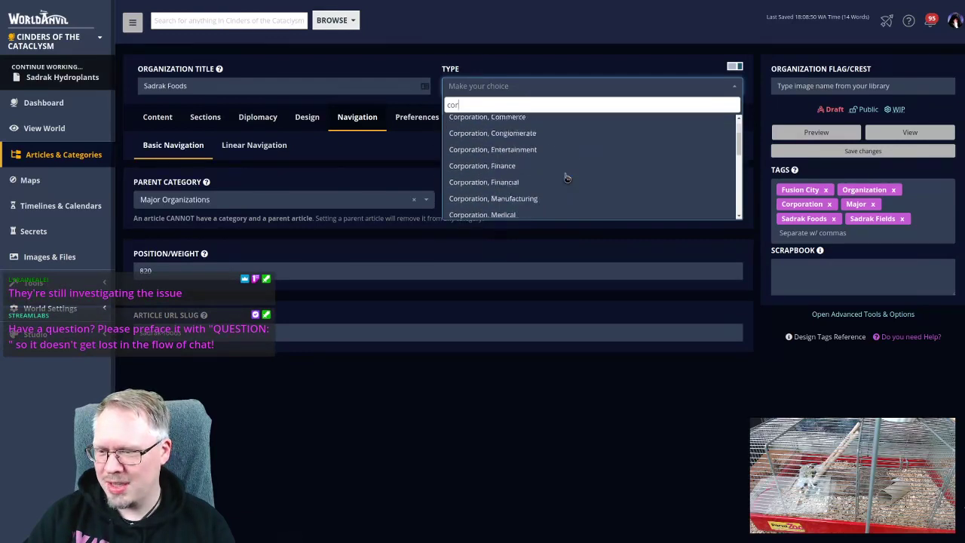
scroll(558, 181, down, 1)
click(553, 182)
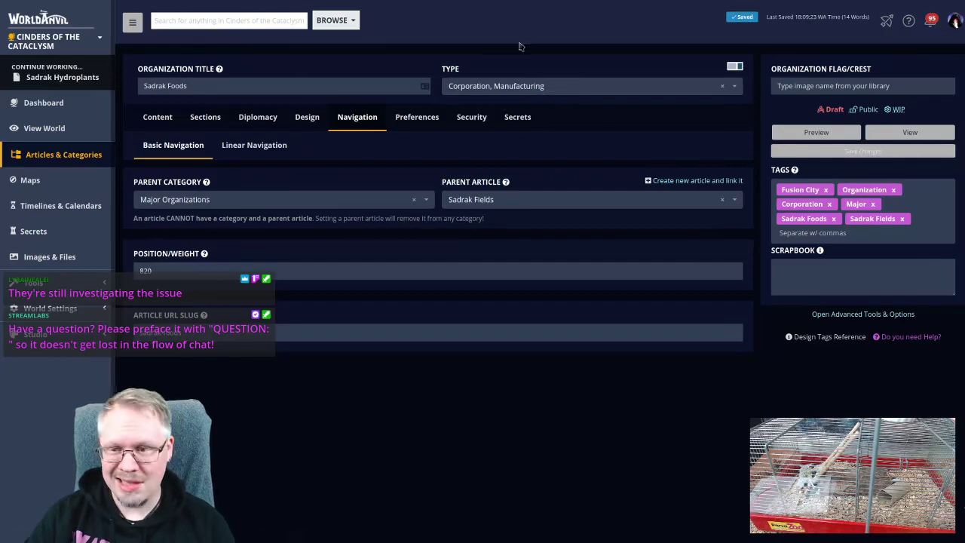
- Replace the hashtag-style tags on the ThalCorp Tower article with the tag Fusion City
key(ctrl+Tab)
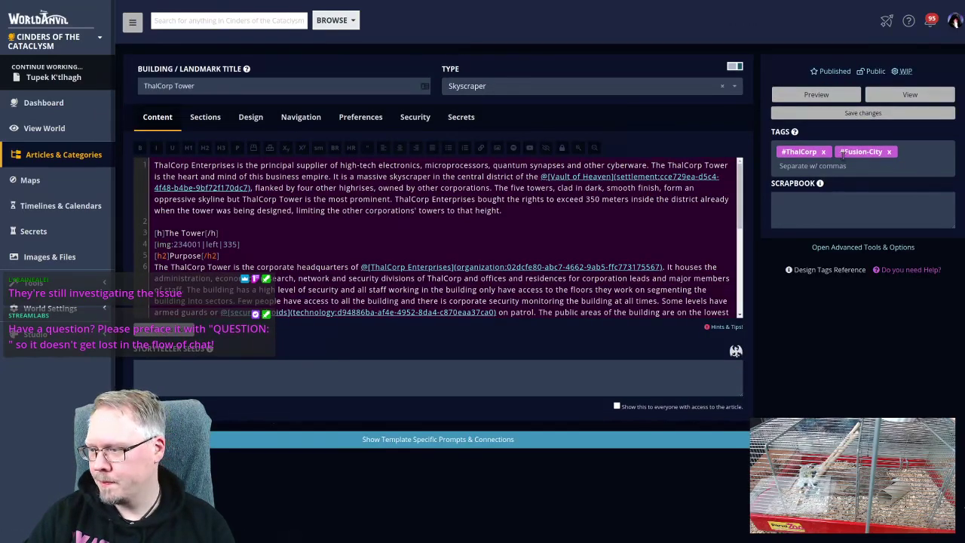
click(824, 152)
click(834, 152)
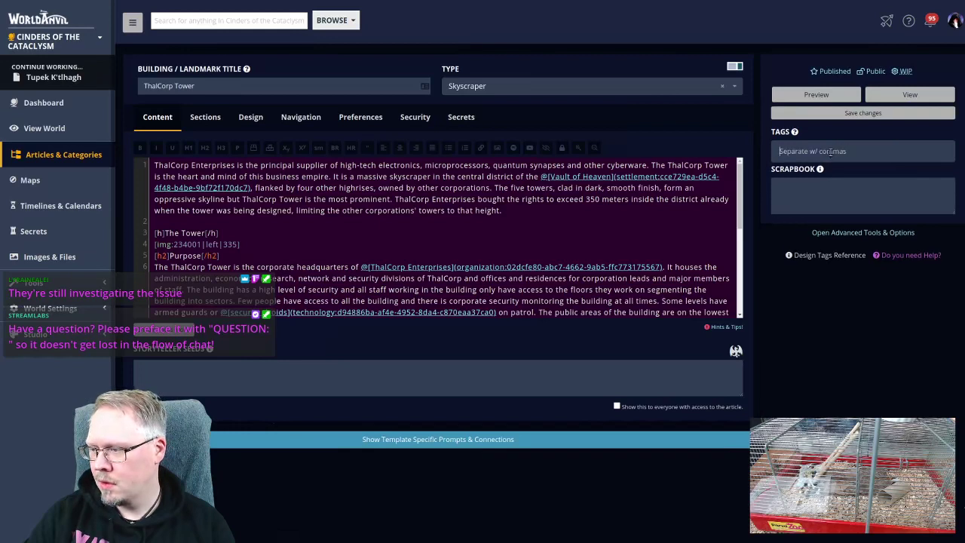
text(Fusion City)
key(Return)
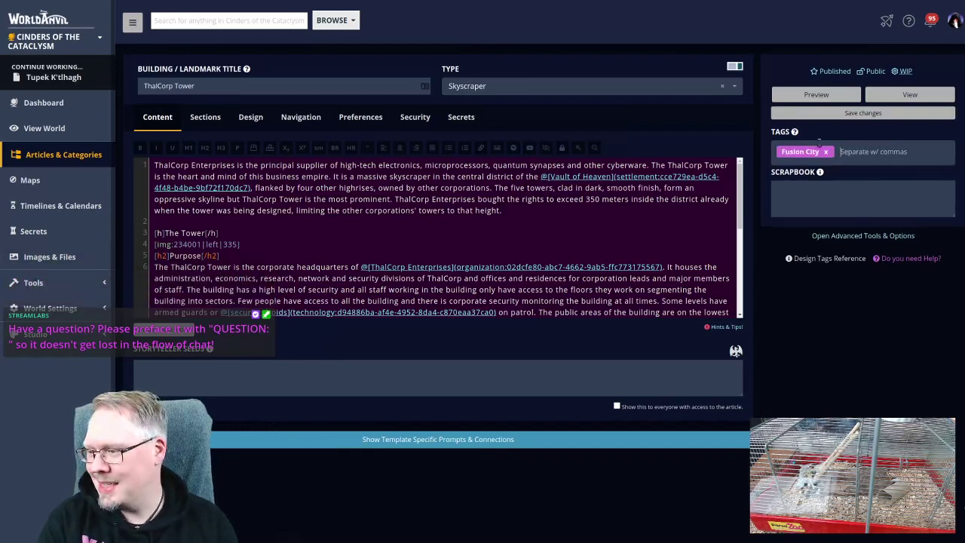
- Add the tags Location, Building and Tower to the ThalCorp Tower article
text(Location)
key(Return)
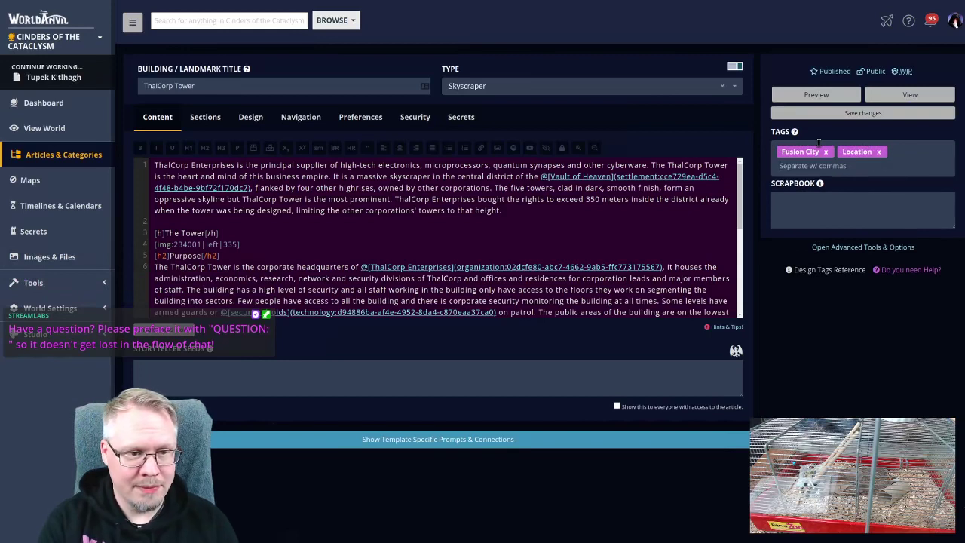
text(Building)
key(Return)
text(Tower)
key(Return)
key(BackSpace)
key(BackSpace)
text(Building)
key(Return)
text(Tower)
key(Return)
- Add the tags Headquarters, Tower of Power and ThalCorp to the ThalCorp Tower article
text(H)
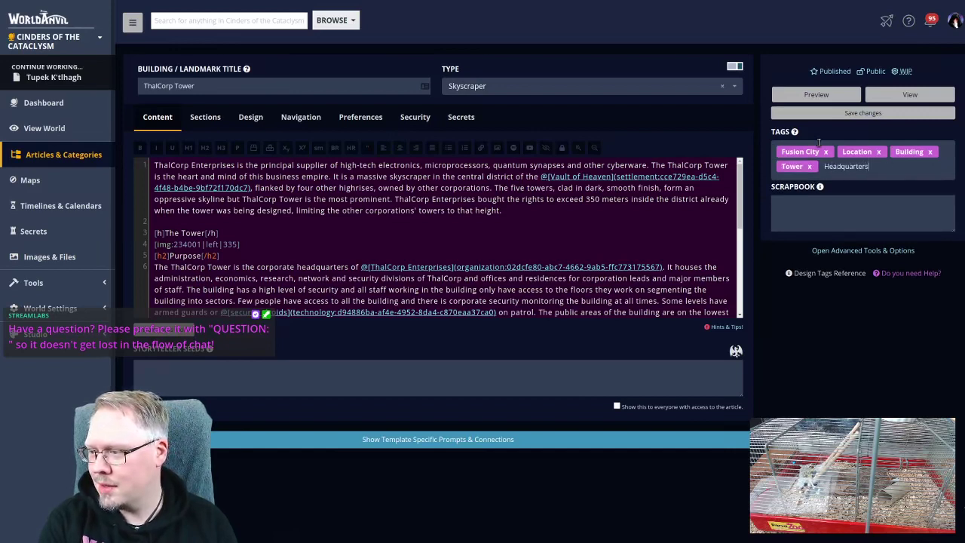
text(eadquarters)
key(Return)
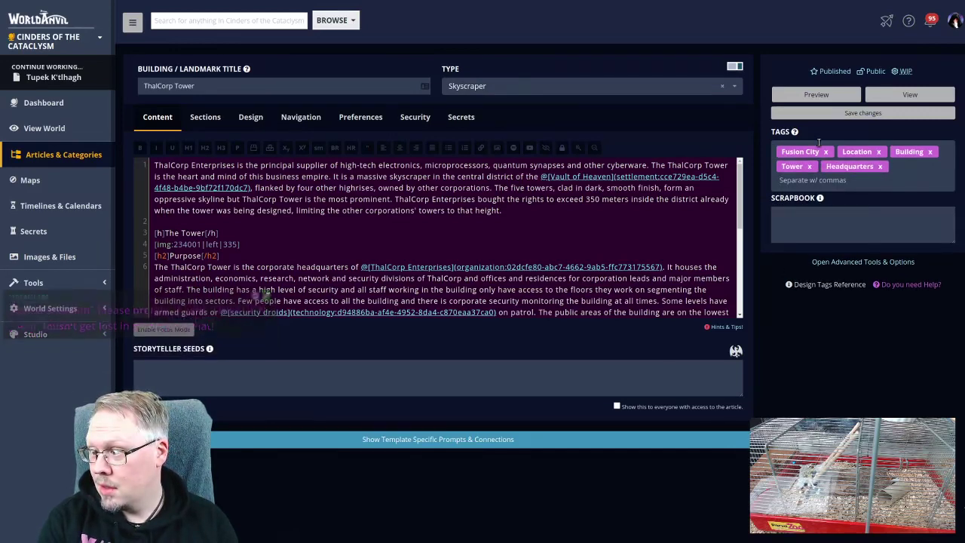
text(T)
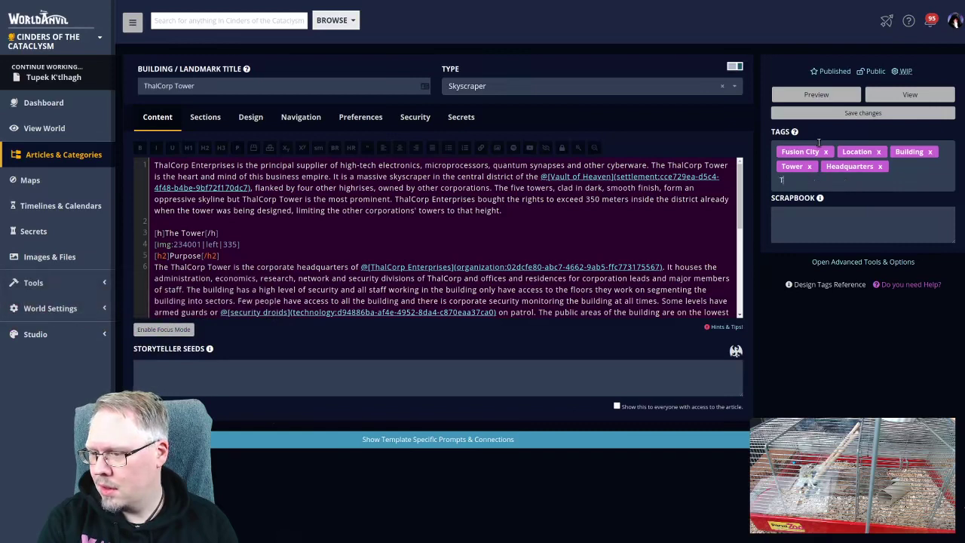
text(ower of Power)
key(Return)
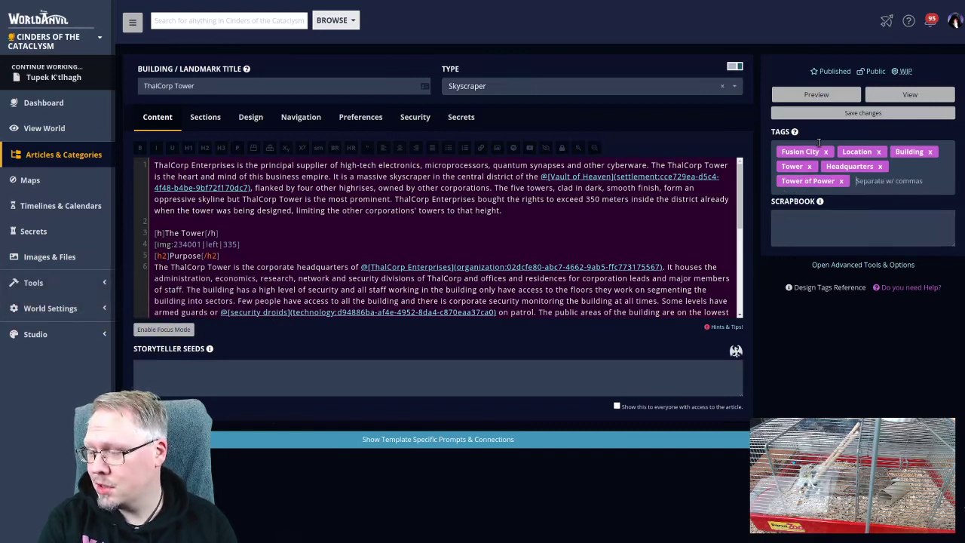
text(Tha)
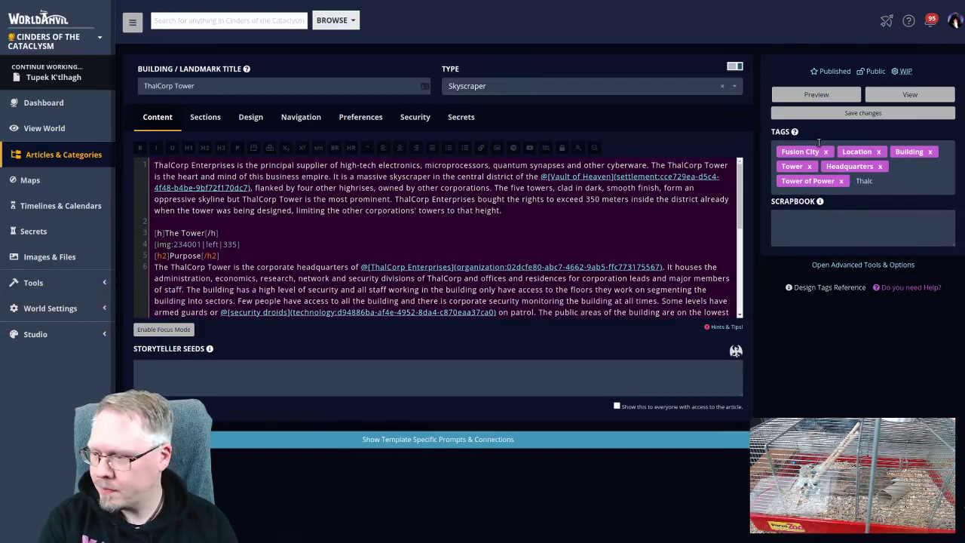
text(lCorp)
key(Return)
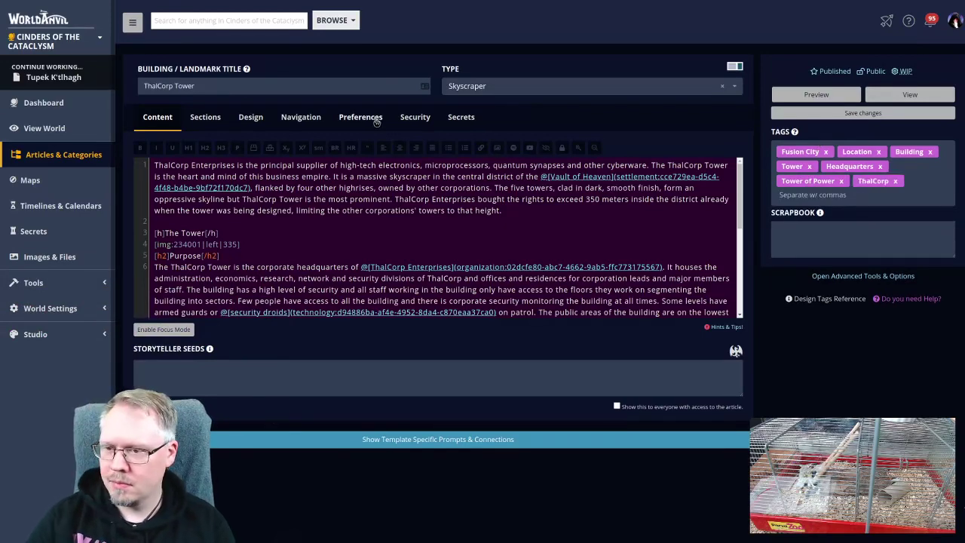
- Set ThalCorp Enterprises as the parent article of ThalCorp Tower
click(305, 119)
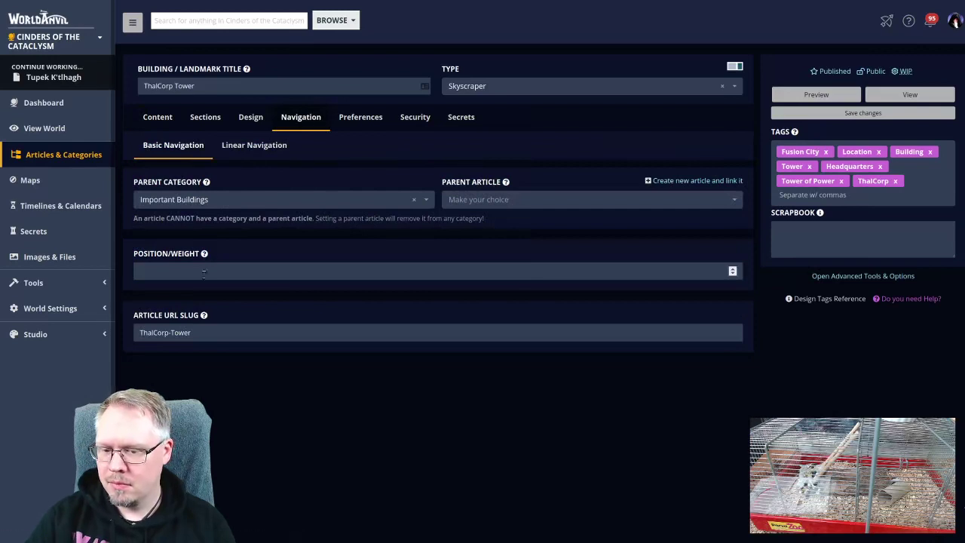
click(499, 199)
text(tha)
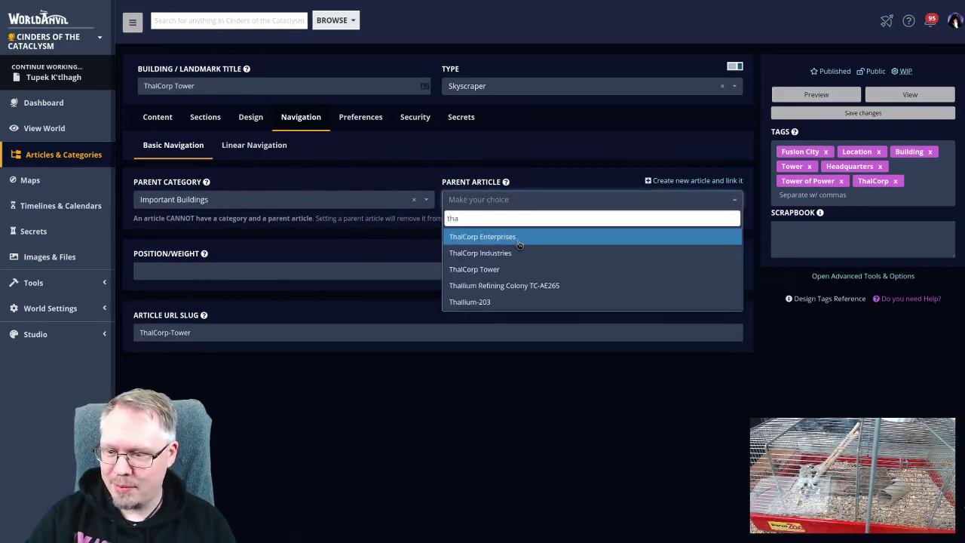
click(529, 242)
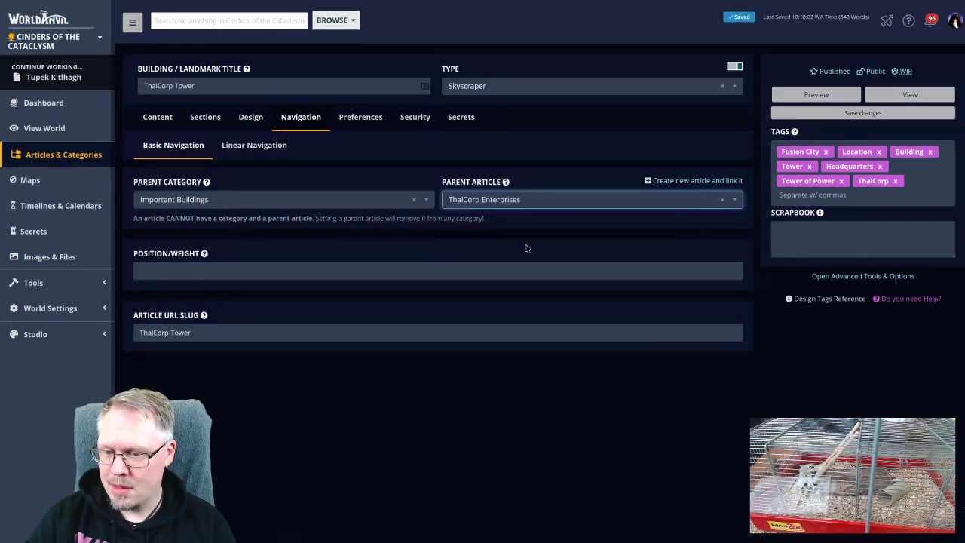
- Add the tag Vault of Heaven to the ThalCorp Tower article and save the changes
click(153, 123)
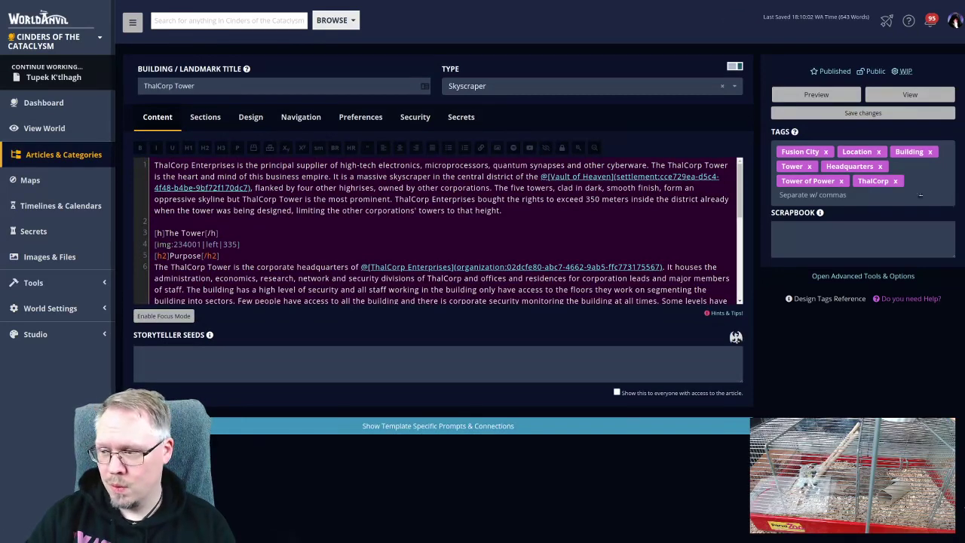
text(Vault of Hea)
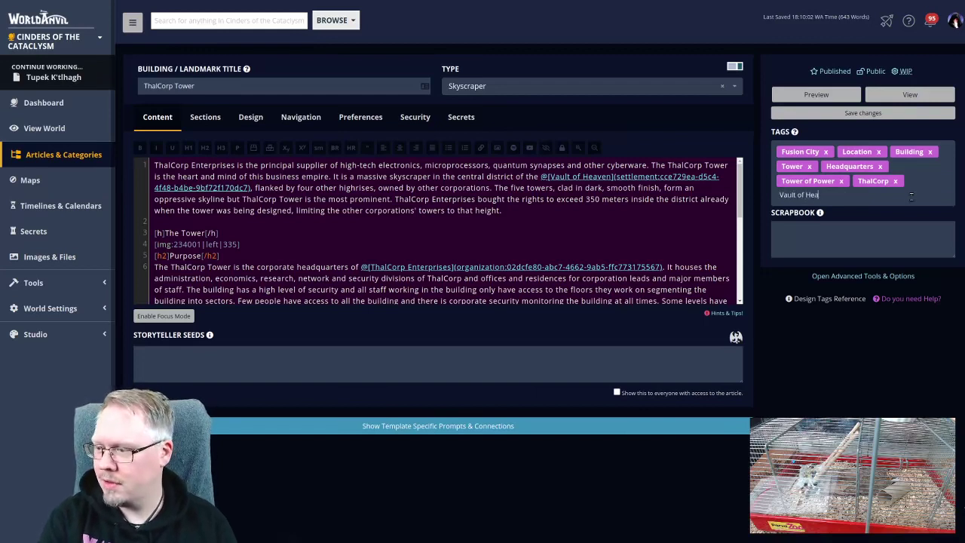
text(ven)
key(Return)
click(827, 112)
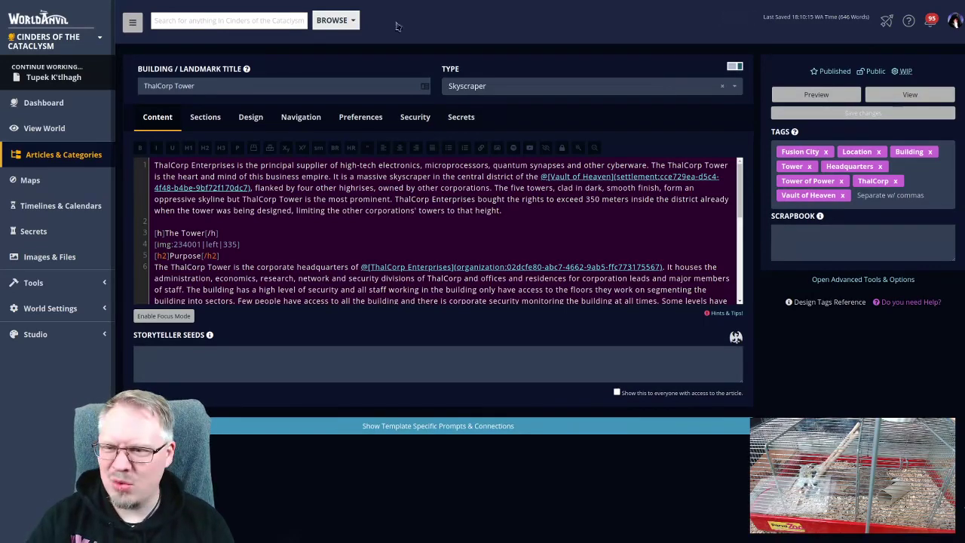
- Delete the Important Buildings category under Fusion City from the world's article categories
key(alt+Tab)
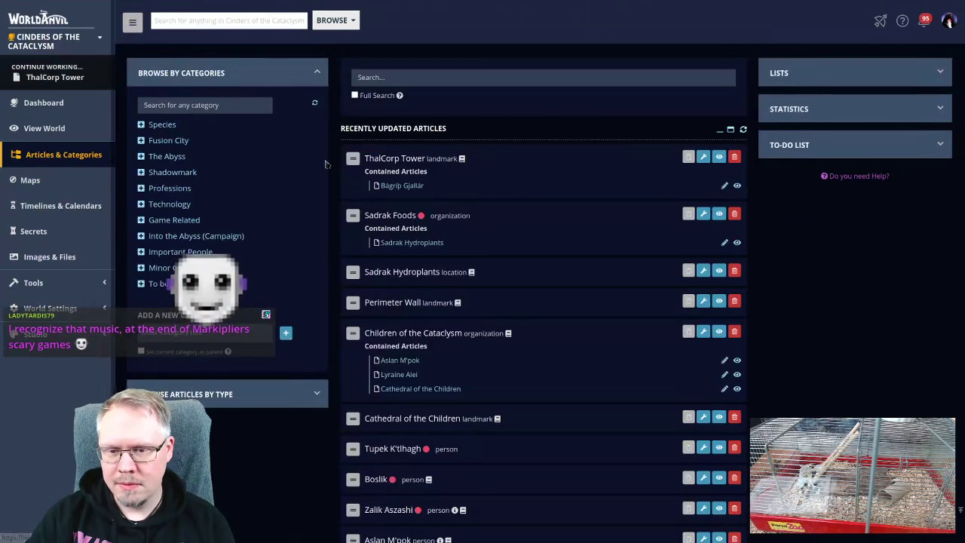
click(190, 145)
click(194, 188)
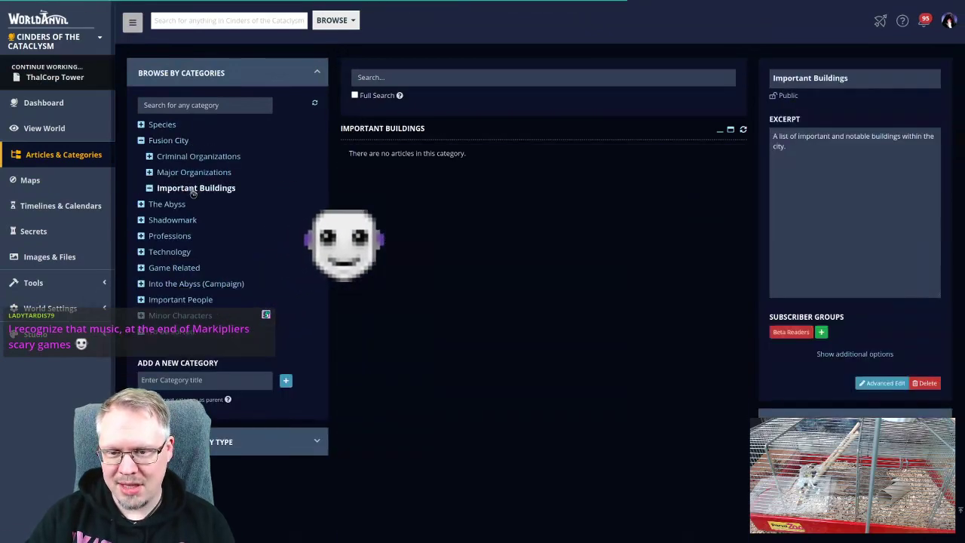
click(926, 383)
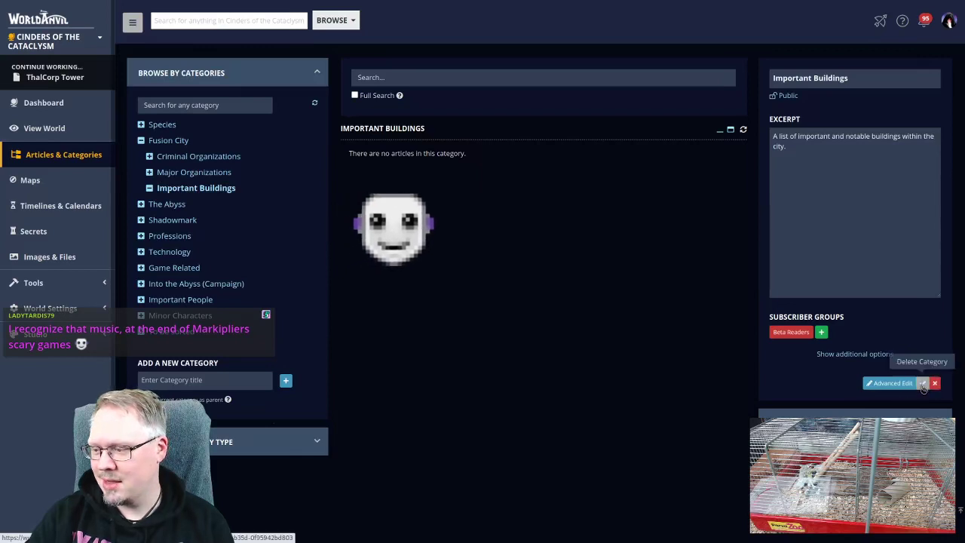
click(921, 363)
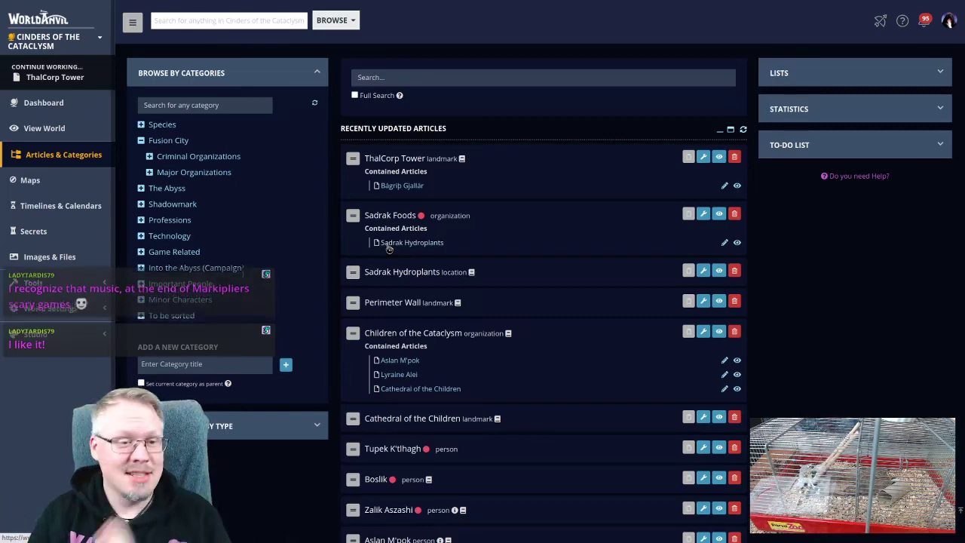
scroll(448, 115, down, 2)
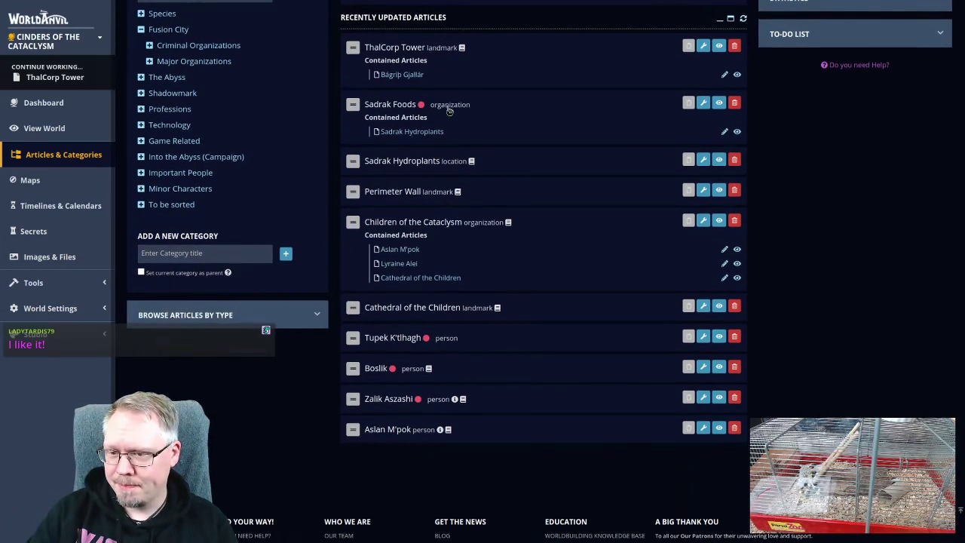
scroll(533, 99, up, 2)
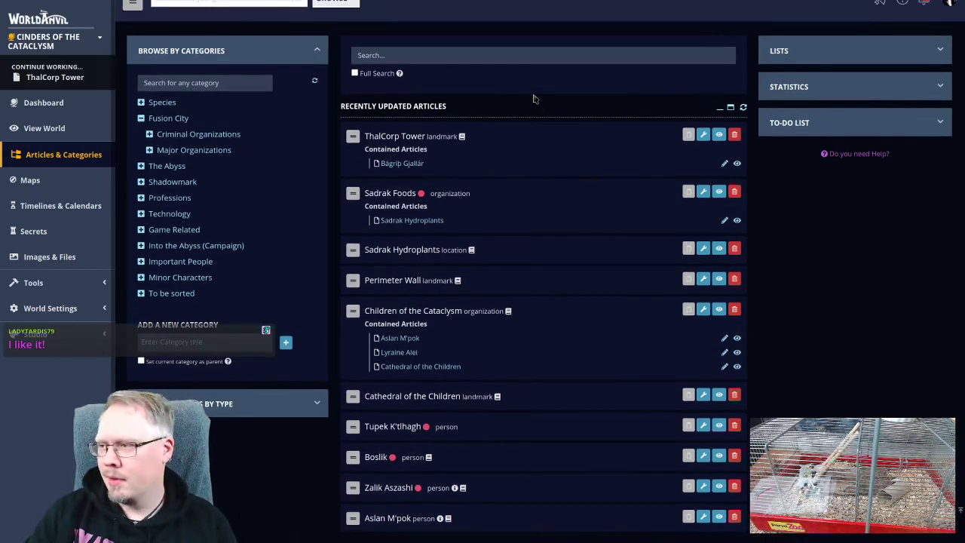
scroll(534, 99, up, 1)
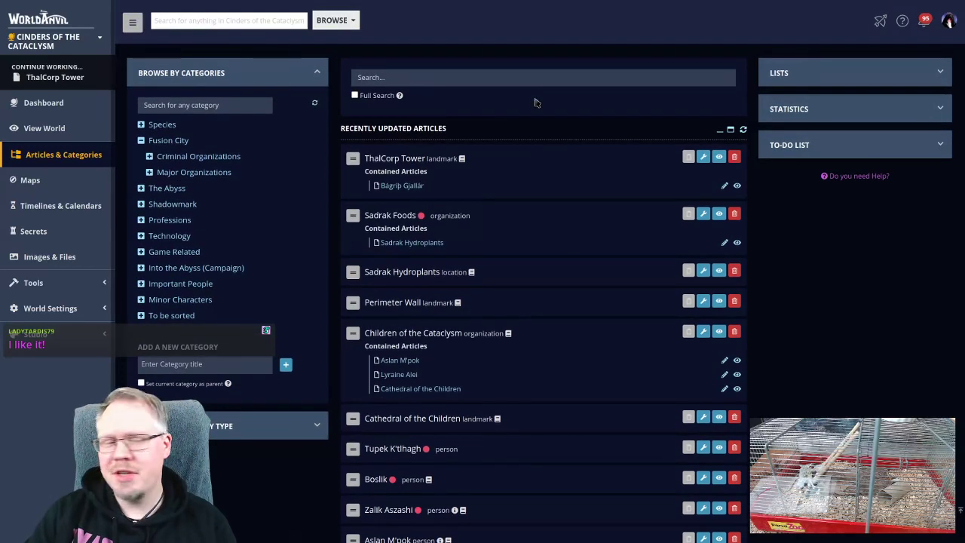